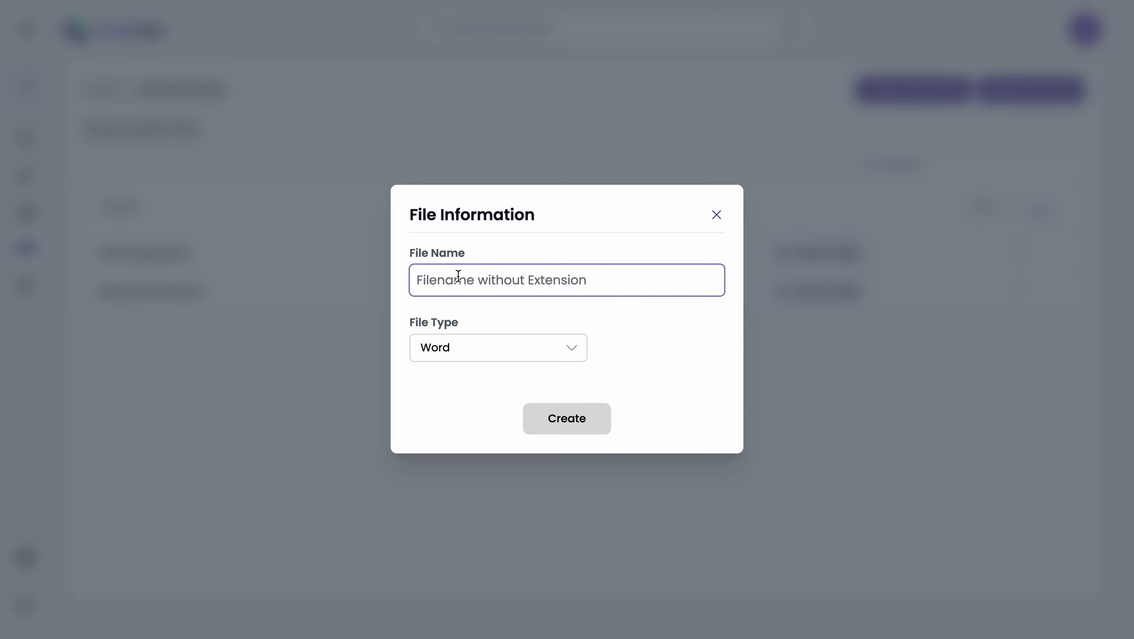
Name the new Word document 'Vendor Agreement' and create it
{"action": "type", "text": "A"}
{"action": "key", "text": "BackSpace"}
{"action": "type", "text": "Ve"}
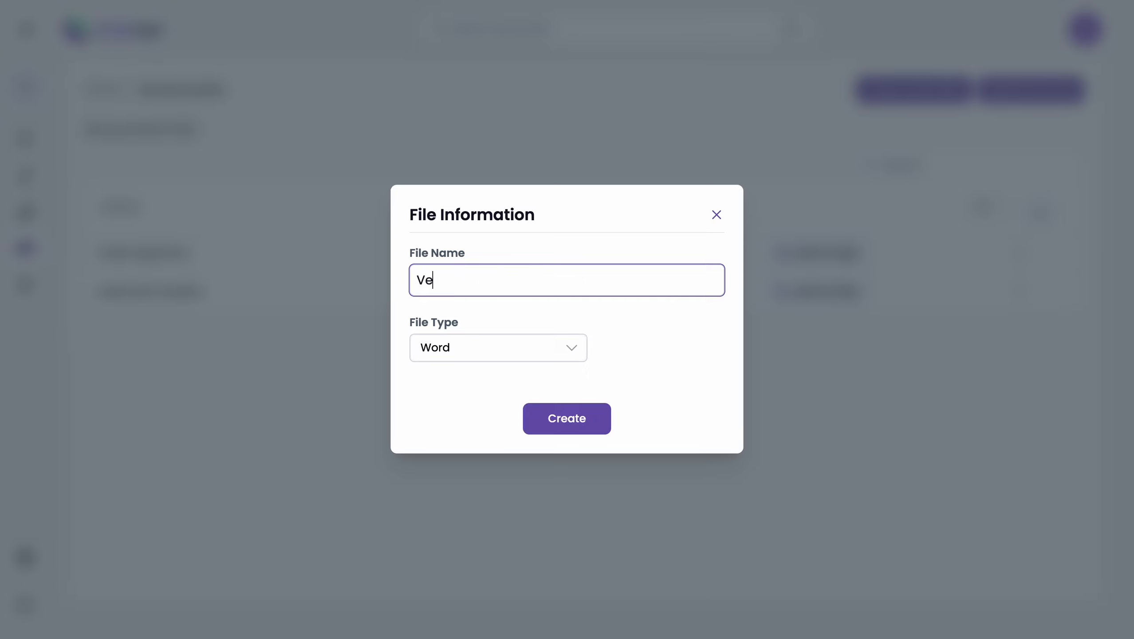
{"action": "type", "text": "ndor Agreement"}
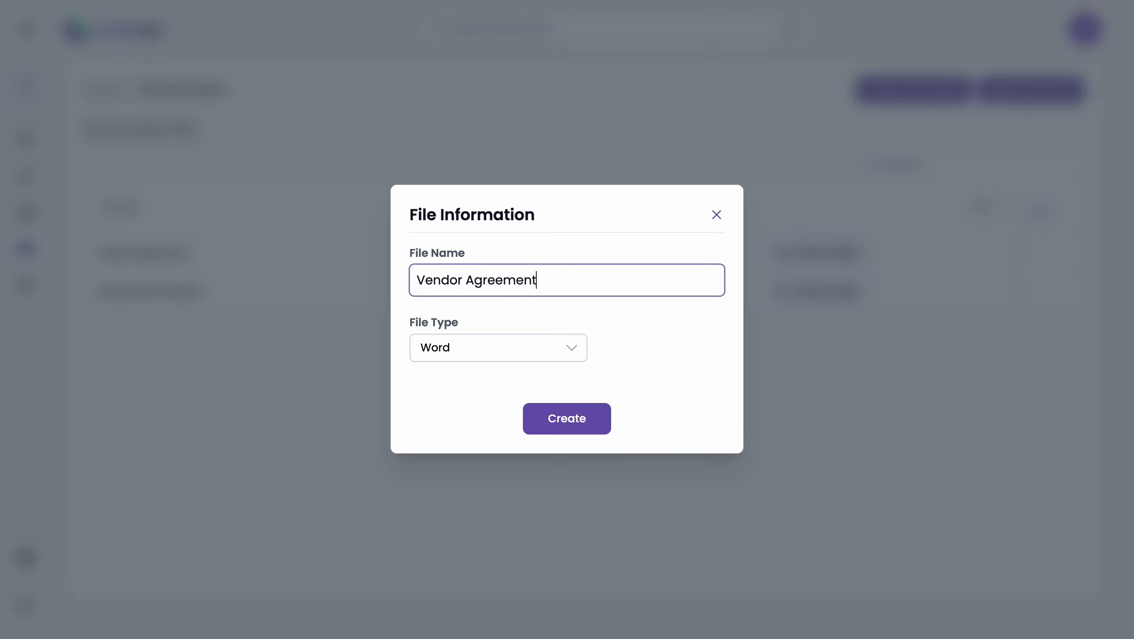
{"action": "left_click", "coordinate": [542, 418]}
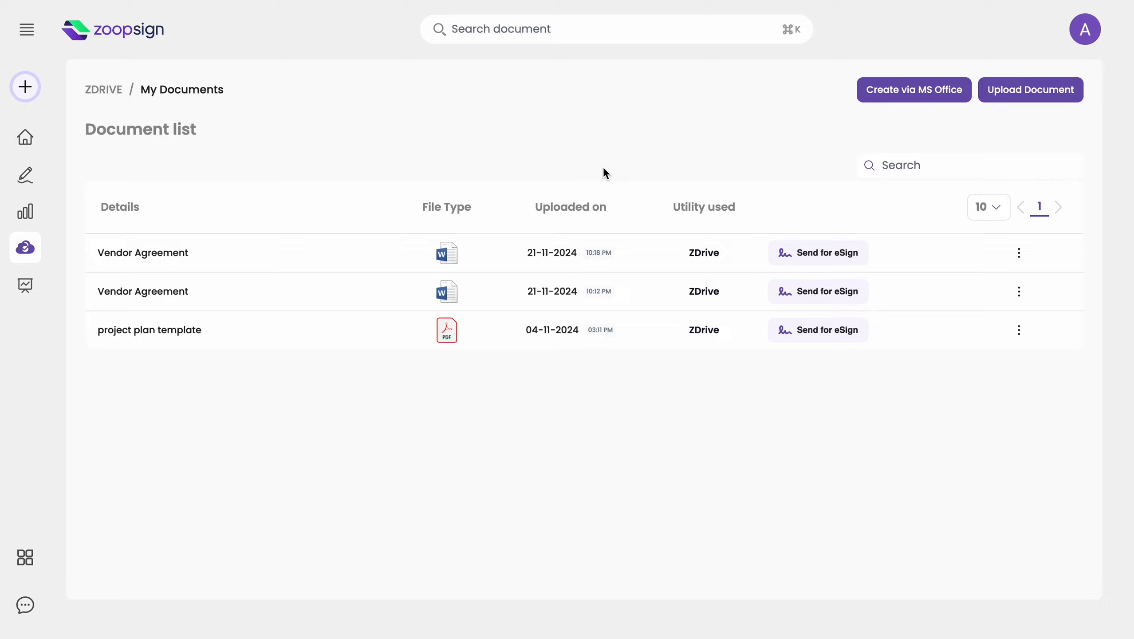
{"action": "left_click", "coordinate": [1006, 95]}
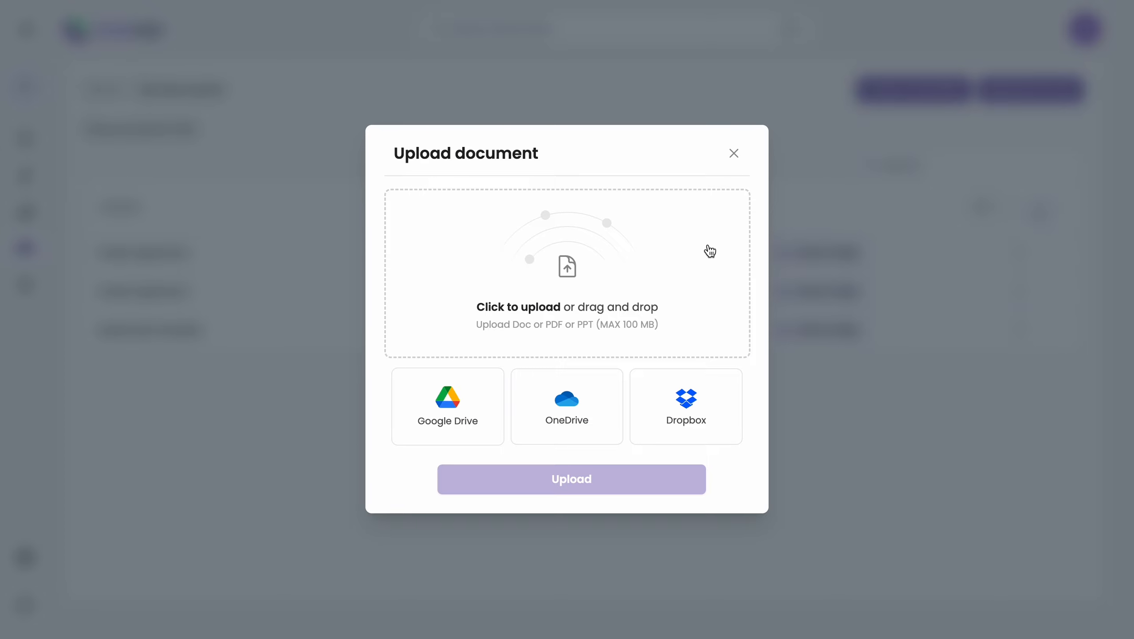
{"action": "left_click", "coordinate": [735, 152]}
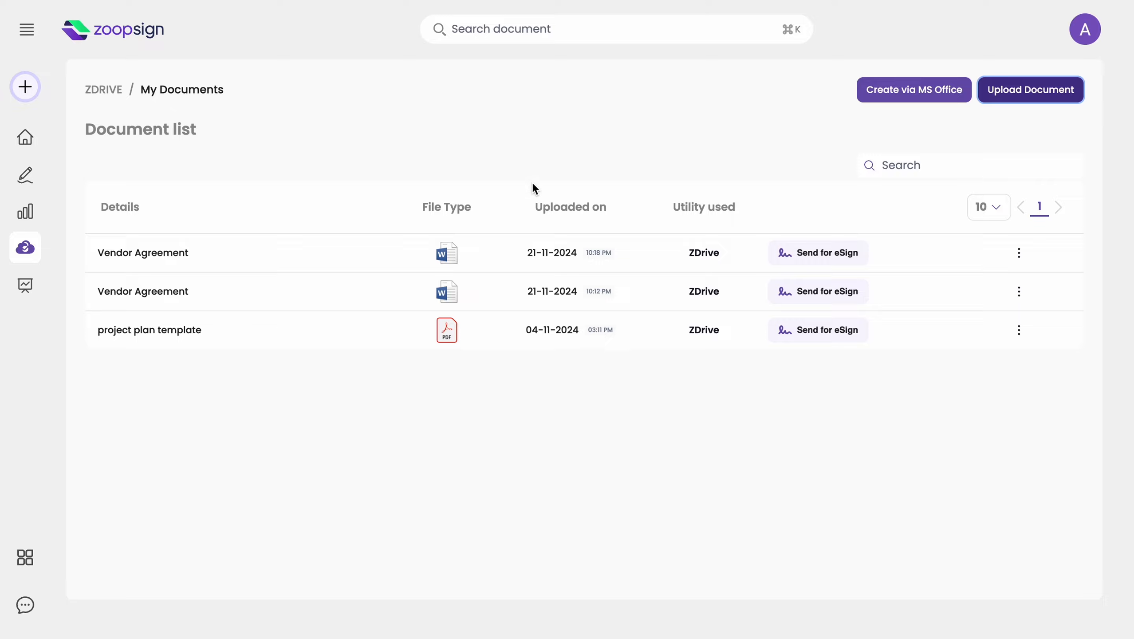
{"action": "left_click", "coordinate": [892, 89]}
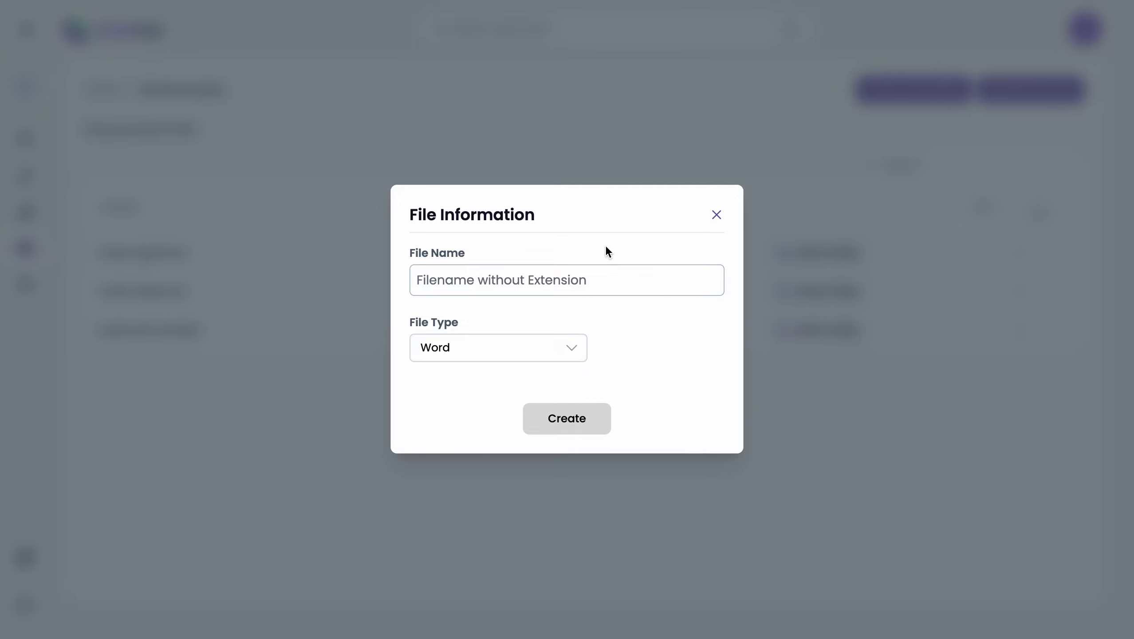
{"action": "left_click", "coordinate": [716, 215]}
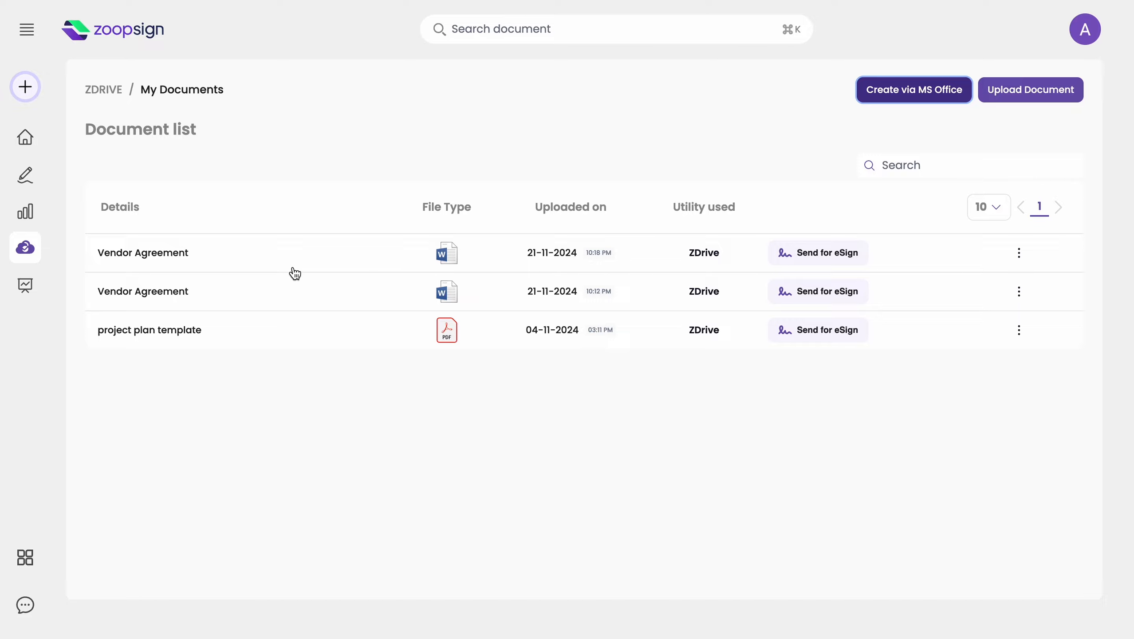
From the home dashboard, open the Template Gallery's Organizational templates
{"action": "left_click", "coordinate": [136, 34]}
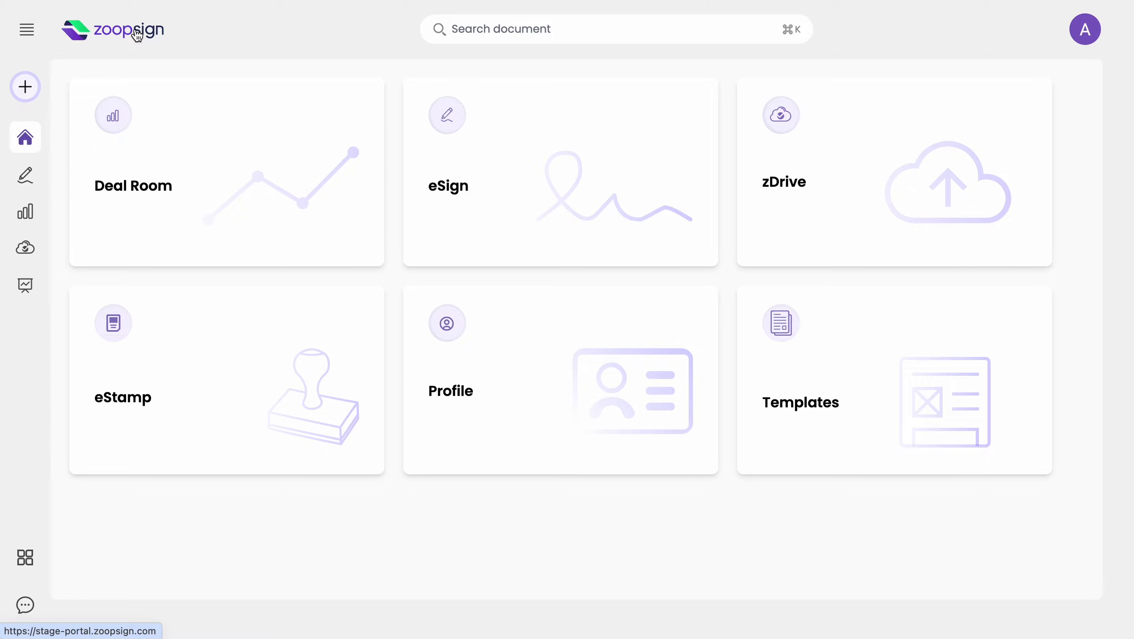
{"action": "left_click", "coordinate": [829, 373]}
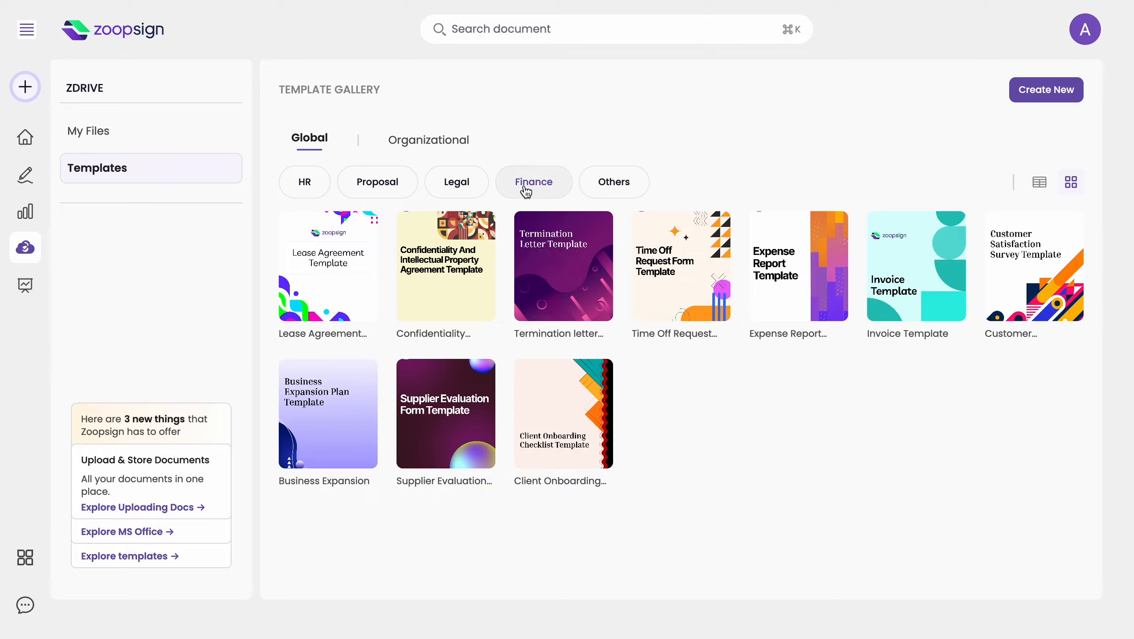
{"action": "left_click", "coordinate": [434, 140]}
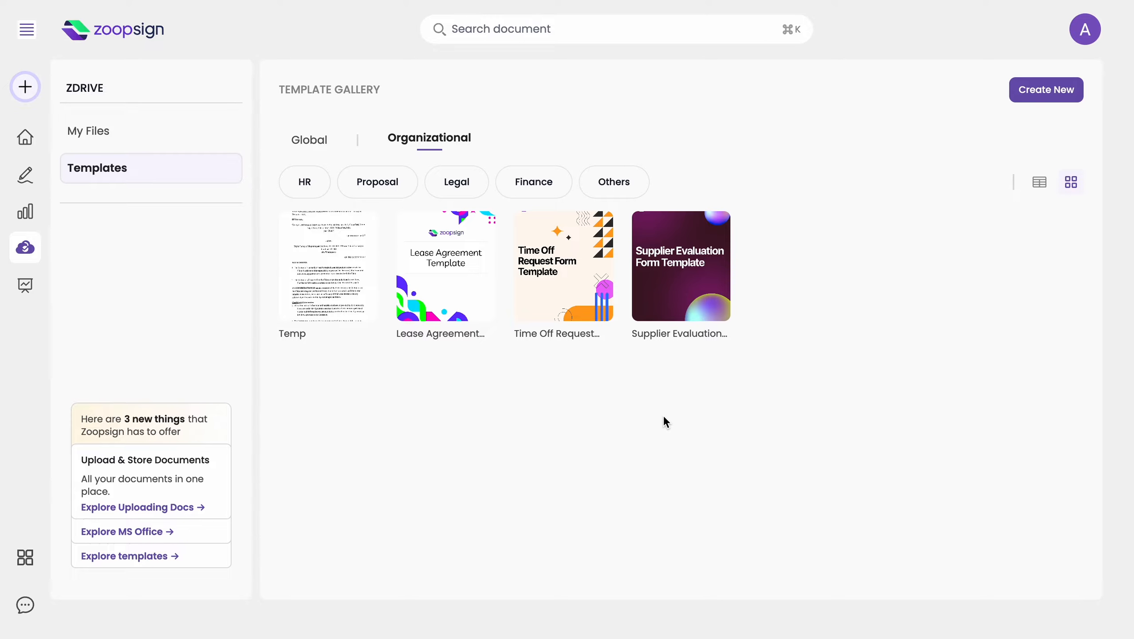
{"action": "left_click", "coordinate": [1046, 92]}
Create a template named 'Vendor Agreement' using the zDrive Contract document as its source
{"action": "left_click", "coordinate": [535, 324]}
{"action": "type", "text": "V"}
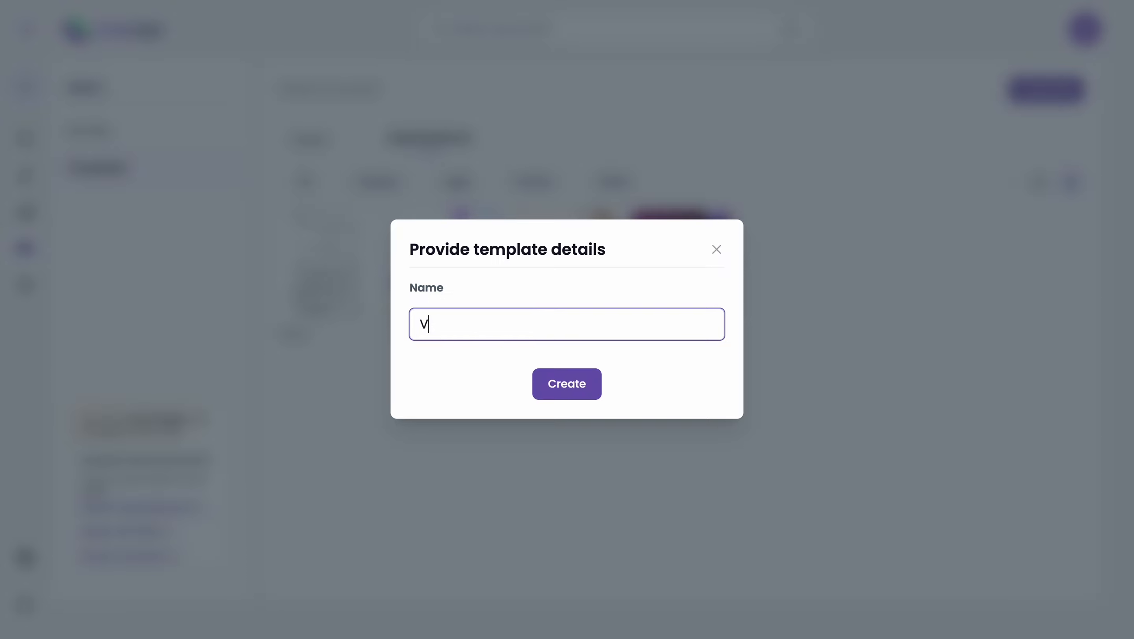
{"action": "type", "text": "endor Agreement"}
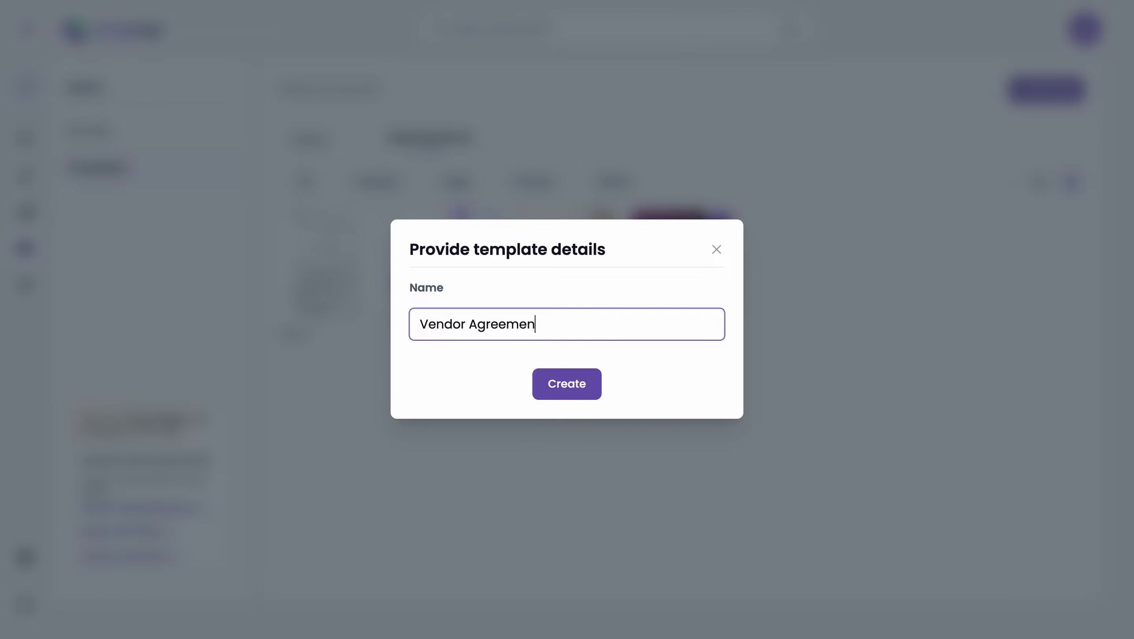
{"action": "left_click", "coordinate": [572, 389]}
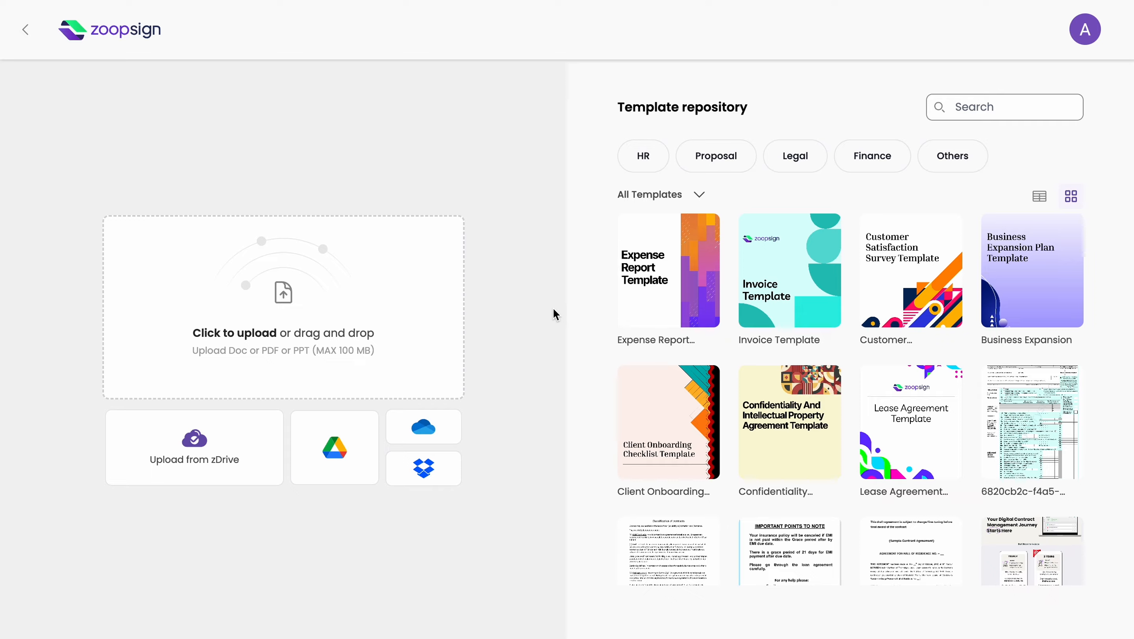
{"action": "left_click", "coordinate": [186, 441]}
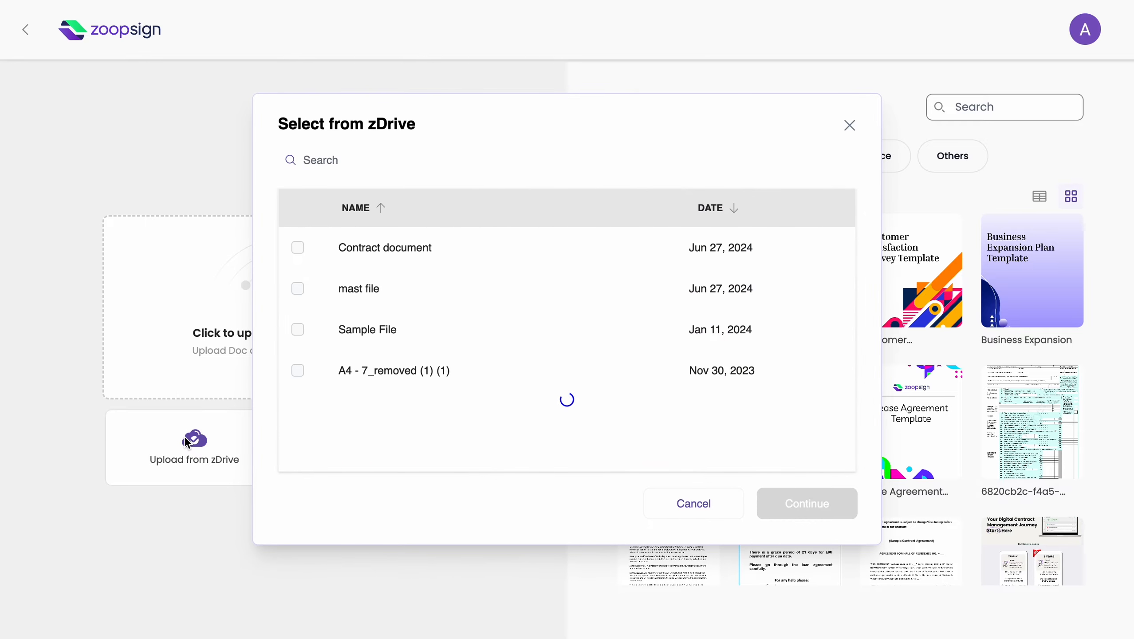
{"action": "left_click", "coordinate": [377, 259]}
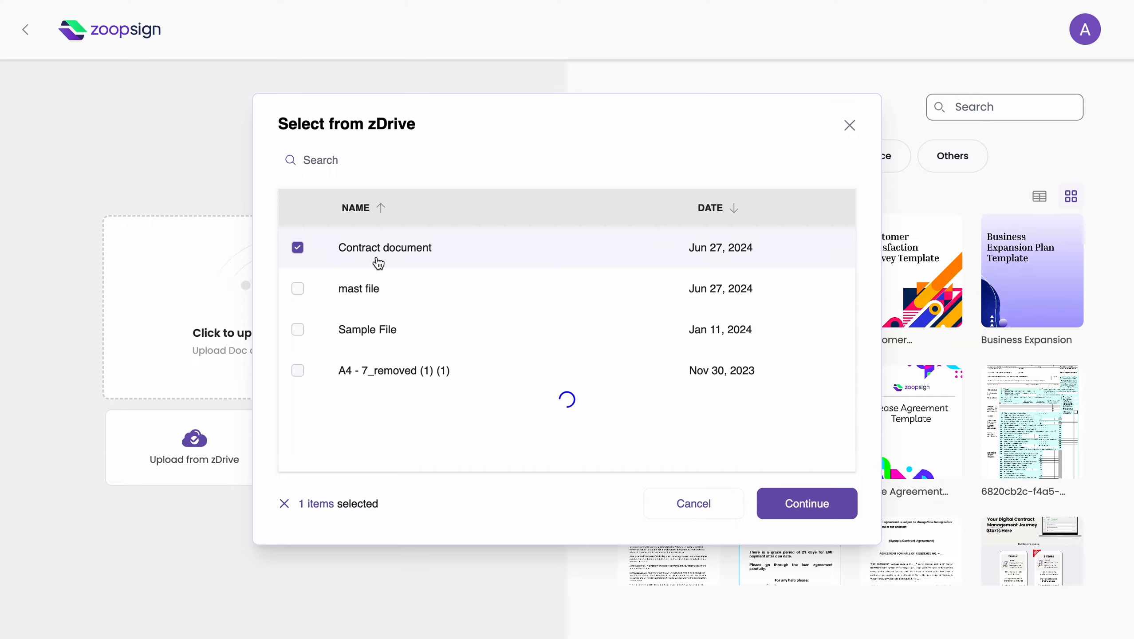
{"action": "left_click", "coordinate": [804, 508]}
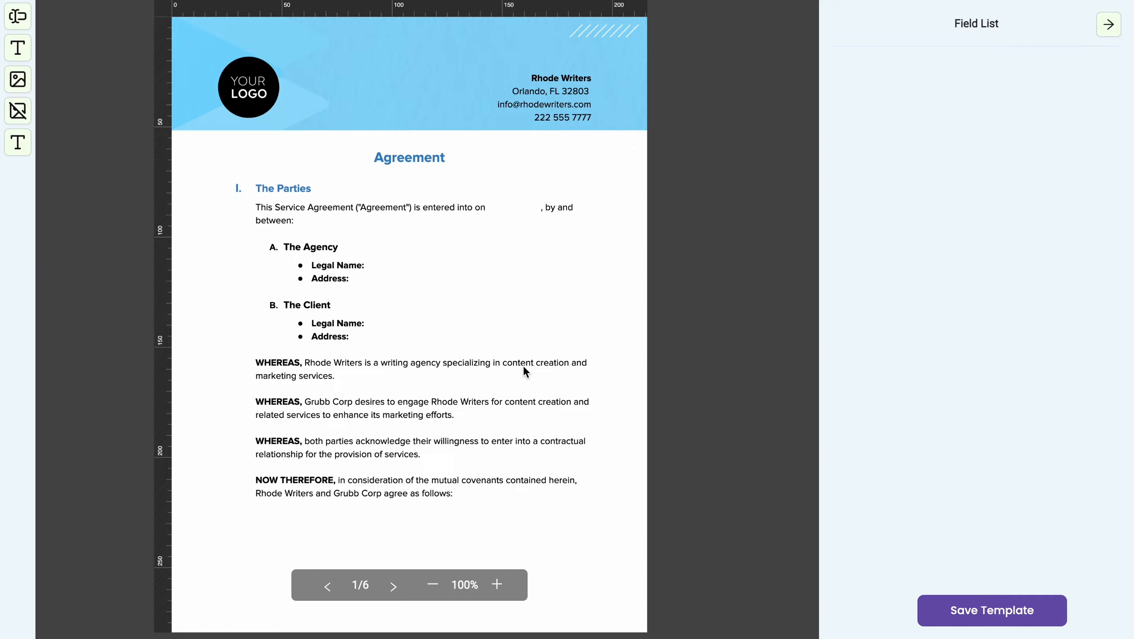
Scroll through the service agreement's first two pages and back to the top
{"action": "scroll", "coordinate": [470, 370], "scroll_direction": "down", "scroll_amount": 4}
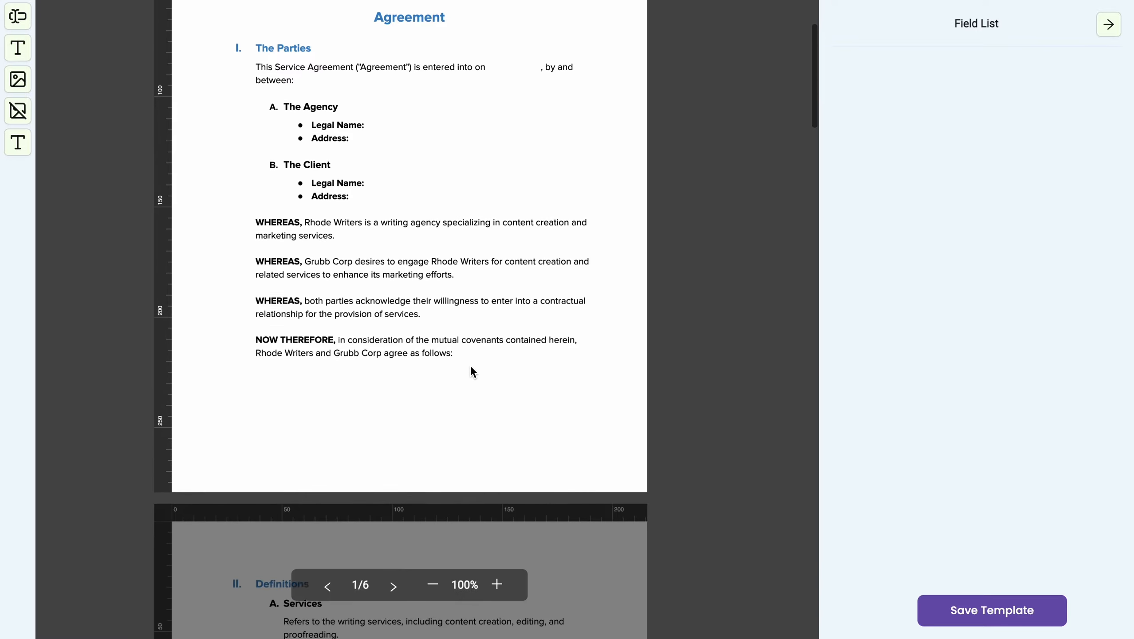
{"action": "scroll", "coordinate": [470, 366], "scroll_direction": "up", "scroll_amount": 4}
{"action": "scroll", "coordinate": [470, 366], "scroll_direction": "down", "scroll_amount": 14}
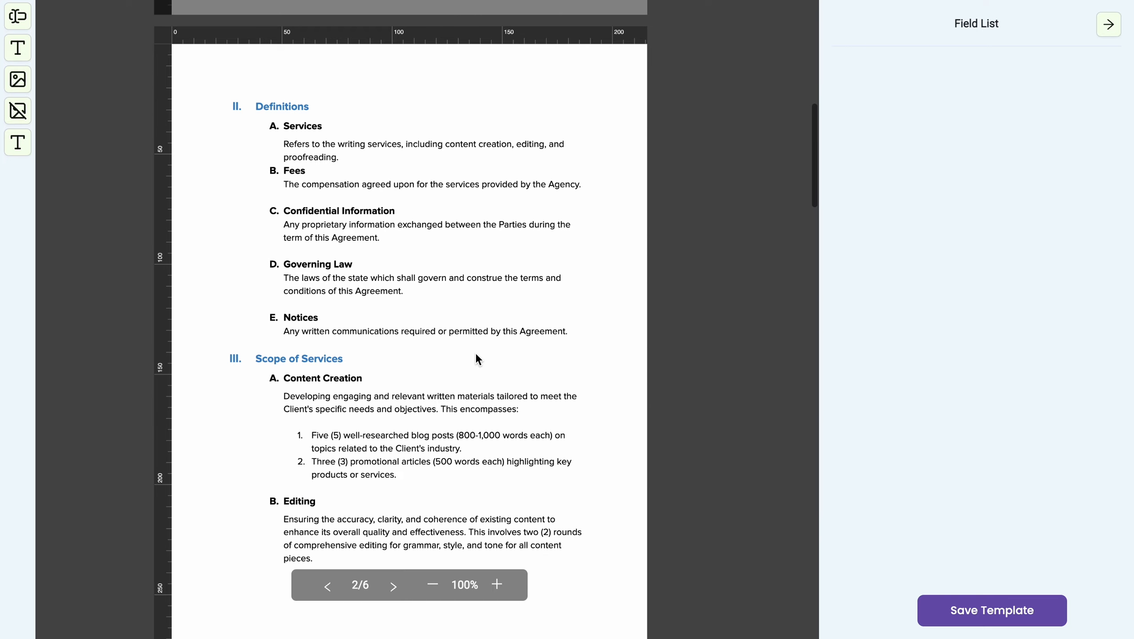
{"action": "scroll", "coordinate": [474, 354], "scroll_direction": "up", "scroll_amount": 14}
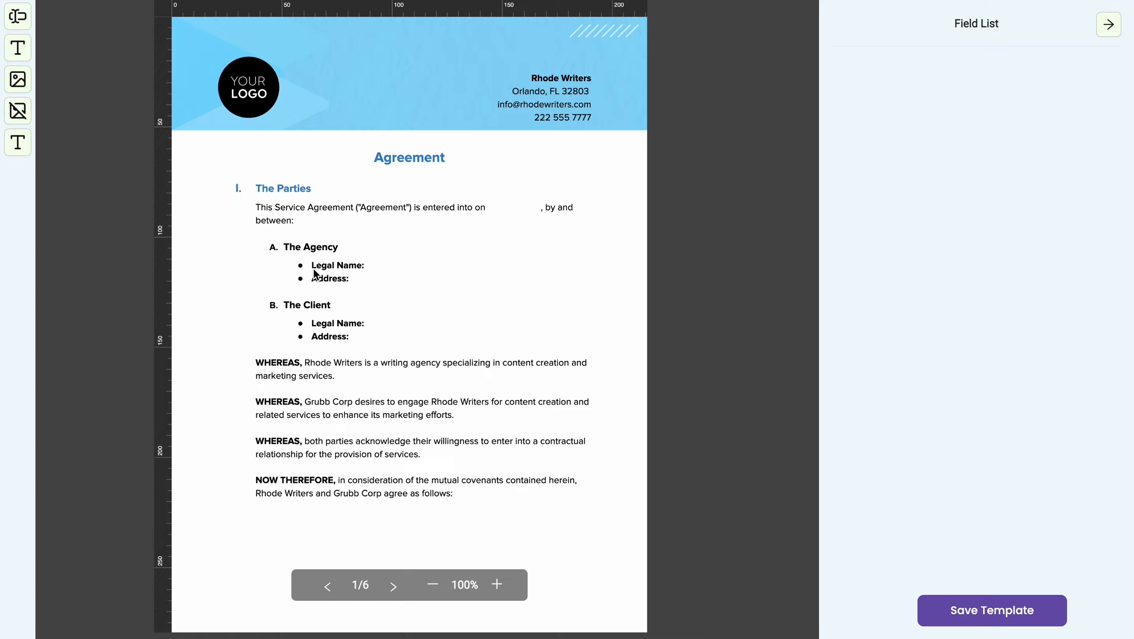
Add three text fields beside the Agency's Legal Name, its Address and the agreement date blank
{"action": "left_click", "coordinate": [17, 15]}
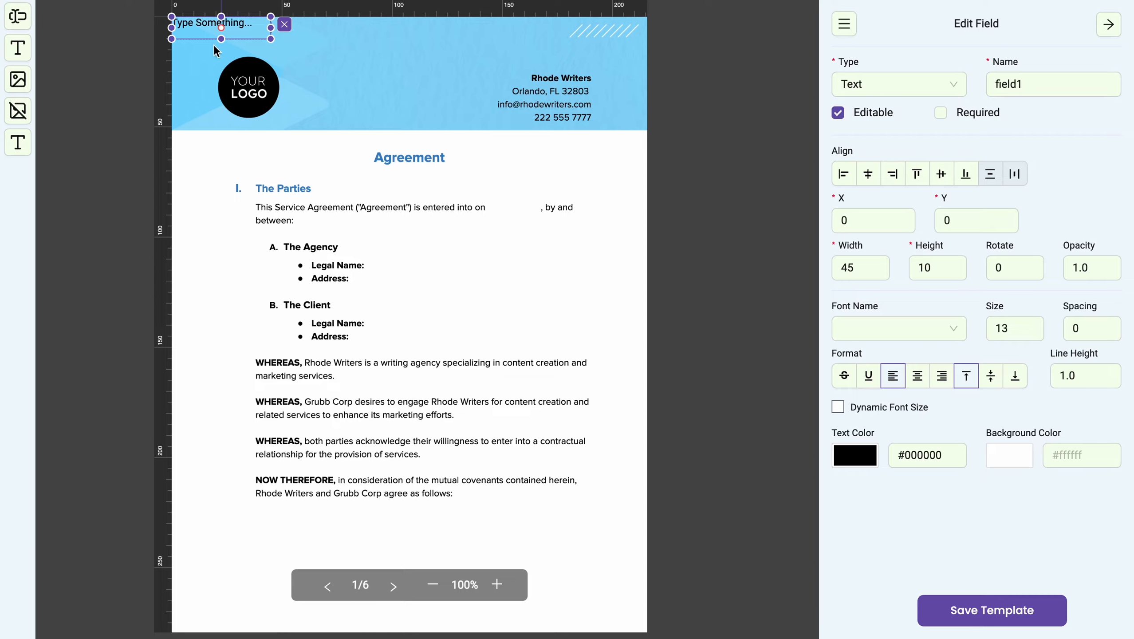
{"action": "left_click_drag", "start_coordinate": [236, 33], "coordinate": [418, 270]}
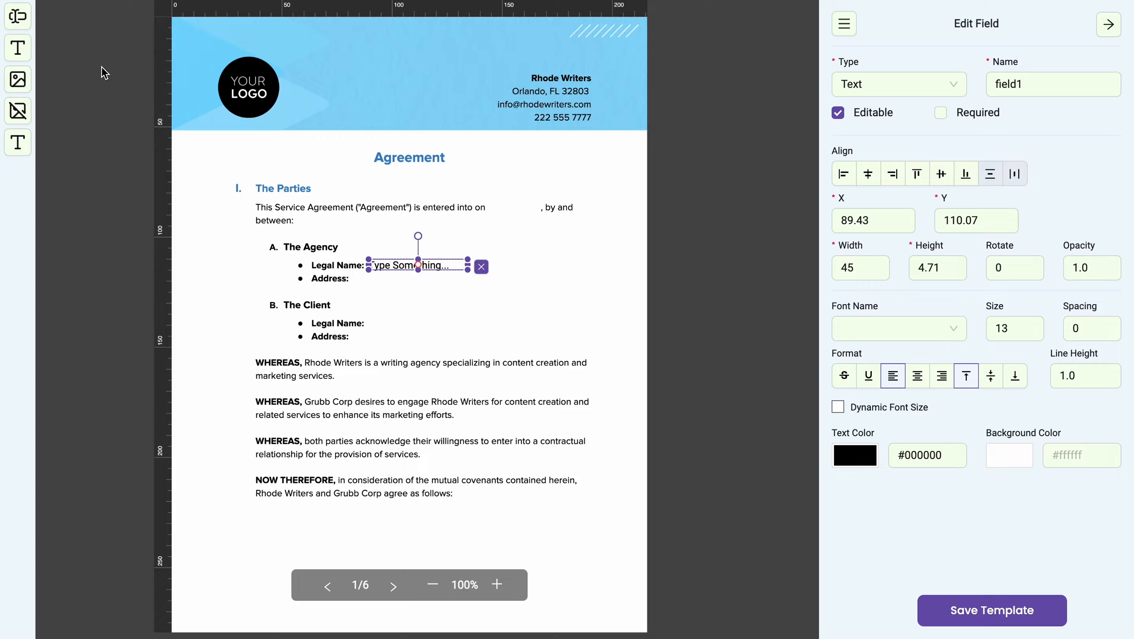
{"action": "left_click", "coordinate": [17, 16]}
{"action": "left_click_drag", "start_coordinate": [199, 38], "coordinate": [383, 298]}
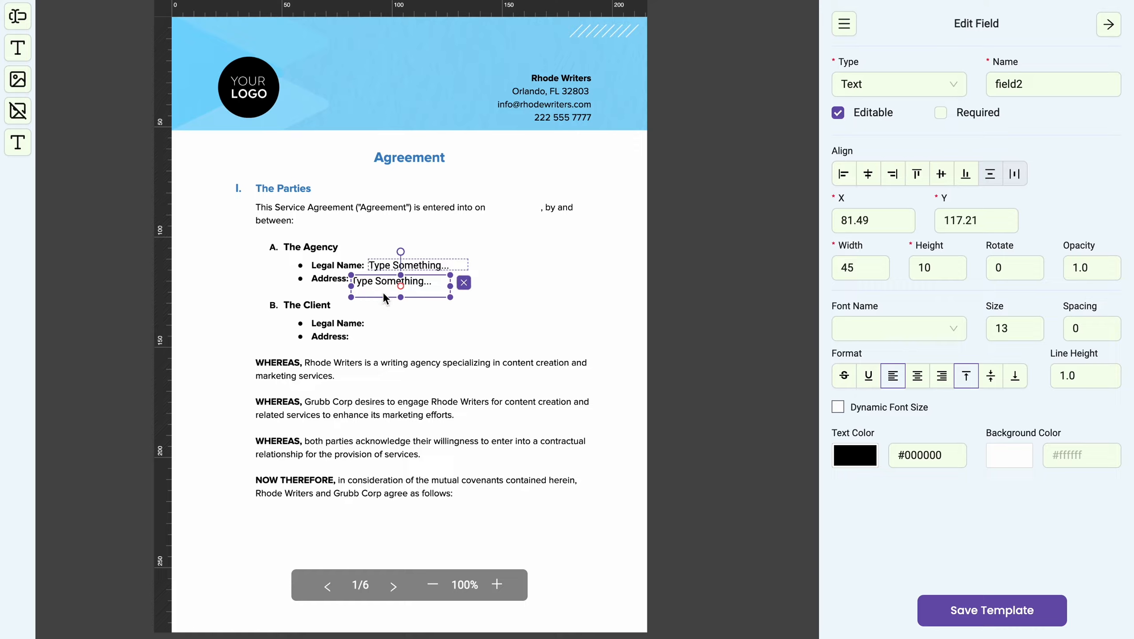
{"action": "left_click", "coordinate": [391, 298]}
{"action": "left_click", "coordinate": [393, 295]}
{"action": "left_click", "coordinate": [402, 296]}
{"action": "left_click_drag", "start_coordinate": [403, 297], "coordinate": [402, 286]}
{"action": "left_click", "coordinate": [20, 18]}
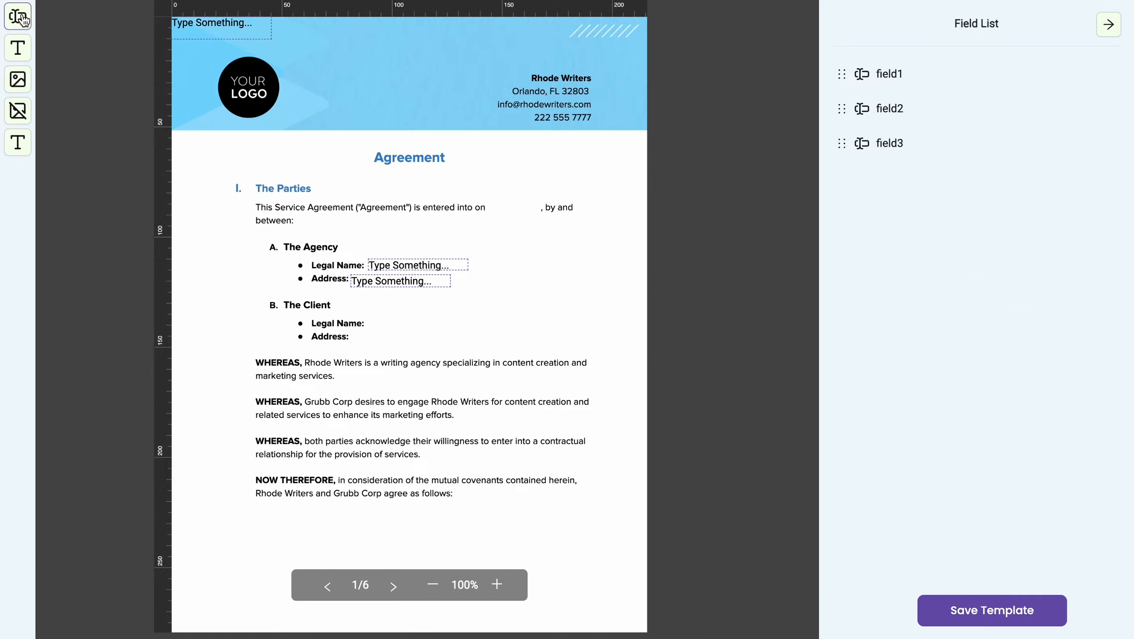
{"action": "left_click_drag", "start_coordinate": [244, 24], "coordinate": [542, 219]}
Change the three fields' placeholder text to Date, Name and Address
{"action": "double_click", "coordinate": [521, 211]}
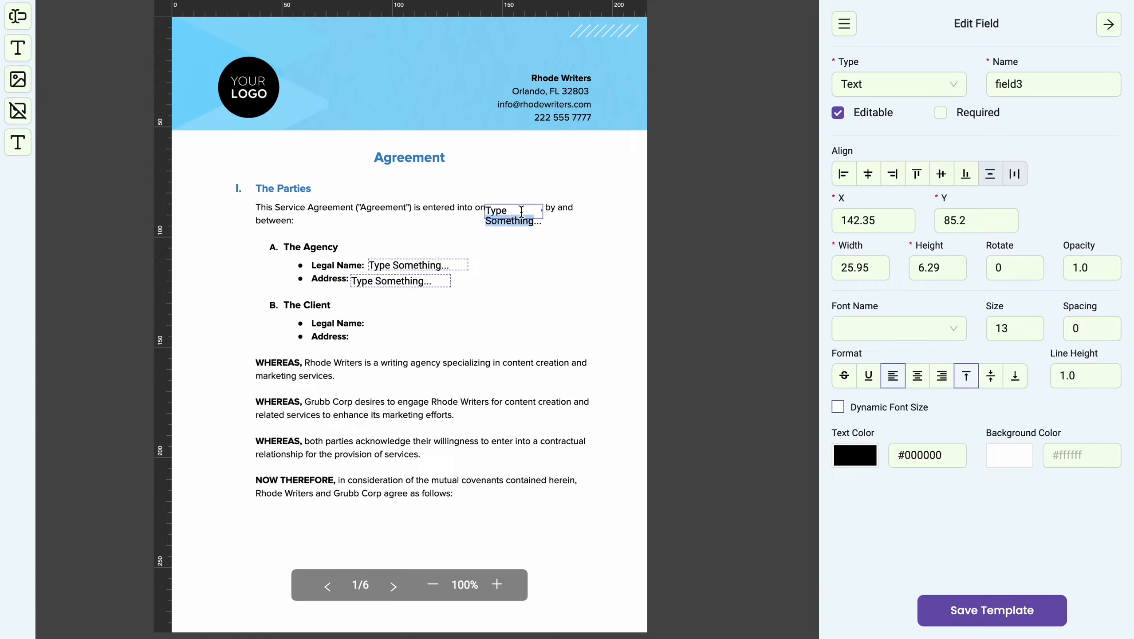
{"action": "key", "text": "ctrl+a"}
{"action": "type", "text": "Date"}
{"action": "left_click", "coordinate": [523, 244]}
{"action": "left_click", "coordinate": [521, 210]}
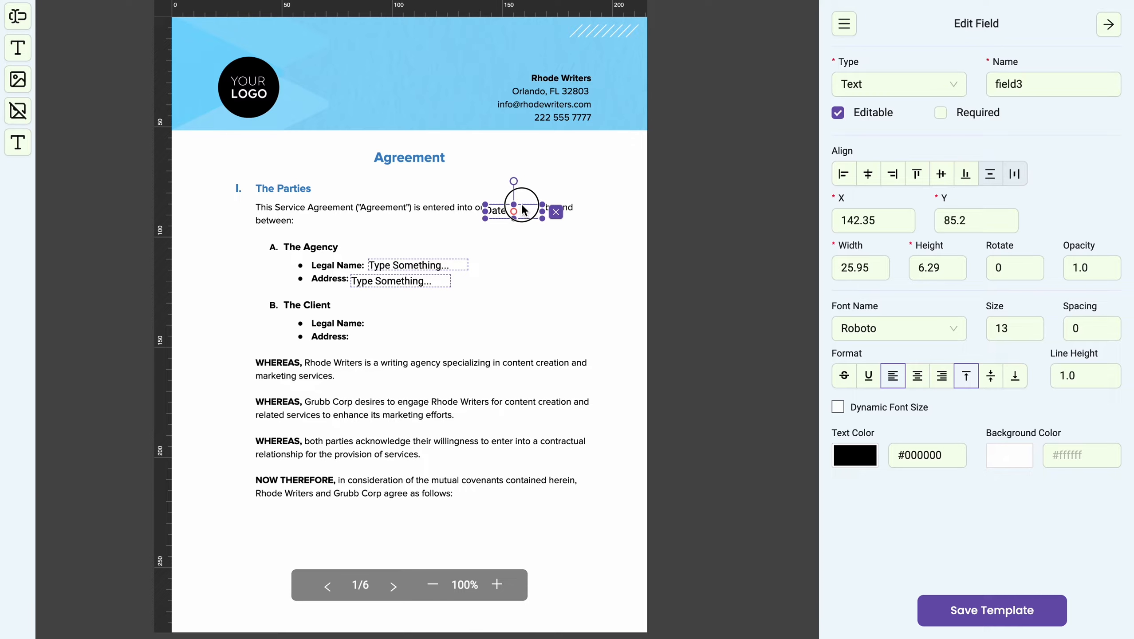
{"action": "triple_click", "coordinate": [413, 264]}
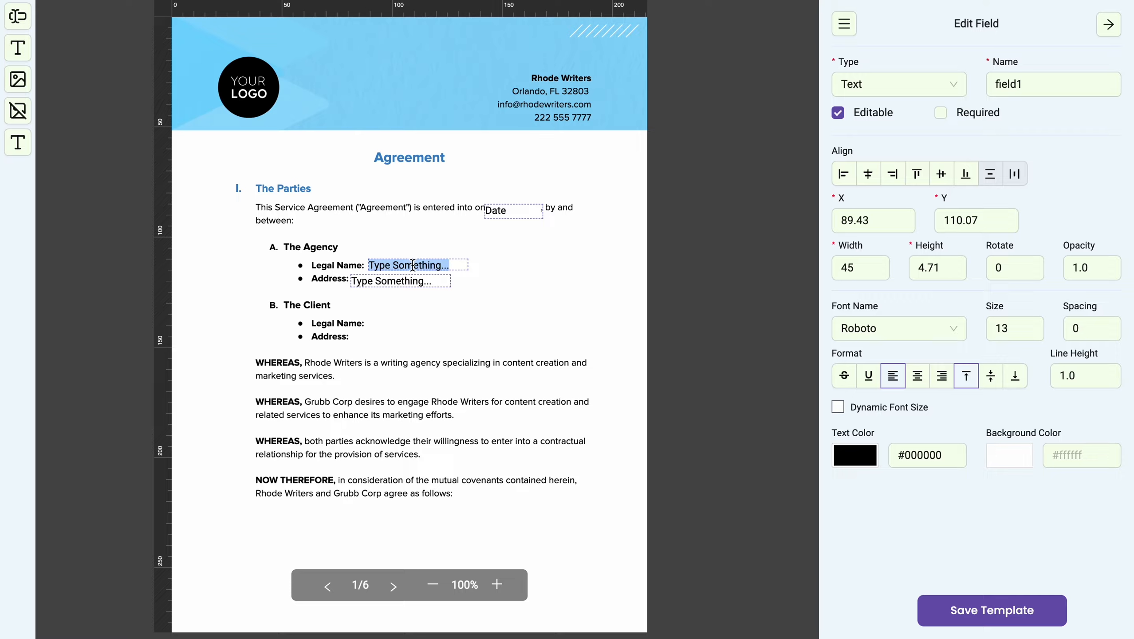
{"action": "type", "text": "Name"}
{"action": "triple_click", "coordinate": [398, 282]}
{"action": "type", "text": "Address"}
{"action": "left_click", "coordinate": [458, 301]}
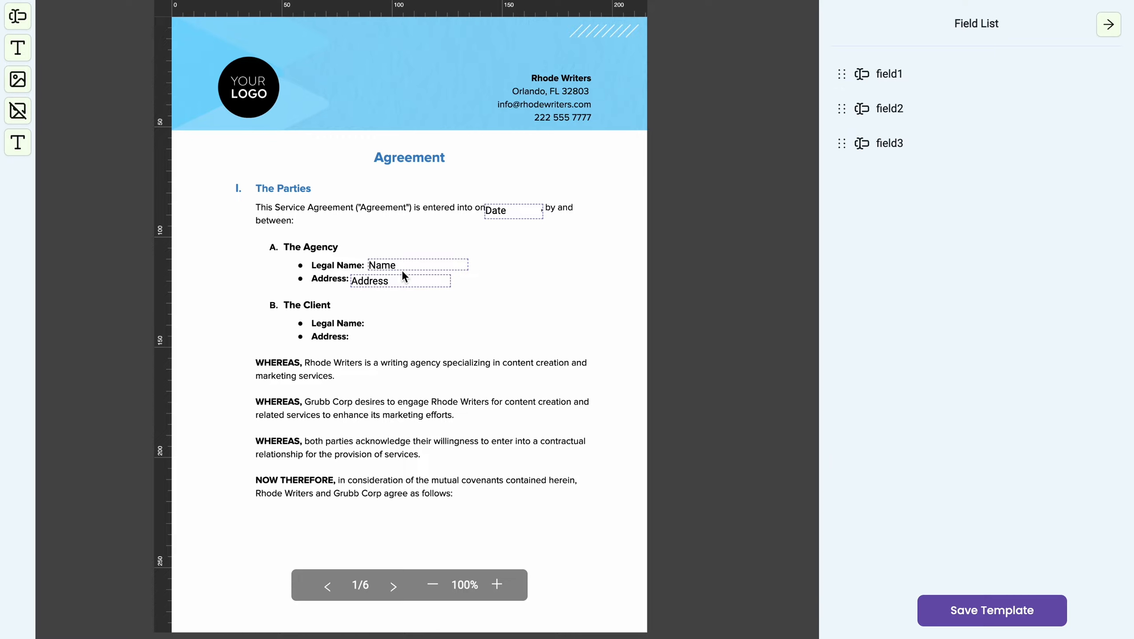
Add a one-line text field beside the Client's Legal Name and a copy on the Address line
{"action": "left_click_drag", "start_coordinate": [12, 19], "coordinate": [14, 20]}
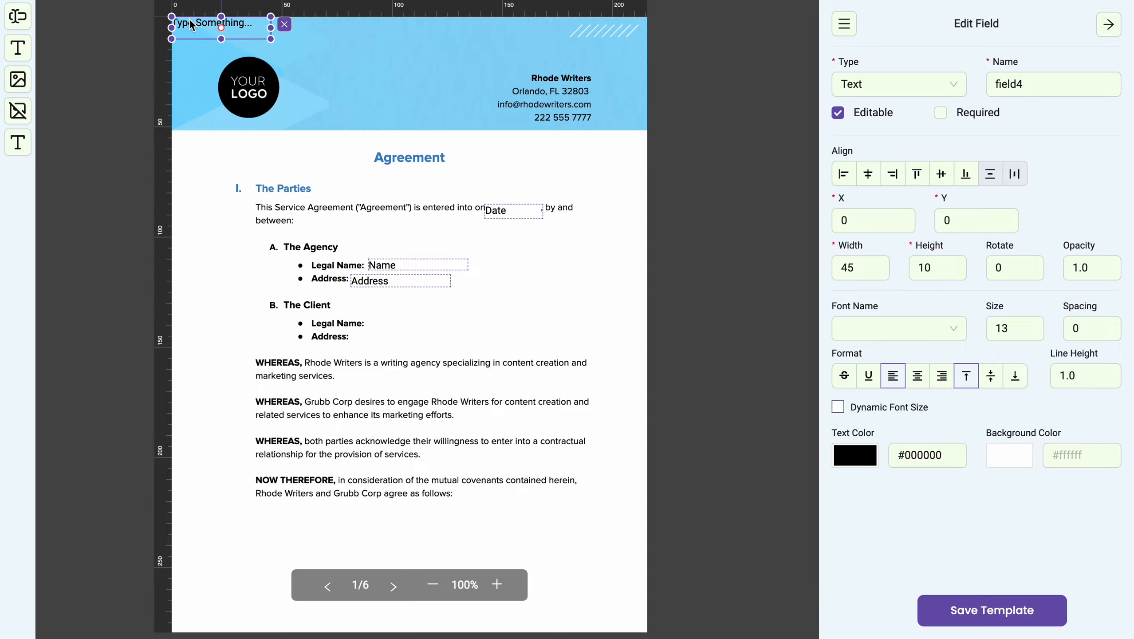
{"action": "left_click_drag", "start_coordinate": [192, 25], "coordinate": [388, 324]}
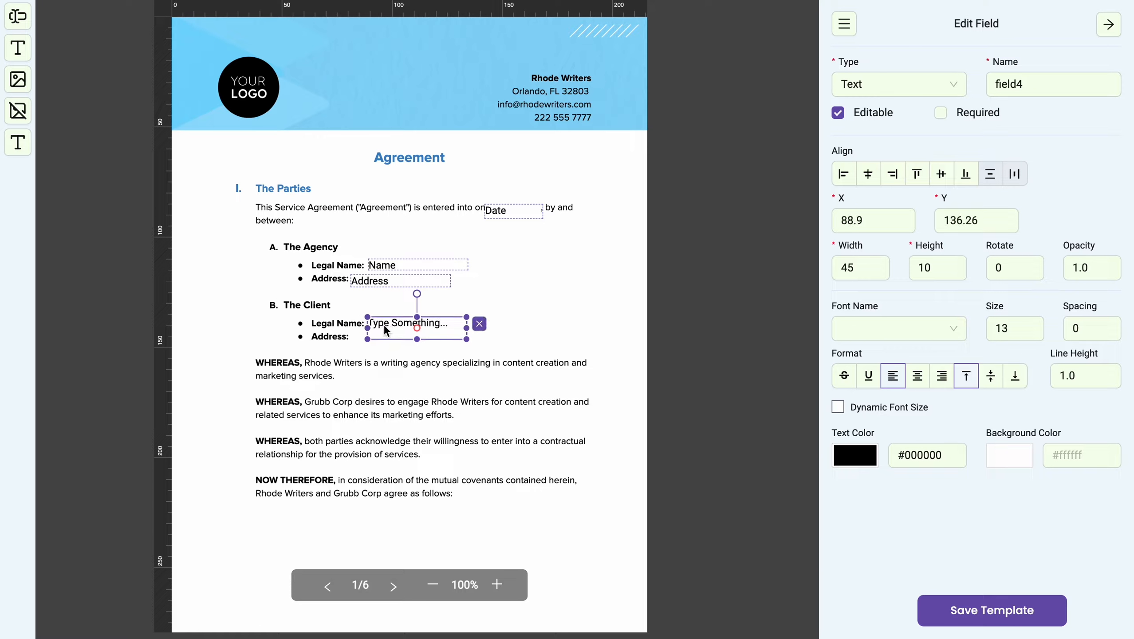
{"action": "left_click_drag", "start_coordinate": [416, 338], "coordinate": [421, 329]}
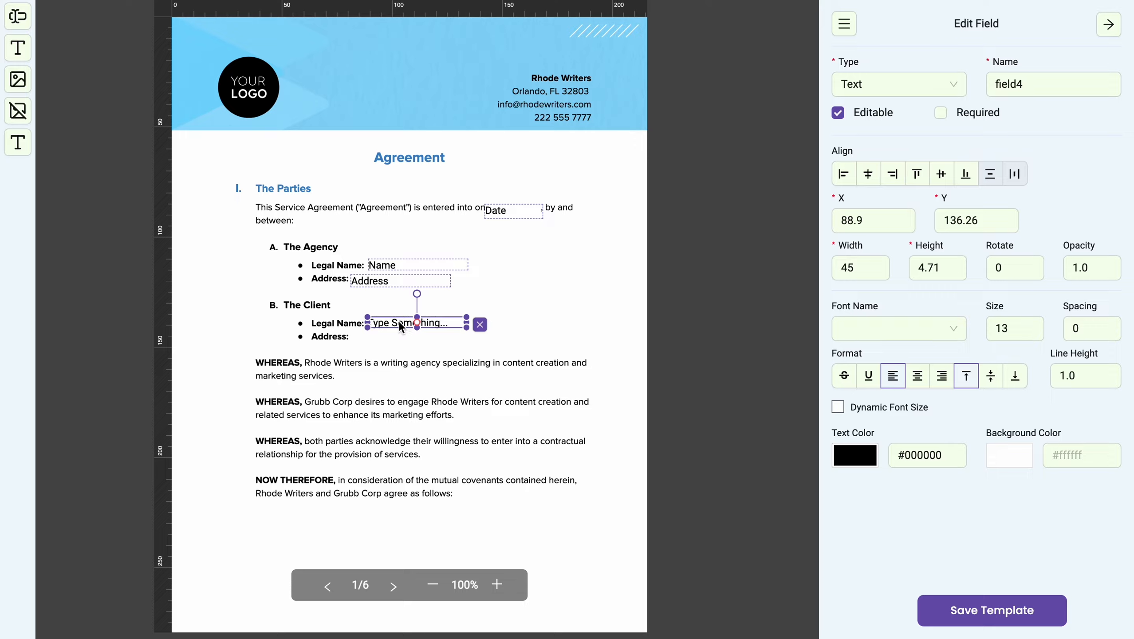
{"action": "key", "text": "ctrl+c"}
{"action": "key", "text": "ctrl+v"}
{"action": "left_click_drag", "start_coordinate": [425, 343], "coordinate": [389, 339]}
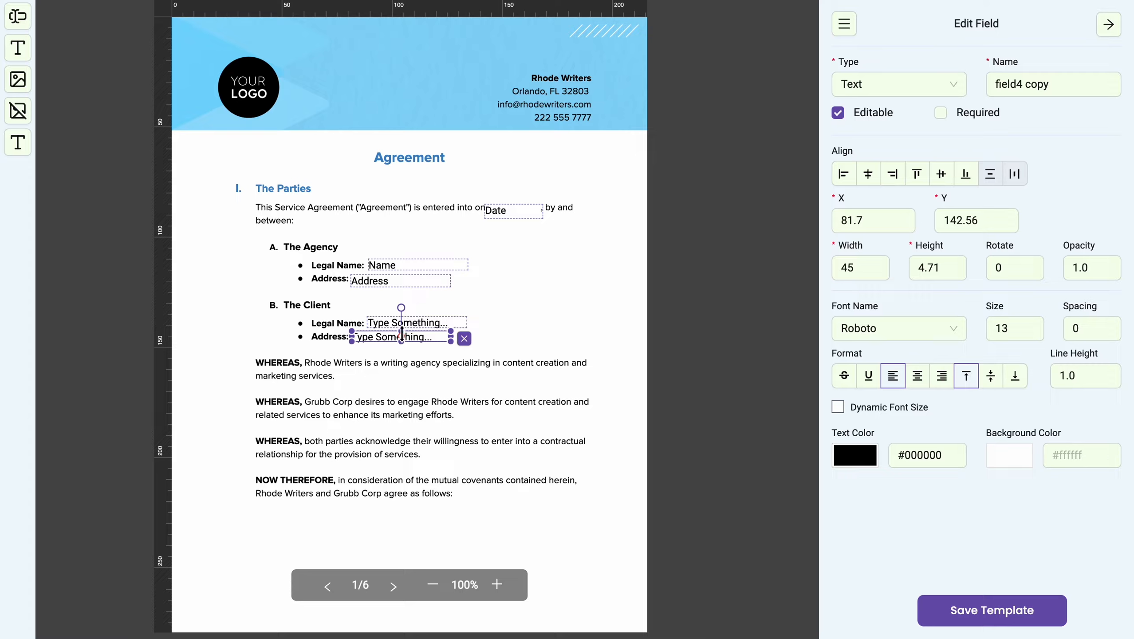
Set the Client fields' text to Name and Address
{"action": "double_click", "coordinate": [385, 326]}
{"action": "type", "text": "Name"}
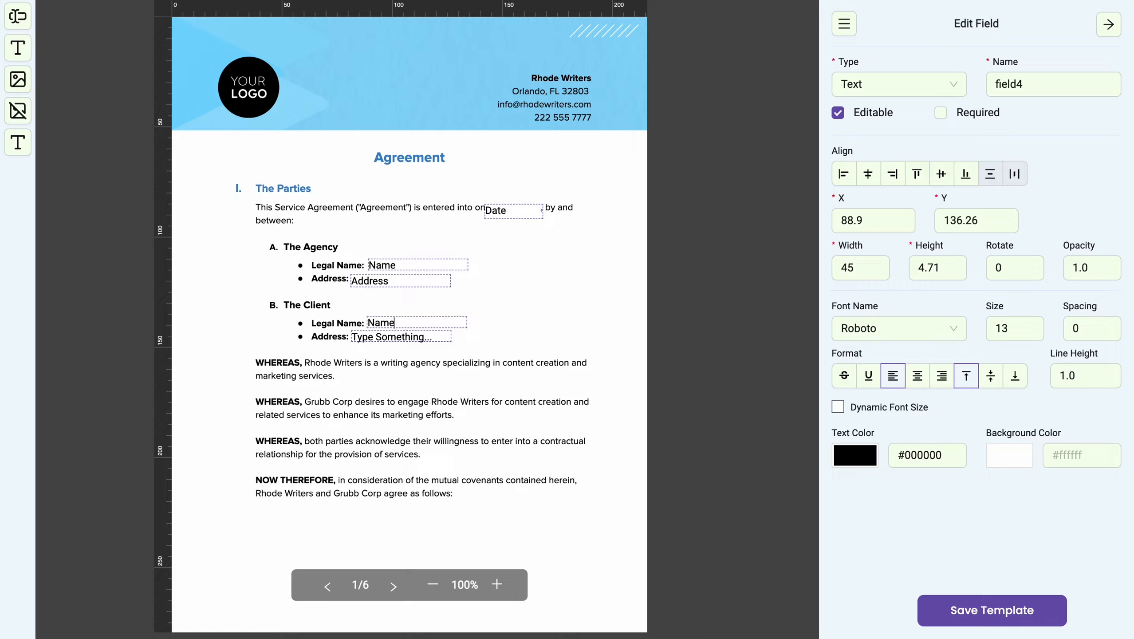
{"action": "double_click", "coordinate": [391, 343]}
{"action": "type", "text": "Address"}
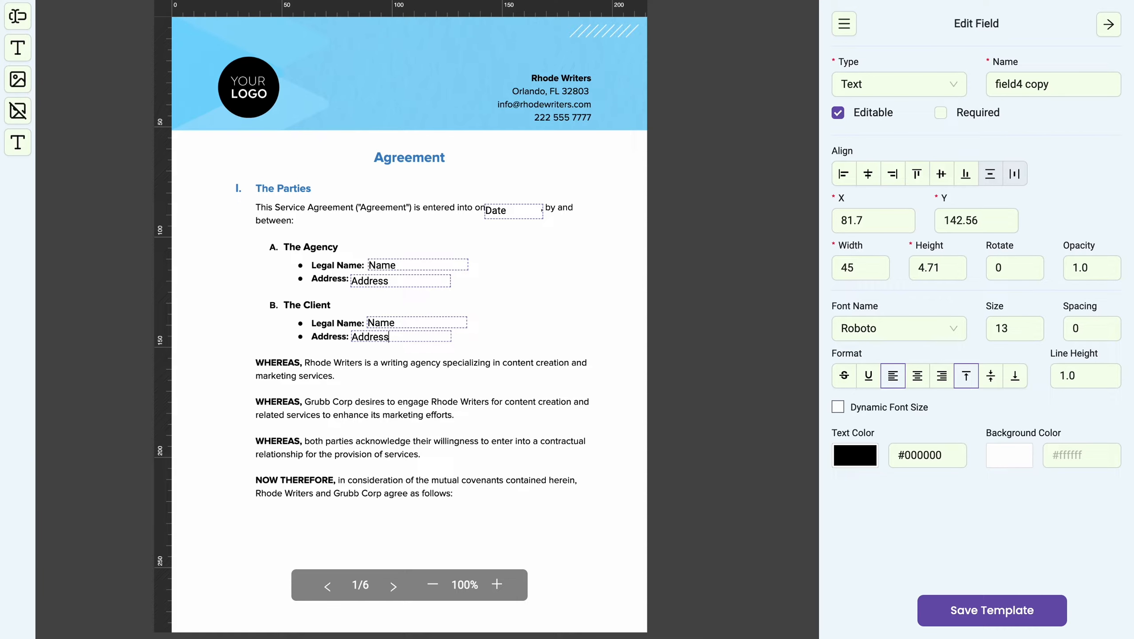
{"action": "left_click", "coordinate": [565, 315]}
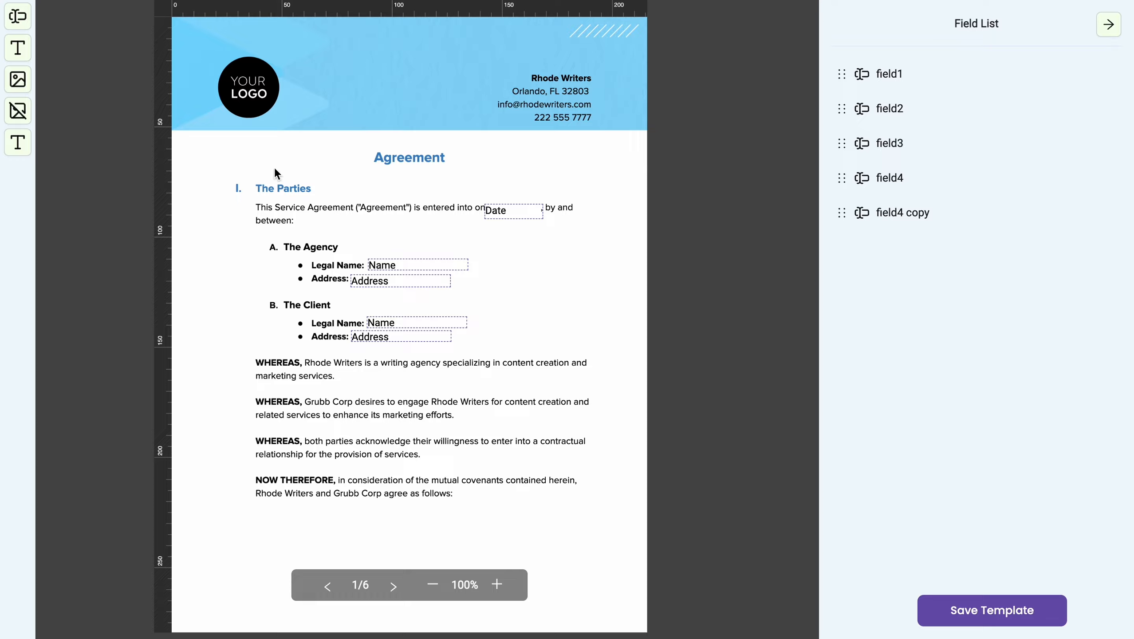
{"action": "scroll", "coordinate": [397, 441], "scroll_direction": "down", "scroll_amount": 2}
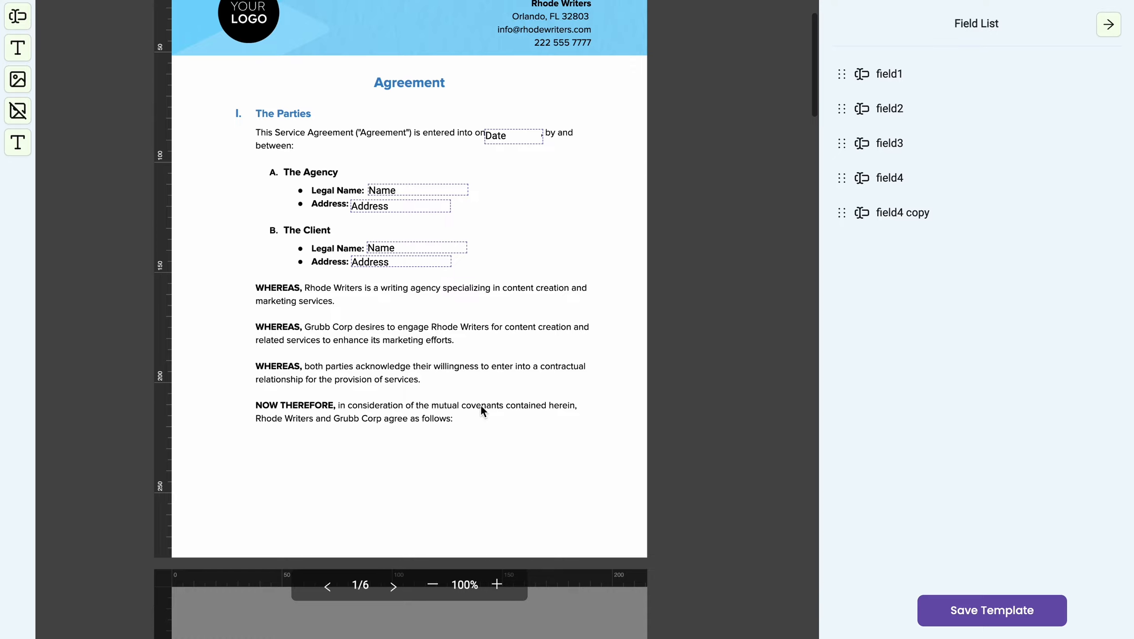
{"action": "scroll", "coordinate": [197, 287], "scroll_direction": "up", "scroll_amount": 1}
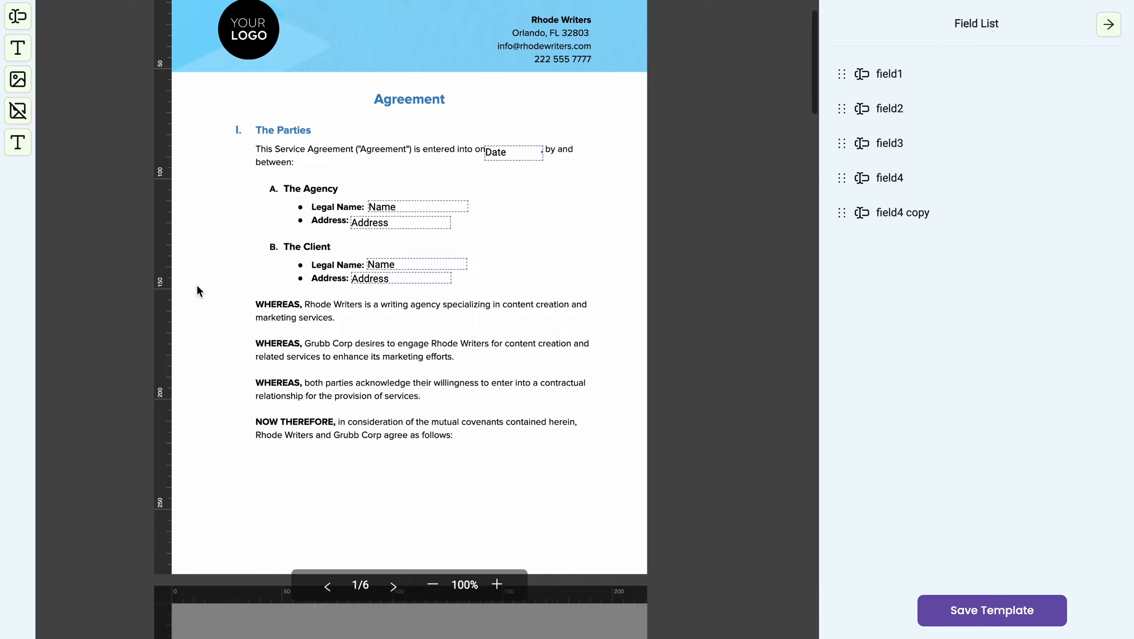
Place an image field at the lower right of page 1, below the closing paragraph
{"action": "left_click", "coordinate": [23, 81]}
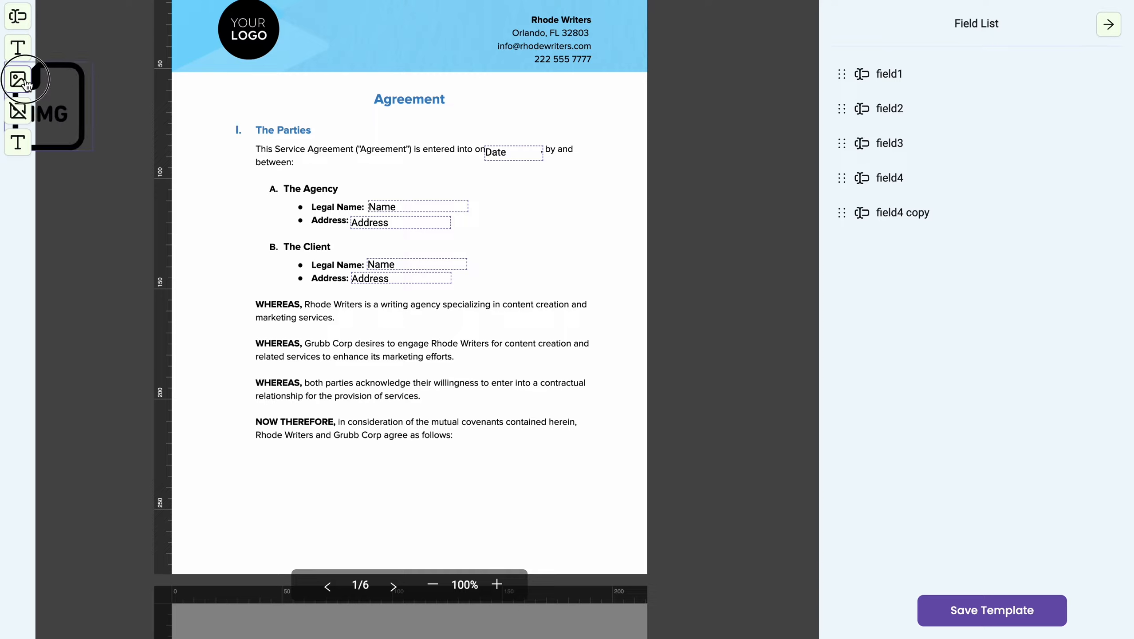
{"action": "left_click_drag", "start_coordinate": [206, 112], "coordinate": [576, 518]}
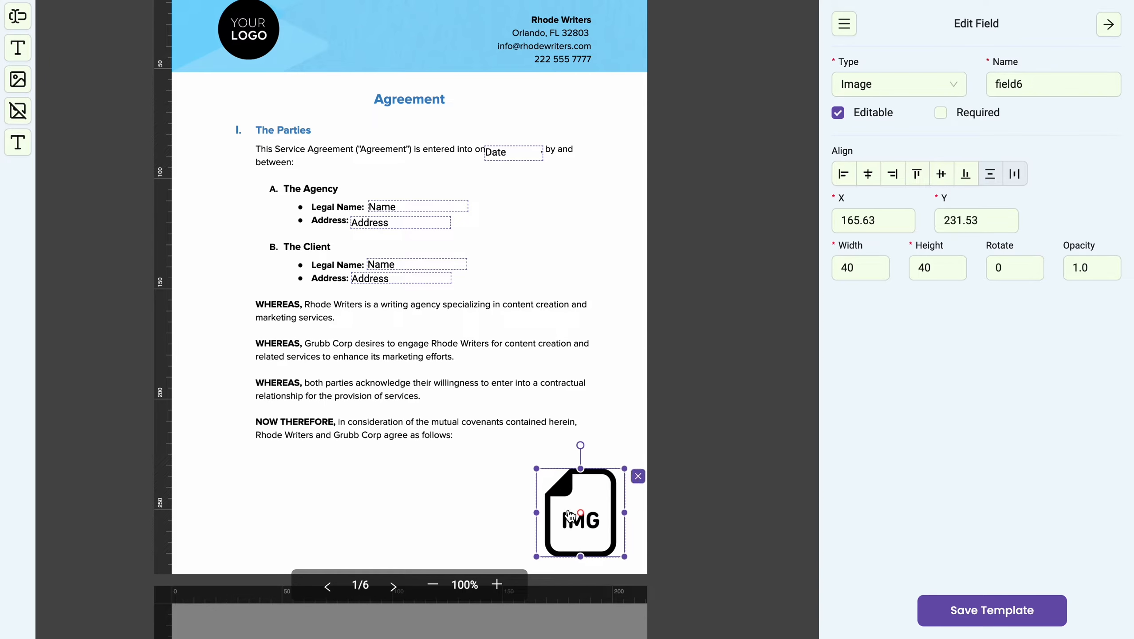
{"action": "left_click", "coordinate": [482, 485]}
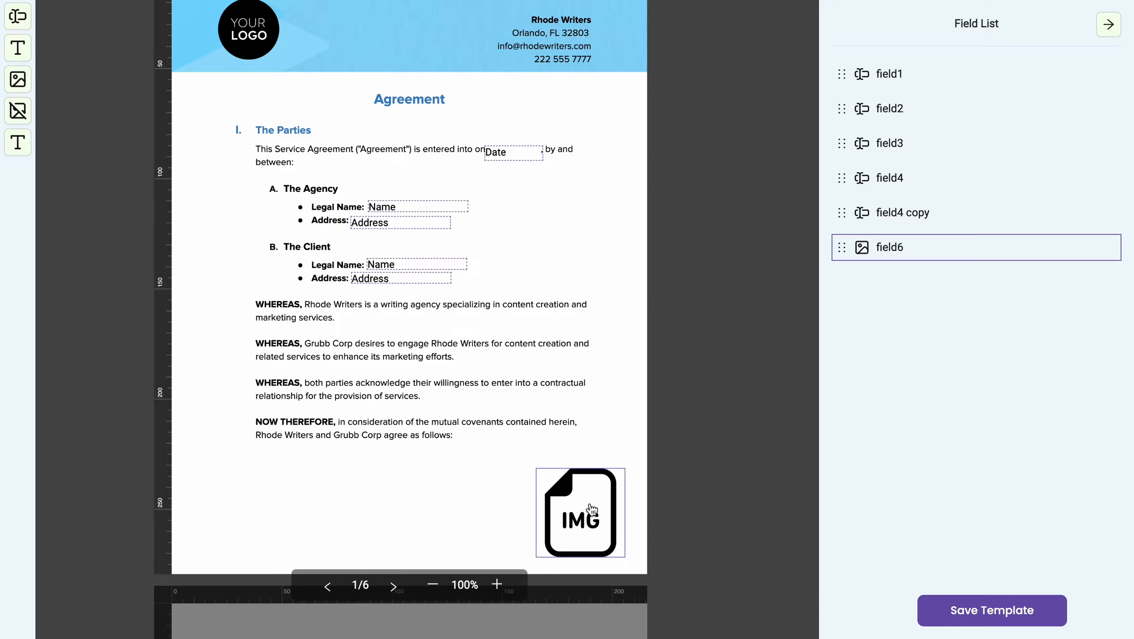
{"action": "scroll", "coordinate": [505, 479], "scroll_direction": "up", "scroll_amount": 2}
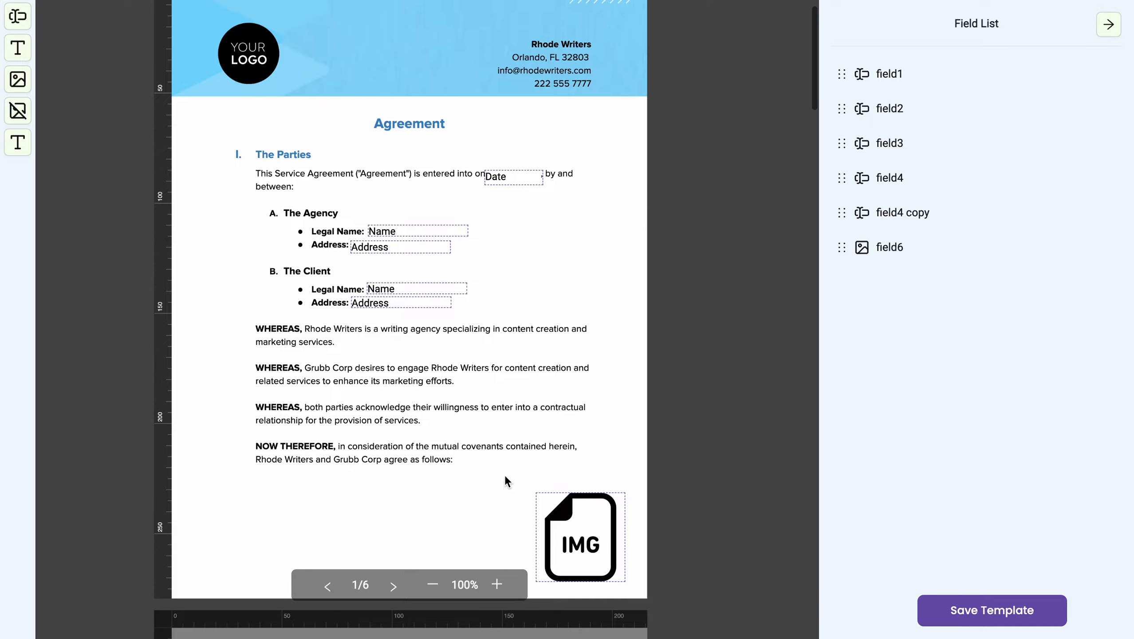
{"action": "scroll", "coordinate": [488, 416], "scroll_direction": "down", "scroll_amount": 7}
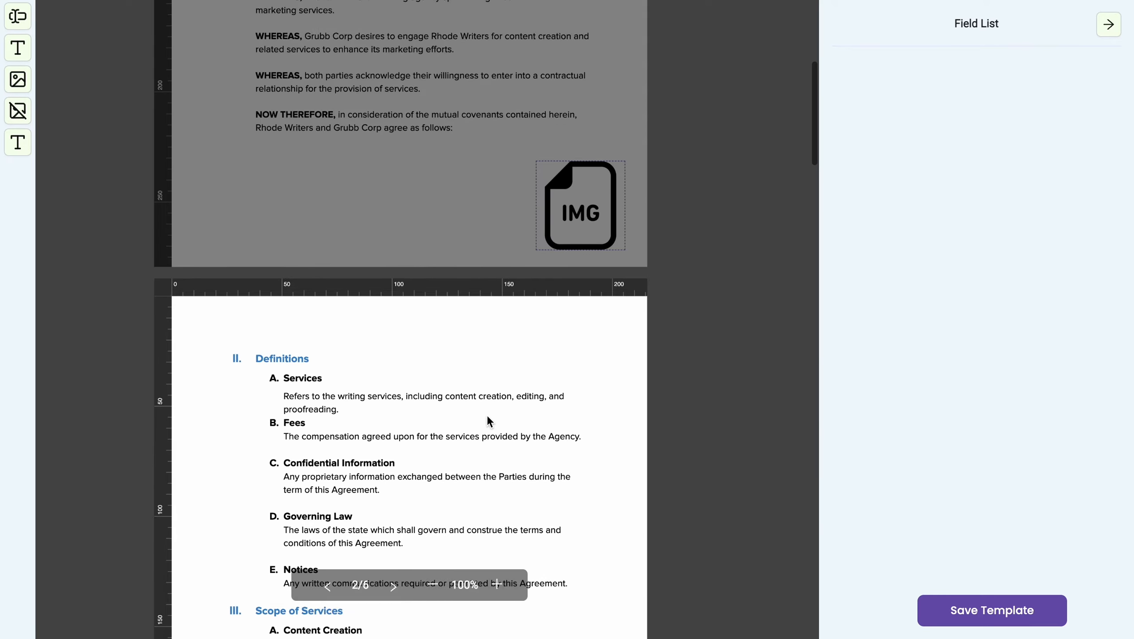
{"action": "scroll", "coordinate": [488, 416], "scroll_direction": "up", "scroll_amount": 8}
{"action": "scroll", "coordinate": [436, 294], "scroll_direction": "down", "scroll_amount": 1}
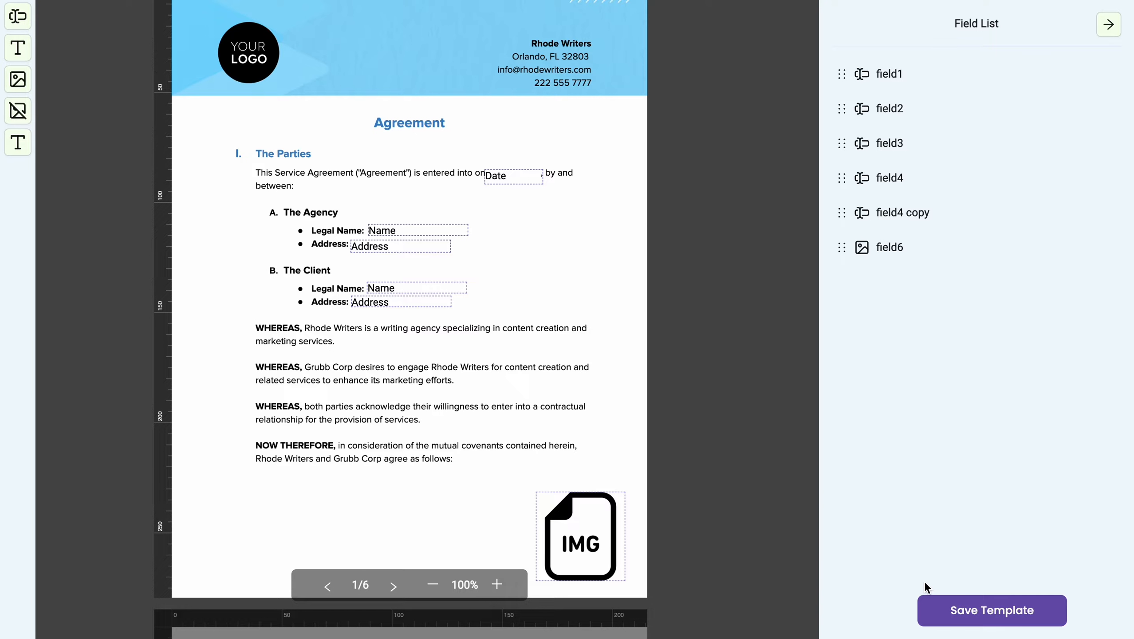
Save the Vendor Agreement template and find it among the Organizational templates
{"action": "left_click", "coordinate": [957, 610]}
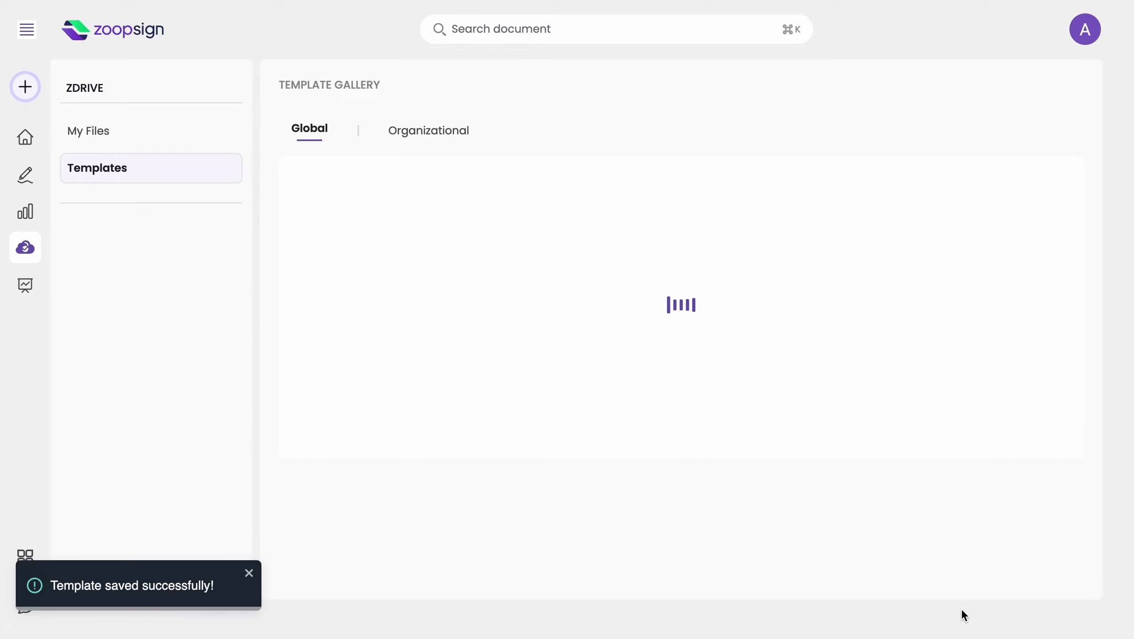
{"action": "left_click", "coordinate": [445, 139]}
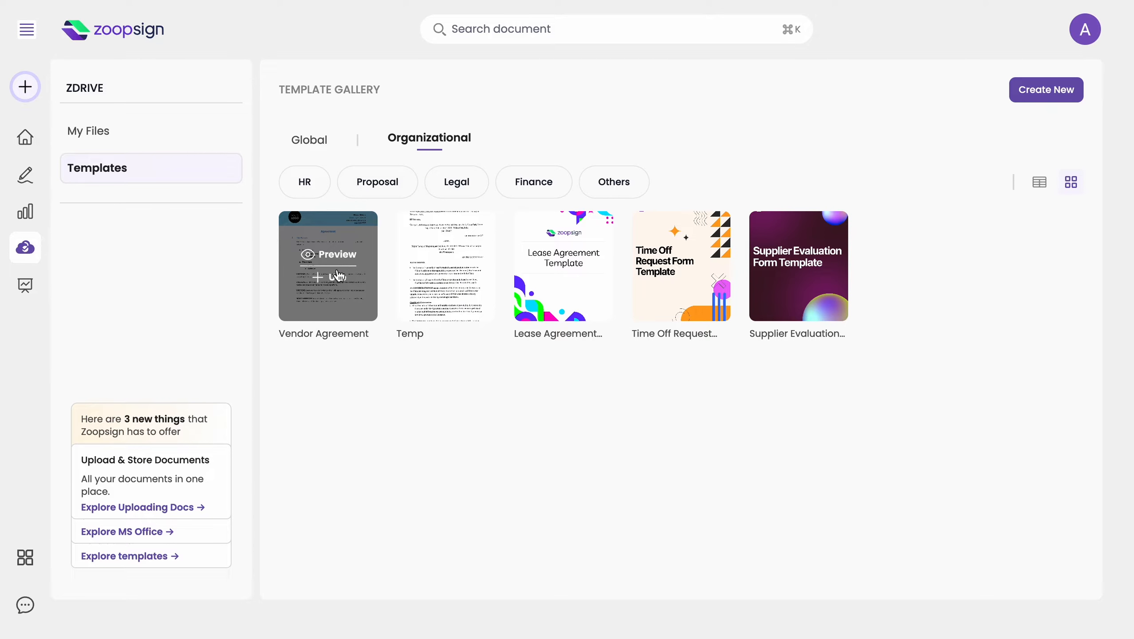
{"action": "mouse_move", "coordinate": [333, 290]}
Start a document from the Vendor Agreement template and set its date to 30th Nov
{"action": "left_click", "coordinate": [330, 281]}
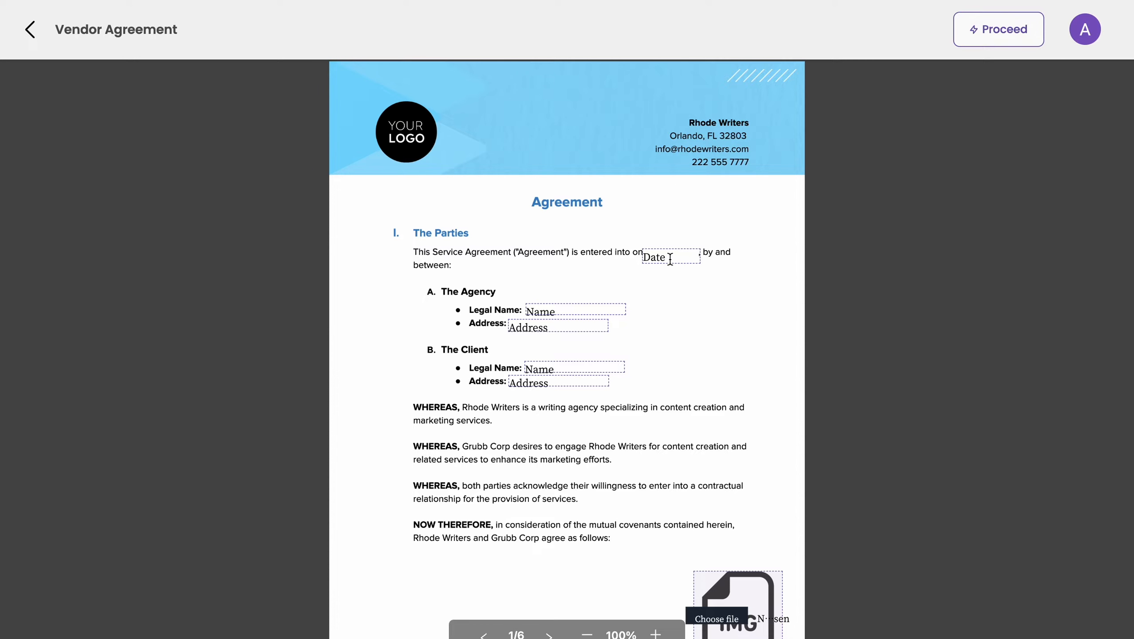
{"action": "double_click", "coordinate": [673, 254]}
{"action": "key", "text": "BackSpace"}
{"action": "type", "text": "12"}
{"action": "key", "text": "BackSpace"}
{"action": "key", "text": "BackSpace"}
{"action": "type", "text": "330th Nov"}
{"action": "left_click", "coordinate": [657, 264]}
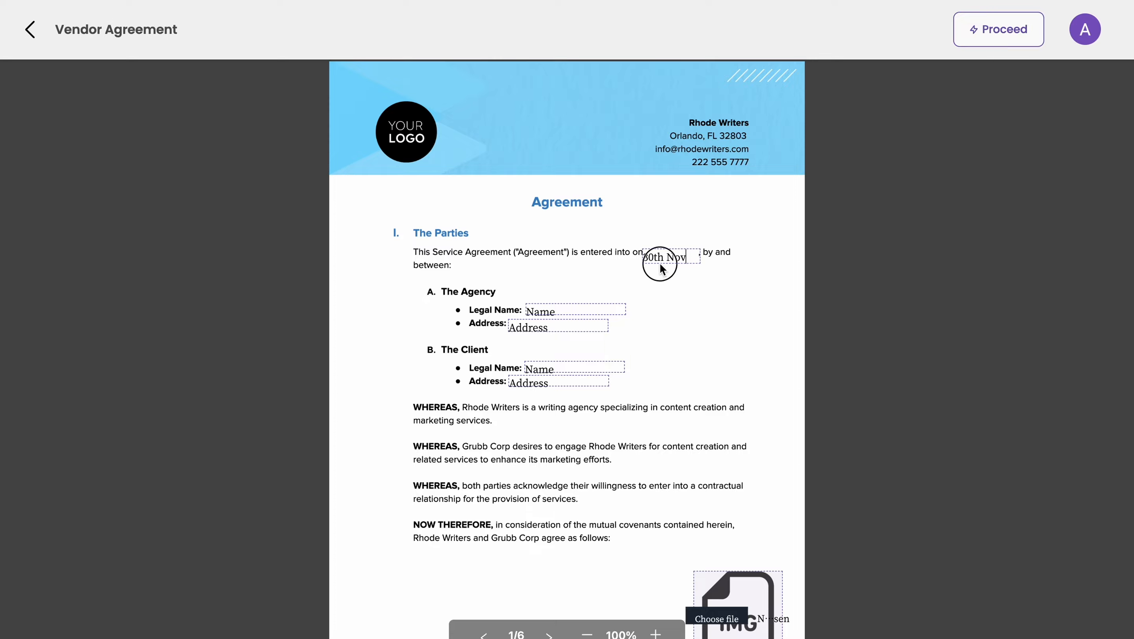
Fill in the Agency's legal name and address
{"action": "left_click", "coordinate": [604, 309]}
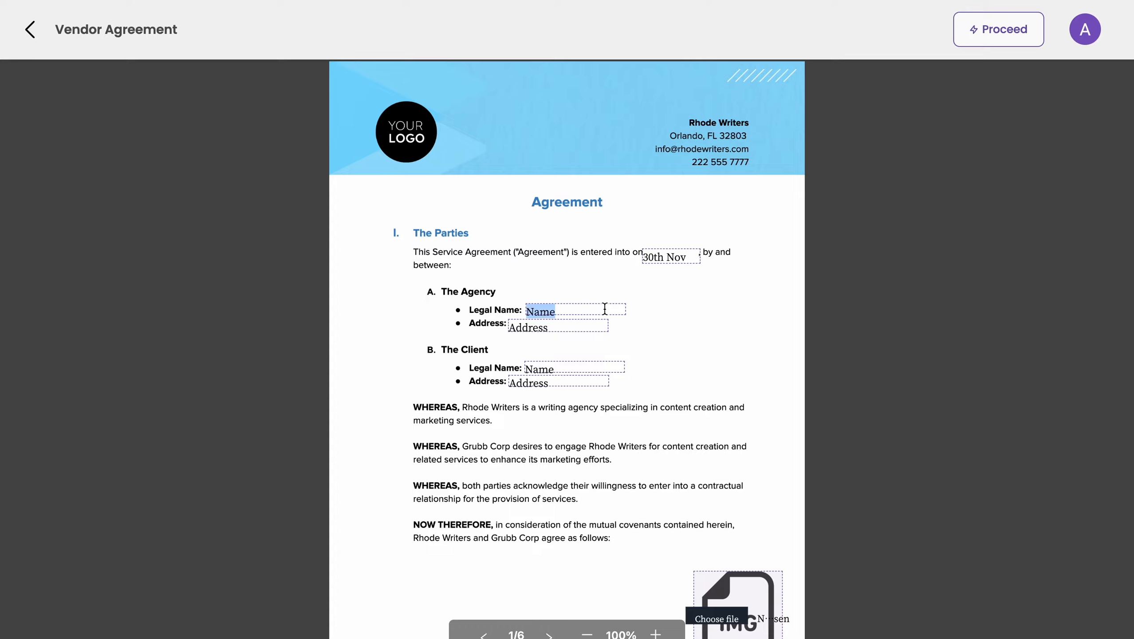
{"action": "type", "text": "Aryan"}
{"action": "left_click", "coordinate": [578, 329]}
{"action": "key", "text": "super+a"}
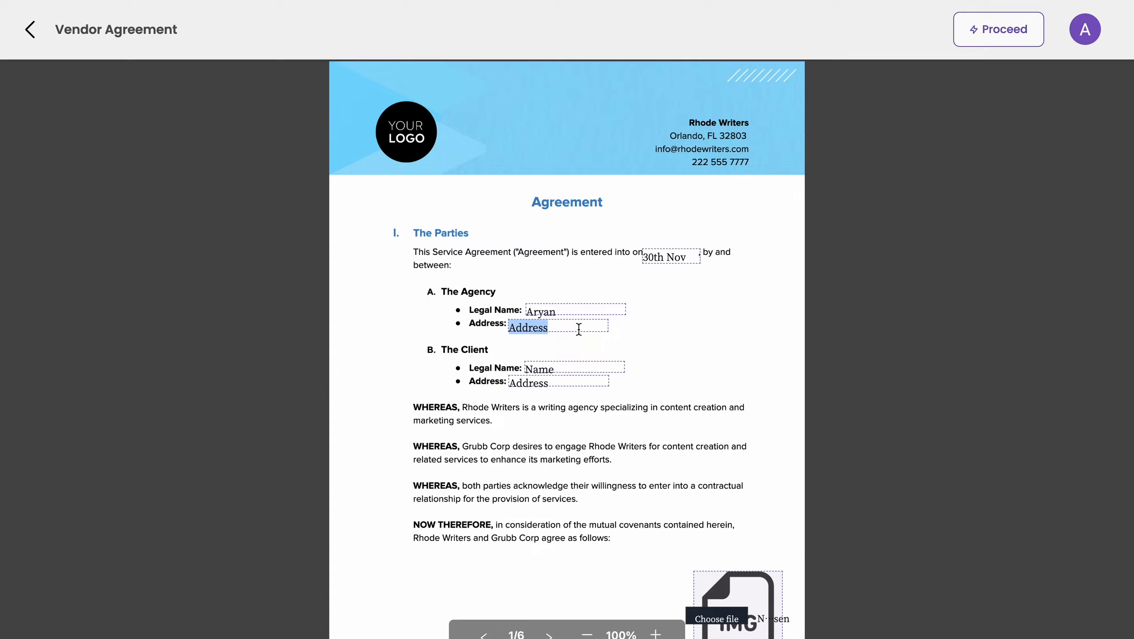
{"action": "type", "text": "Viman Nagar, Pune"}
{"action": "key", "text": "BackSpace"}
{"action": "key", "text": "BackSpace"}
{"action": "key", "text": "BackSpace"}
{"action": "type", "text": "une"}
Fill in the Client's legal name and address
{"action": "left_click", "coordinate": [559, 366]}
{"action": "key", "text": "super+a"}
{"action": "key", "text": "BackSpace"}
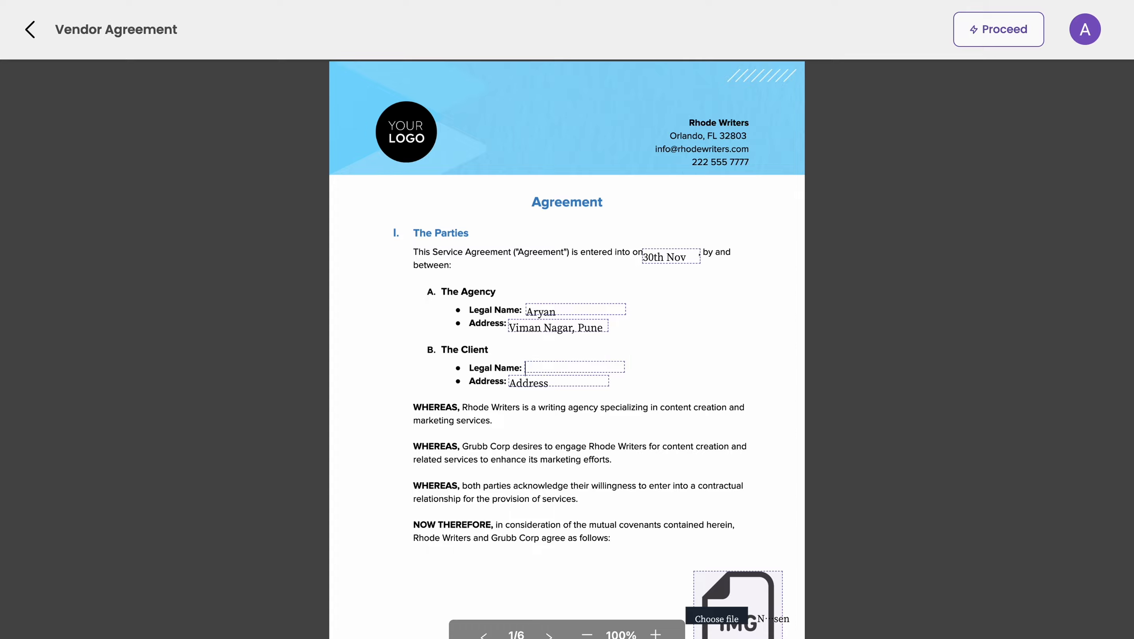
{"action": "type", "text": "Priyraj"}
{"action": "double_click", "coordinate": [549, 383]}
{"action": "type", "text": "Mumba"}
{"action": "left_click", "coordinate": [676, 424]}
{"action": "scroll", "coordinate": [676, 423], "scroll_direction": "down", "scroll_amount": 2}
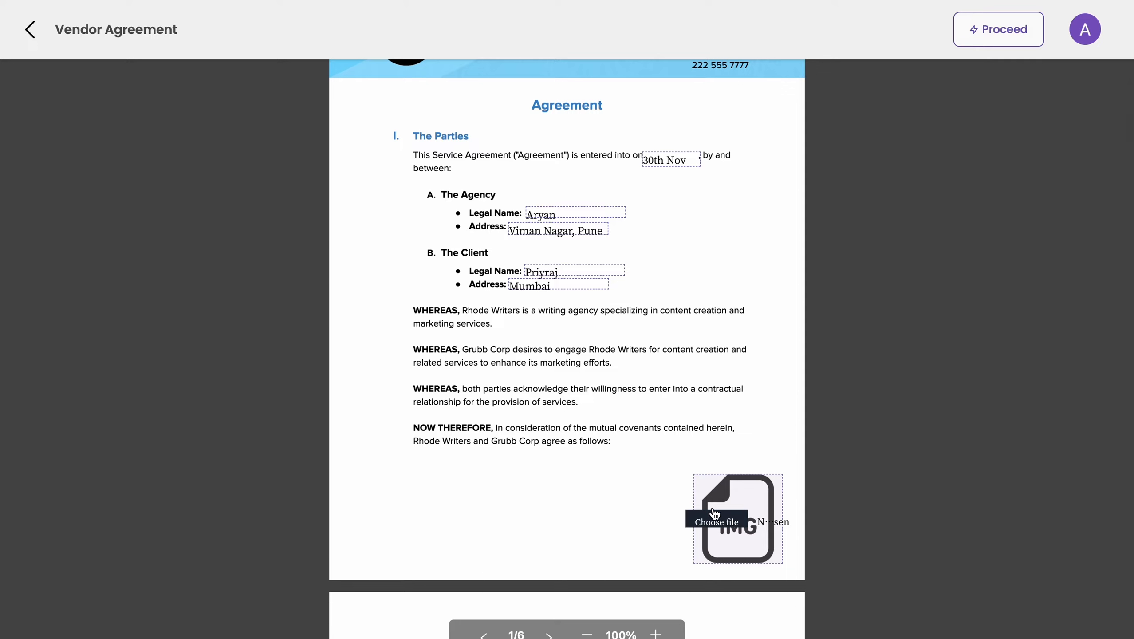
Insert ZoopSign logo.png from Downloads into the page-1 image field
{"action": "left_click", "coordinate": [714, 514]}
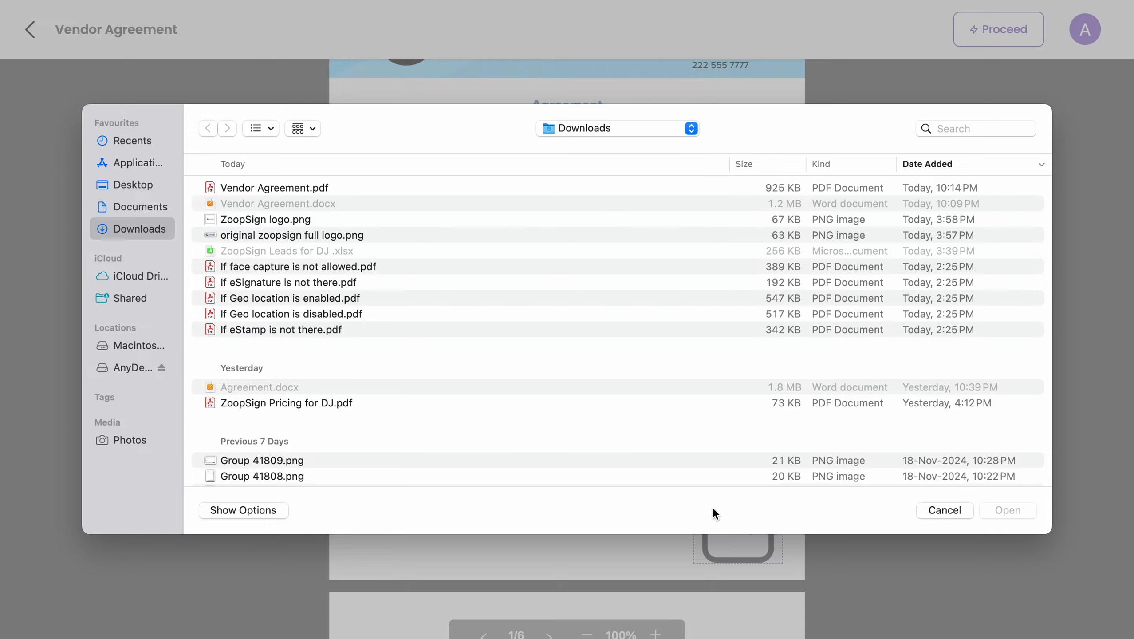
{"action": "double_click", "coordinate": [259, 219]}
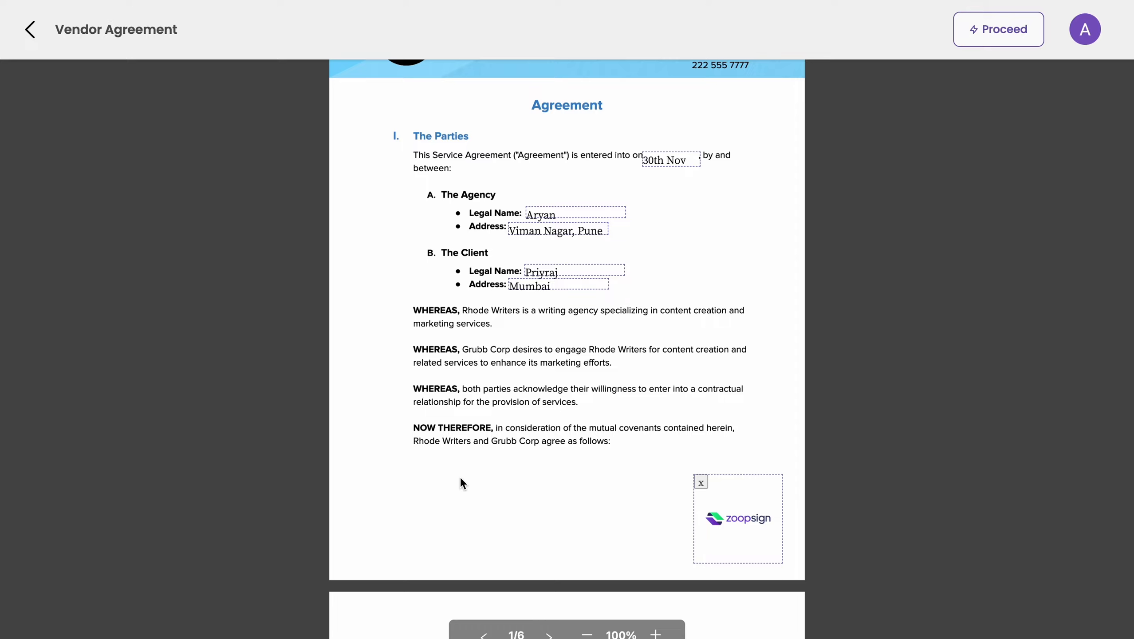
{"action": "scroll", "coordinate": [459, 476], "scroll_direction": "up", "scroll_amount": 3}
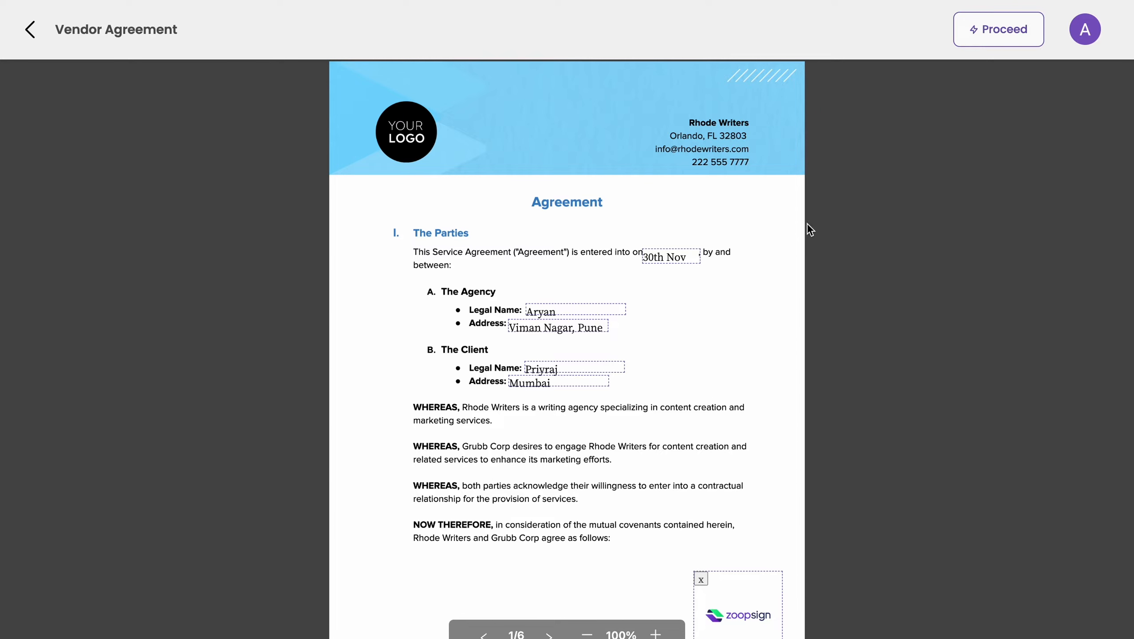
{"action": "left_click", "coordinate": [996, 45]}
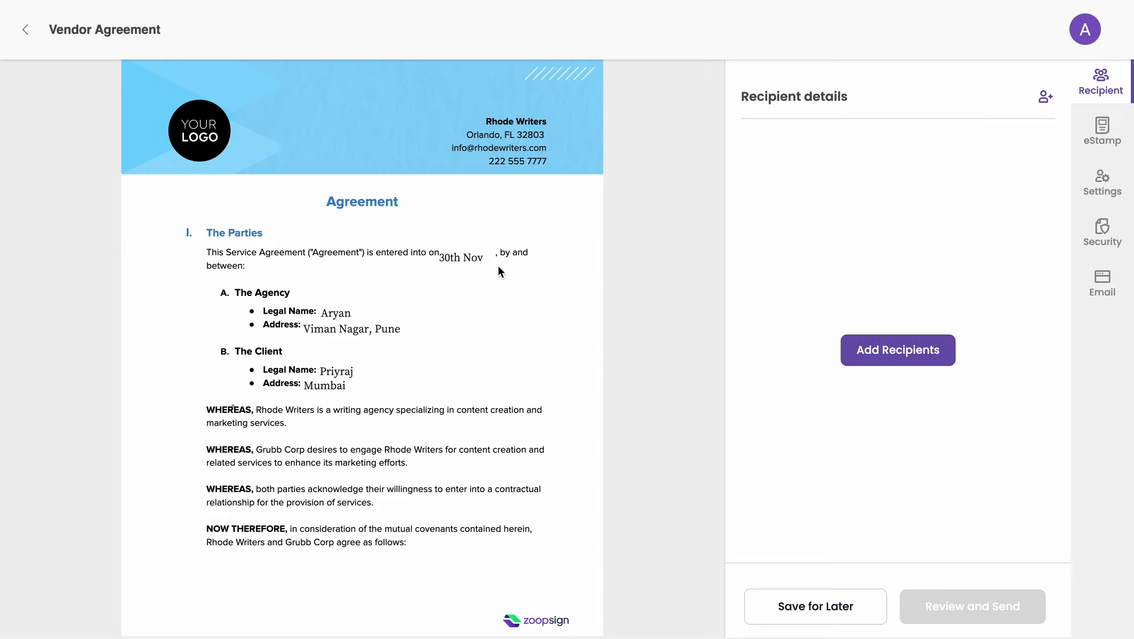
{"action": "scroll", "coordinate": [498, 266], "scroll_direction": "down", "scroll_amount": 1}
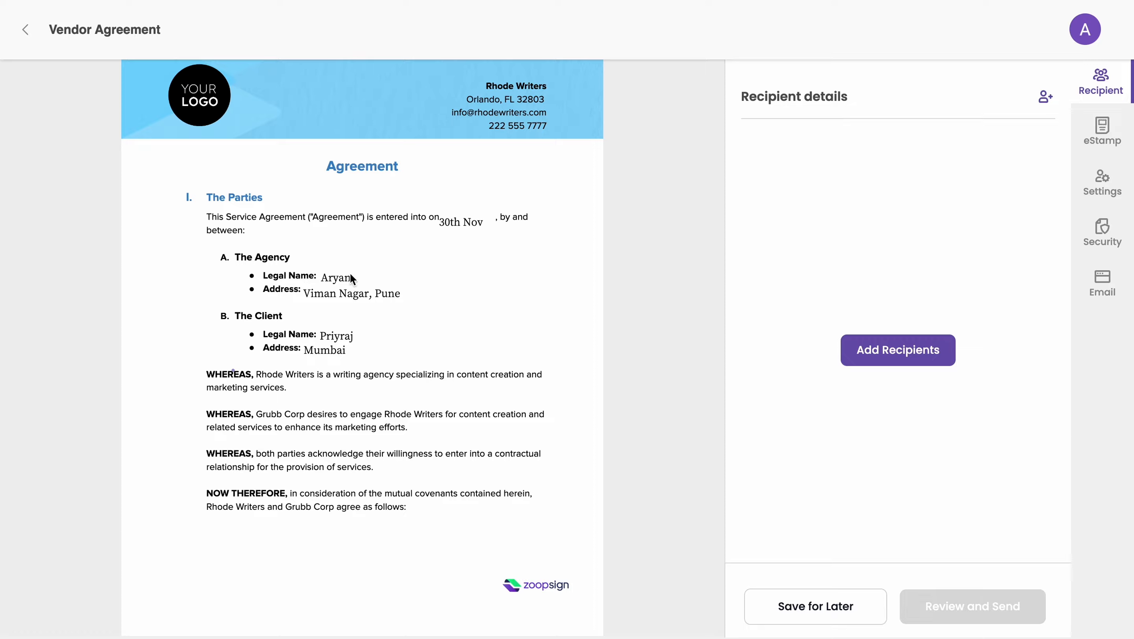
{"action": "scroll", "coordinate": [337, 275], "scroll_direction": "down", "scroll_amount": 3}
{"action": "scroll", "coordinate": [336, 274], "scroll_direction": "up", "scroll_amount": 4}
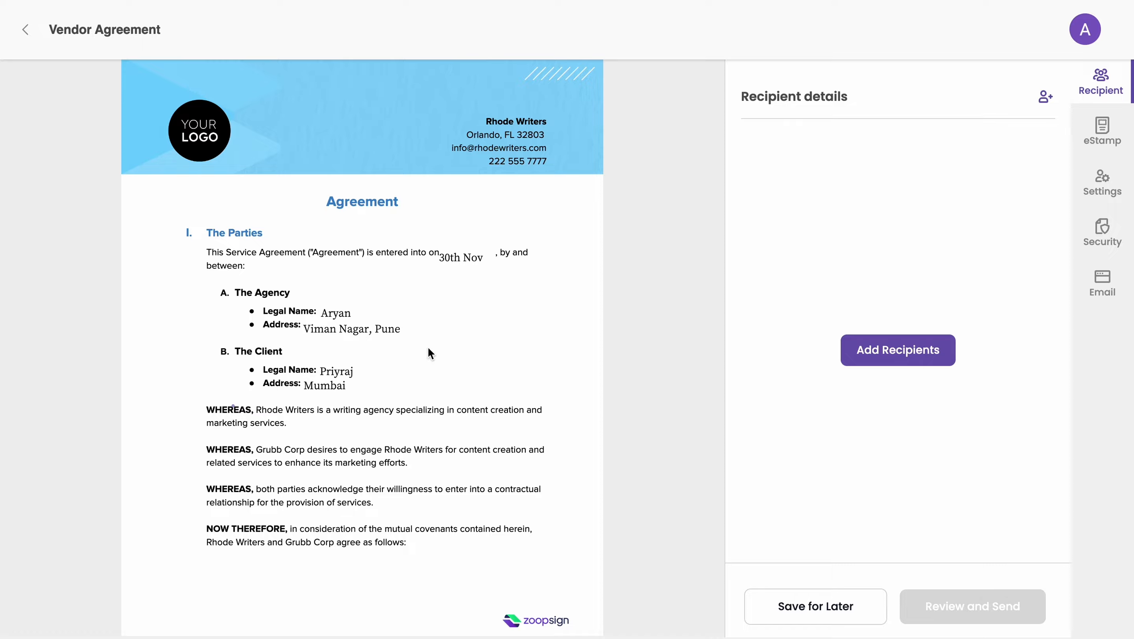
{"action": "scroll", "coordinate": [428, 346], "scroll_direction": "down", "scroll_amount": 3}
{"action": "scroll", "coordinate": [428, 347], "scroll_direction": "up", "scroll_amount": 4}
Add yourself as a recipient with Sign Type set to Aadhaar signature
{"action": "left_click", "coordinate": [899, 358]}
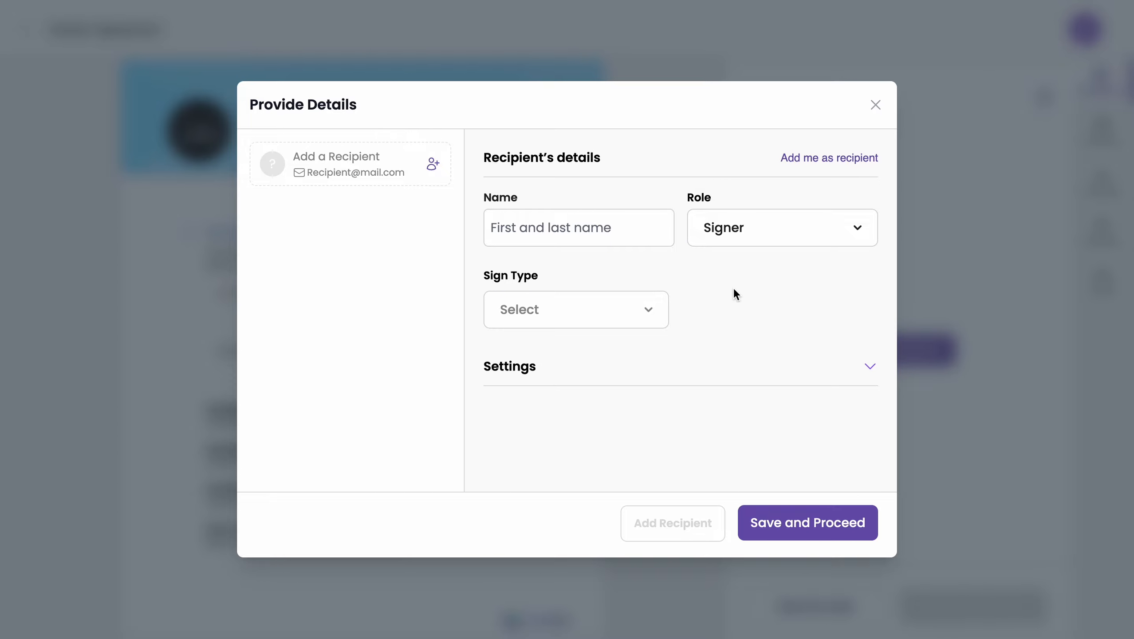
{"action": "left_click", "coordinate": [817, 156]}
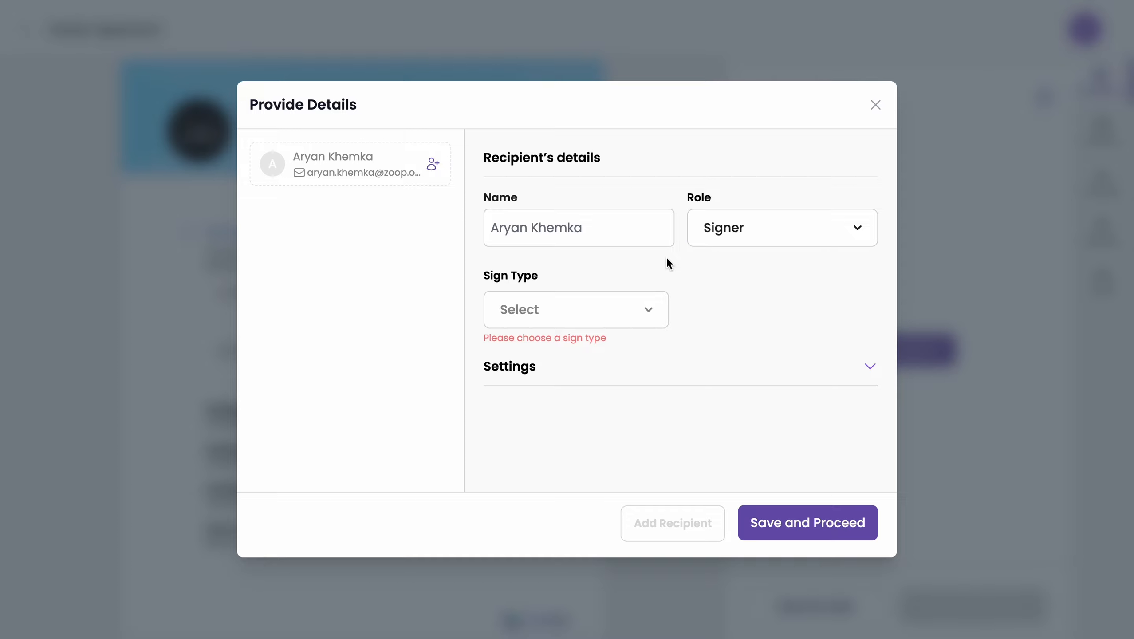
{"action": "left_click", "coordinate": [609, 307]}
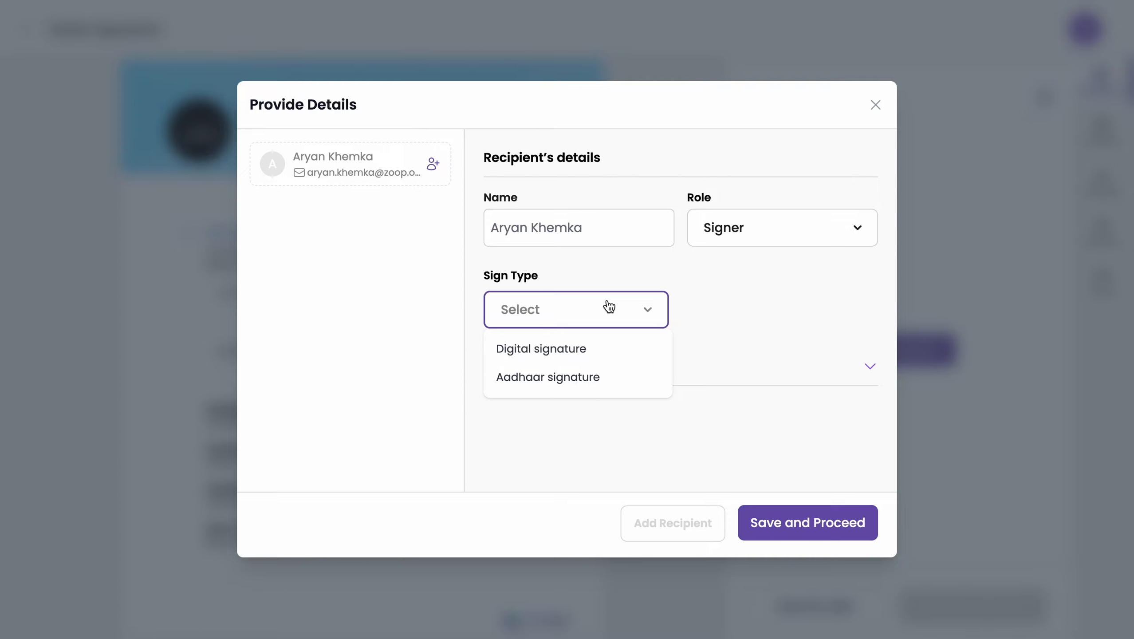
{"action": "left_click", "coordinate": [601, 373]}
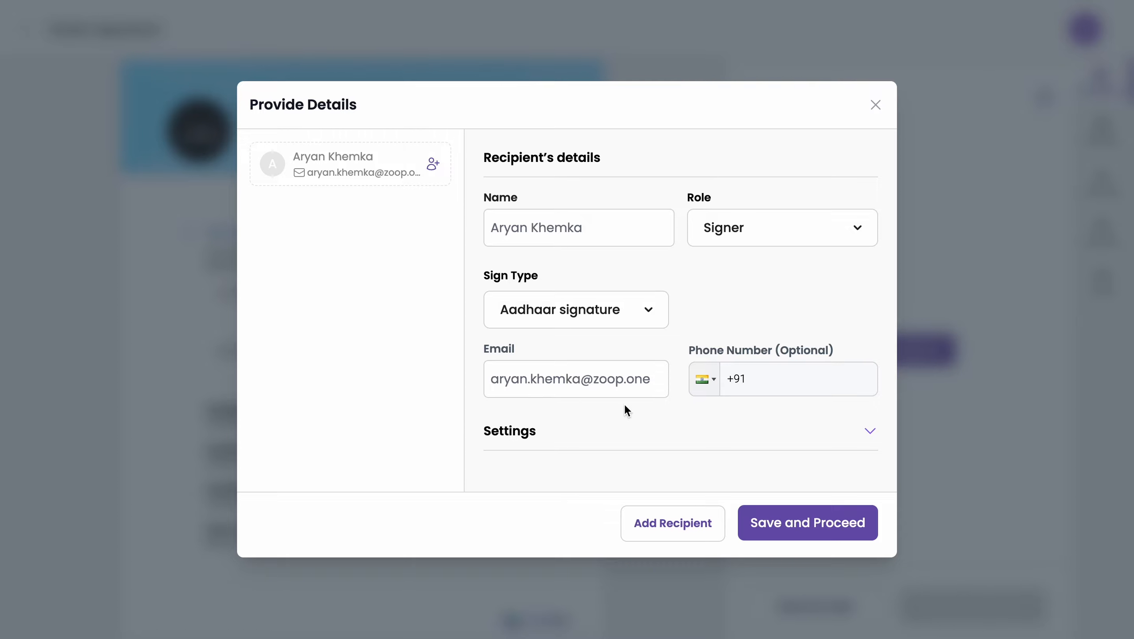
{"action": "left_click", "coordinate": [649, 516]}
Add the client by name and email as a signer using Digital signature
{"action": "left_click", "coordinate": [599, 220]}
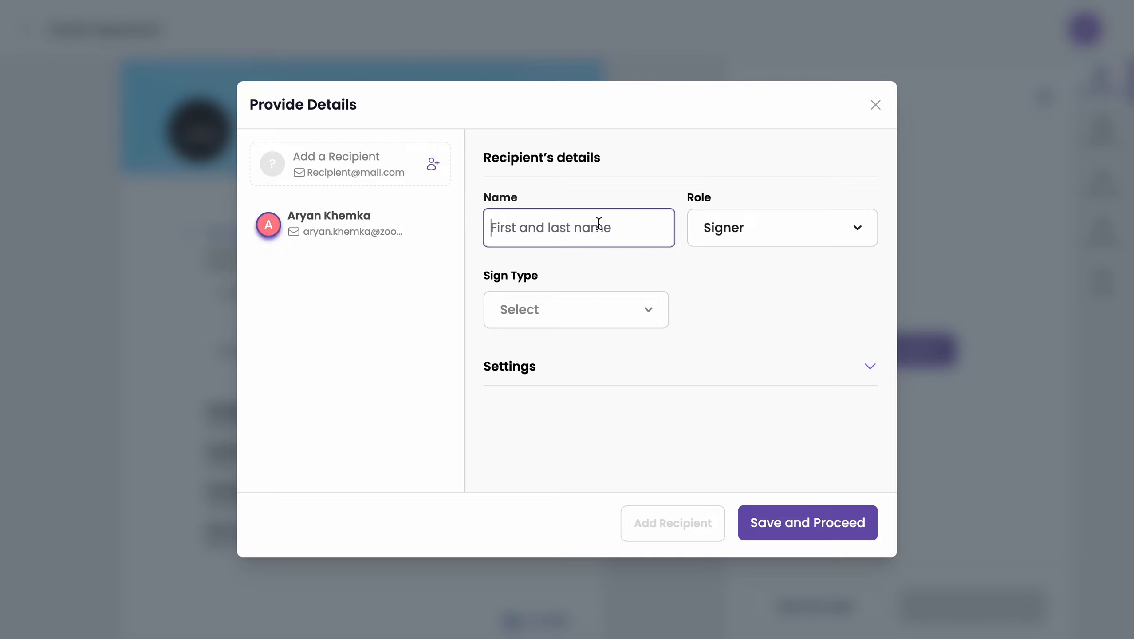
{"action": "type", "text": "Priyraj"}
{"action": "left_click", "coordinate": [714, 283]}
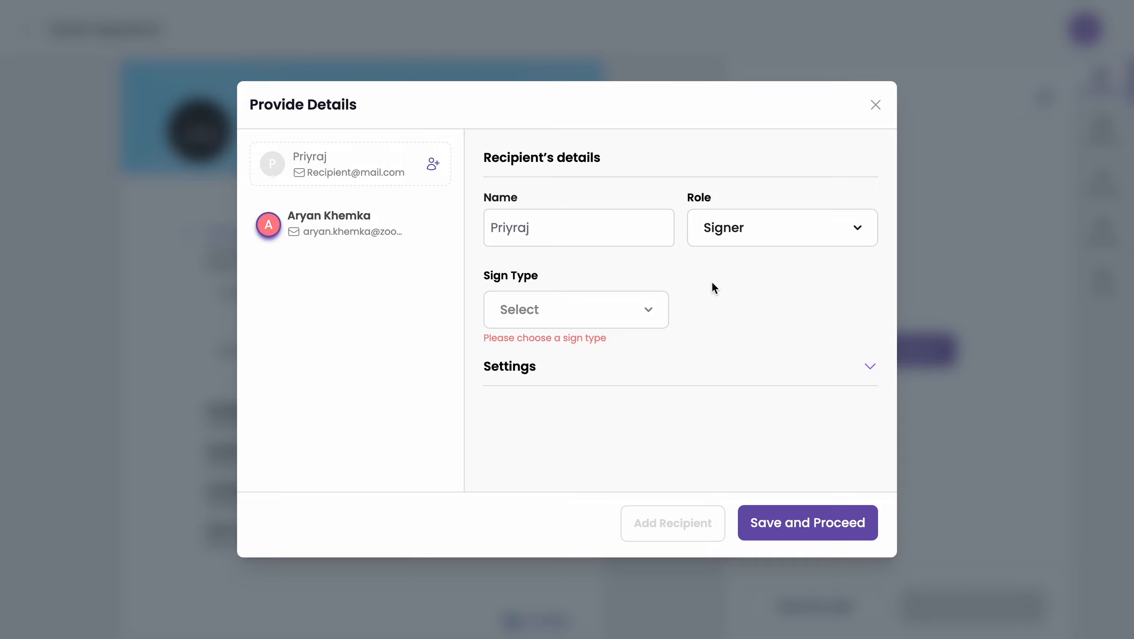
{"action": "left_click", "coordinate": [659, 306]}
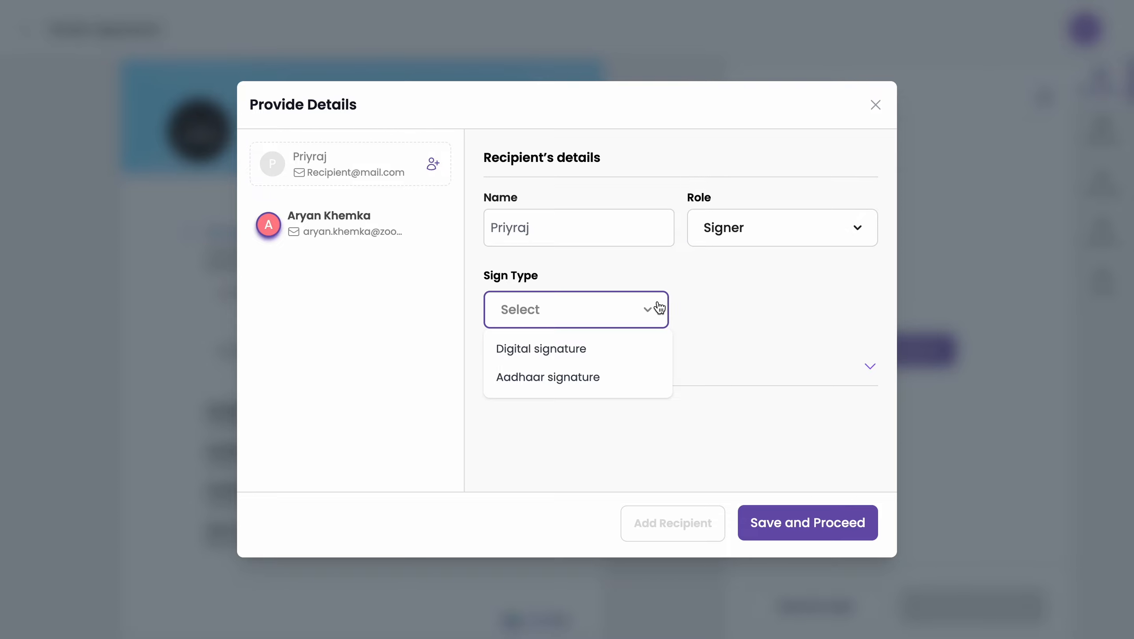
{"action": "left_click", "coordinate": [573, 360]}
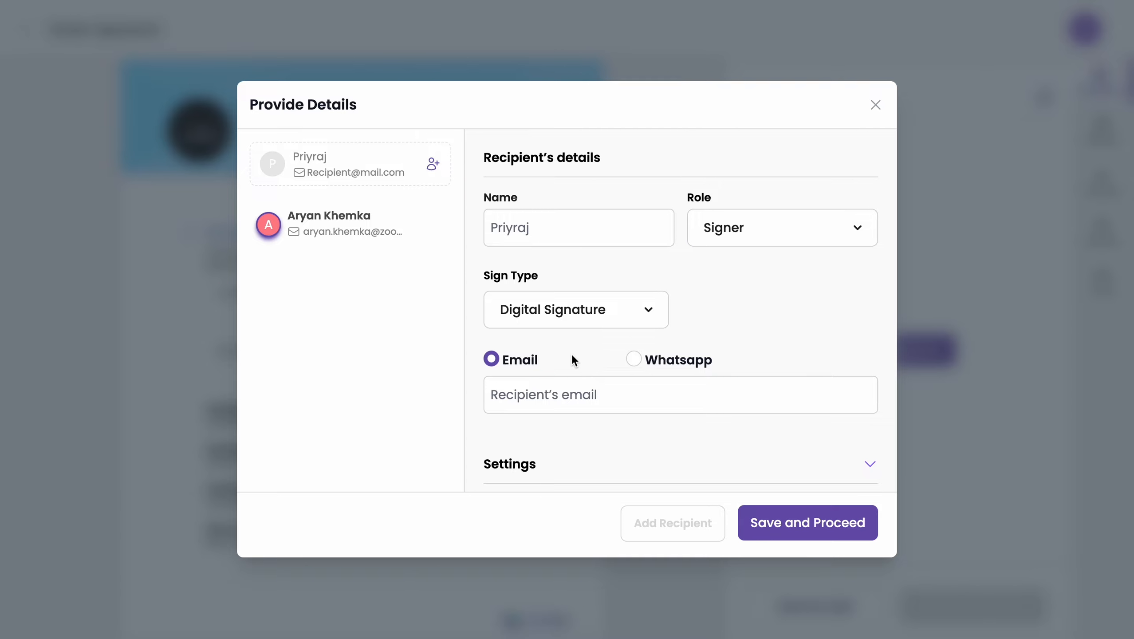
{"action": "left_click", "coordinate": [559, 389]}
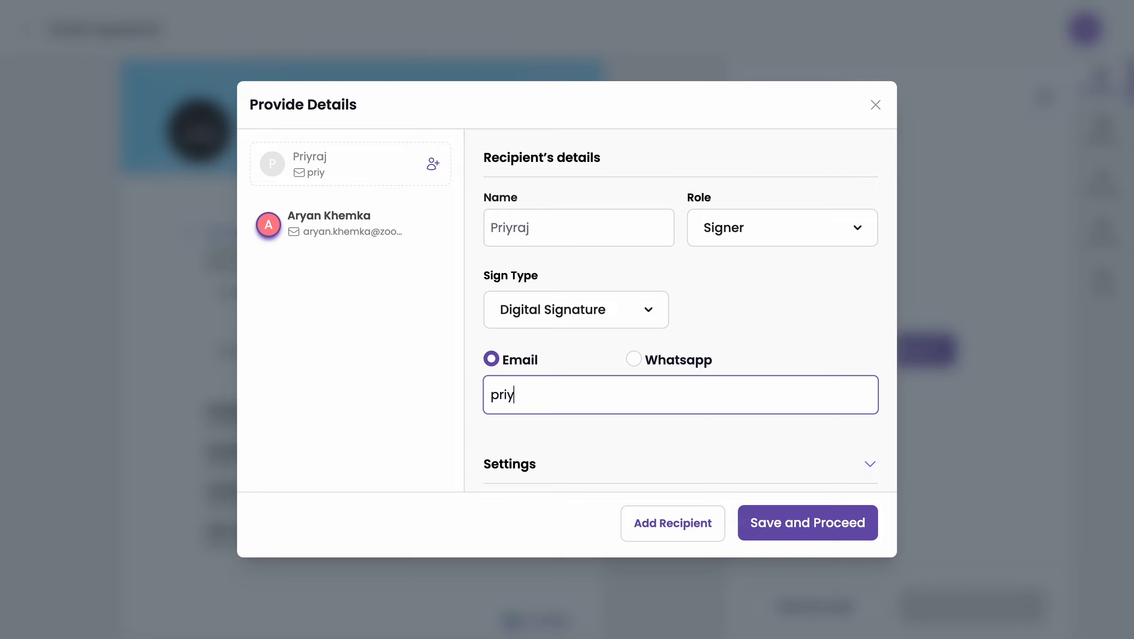
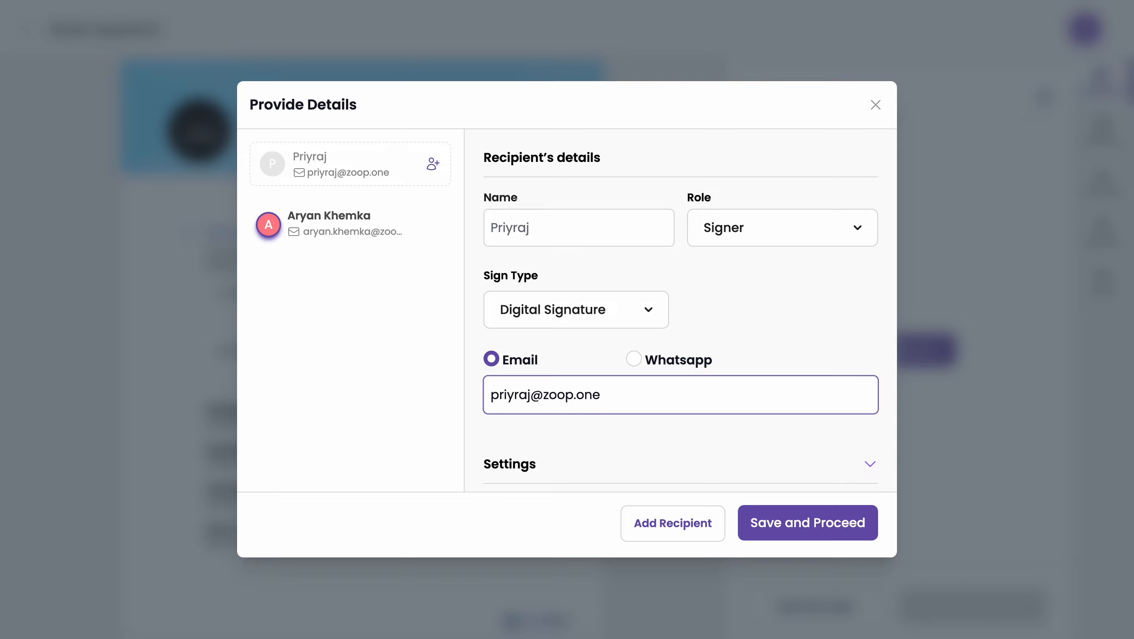
{"action": "left_click", "coordinate": [561, 355]}
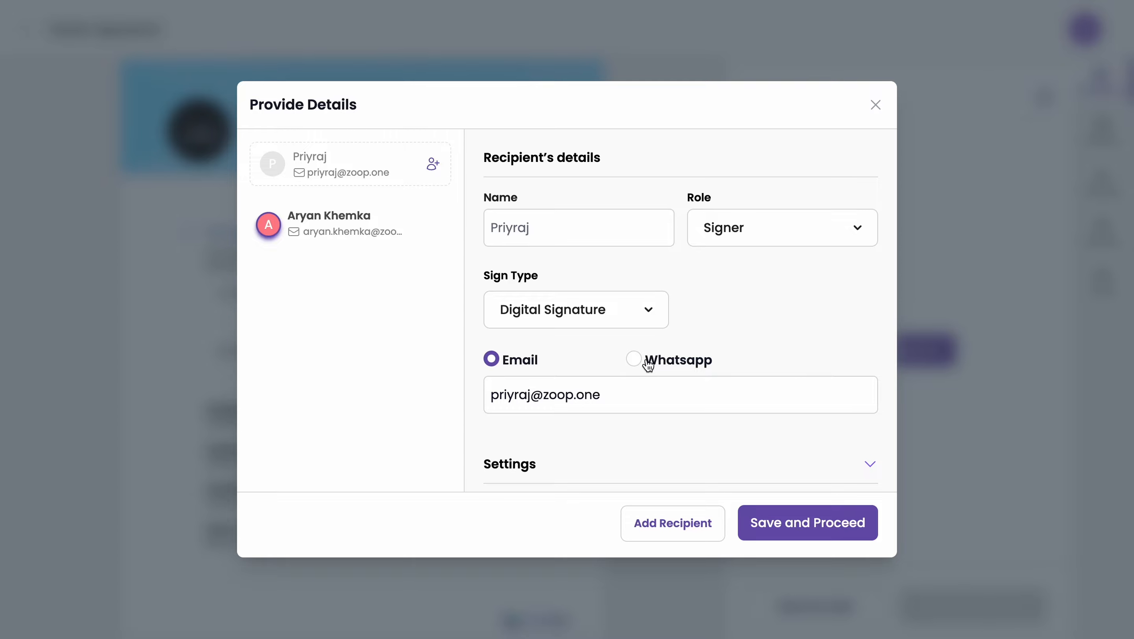
{"action": "scroll", "coordinate": [598, 357], "scroll_direction": "down", "scroll_amount": 1}
{"action": "scroll", "coordinate": [597, 357], "scroll_direction": "up", "scroll_amount": 1}
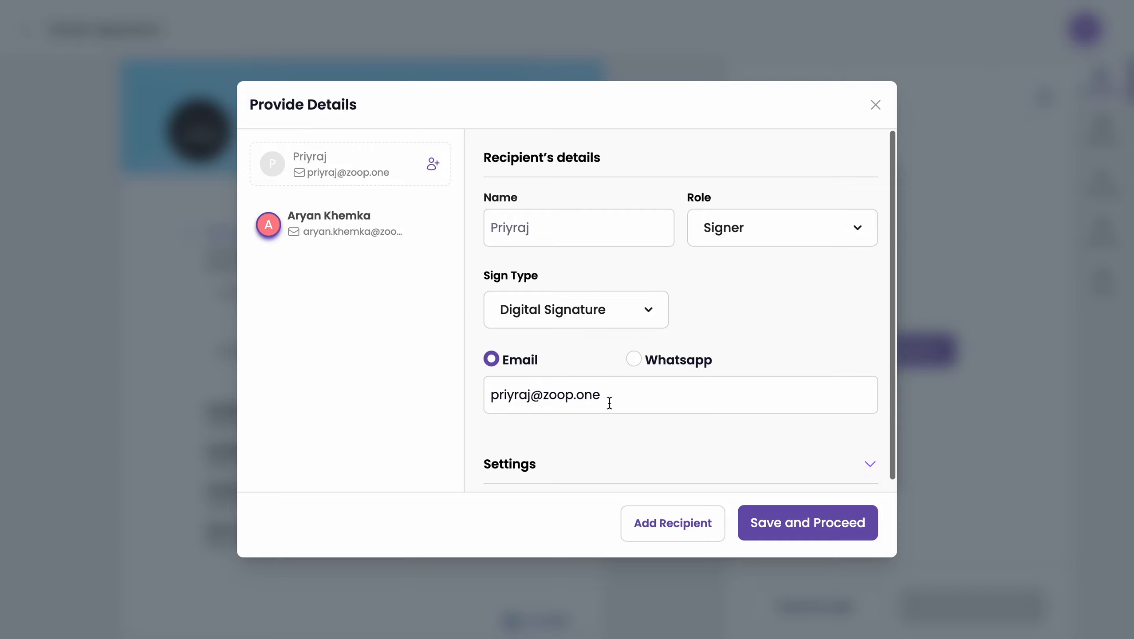
{"action": "left_click", "coordinate": [664, 524]}
Enter the third recipient's name and email, set their role to Approver, and save
{"action": "left_click", "coordinate": [602, 227]}
{"action": "type", "text": "Harsh"}
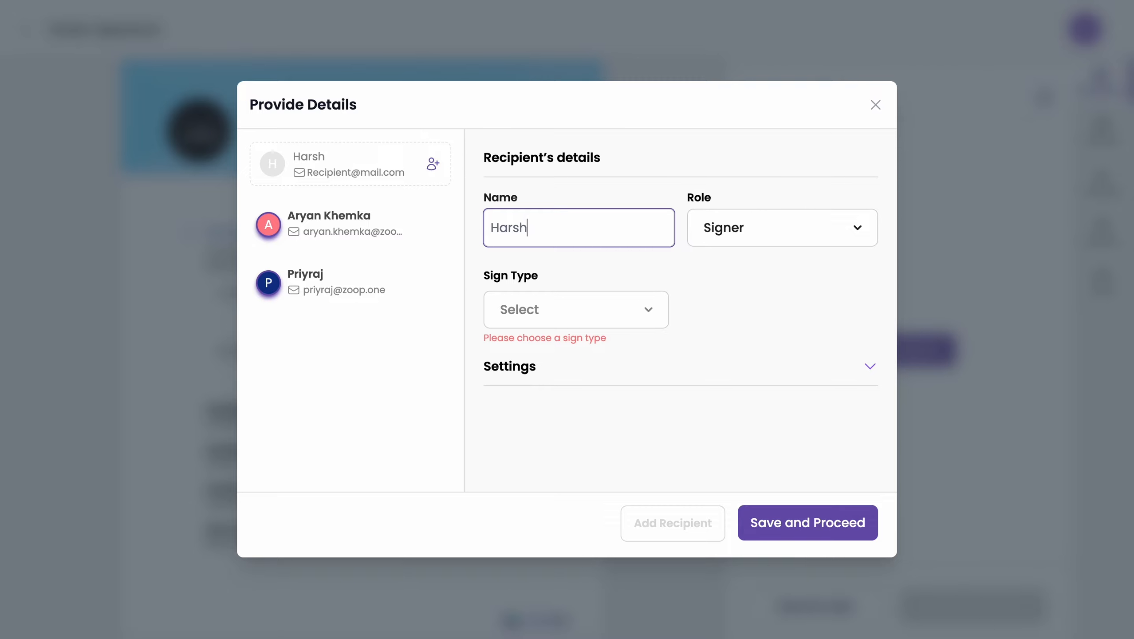
{"action": "left_click", "coordinate": [750, 327]}
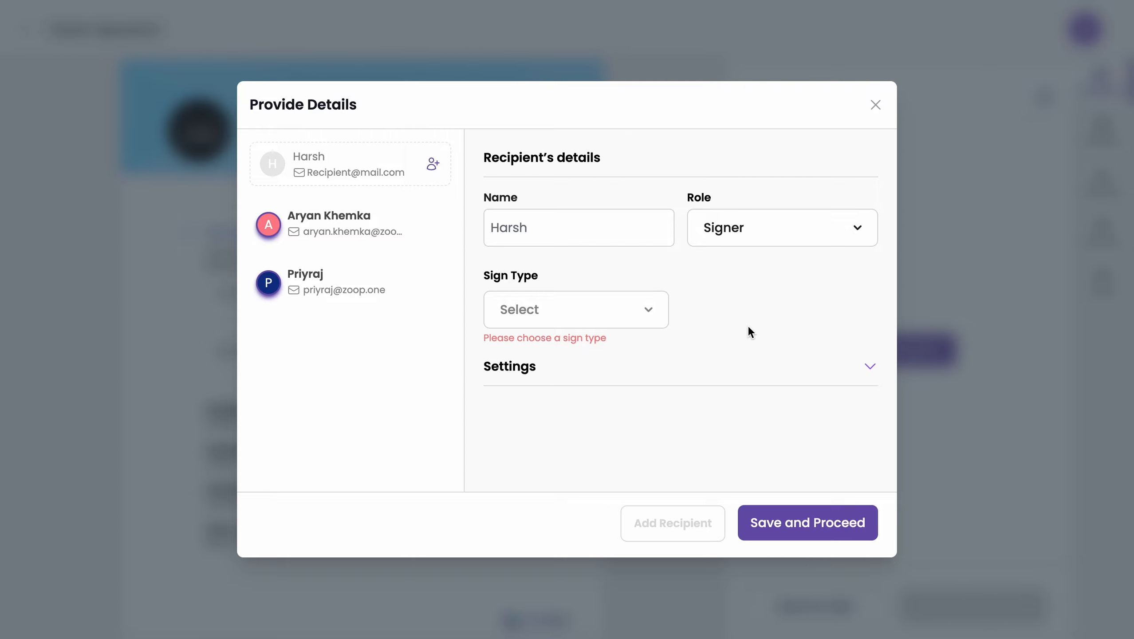
{"action": "left_click", "coordinate": [757, 227]}
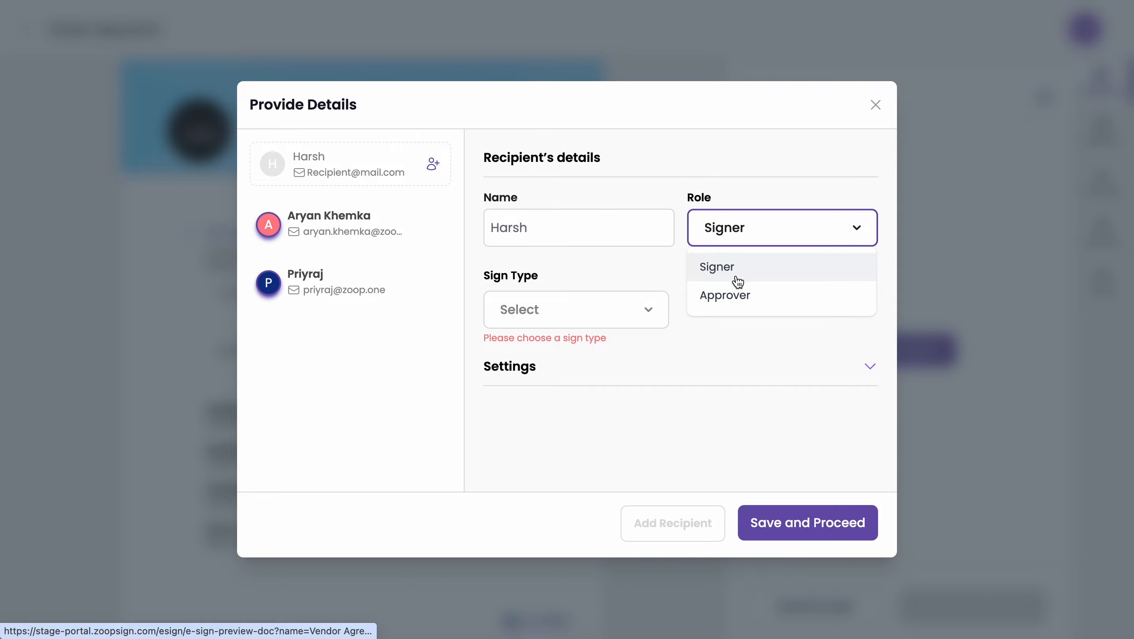
{"action": "left_click", "coordinate": [743, 296]}
{"action": "left_click", "coordinate": [673, 304]}
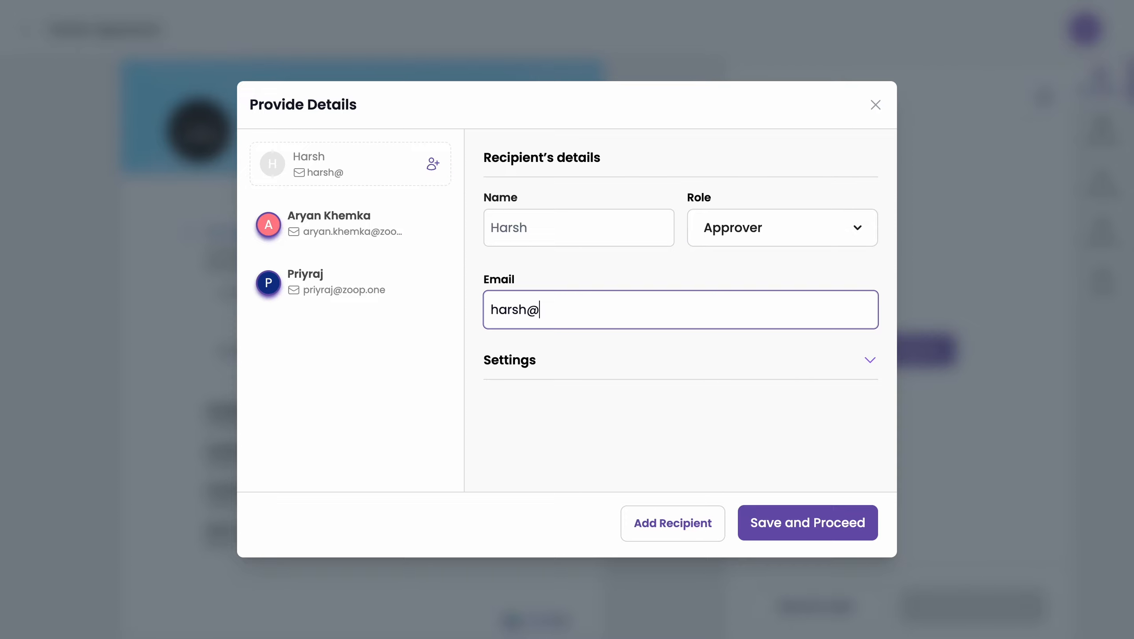
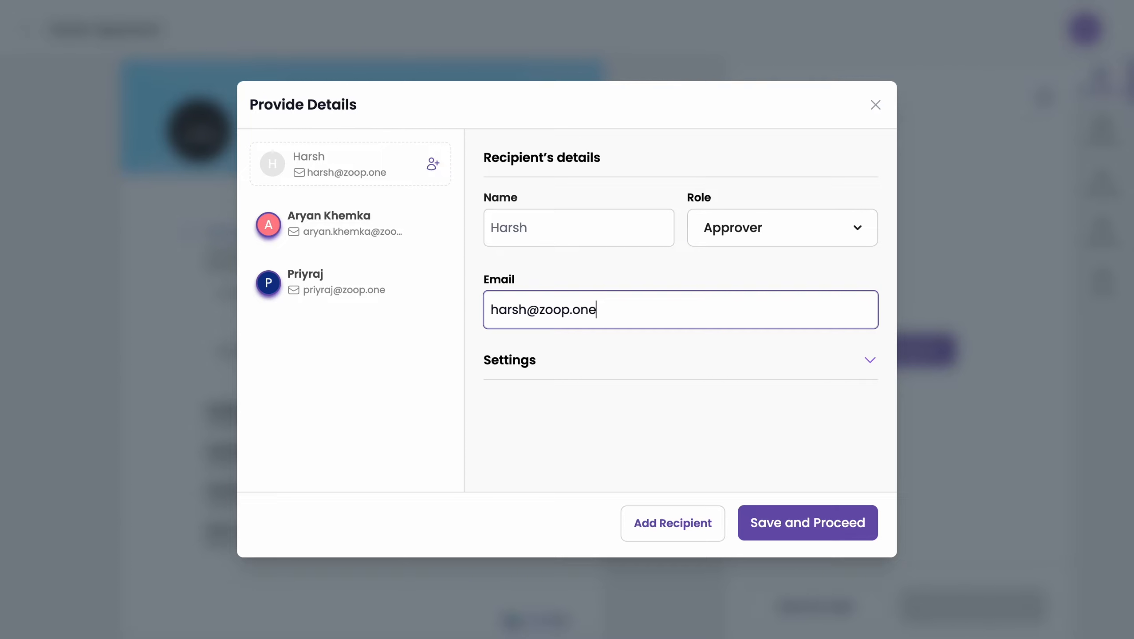
{"action": "left_click", "coordinate": [723, 283]}
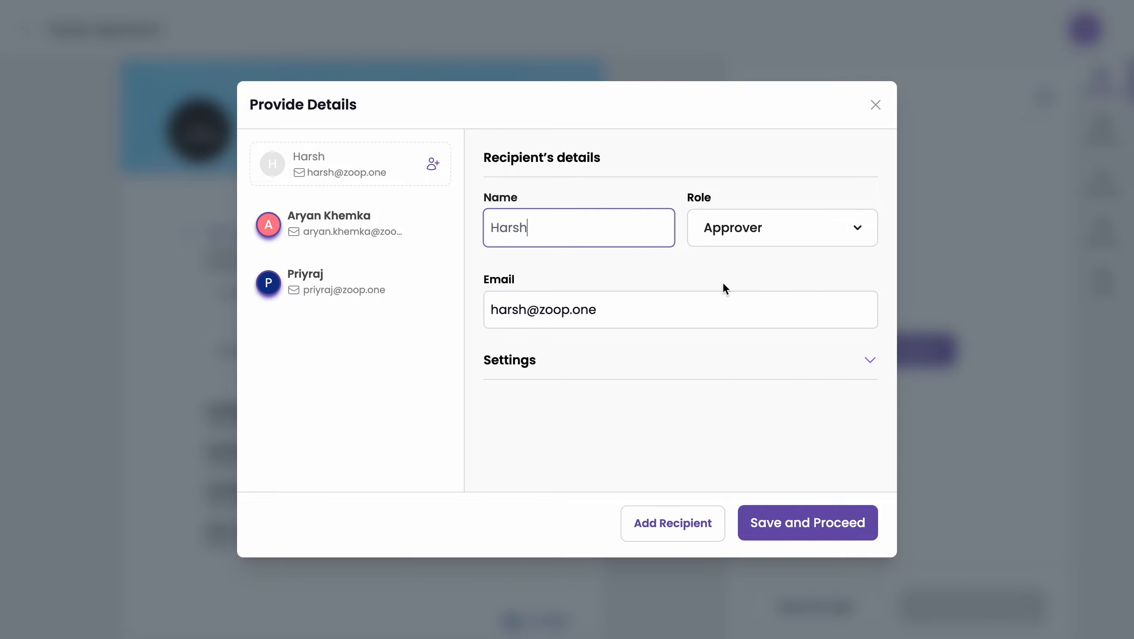
{"action": "left_click", "coordinate": [830, 512]}
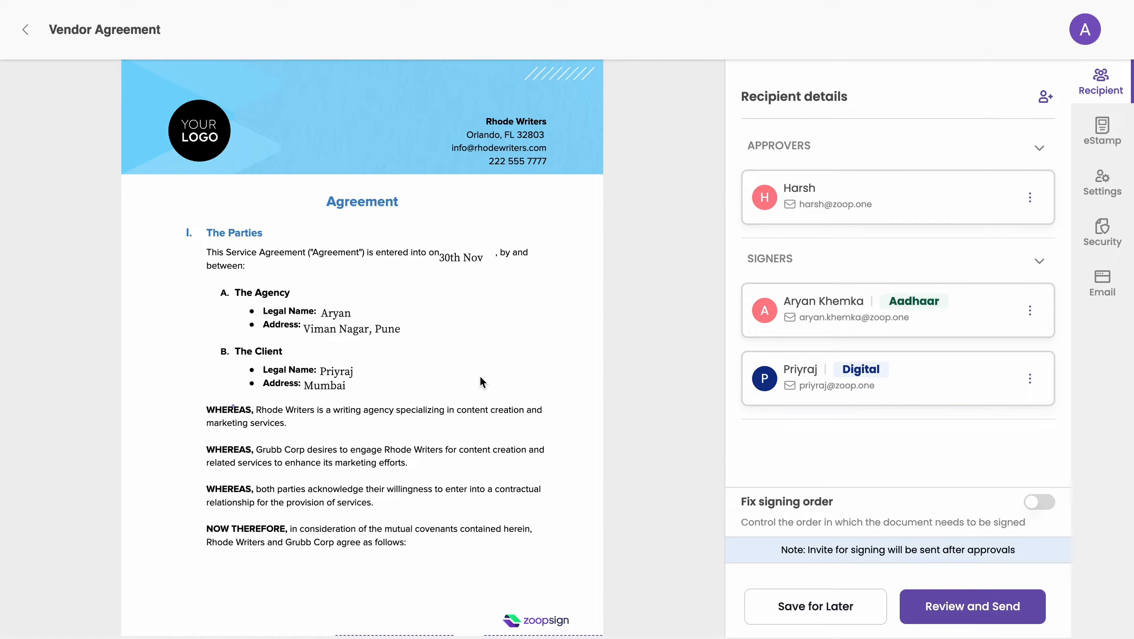
Move both signature boxes up to sit side by side below the closing paragraph
{"action": "scroll", "coordinate": [479, 375], "scroll_direction": "down", "scroll_amount": 2}
{"action": "scroll", "coordinate": [479, 377], "scroll_direction": "down", "scroll_amount": 1}
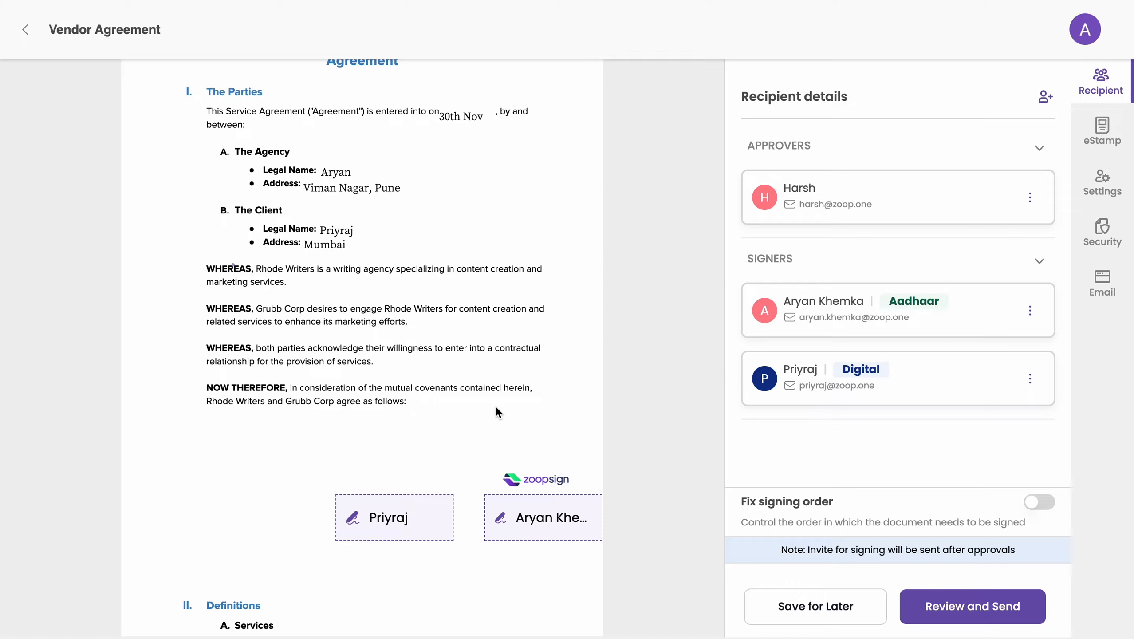
{"action": "scroll", "coordinate": [490, 288], "scroll_direction": "up", "scroll_amount": 1}
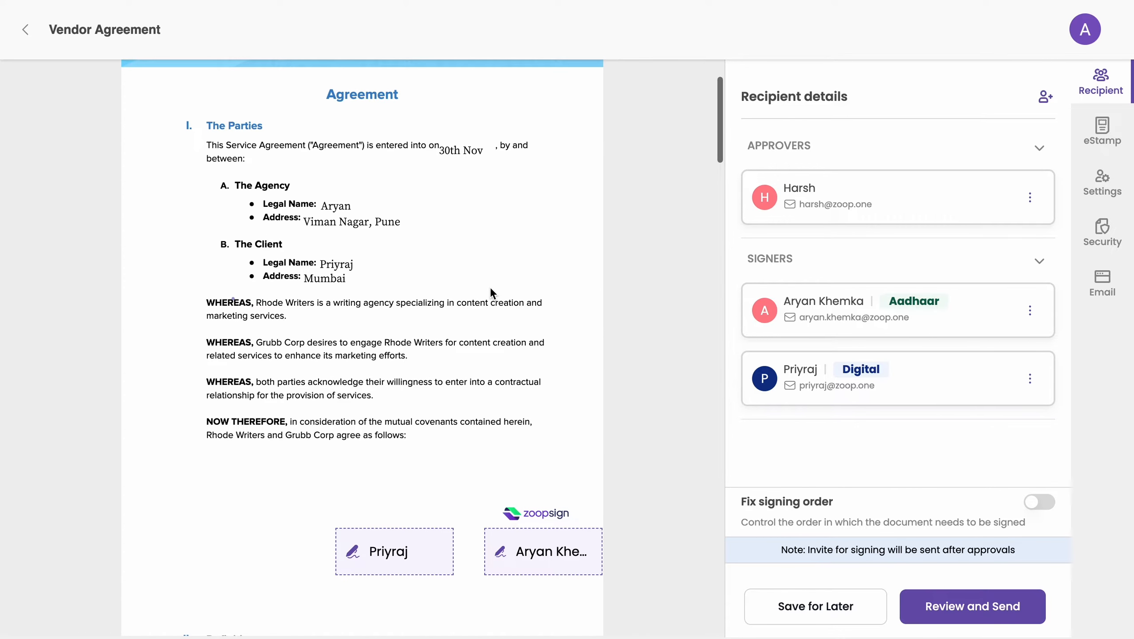
{"action": "scroll", "coordinate": [490, 287], "scroll_direction": "up", "scroll_amount": 2}
{"action": "scroll", "coordinate": [490, 288], "scroll_direction": "down", "scroll_amount": 2}
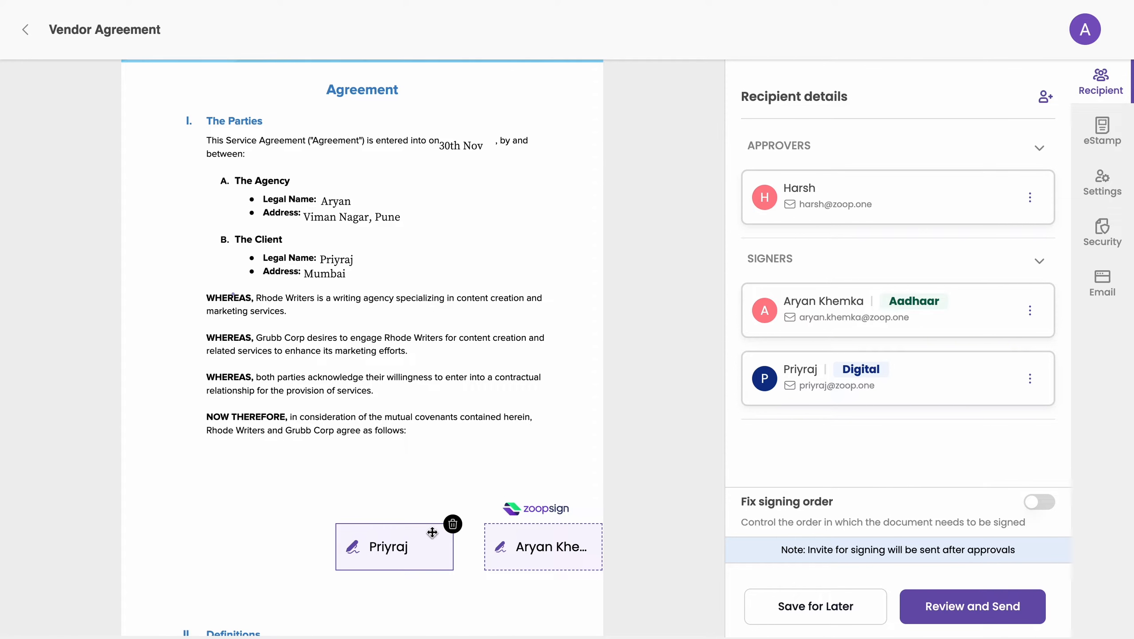
{"action": "scroll", "coordinate": [542, 530], "scroll_direction": "down", "scroll_amount": 15}
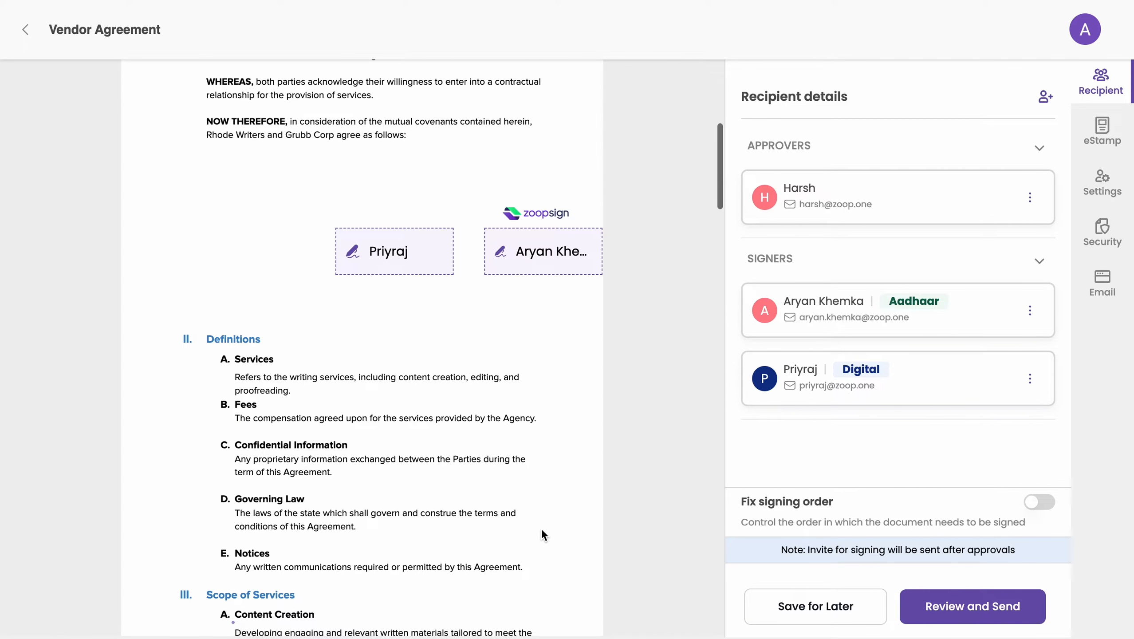
{"action": "scroll", "coordinate": [542, 530], "scroll_direction": "up", "scroll_amount": 15}
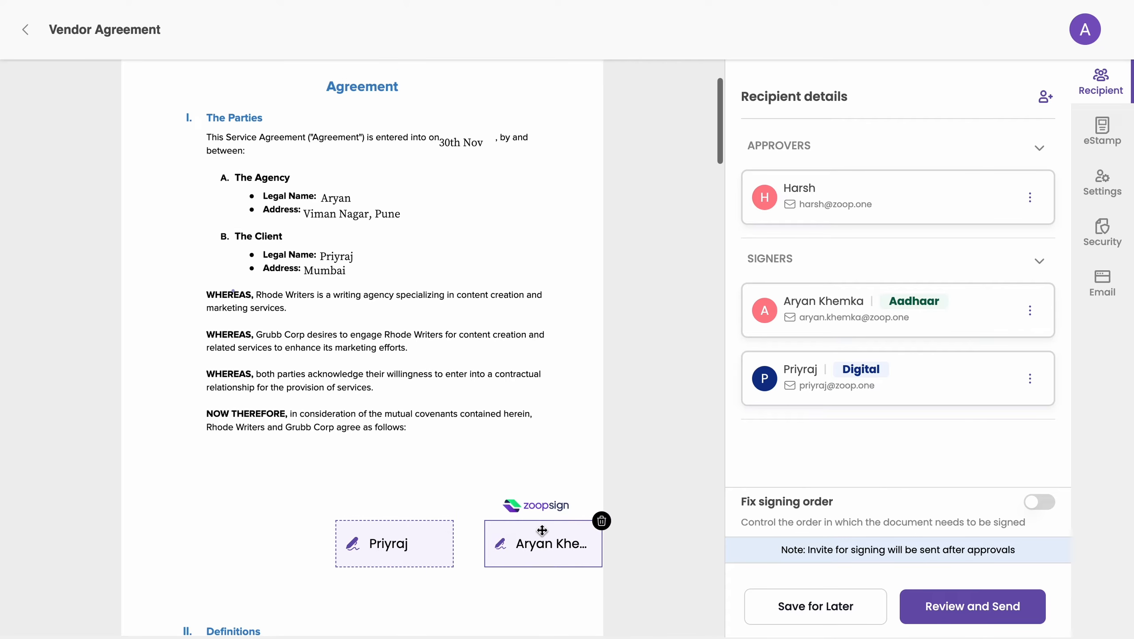
{"action": "mouse_move", "coordinate": [422, 549]}
{"action": "left_mouse_down"}
{"action": "mouse_move", "coordinate": [265, 540]}
{"action": "mouse_move", "coordinate": [279, 470]}
{"action": "left_mouse_up"}
{"action": "mouse_move", "coordinate": [552, 543]}
{"action": "left_mouse_down"}
{"action": "mouse_move", "coordinate": [437, 454]}
{"action": "mouse_move", "coordinate": [420, 462]}
{"action": "left_mouse_up"}
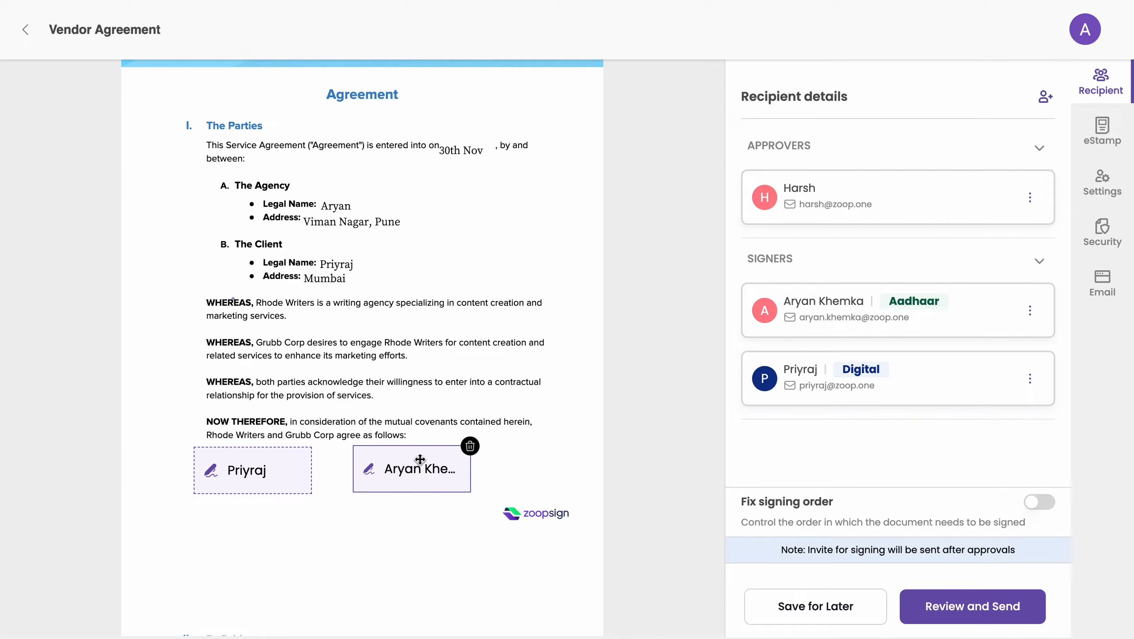
{"action": "left_click", "coordinate": [261, 457]}
{"action": "scroll", "coordinate": [261, 456], "scroll_direction": "down", "scroll_amount": 10}
{"action": "scroll", "coordinate": [261, 456], "scroll_direction": "up", "scroll_amount": 10}
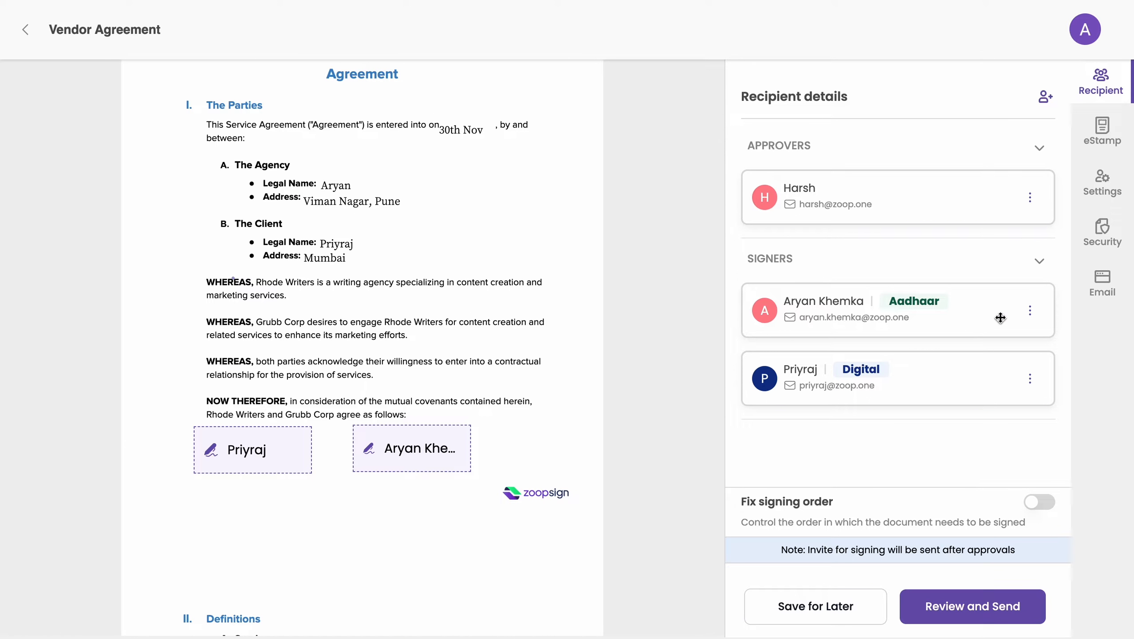
Select the client signer's boxes and reposition them back below NOW THEREFORE
{"action": "left_click", "coordinate": [1029, 383]}
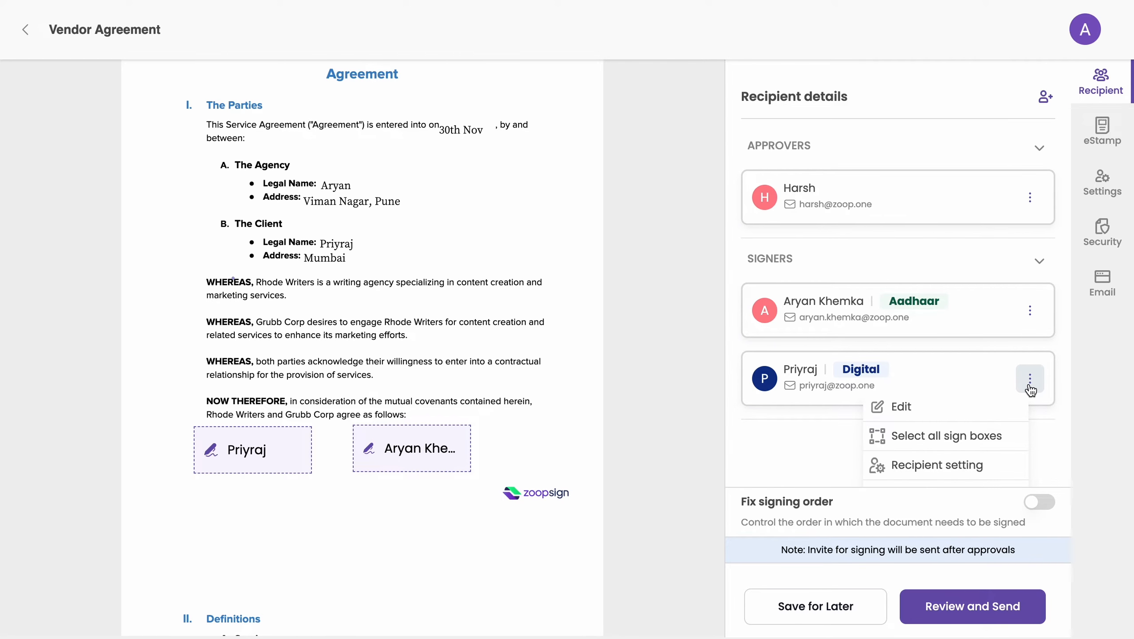
{"action": "left_click", "coordinate": [936, 433]}
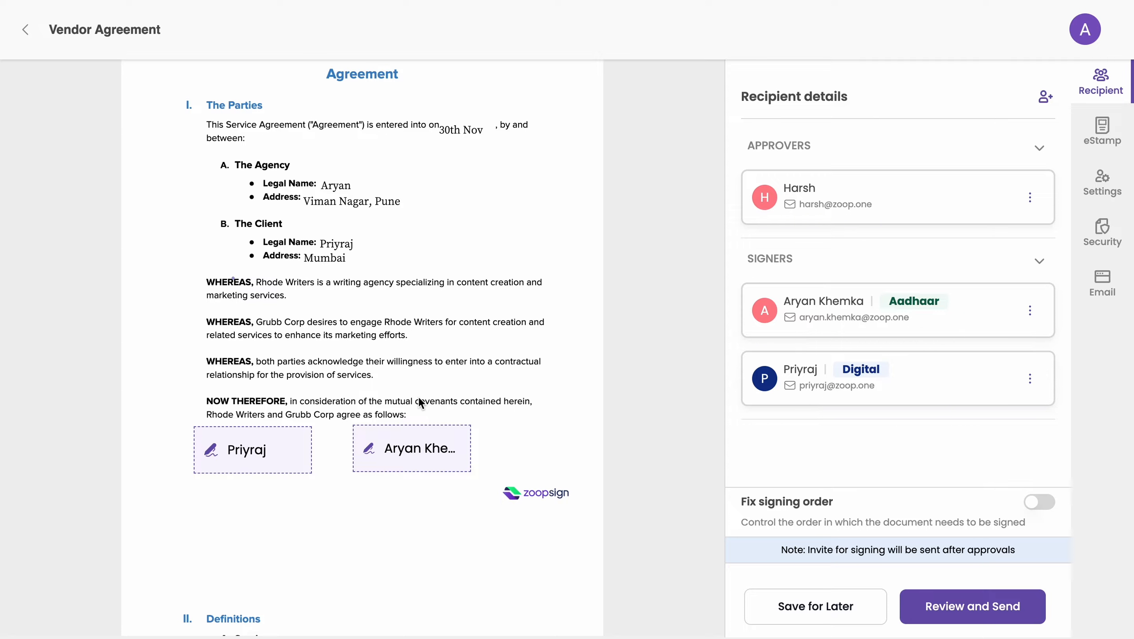
{"action": "mouse_move", "coordinate": [279, 436]}
{"action": "left_mouse_down"}
{"action": "mouse_move", "coordinate": [486, 306]}
{"action": "mouse_move", "coordinate": [553, 239]}
{"action": "left_mouse_up"}
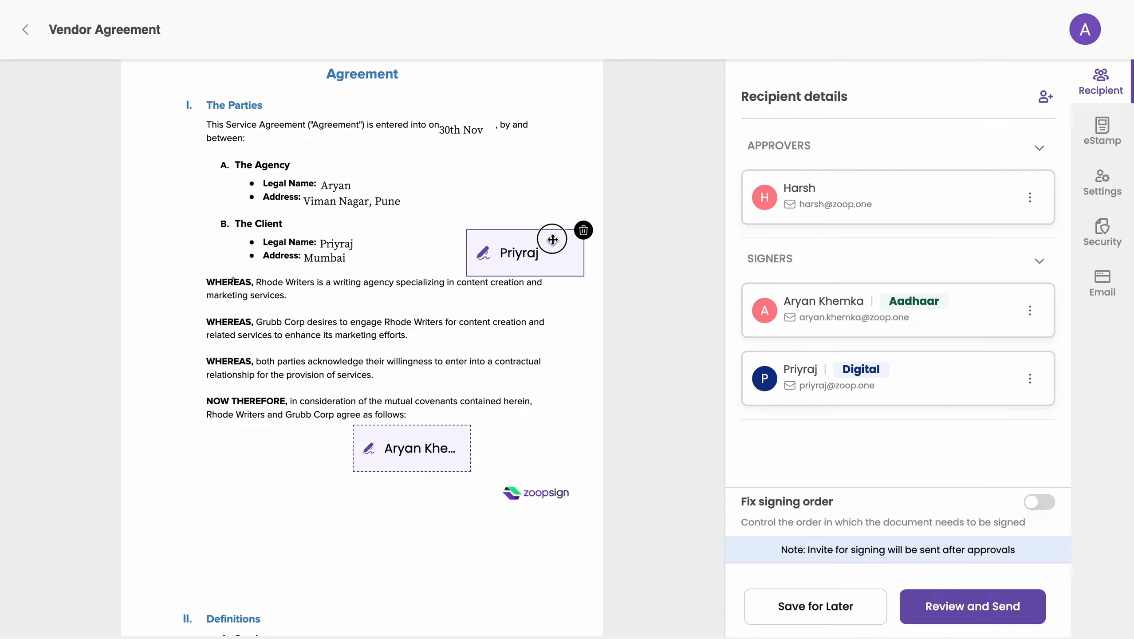
{"action": "scroll", "coordinate": [547, 328], "scroll_direction": "down", "scroll_amount": 10}
{"action": "scroll", "coordinate": [548, 330], "scroll_direction": "down", "scroll_amount": 15}
{"action": "scroll", "coordinate": [546, 329], "scroll_direction": "down", "scroll_amount": 20}
{"action": "scroll", "coordinate": [547, 328], "scroll_direction": "down", "scroll_amount": 18}
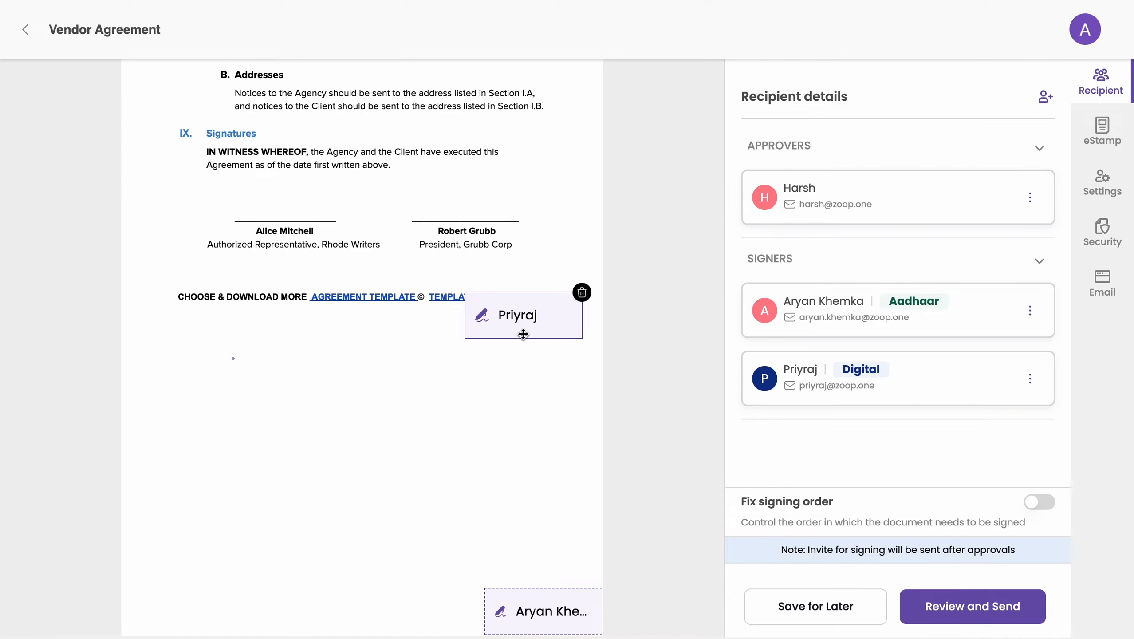
{"action": "scroll", "coordinate": [477, 377], "scroll_direction": "up", "scroll_amount": 20}
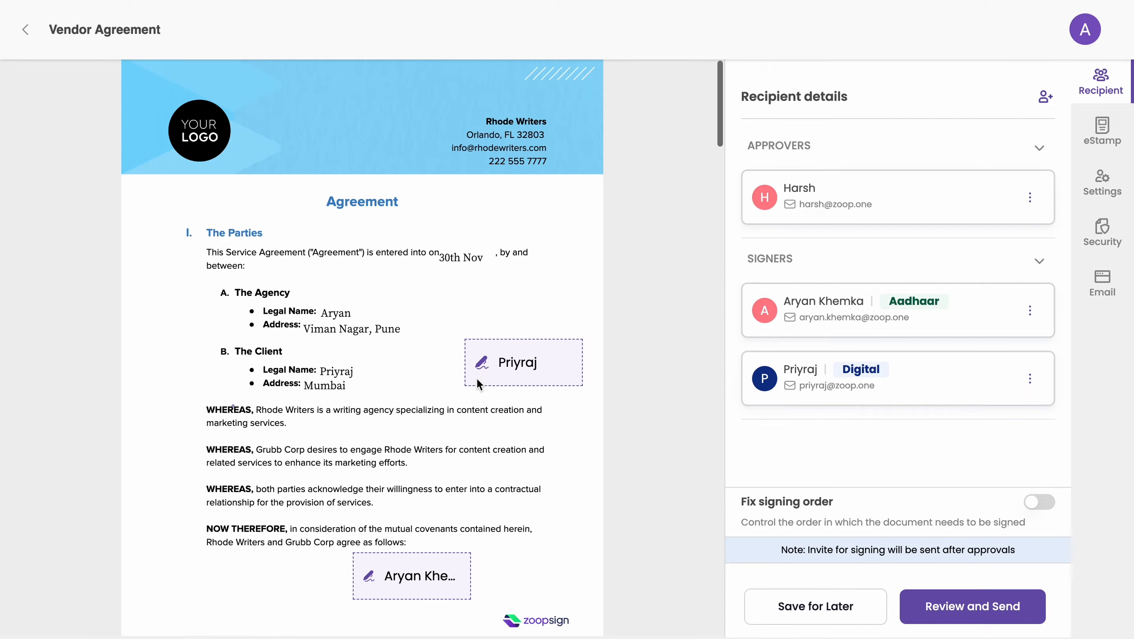
{"action": "scroll", "coordinate": [473, 380], "scroll_direction": "down", "scroll_amount": 3}
{"action": "mouse_move", "coordinate": [490, 255]}
{"action": "left_mouse_down"}
{"action": "mouse_move", "coordinate": [460, 256]}
{"action": "mouse_move", "coordinate": [197, 461]}
{"action": "mouse_move", "coordinate": [208, 483]}
{"action": "left_mouse_up"}
{"action": "left_click_drag", "start_coordinate": [392, 465], "coordinate": [399, 478]}
Delete the extra WHEREAS boxes, re-place the client box below NOW THEREFORE, and fix signing order
{"action": "left_click_drag", "start_coordinate": [874, 311], "coordinate": [337, 362]}
{"action": "left_click_drag", "start_coordinate": [767, 378], "coordinate": [393, 334]}
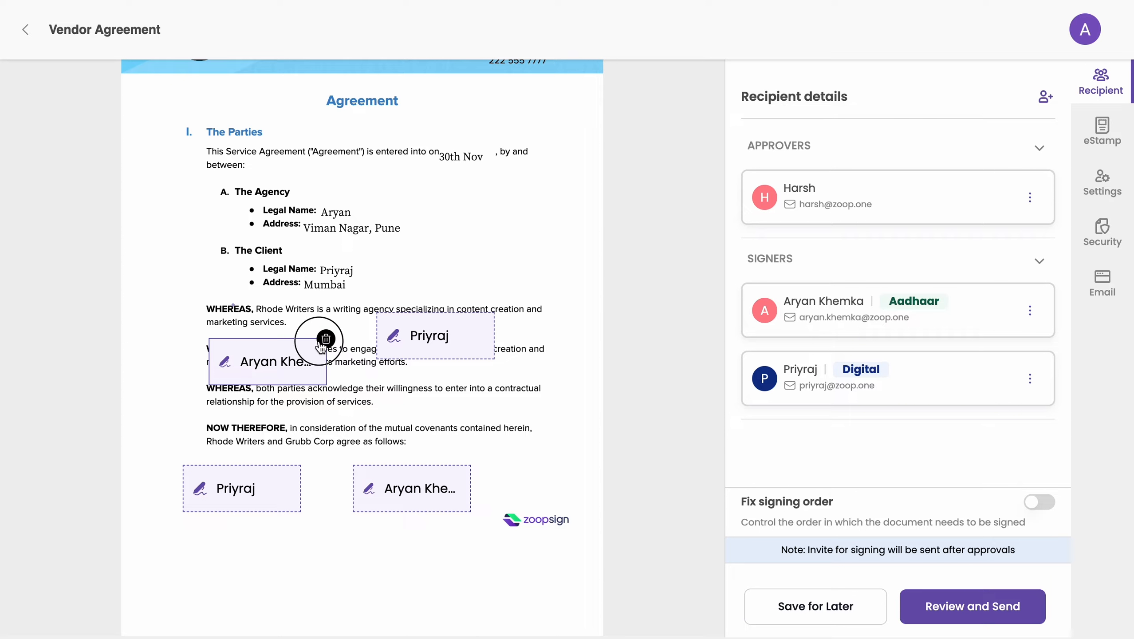
{"action": "left_click", "coordinate": [321, 343]}
{"action": "left_click", "coordinate": [489, 314]}
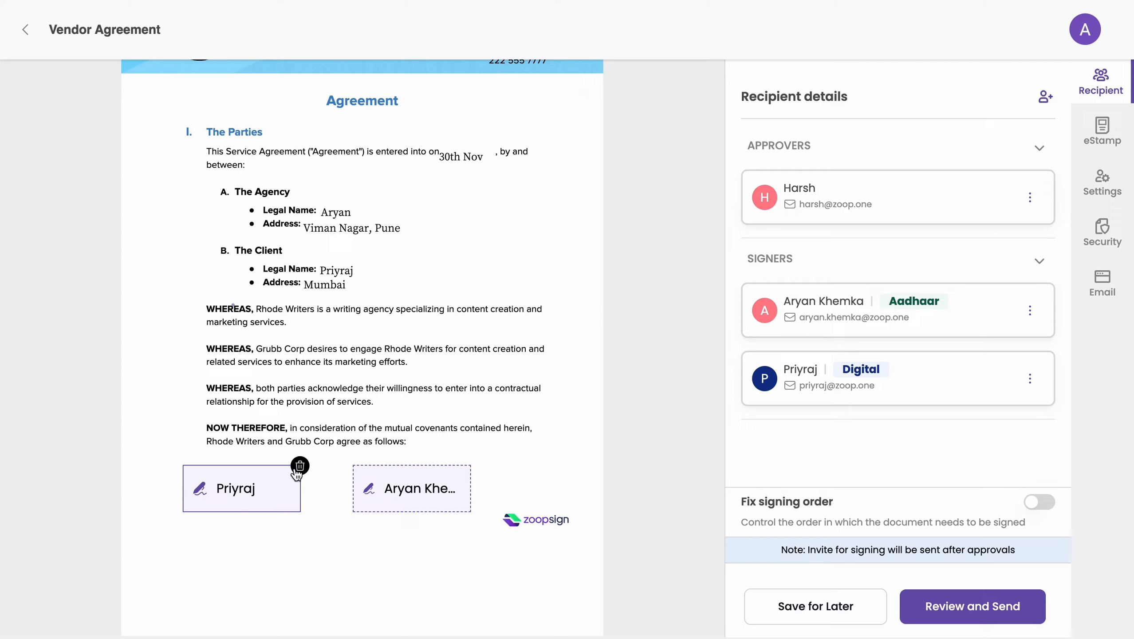
{"action": "left_click", "coordinate": [298, 470]}
{"action": "mouse_move", "coordinate": [857, 378]}
{"action": "left_mouse_down"}
{"action": "mouse_move", "coordinate": [379, 393]}
{"action": "mouse_move", "coordinate": [225, 471]}
{"action": "mouse_move", "coordinate": [264, 490]}
{"action": "left_mouse_up"}
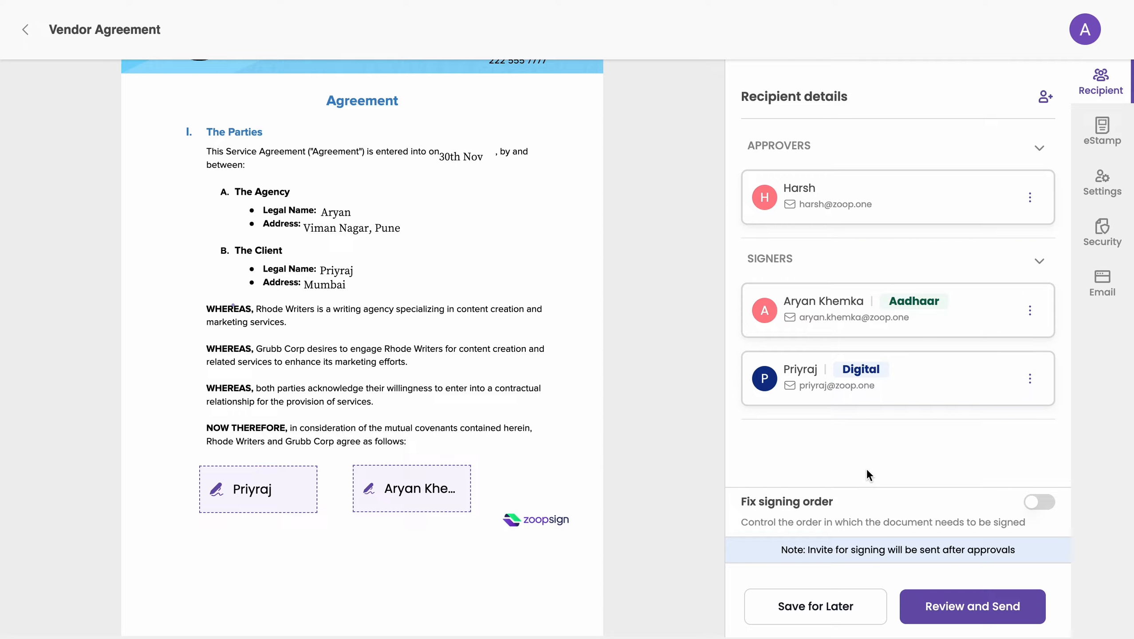
{"action": "left_click", "coordinate": [1052, 500]}
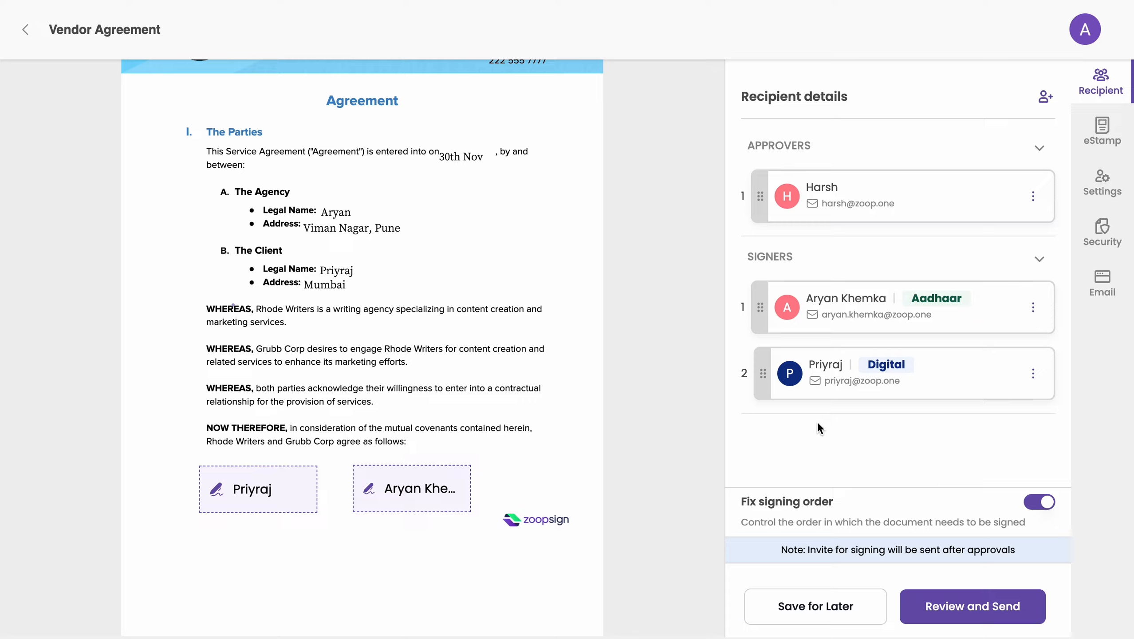
Drag the Digital-signature signer above the Aadhaar signer so it signs first
{"action": "left_click_drag", "start_coordinate": [768, 377], "coordinate": [766, 308]}
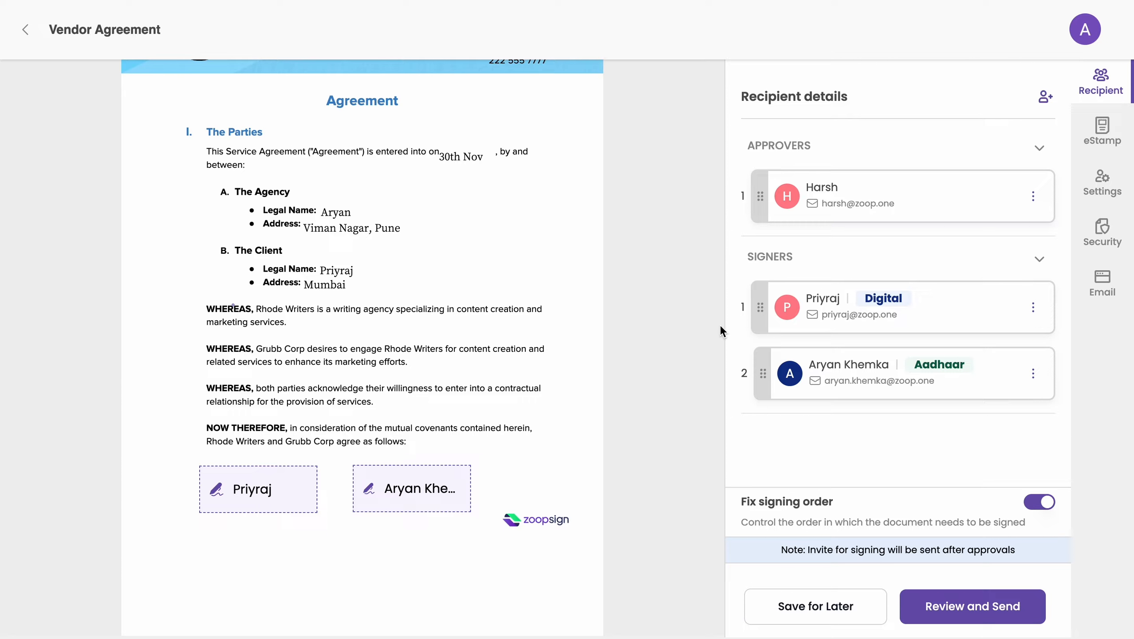
{"action": "scroll", "coordinate": [573, 260], "scroll_direction": "up", "scroll_amount": 3}
{"action": "scroll", "coordinate": [572, 263], "scroll_direction": "down", "scroll_amount": 3}
{"action": "scroll", "coordinate": [572, 264], "scroll_direction": "up", "scroll_amount": 3}
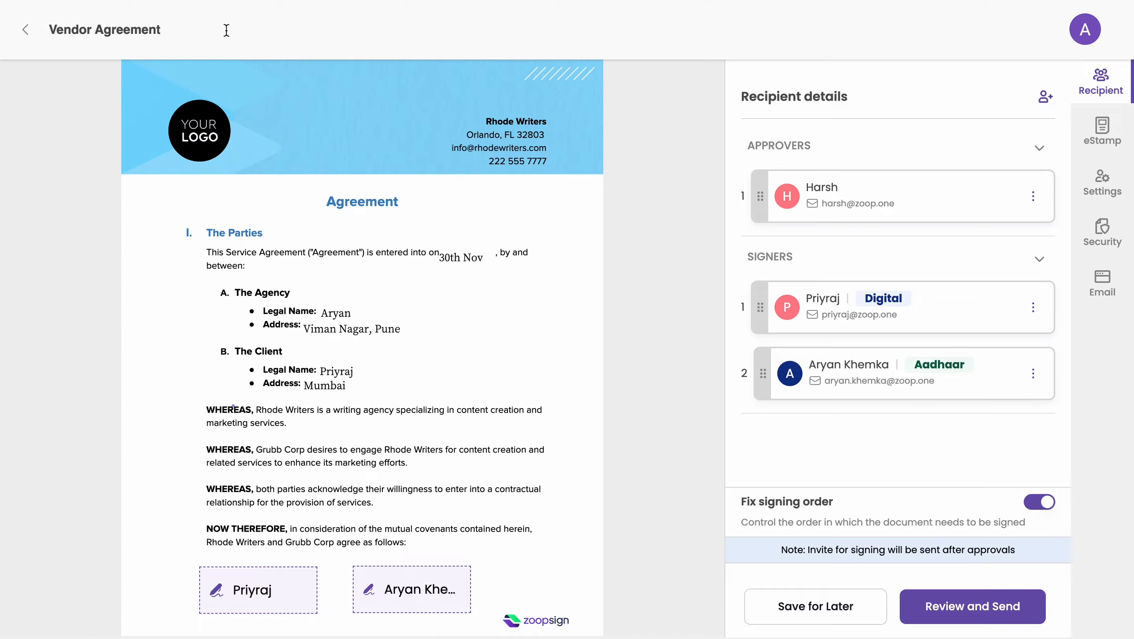
Rename the document to 'Vendor Agreement for' followed by the client's name
{"action": "left_click", "coordinate": [159, 22]}
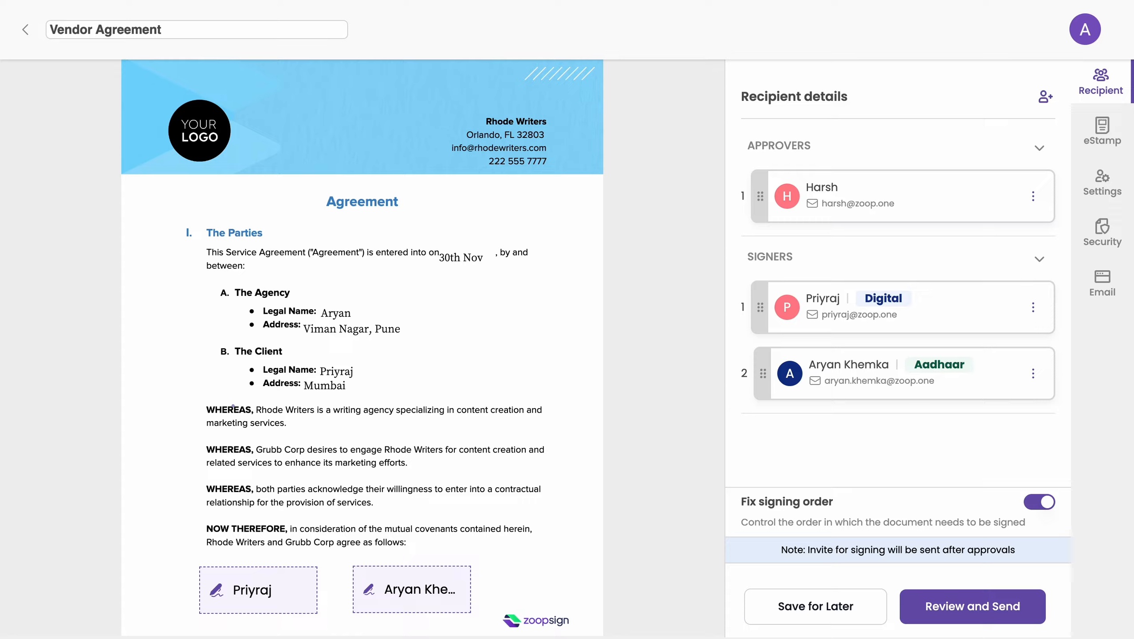
{"action": "type", "text": "-"}
{"action": "key", "text": "BackSpace"}
{"action": "type", "text": "Priyraj"}
{"action": "left_click", "coordinate": [163, 30]}
{"action": "type", "text": "for"}
{"action": "left_click", "coordinate": [639, 192]}
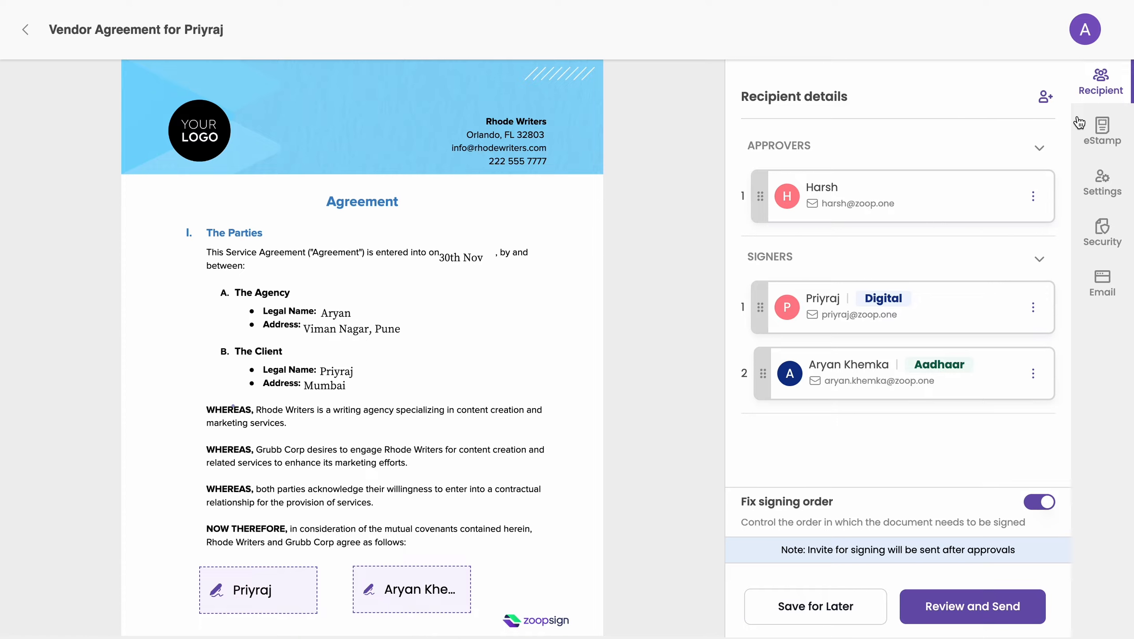
Attach the first ₹100 eStamp from the inventory ahead of the agreement pages
{"action": "left_click", "coordinate": [1115, 140]}
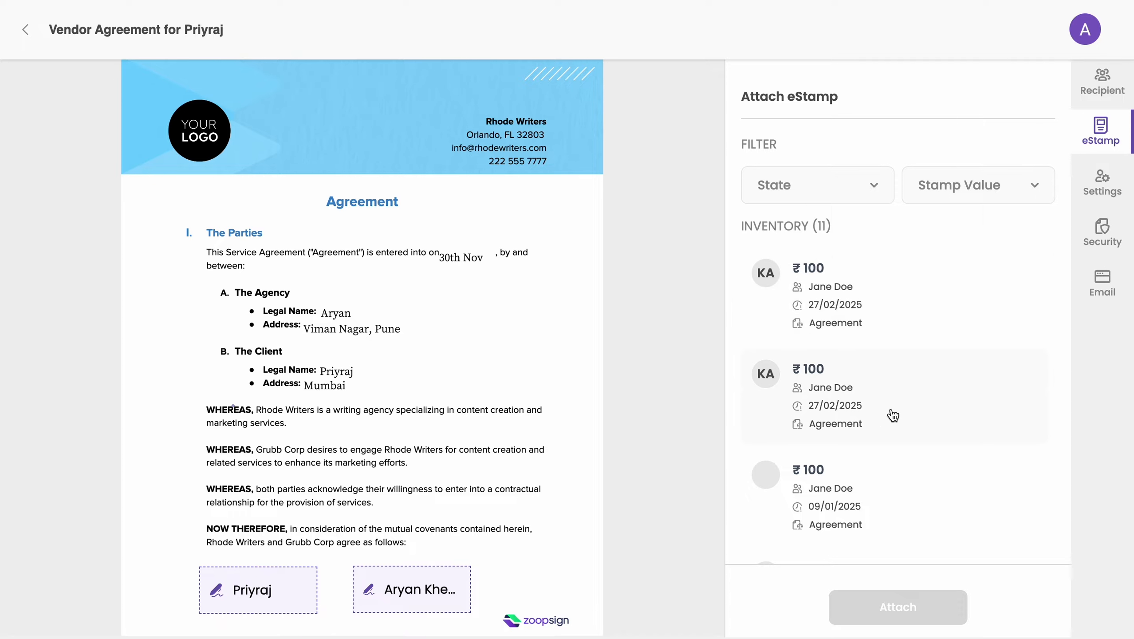
{"action": "scroll", "coordinate": [886, 400], "scroll_direction": "down", "scroll_amount": 3}
{"action": "scroll", "coordinate": [890, 423], "scroll_direction": "up", "scroll_amount": 3}
{"action": "left_click", "coordinate": [863, 297]}
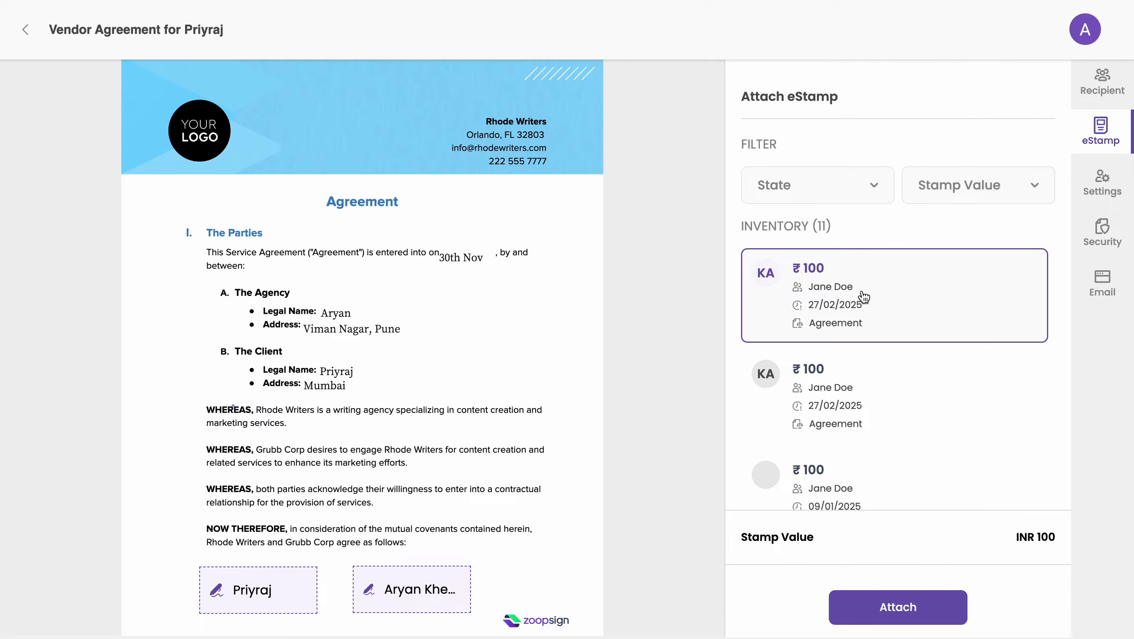
{"action": "left_click", "coordinate": [889, 603]}
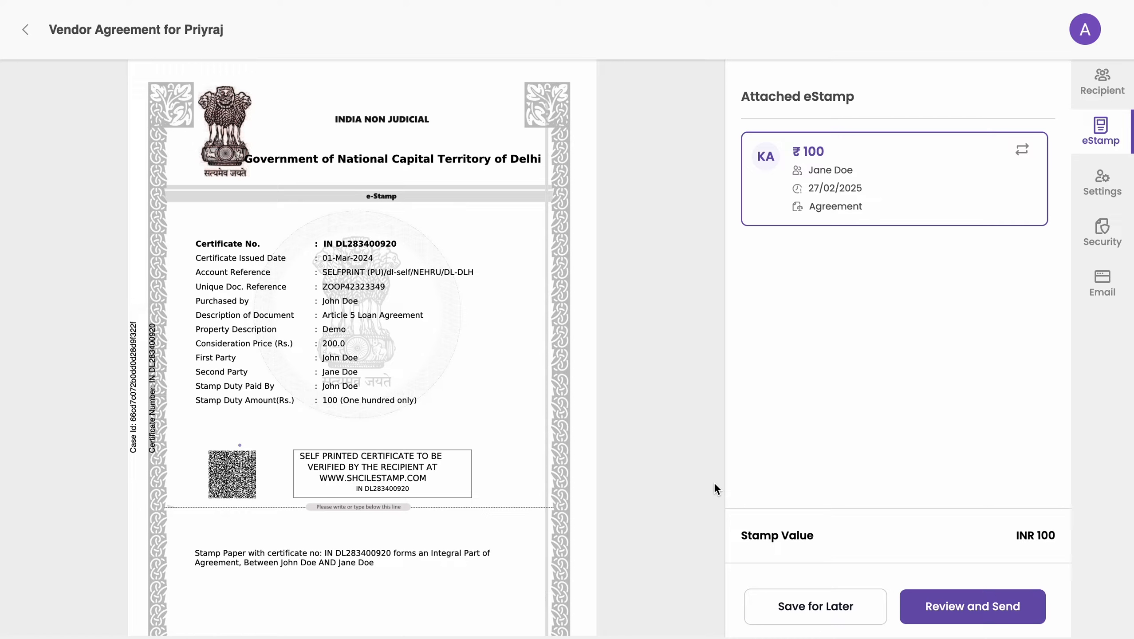
{"action": "scroll", "coordinate": [473, 443], "scroll_direction": "down", "scroll_amount": 8}
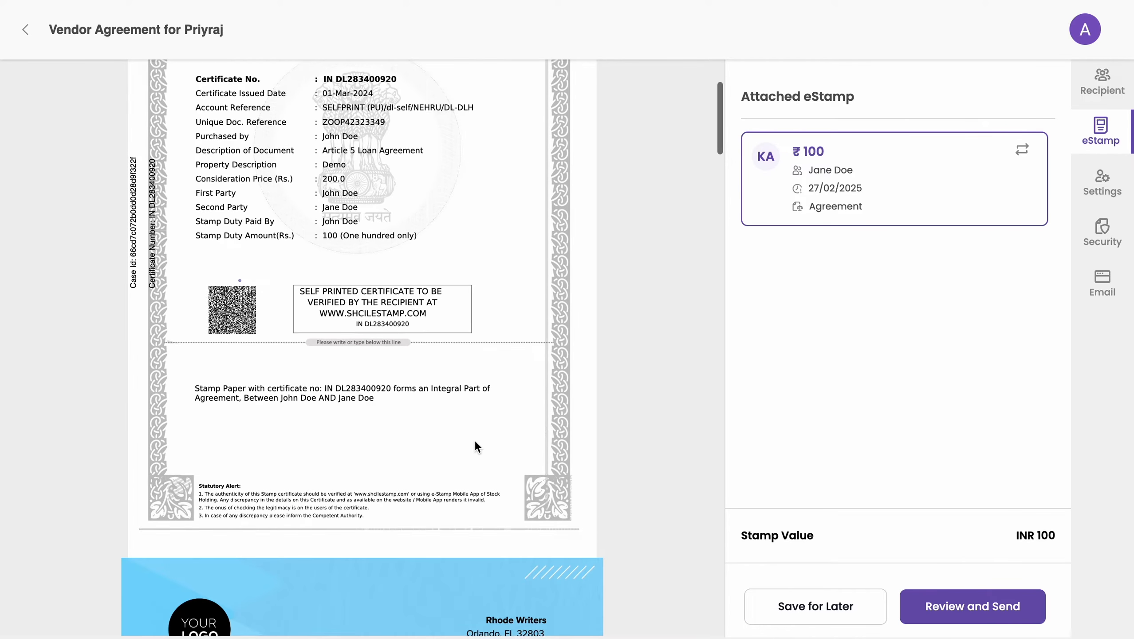
{"action": "scroll", "coordinate": [474, 443], "scroll_direction": "down", "scroll_amount": 20}
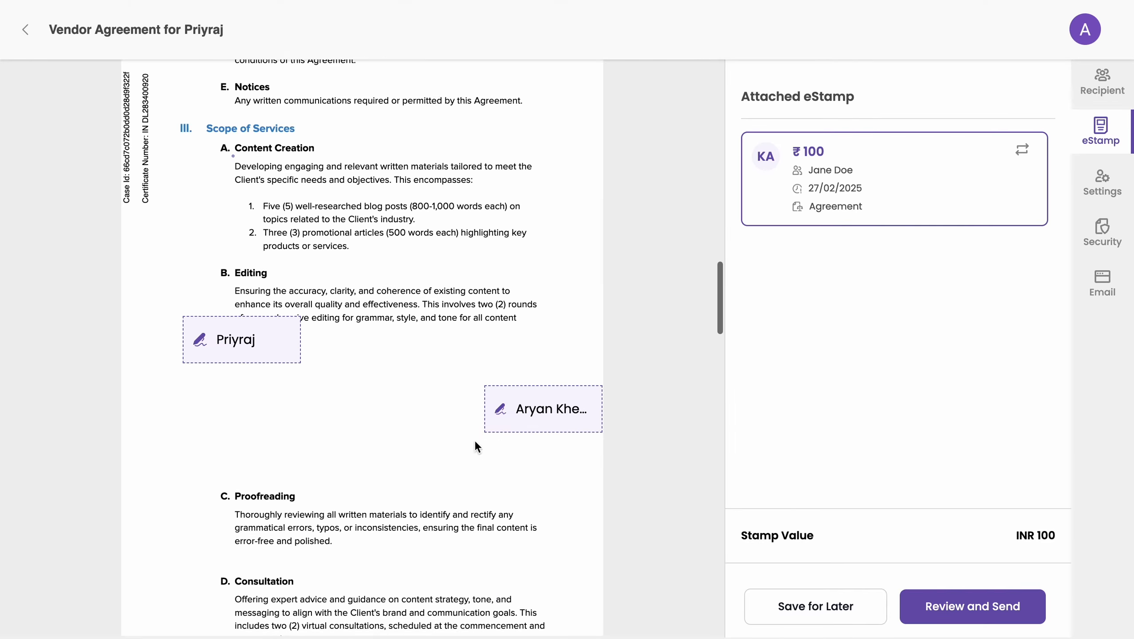
{"action": "scroll", "coordinate": [474, 440], "scroll_direction": "up", "scroll_amount": 20}
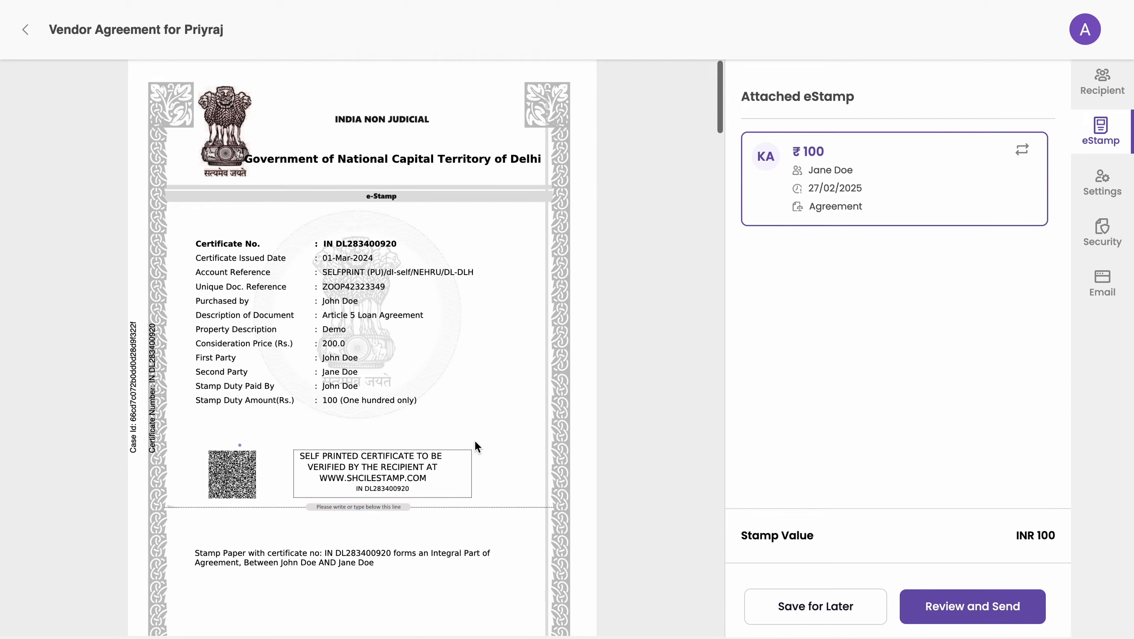
{"action": "left_click", "coordinate": [1108, 190]}
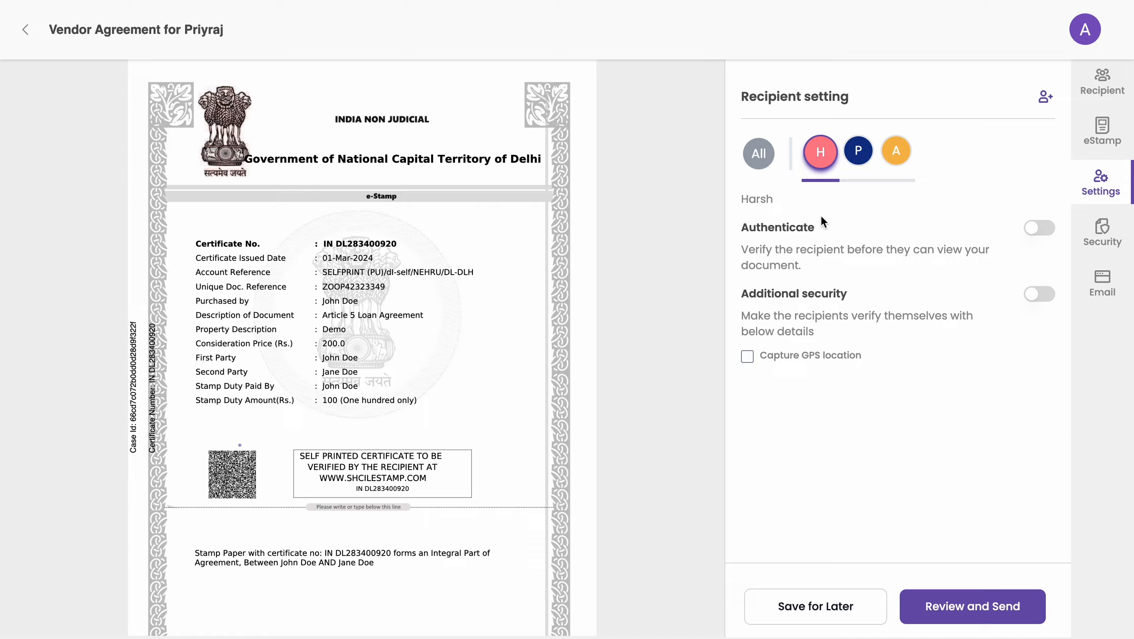
Tick Capture GPS location for the approver, then show the Document Security options
{"action": "left_click", "coordinate": [888, 161]}
{"action": "left_click", "coordinate": [857, 157]}
{"action": "left_click", "coordinate": [817, 159]}
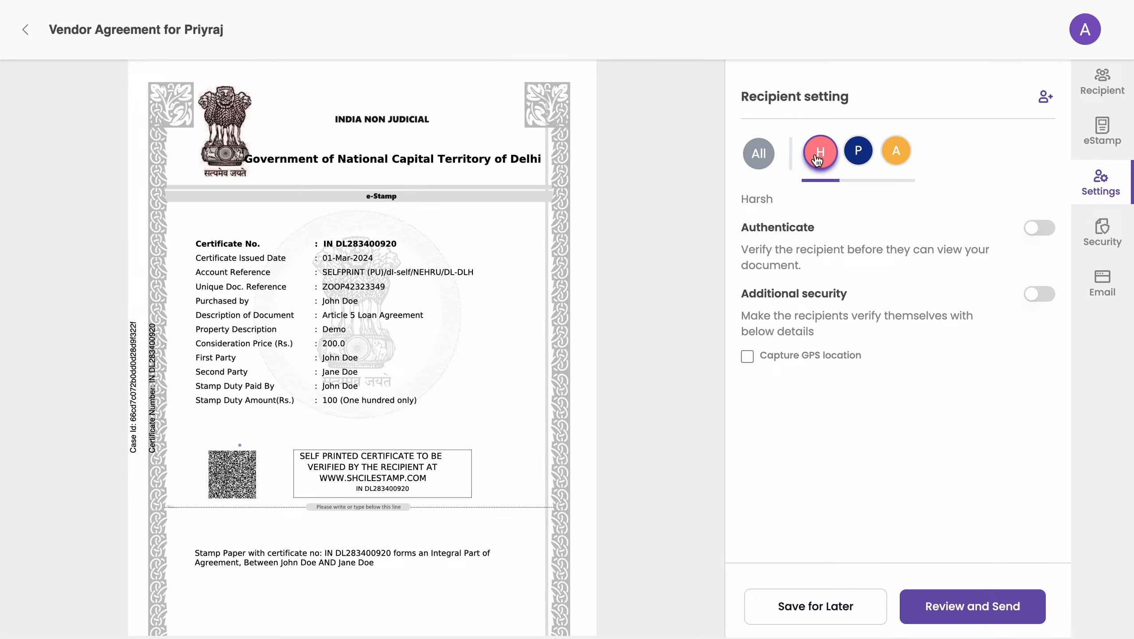
{"action": "left_click", "coordinate": [760, 155]}
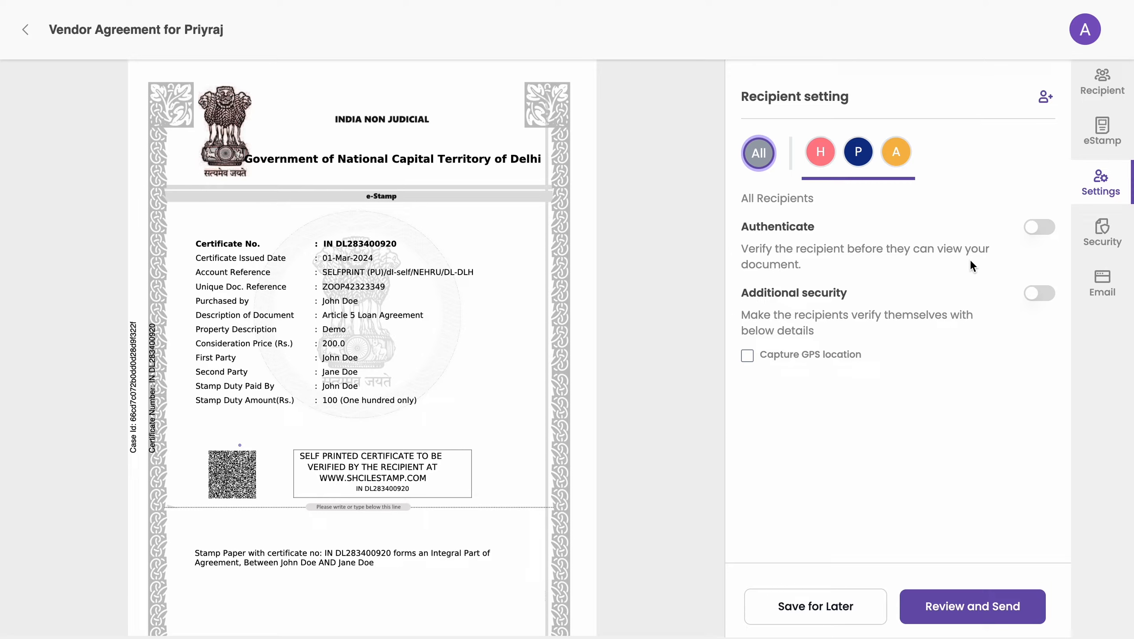
{"action": "left_click", "coordinate": [820, 152]}
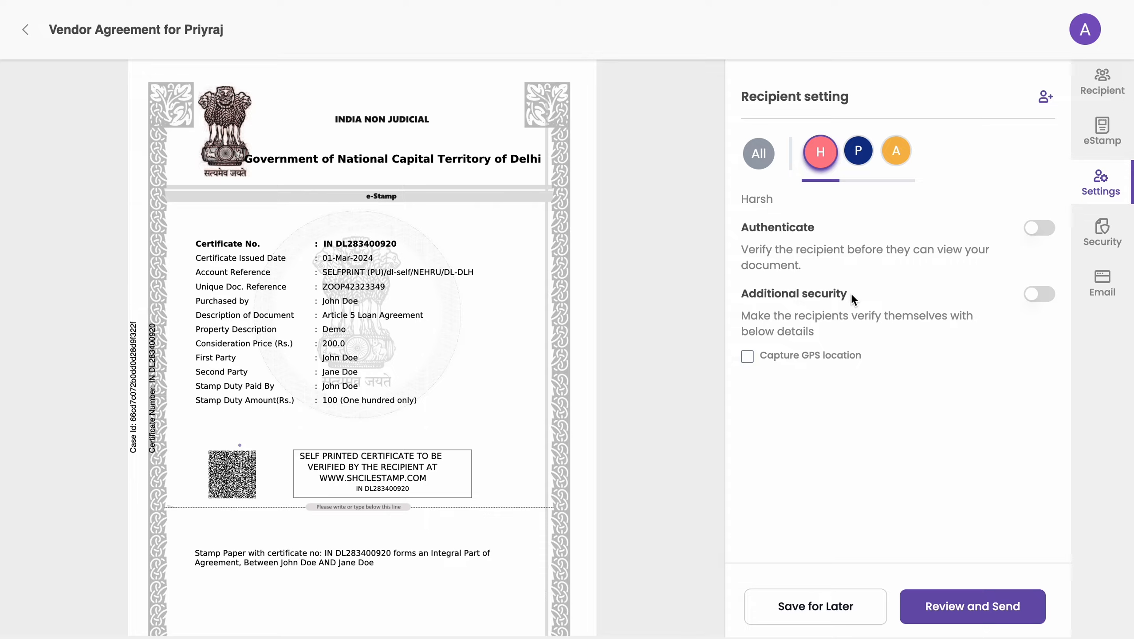
{"action": "left_click", "coordinate": [810, 356]}
{"action": "left_click", "coordinate": [1096, 233]}
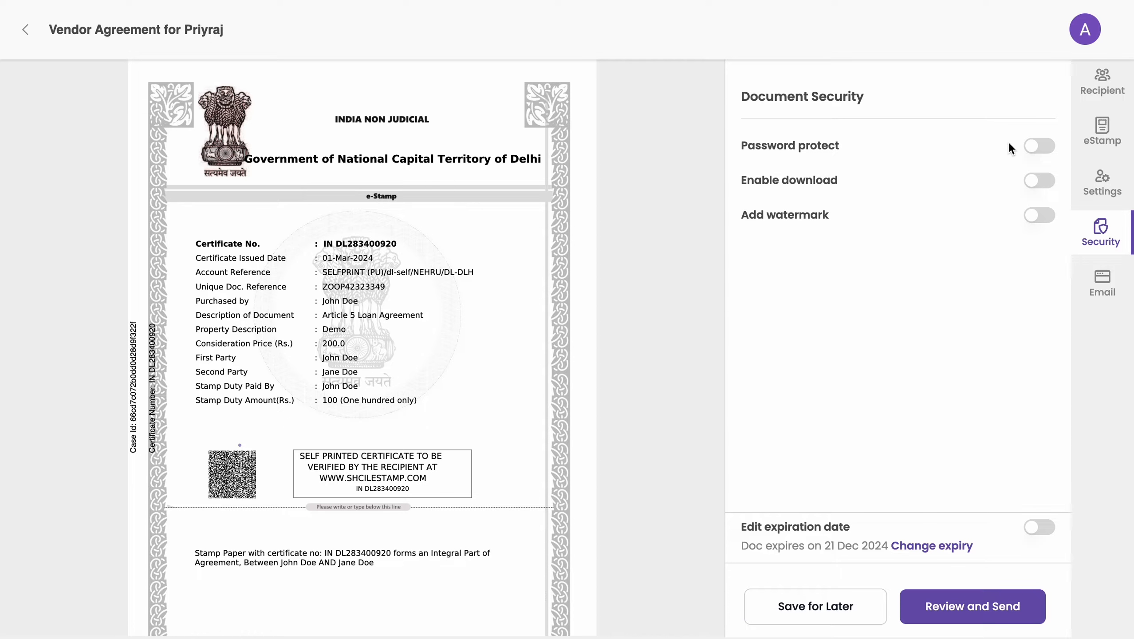
Leave password protection off and add a 'zoopsign' watermark to the document
{"action": "left_click", "coordinate": [1041, 146]}
{"action": "left_click", "coordinate": [946, 177]}
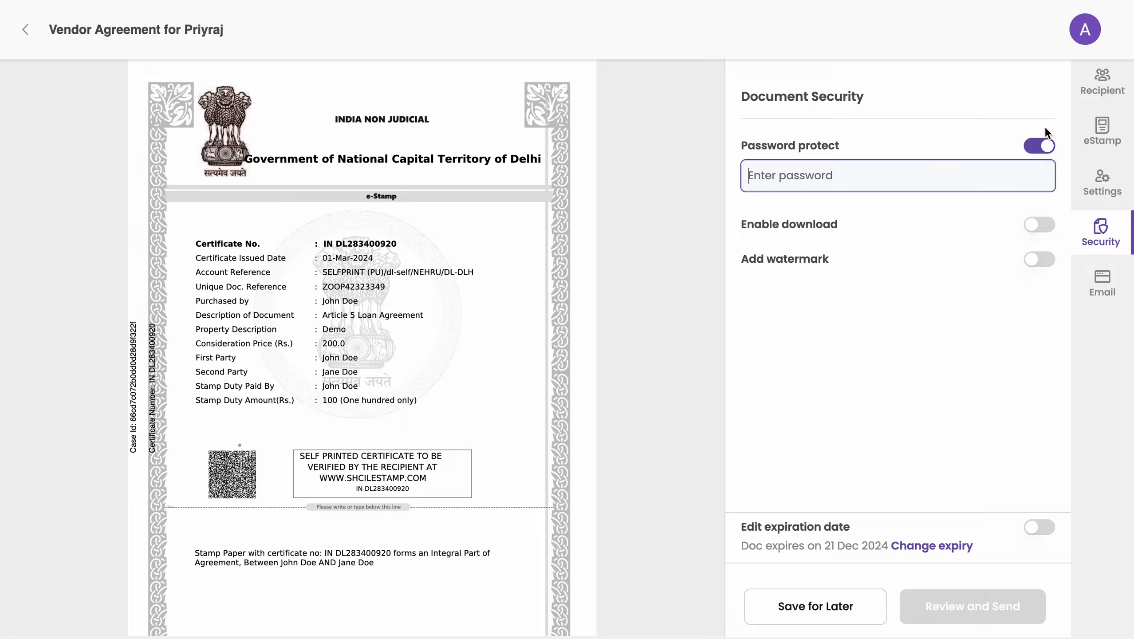
{"action": "left_click", "coordinate": [1040, 145]}
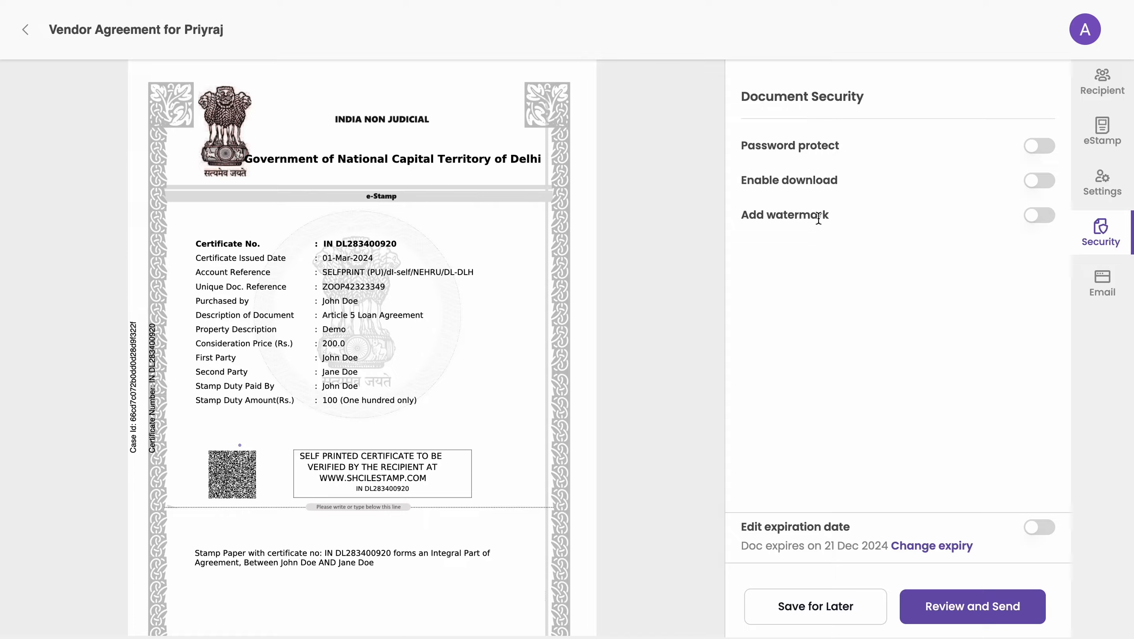
{"action": "left_click", "coordinate": [1026, 216]}
{"action": "left_click", "coordinate": [964, 238]}
{"action": "type", "text": "zoopsign"}
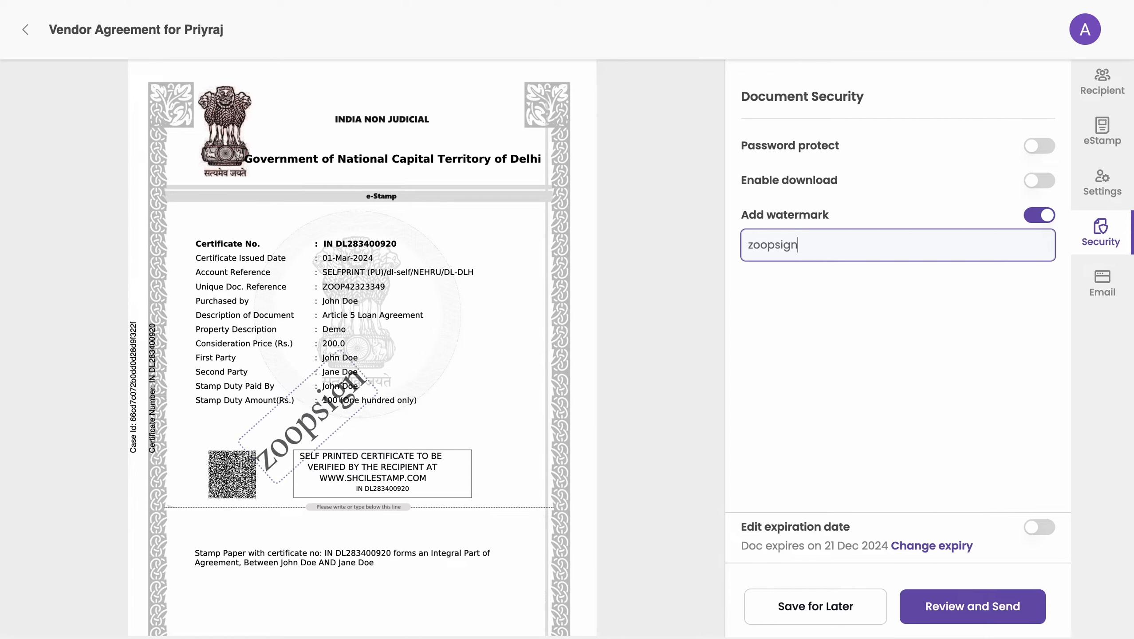
{"action": "left_click", "coordinate": [915, 347]}
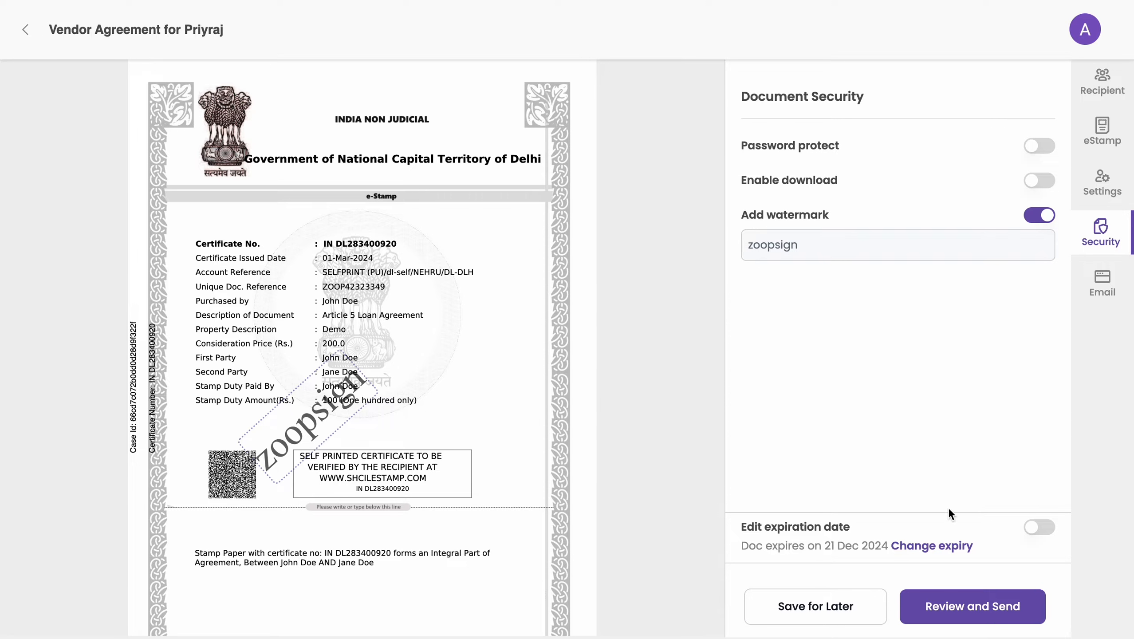
{"action": "left_click", "coordinate": [954, 547]}
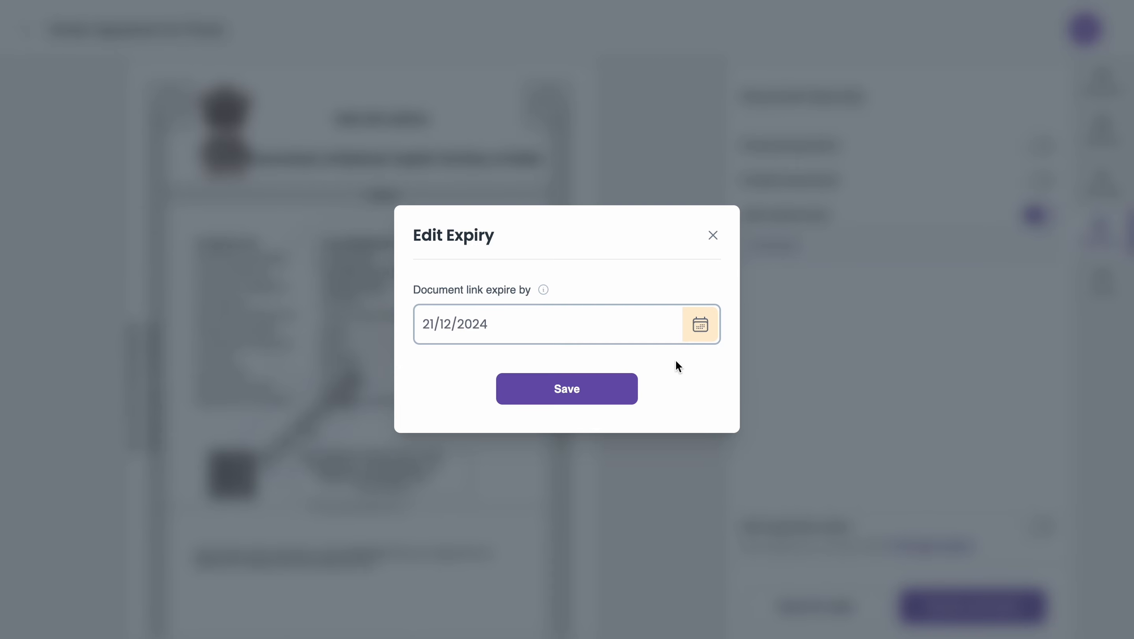
Keep the link expiry at 21/12/2024 and open the Customise invite email settings
{"action": "left_click", "coordinate": [690, 329]}
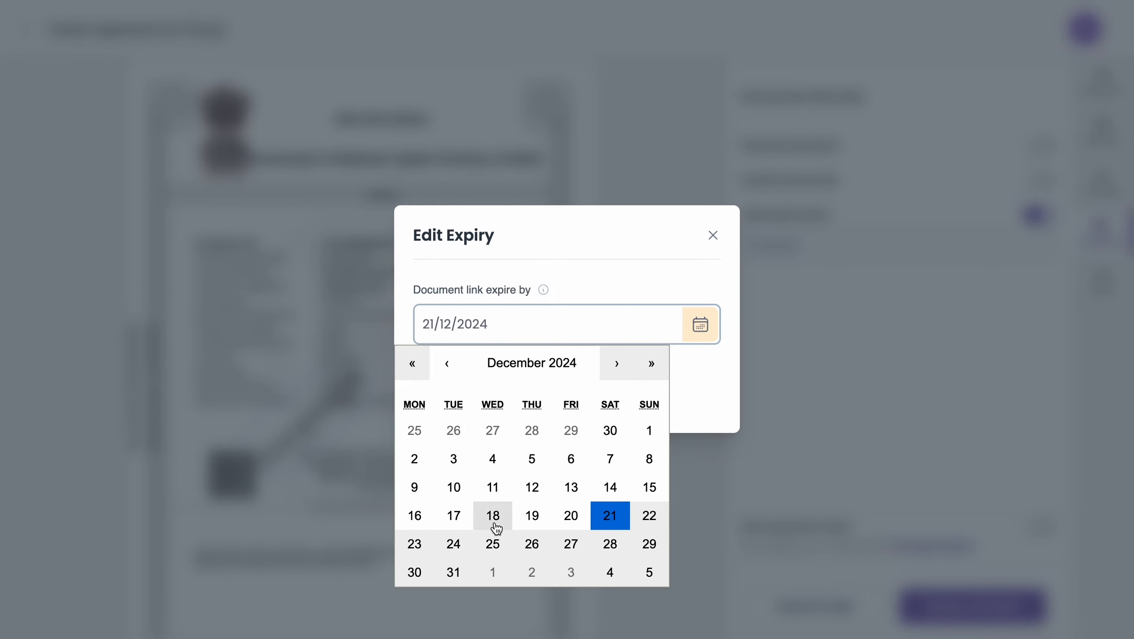
{"action": "left_click", "coordinate": [713, 234]}
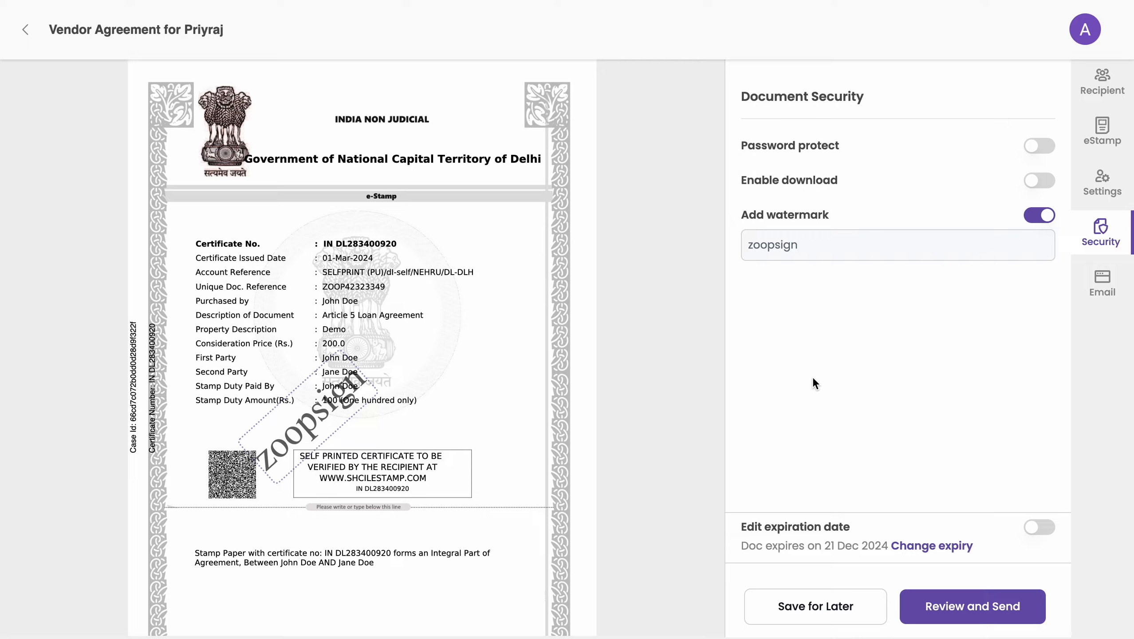
{"action": "left_click", "coordinate": [1101, 283]}
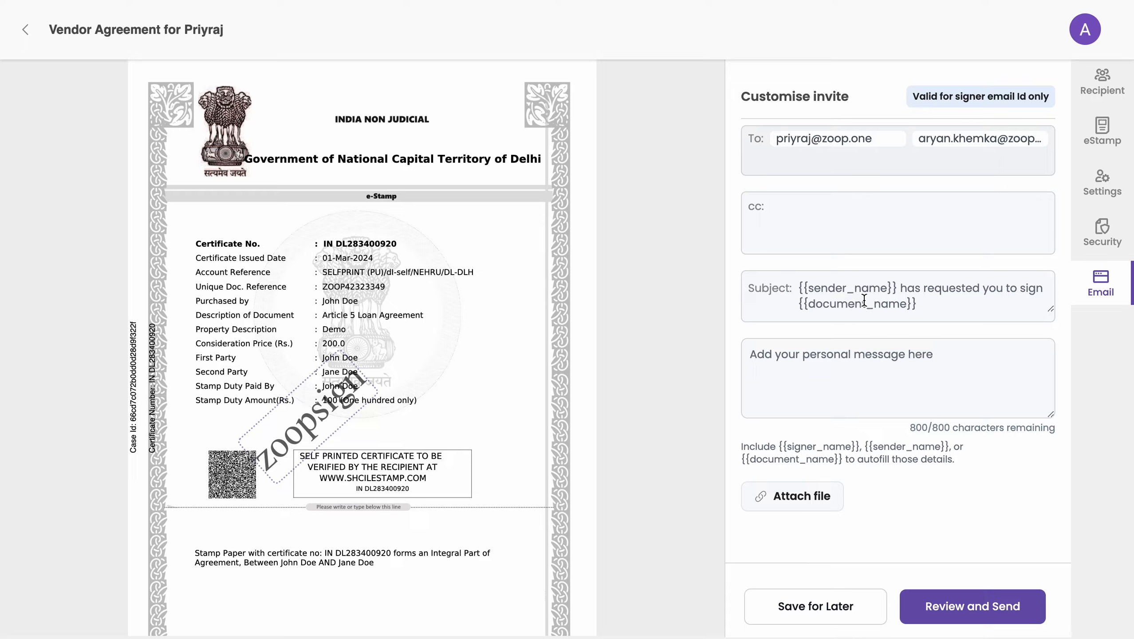
Add the personal message 'Please sign this quickly!', correct 'quicky' to 'quickly', and open Review and Send
{"action": "left_click", "coordinate": [879, 365]}
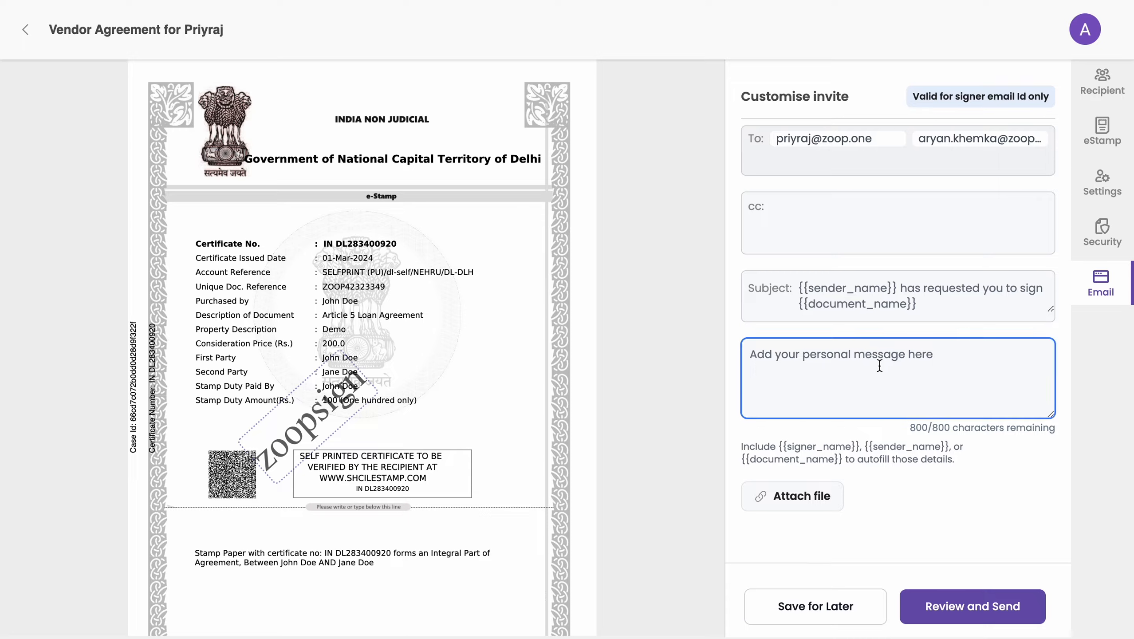
{"action": "type", "text": "Pleas"}
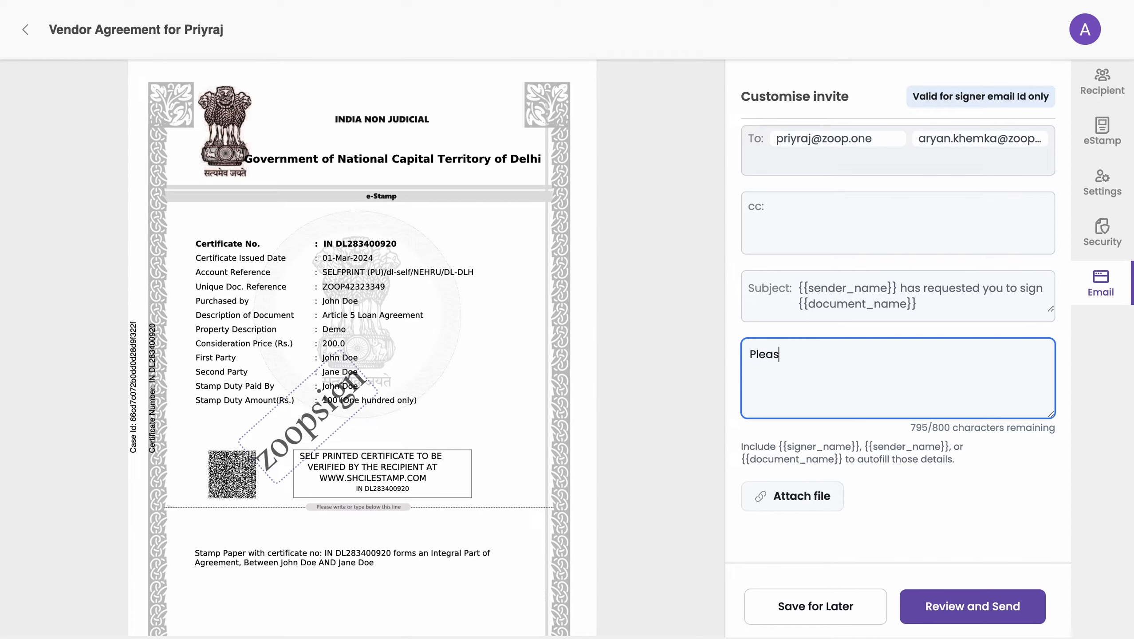
{"action": "type", "text": "e sign this quicky!"}
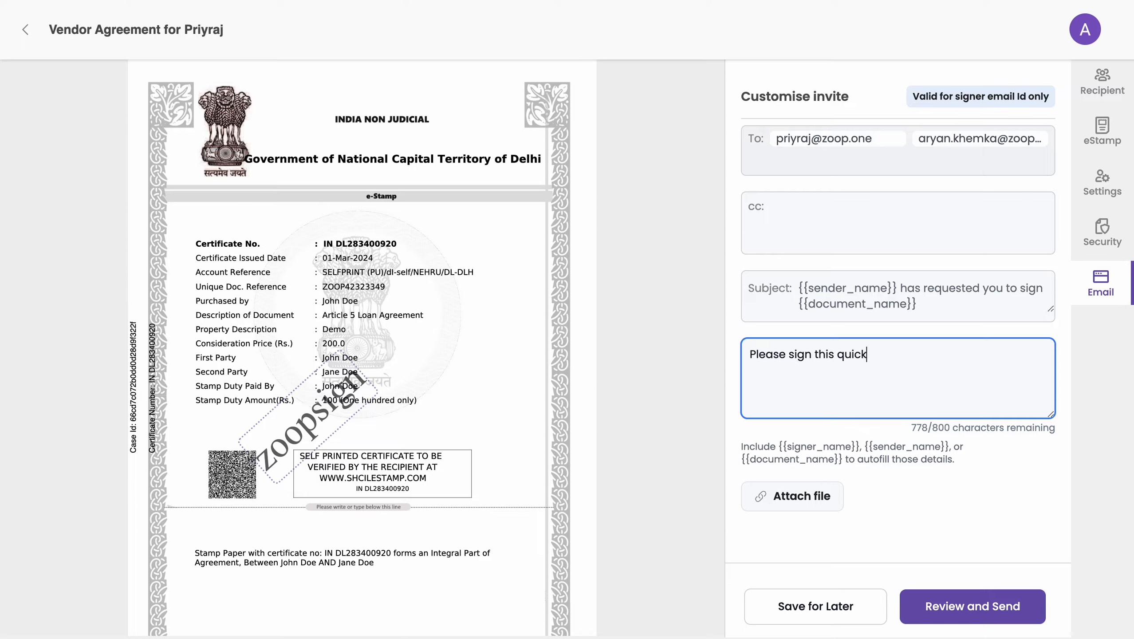
{"action": "right_click", "coordinate": [851, 355]}
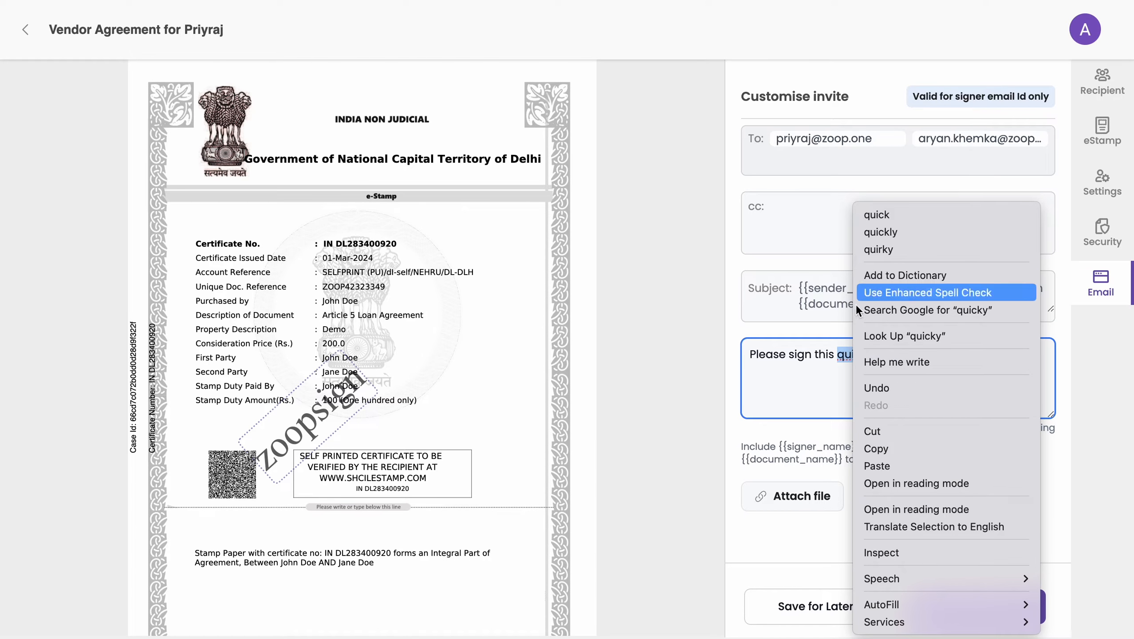
{"action": "left_click", "coordinate": [921, 234]}
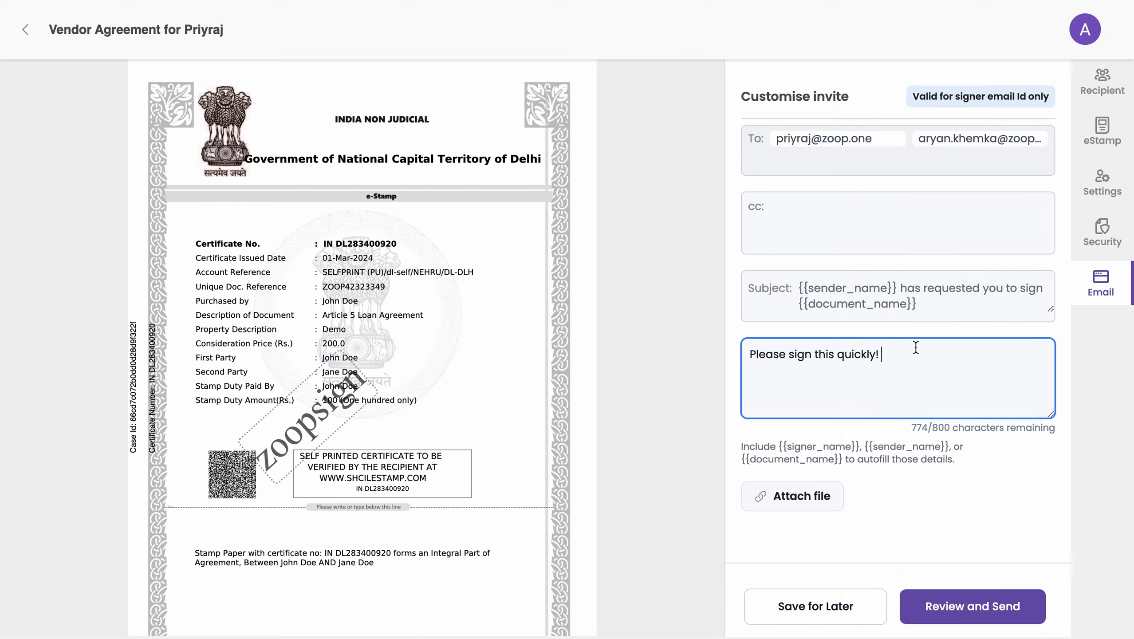
{"action": "left_click", "coordinate": [777, 450]}
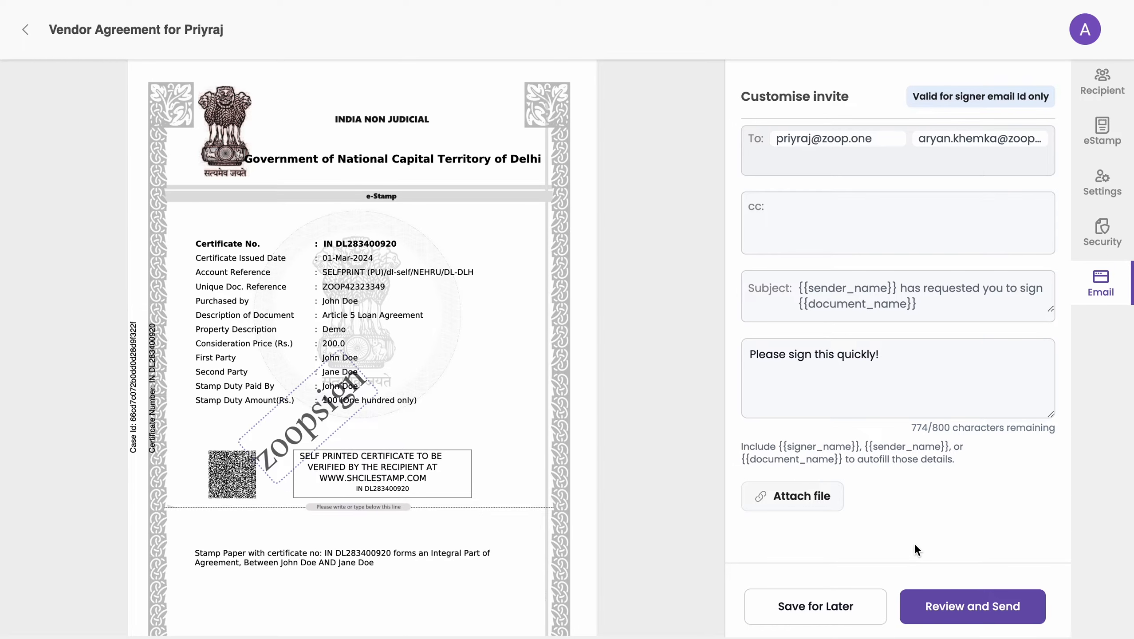
{"action": "left_click", "coordinate": [959, 600]}
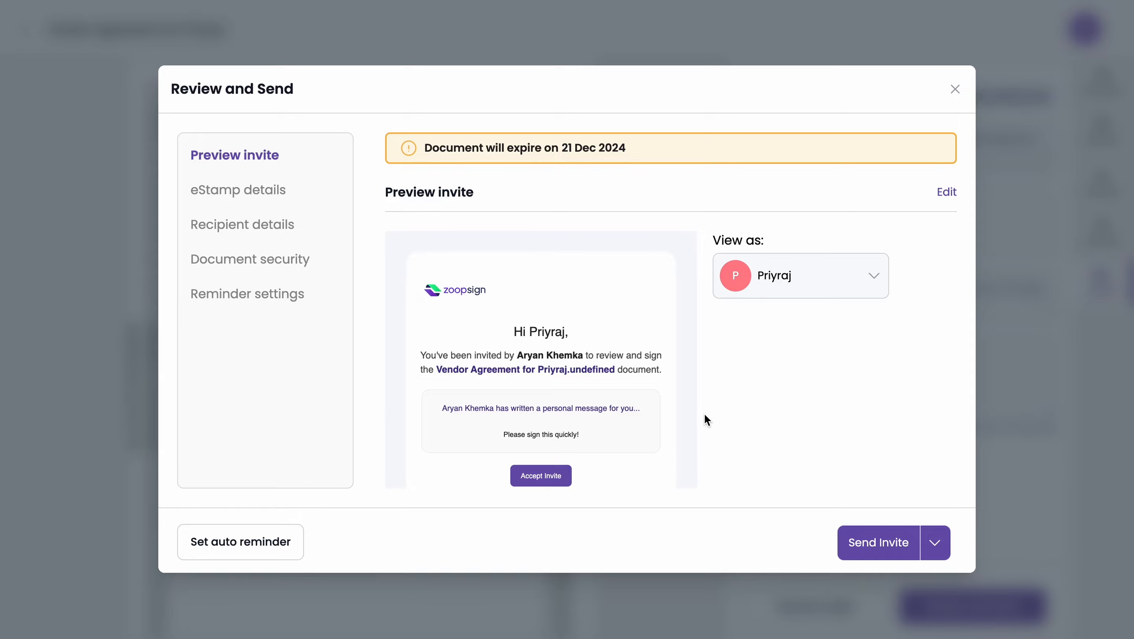
{"action": "scroll", "coordinate": [705, 416], "scroll_direction": "down", "scroll_amount": 10}
{"action": "scroll", "coordinate": [705, 416], "scroll_direction": "up", "scroll_amount": 10}
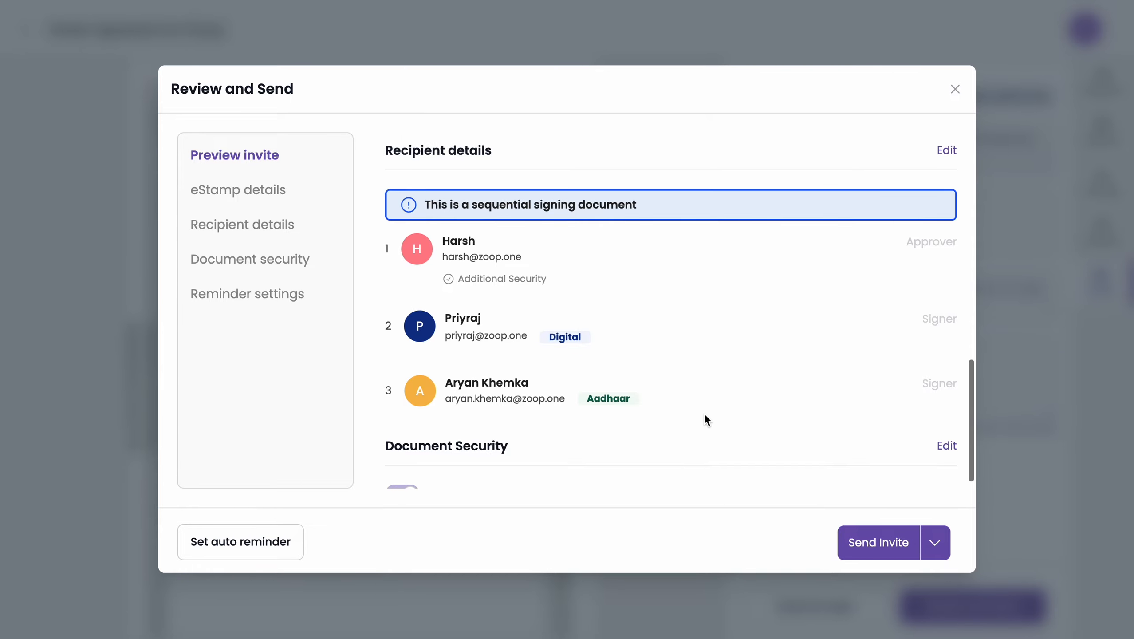
{"action": "scroll", "coordinate": [705, 417], "scroll_direction": "down", "scroll_amount": 2}
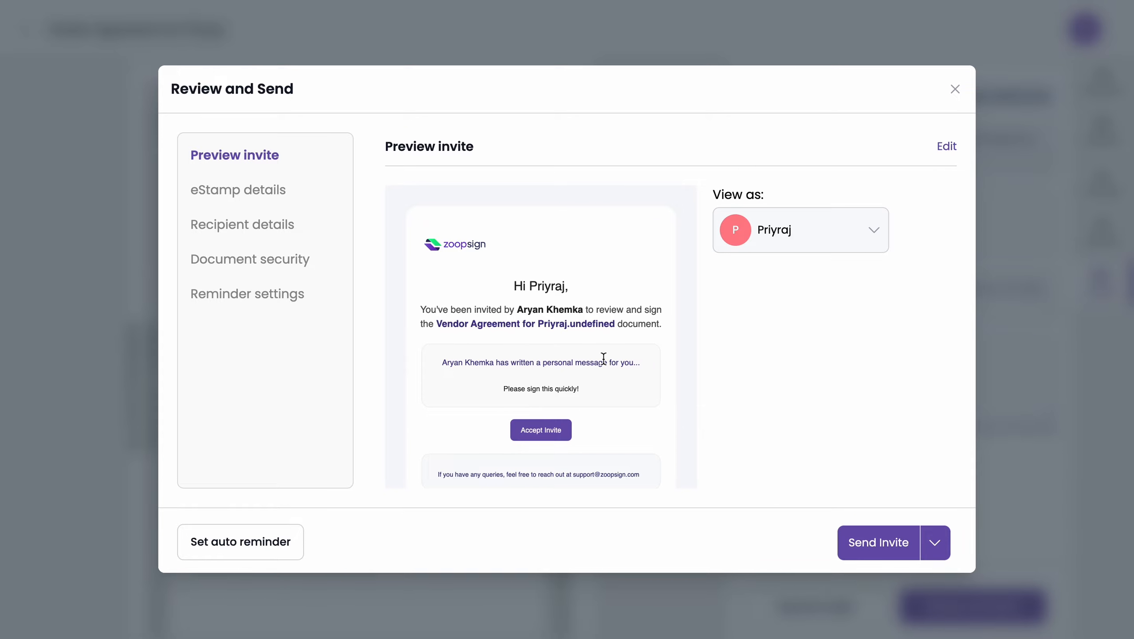
{"action": "scroll", "coordinate": [603, 361], "scroll_direction": "down", "scroll_amount": 1}
{"action": "scroll", "coordinate": [604, 360], "scroll_direction": "down", "scroll_amount": 1}
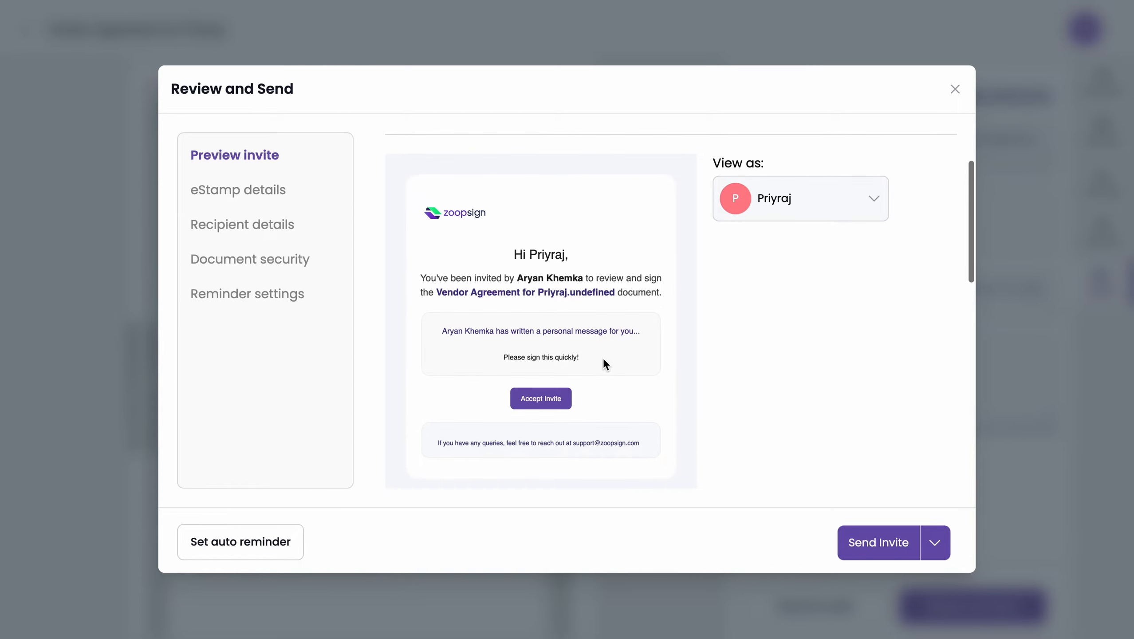
{"action": "scroll", "coordinate": [587, 354], "scroll_direction": "down", "scroll_amount": 10}
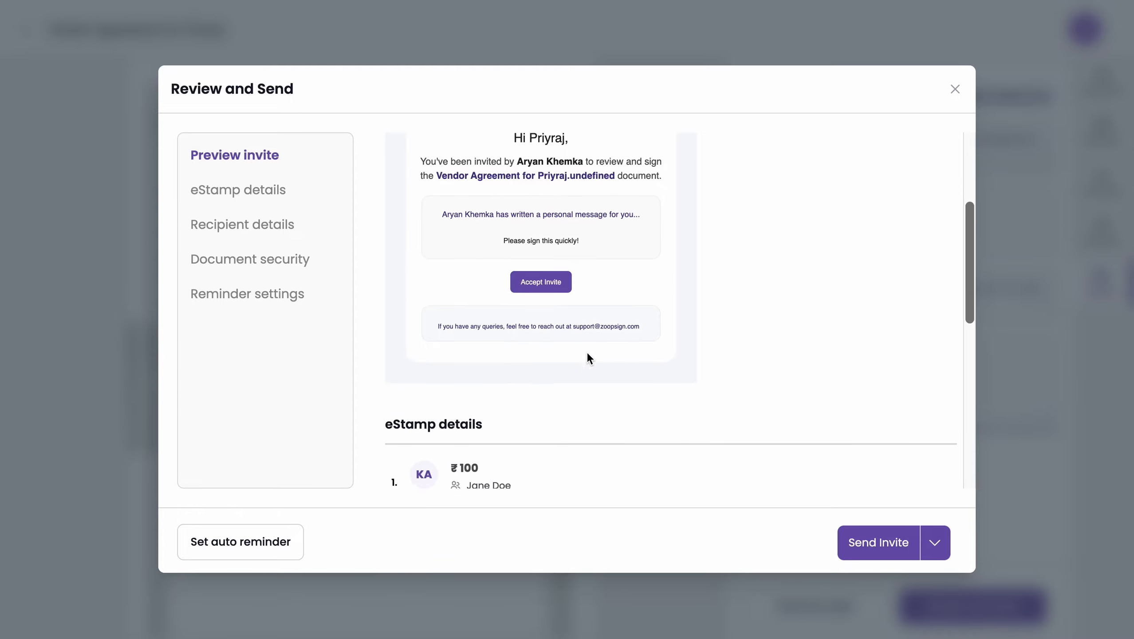
{"action": "scroll", "coordinate": [567, 353], "scroll_direction": "down", "scroll_amount": 8}
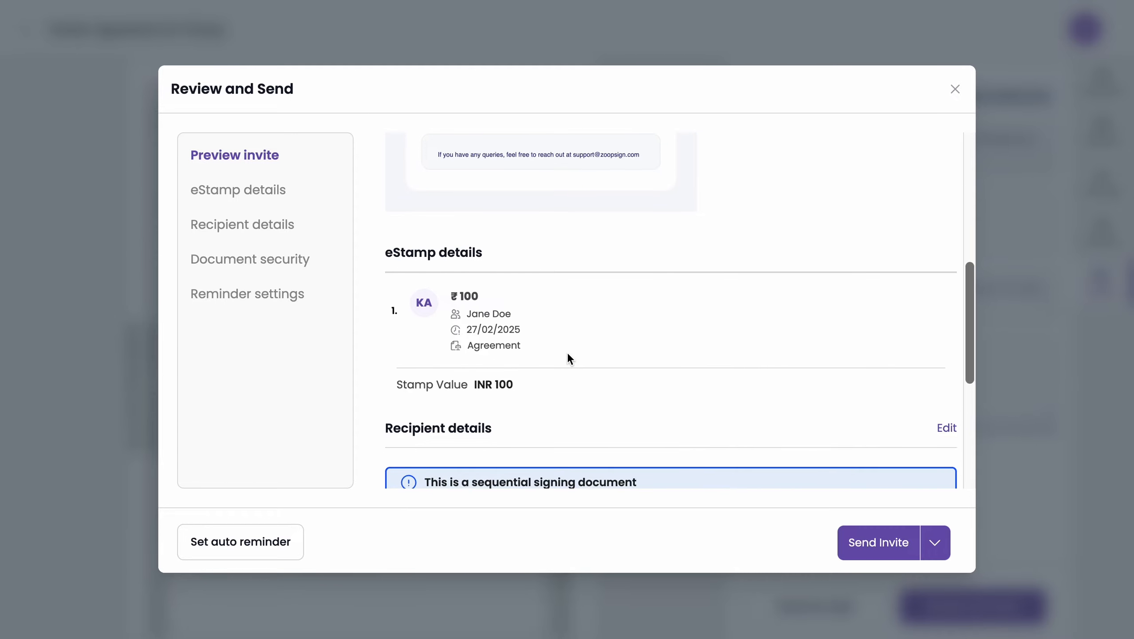
{"action": "scroll", "coordinate": [567, 357], "scroll_direction": "down", "scroll_amount": 1}
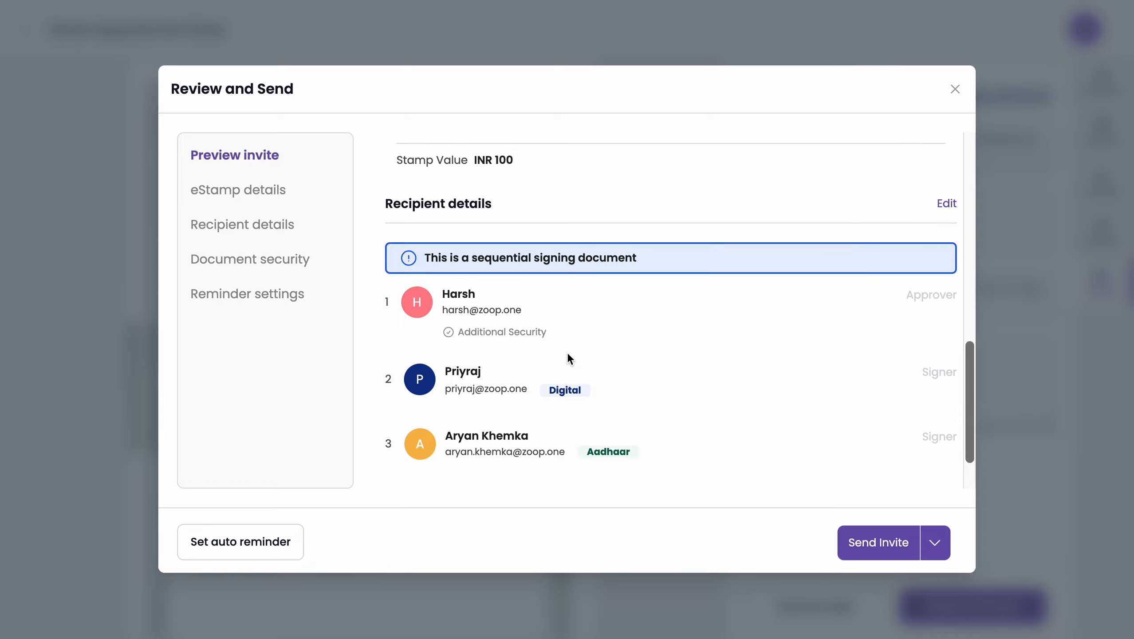
{"action": "scroll", "coordinate": [566, 357], "scroll_direction": "down", "scroll_amount": 1}
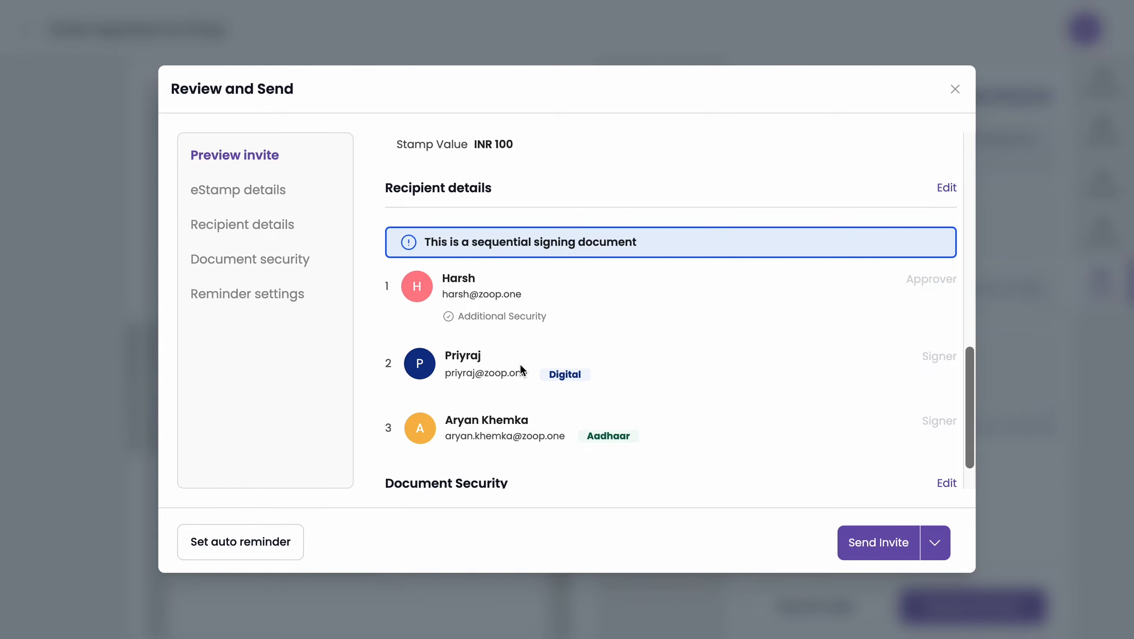
{"action": "scroll", "coordinate": [534, 399], "scroll_direction": "down", "scroll_amount": 2}
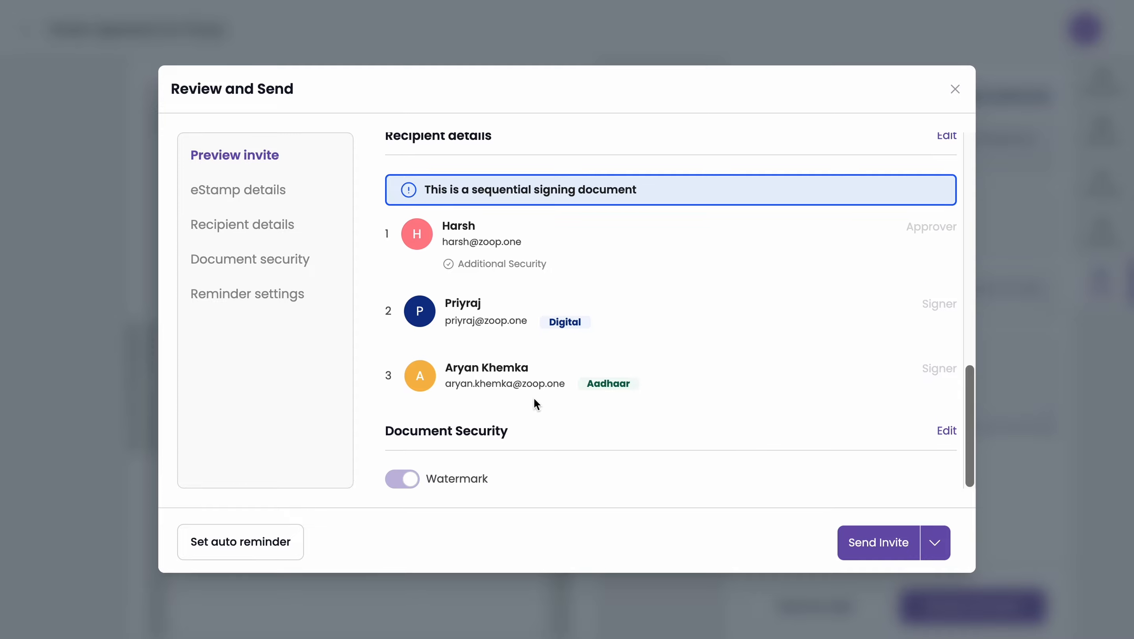
{"action": "scroll", "coordinate": [509, 401], "scroll_direction": "up", "scroll_amount": 10}
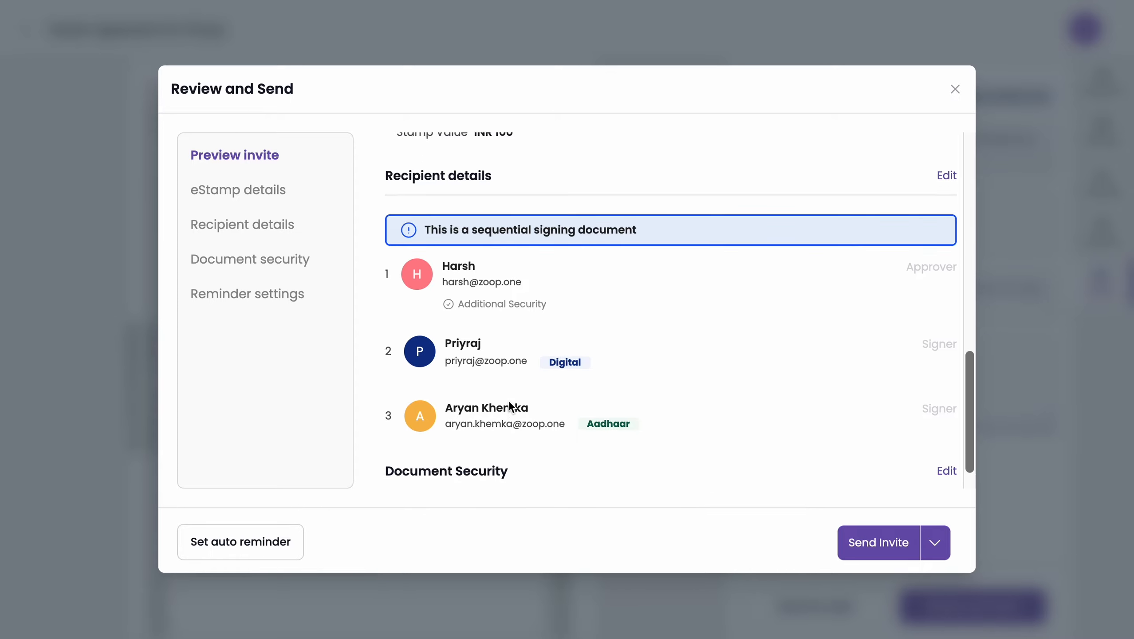
{"action": "scroll", "coordinate": [509, 402], "scroll_direction": "down", "scroll_amount": 10}
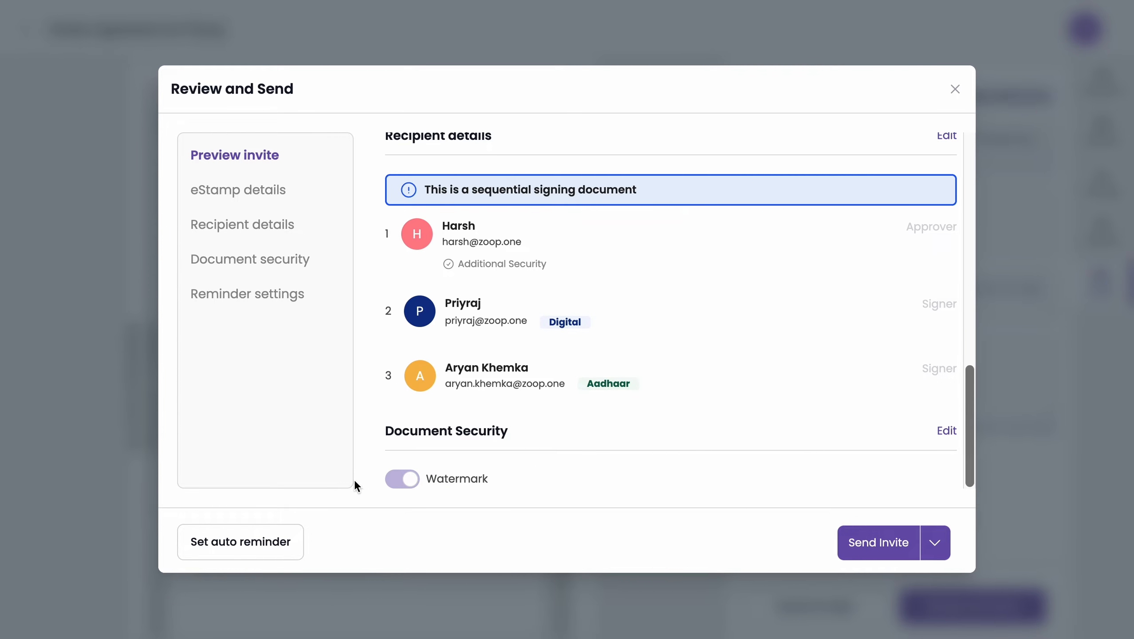
{"action": "left_click", "coordinate": [266, 536]}
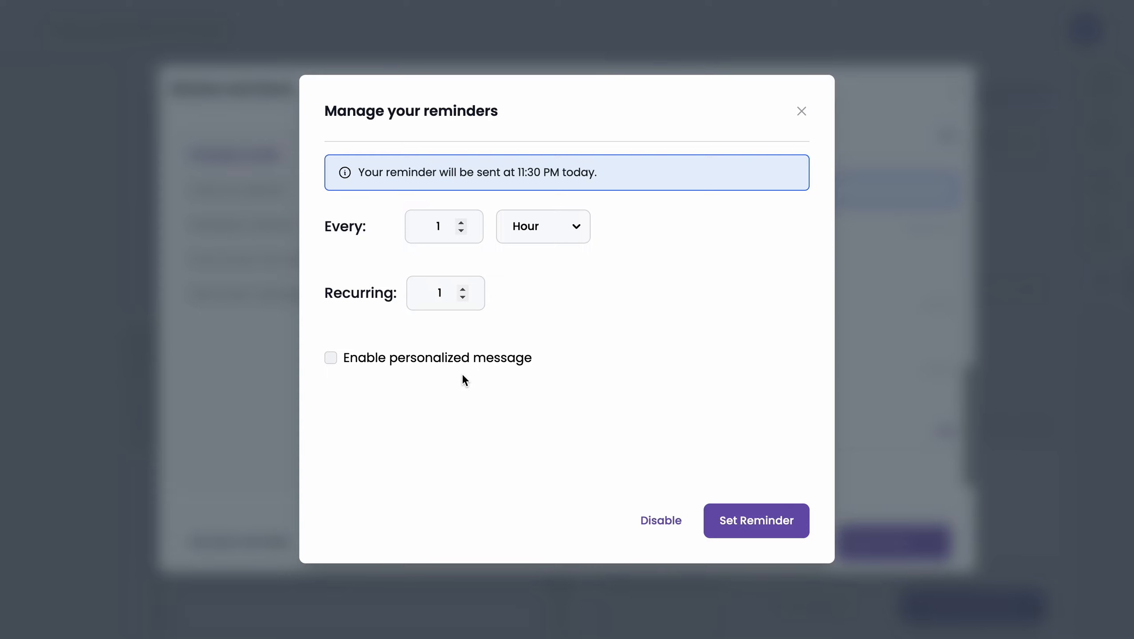
Set the auto reminder to recur 3 times
{"action": "left_click", "coordinate": [462, 289]}
{"action": "left_click", "coordinate": [463, 288]}
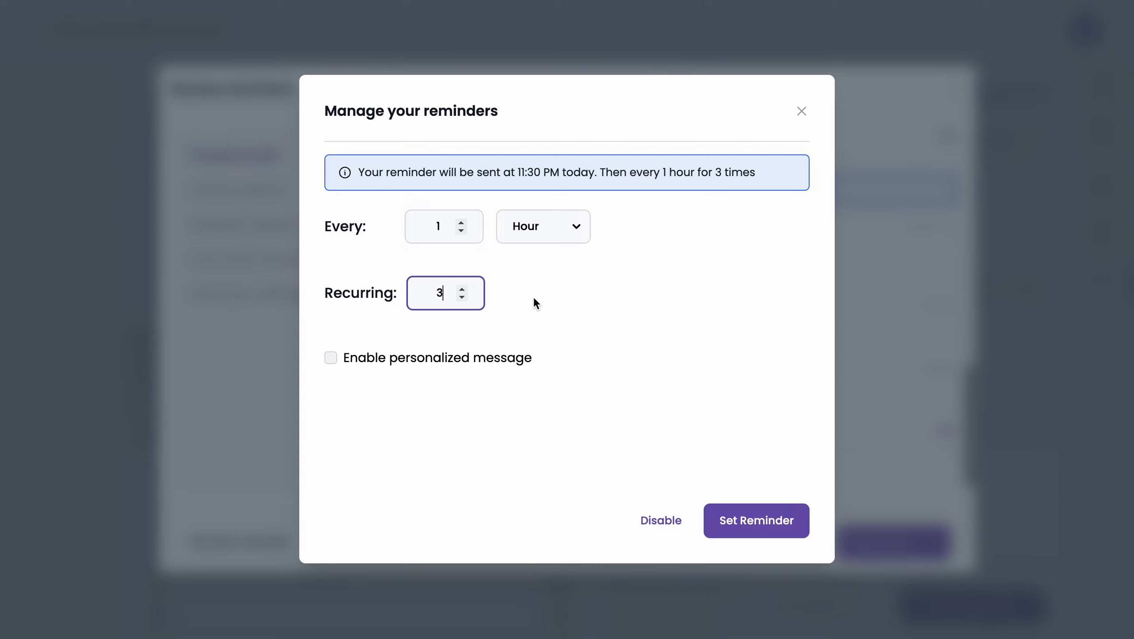
{"action": "left_click", "coordinate": [800, 118]}
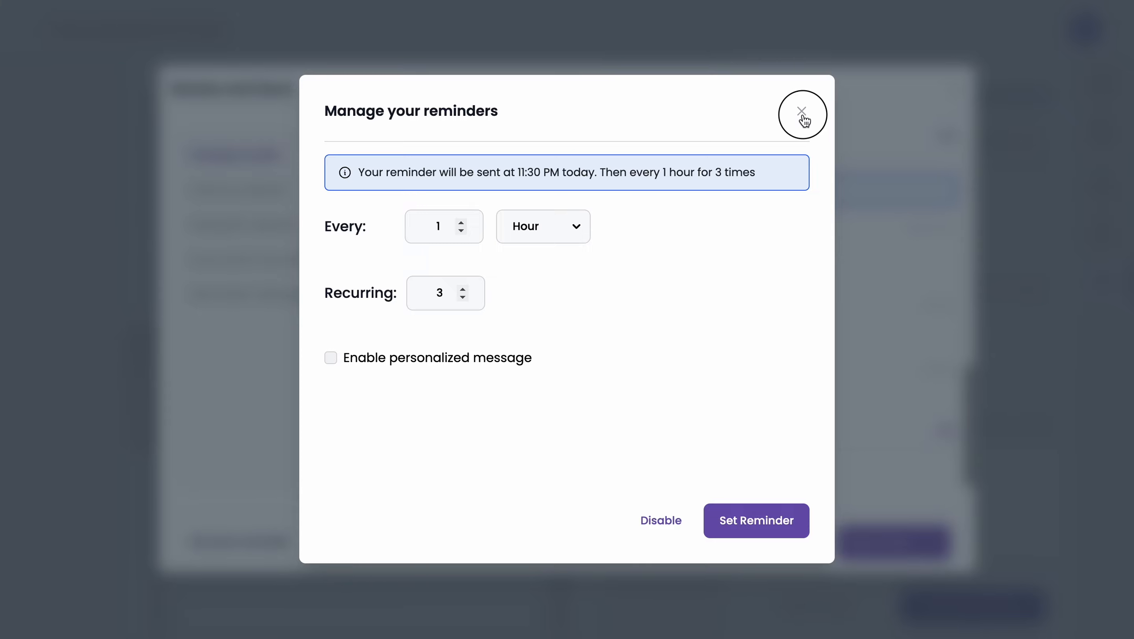
{"action": "left_click", "coordinate": [800, 112]}
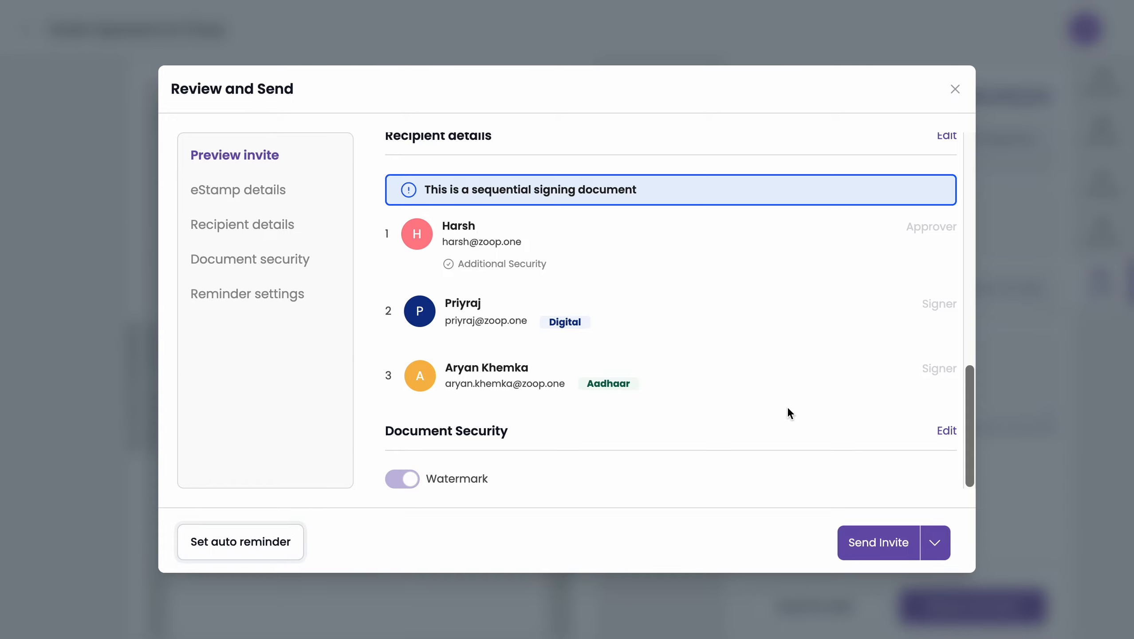
Look at the schedule option, cancel it, and send the Vendor Agreement invite immediately
{"action": "left_click", "coordinate": [934, 542]}
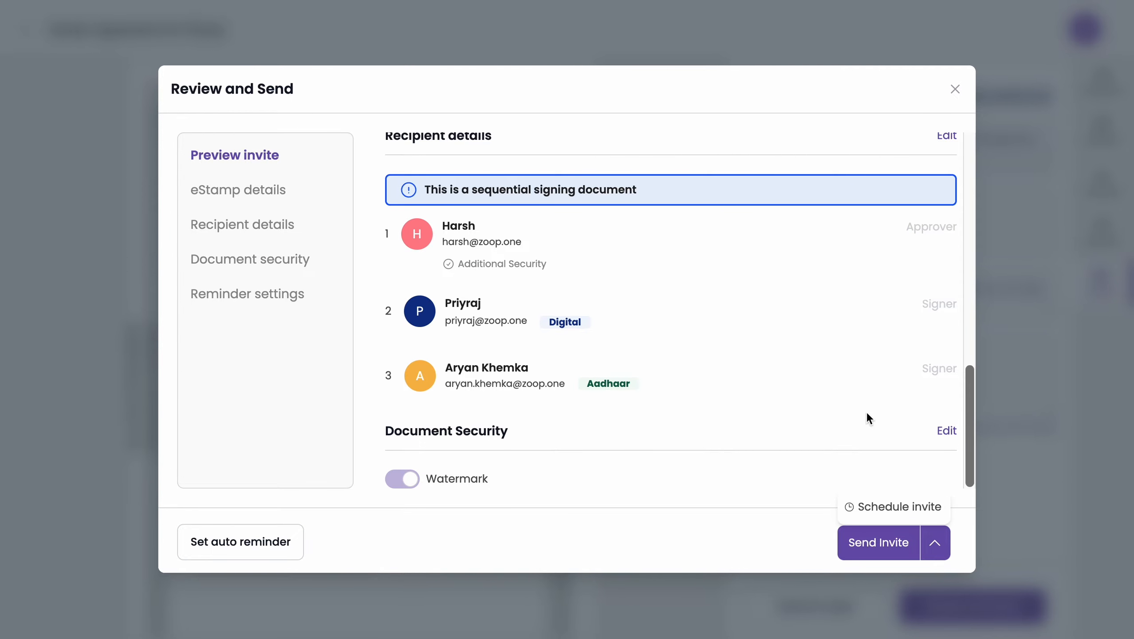
{"action": "left_click", "coordinate": [892, 504]}
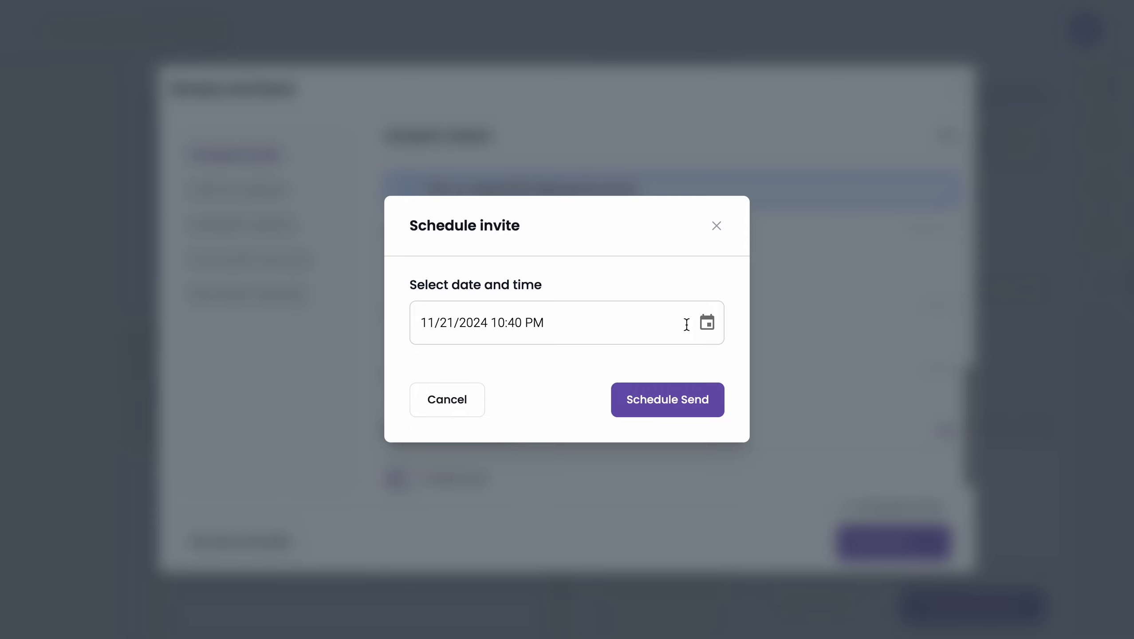
{"action": "left_click", "coordinate": [718, 229]}
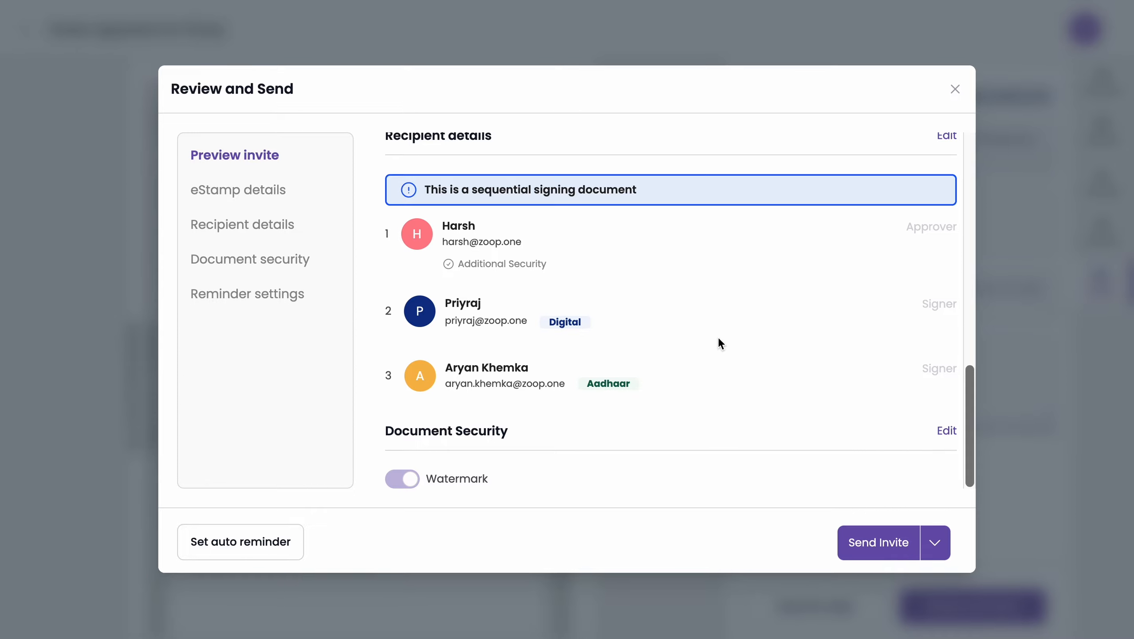
{"action": "left_click", "coordinate": [876, 541]}
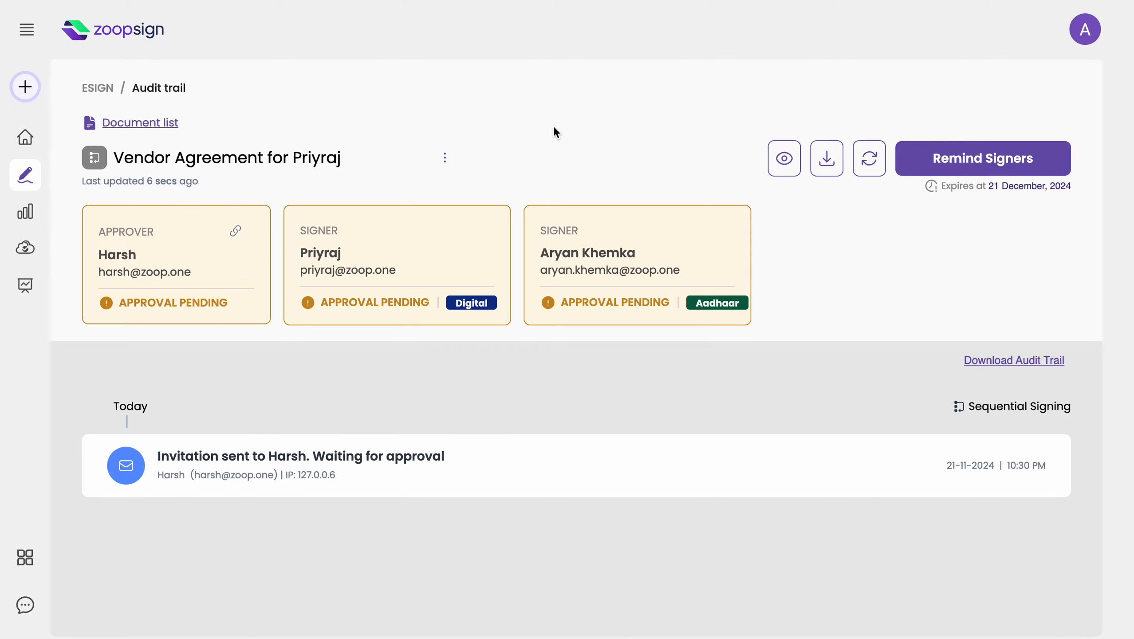
After checking the pending approval in the audit trail, open a new Chrome tab
{"action": "key", "text": "ctrl+t"}
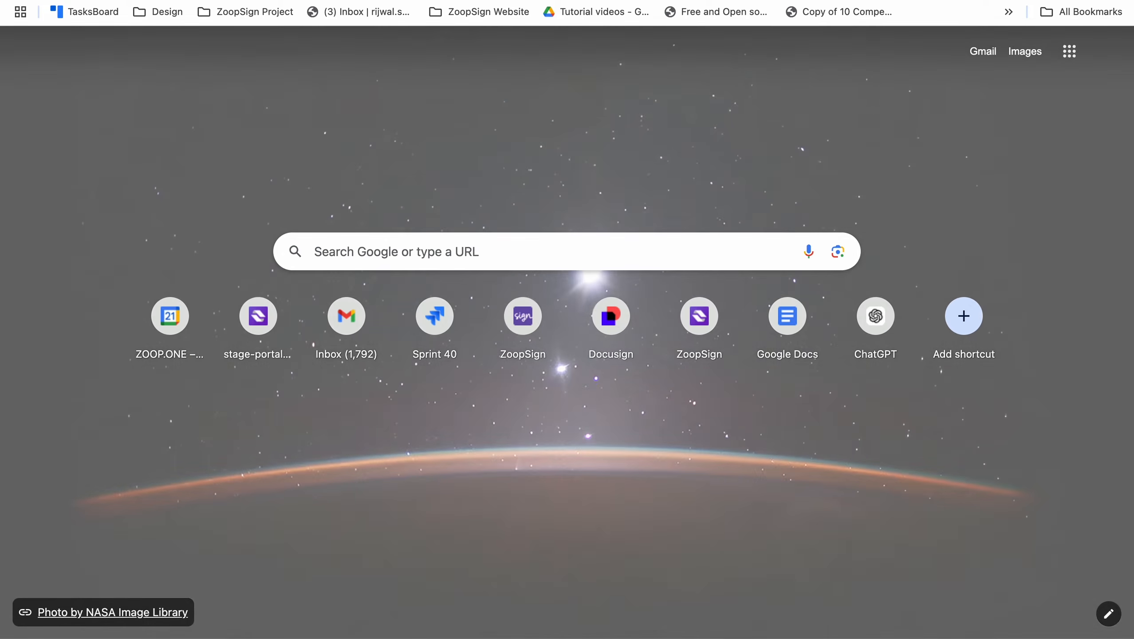
Paste and load the approver's Vendor Agreement signing link
{"action": "key", "text": "ctrl+v"}
{"action": "key", "text": "Return"}
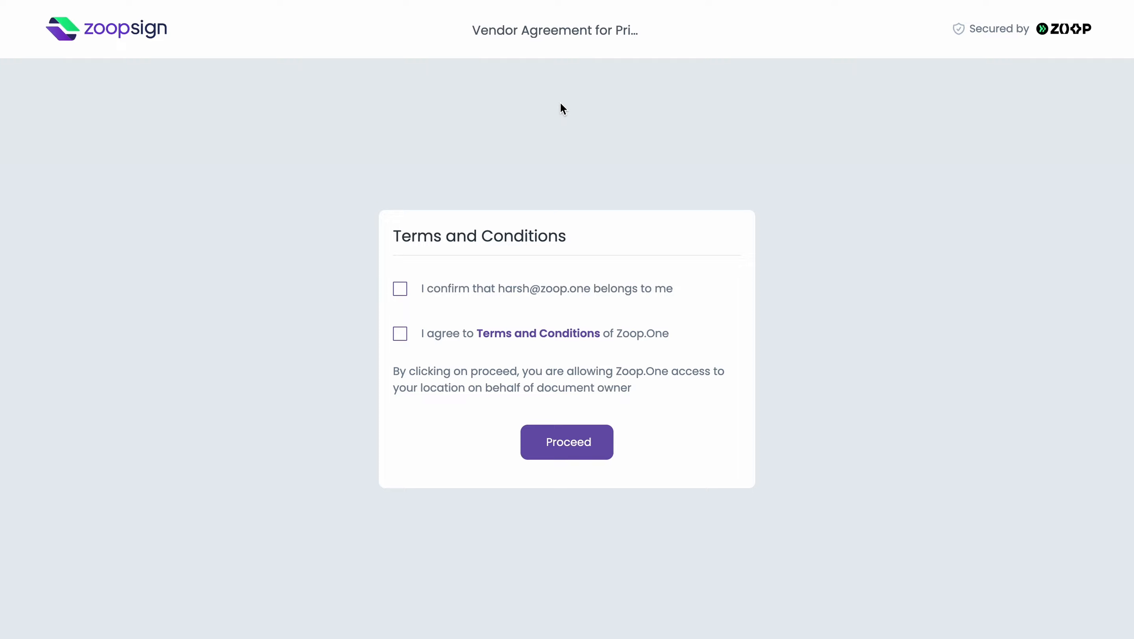
As the approver, accept the e-mail ownership and Zoop.One terms, then scroll through the Vendor Agreement
{"action": "left_click", "coordinate": [402, 289]}
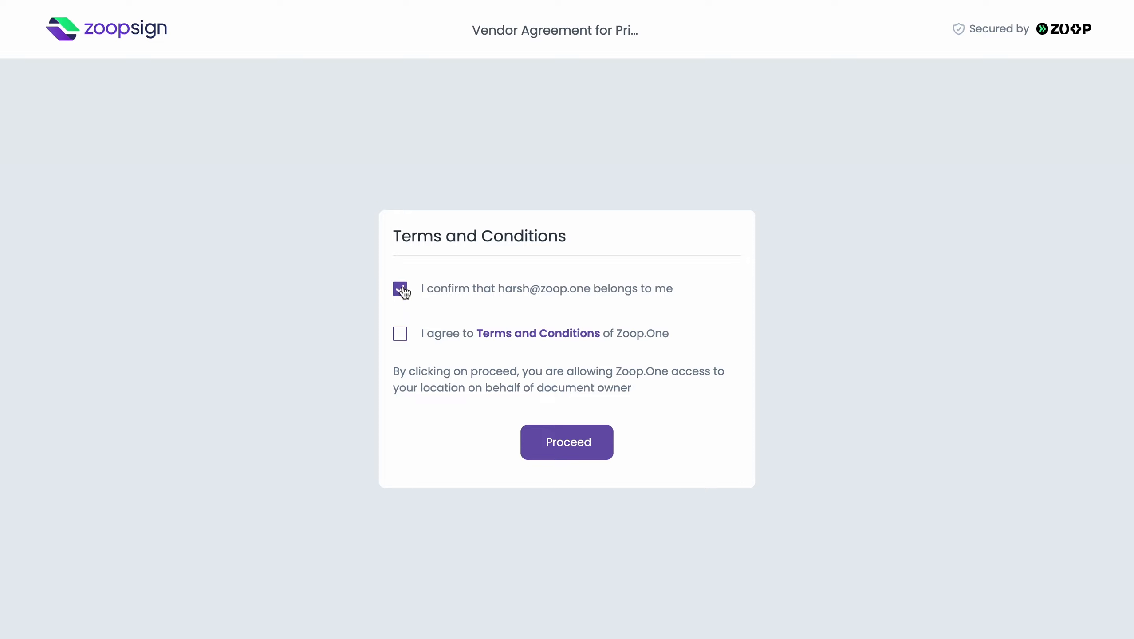
{"action": "left_click", "coordinate": [400, 333]}
{"action": "left_click", "coordinate": [562, 442]}
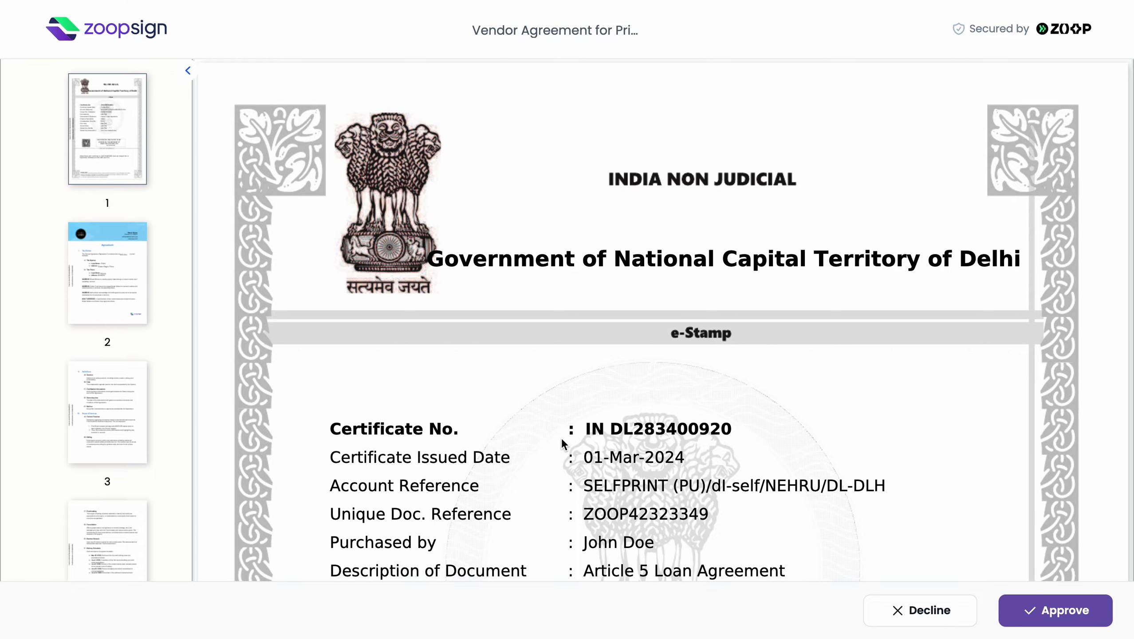
{"action": "scroll", "coordinate": [561, 442], "scroll_direction": "down", "scroll_amount": 15}
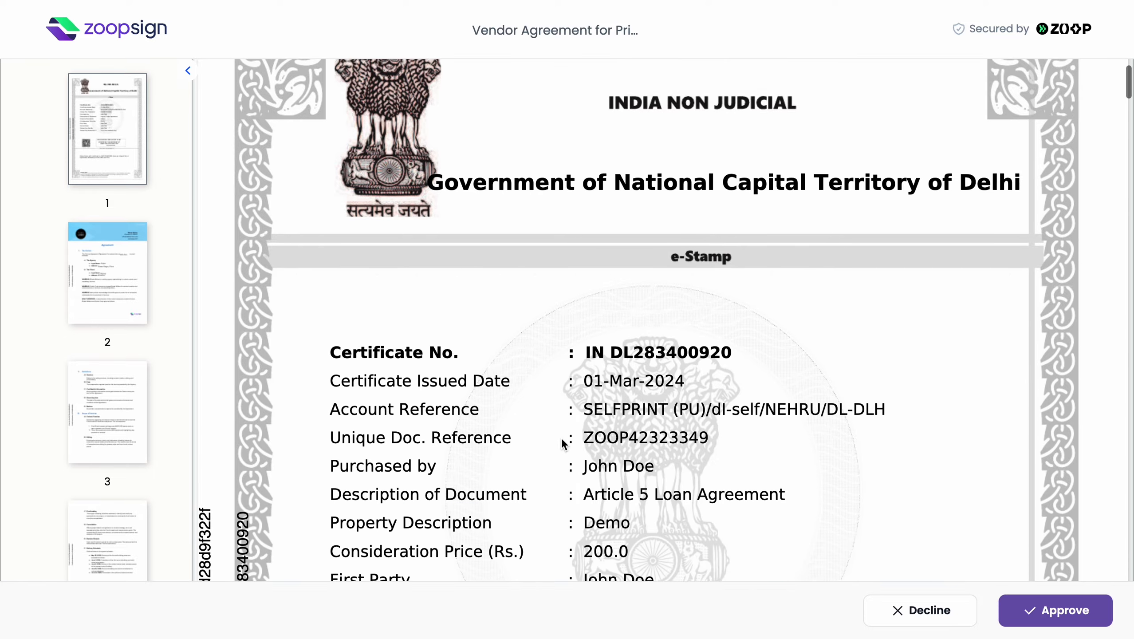
{"action": "scroll", "coordinate": [562, 439], "scroll_direction": "down", "scroll_amount": 15}
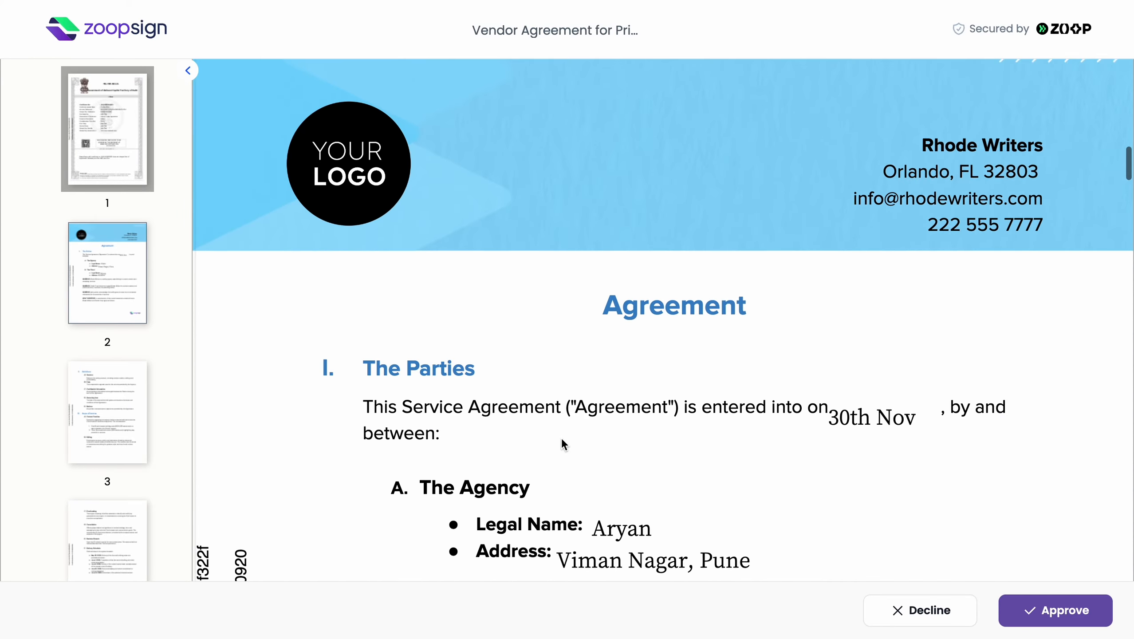
{"action": "scroll", "coordinate": [562, 439], "scroll_direction": "up", "scroll_amount": 12}
{"action": "scroll", "coordinate": [562, 439], "scroll_direction": "up", "scroll_amount": 5}
{"action": "scroll", "coordinate": [562, 439], "scroll_direction": "down", "scroll_amount": 12}
{"action": "scroll", "coordinate": [561, 438], "scroll_direction": "down", "scroll_amount": 20}
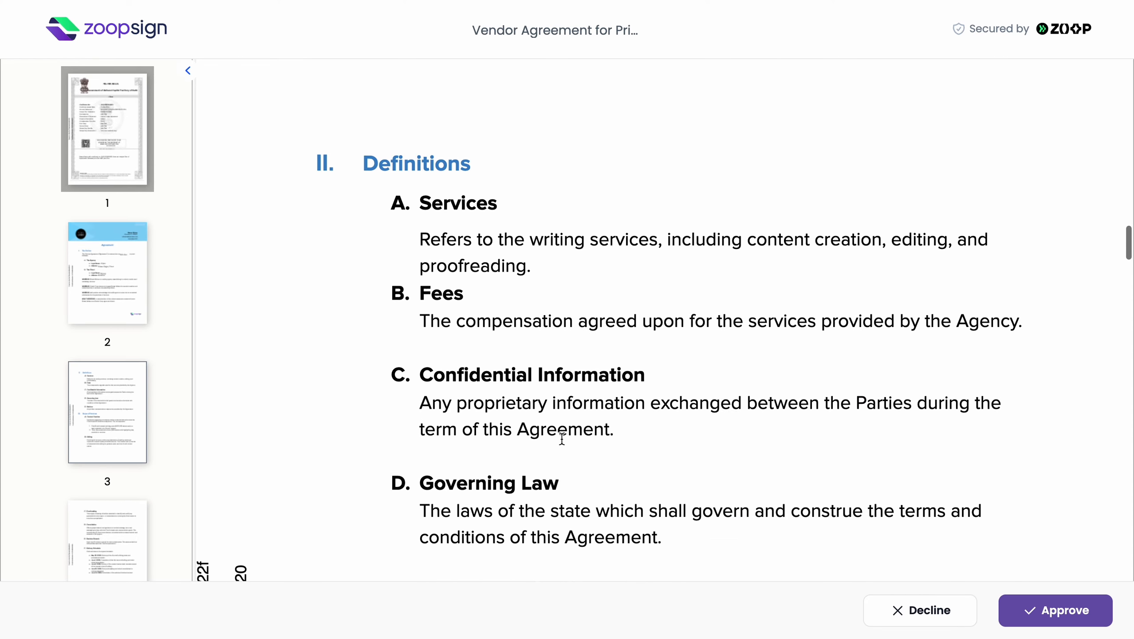
{"action": "scroll", "coordinate": [561, 437], "scroll_direction": "up", "scroll_amount": 10}
{"action": "scroll", "coordinate": [561, 439], "scroll_direction": "up", "scroll_amount": 15}
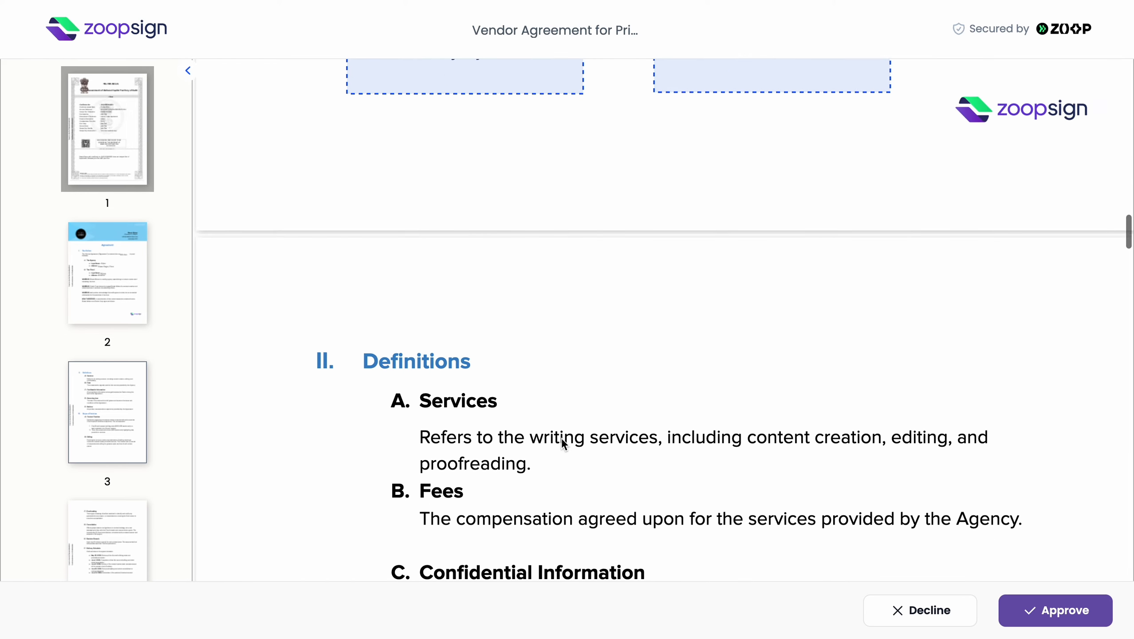
{"action": "scroll", "coordinate": [561, 439], "scroll_direction": "down", "scroll_amount": 10}
{"action": "scroll", "coordinate": [560, 438], "scroll_direction": "down", "scroll_amount": 20}
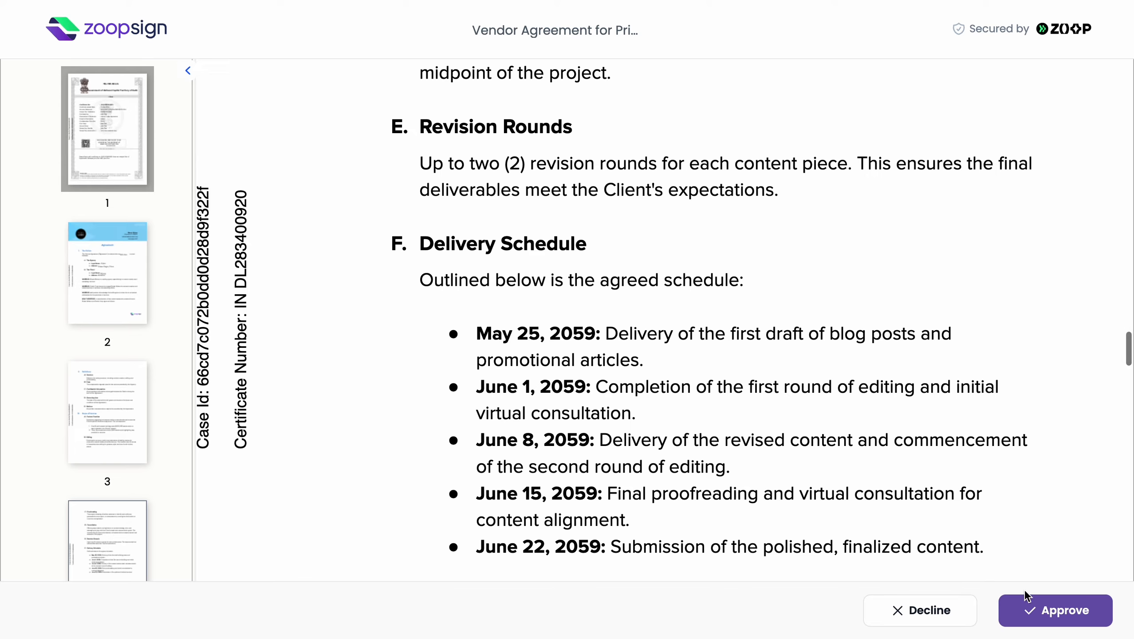
{"action": "scroll", "coordinate": [654, 327], "scroll_direction": "down", "scroll_amount": 5}
{"action": "scroll", "coordinate": [654, 331], "scroll_direction": "down", "scroll_amount": 10}
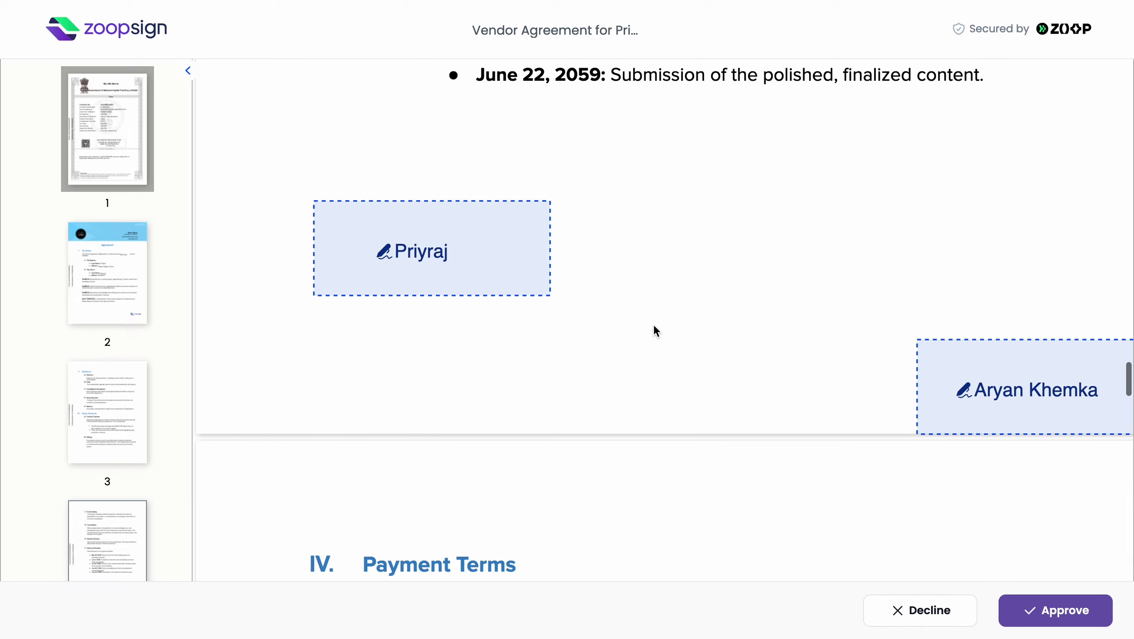
Dismiss the Decline prompt, approve the Vendor Agreement, and acknowledge the confirmation
{"action": "left_click", "coordinate": [917, 612]}
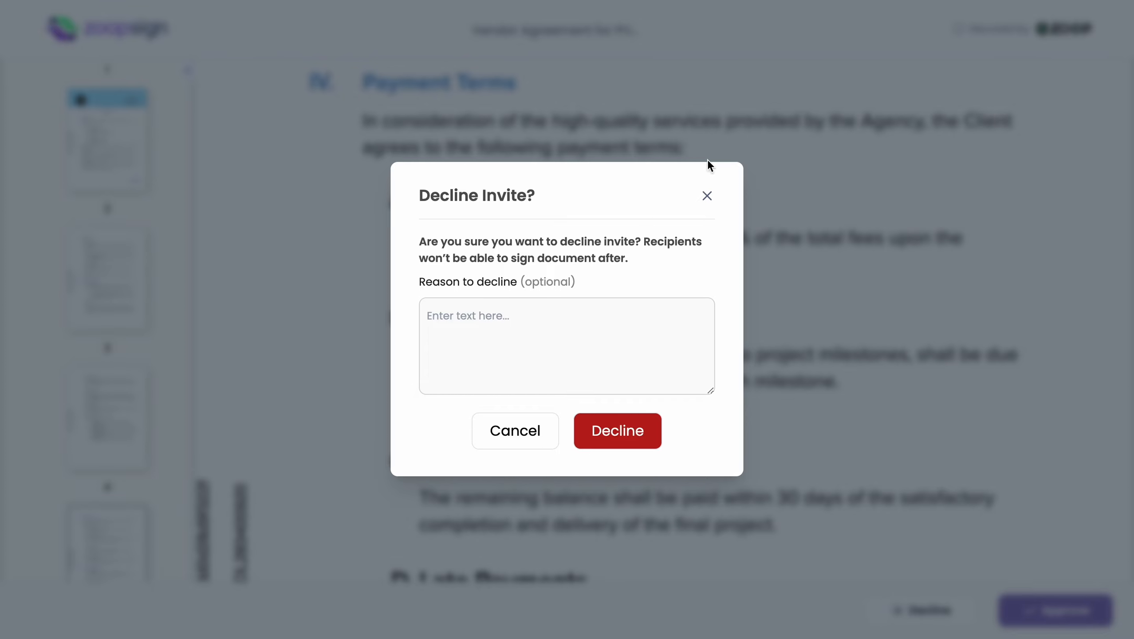
{"action": "left_click", "coordinate": [707, 196]}
{"action": "scroll", "coordinate": [926, 412], "scroll_direction": "down", "scroll_amount": 1}
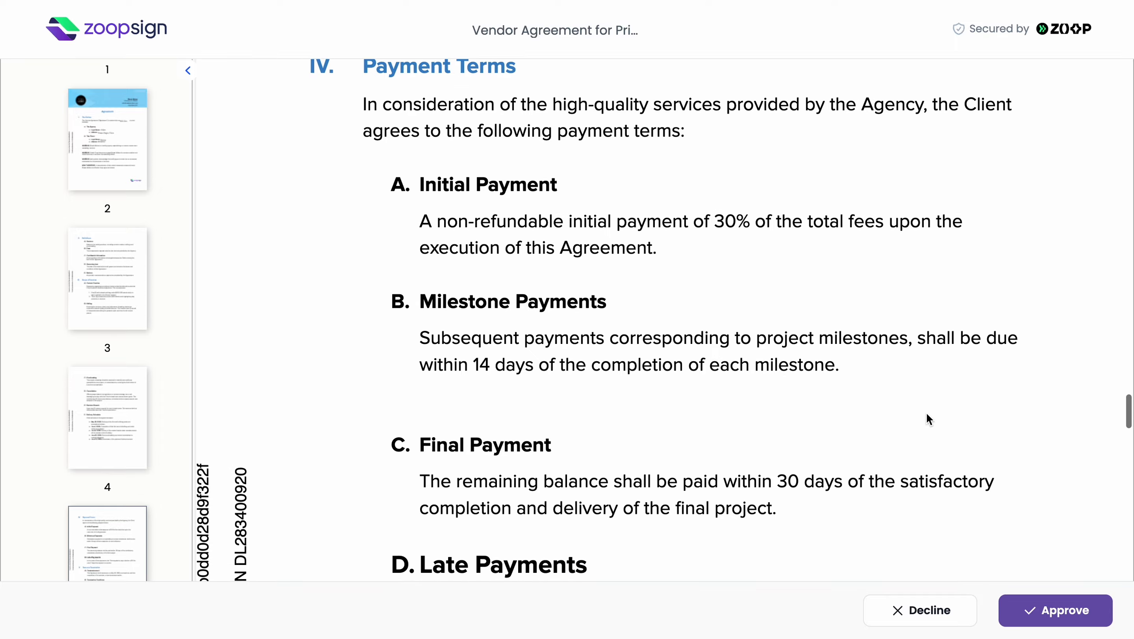
{"action": "left_click", "coordinate": [1086, 609]}
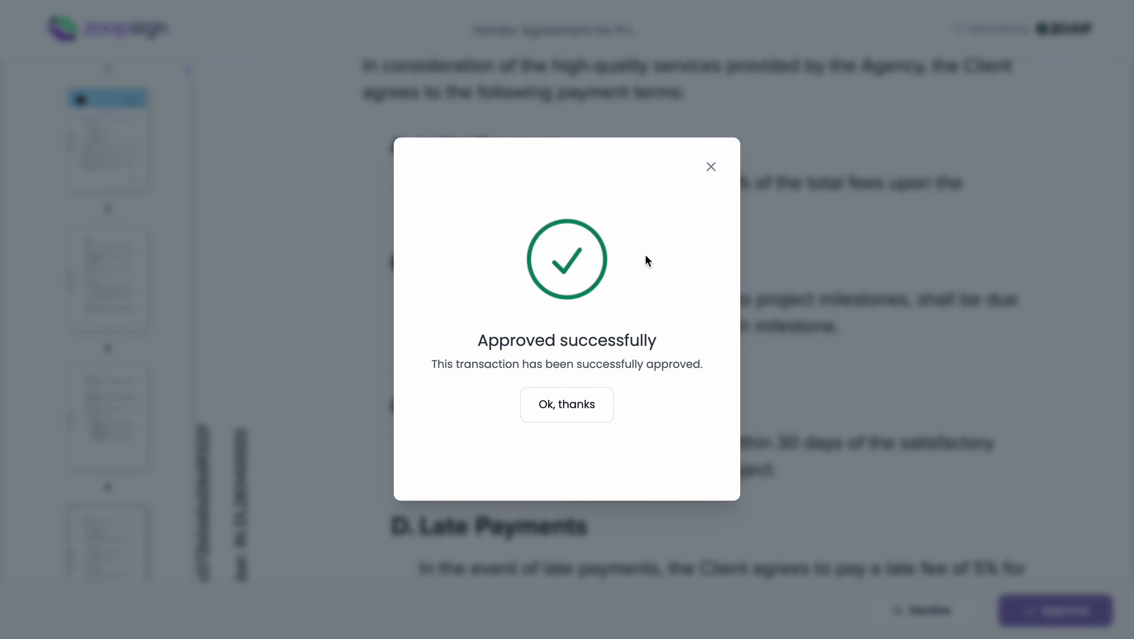
{"action": "left_click", "coordinate": [583, 410]}
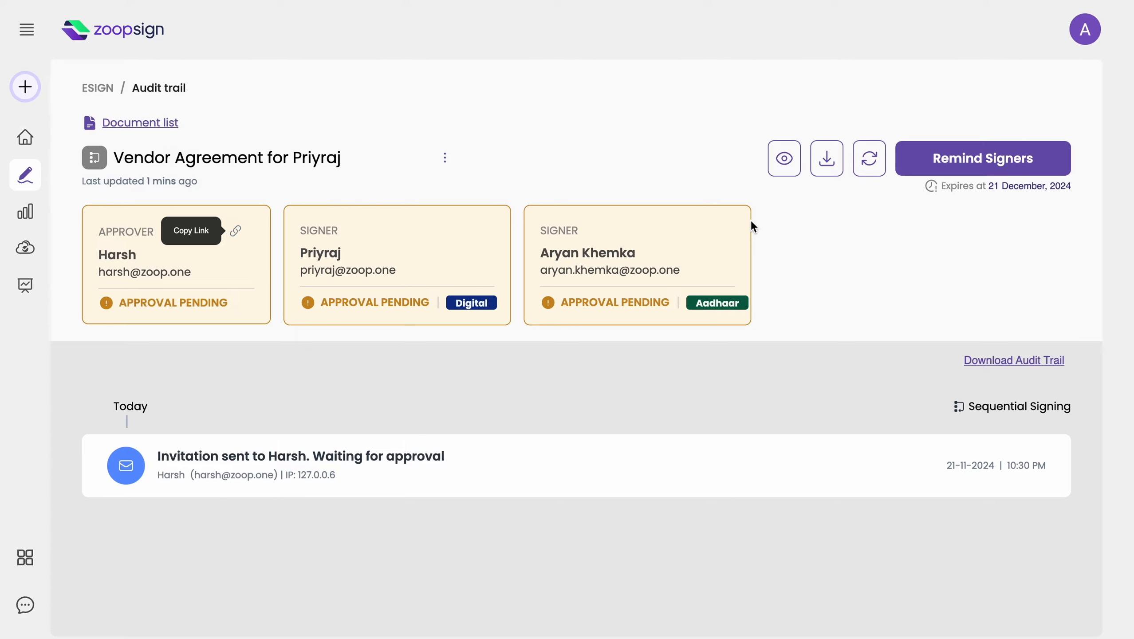
Refresh the audit trail to show the recorded approval, then copy the Digital signer's signing link
{"action": "left_click", "coordinate": [868, 158]}
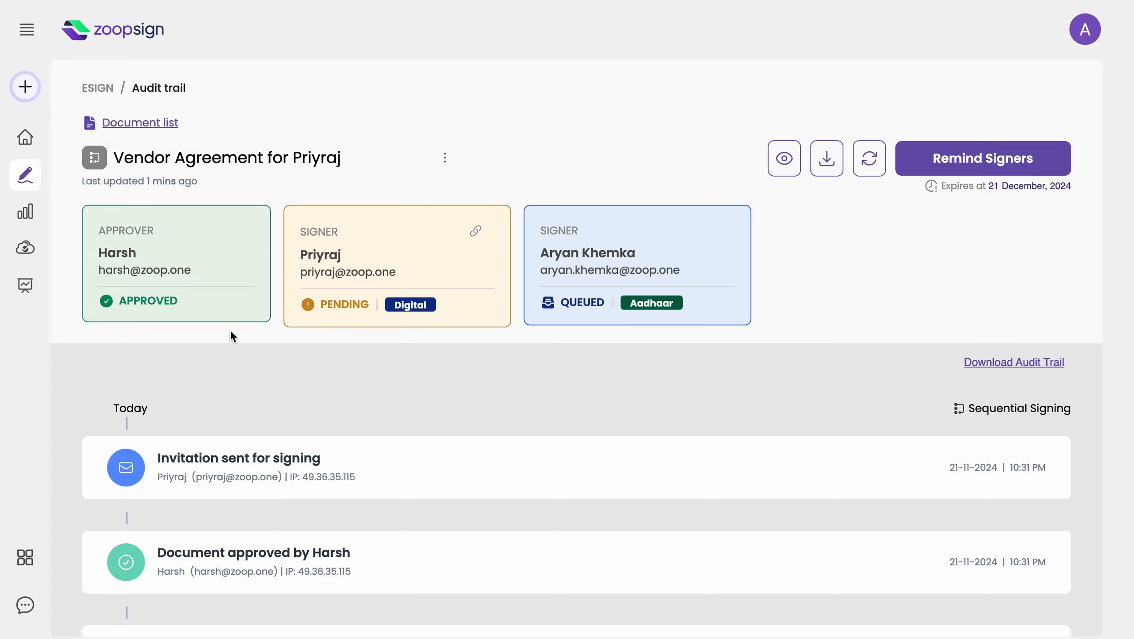
{"action": "scroll", "coordinate": [241, 346], "scroll_direction": "down", "scroll_amount": 5}
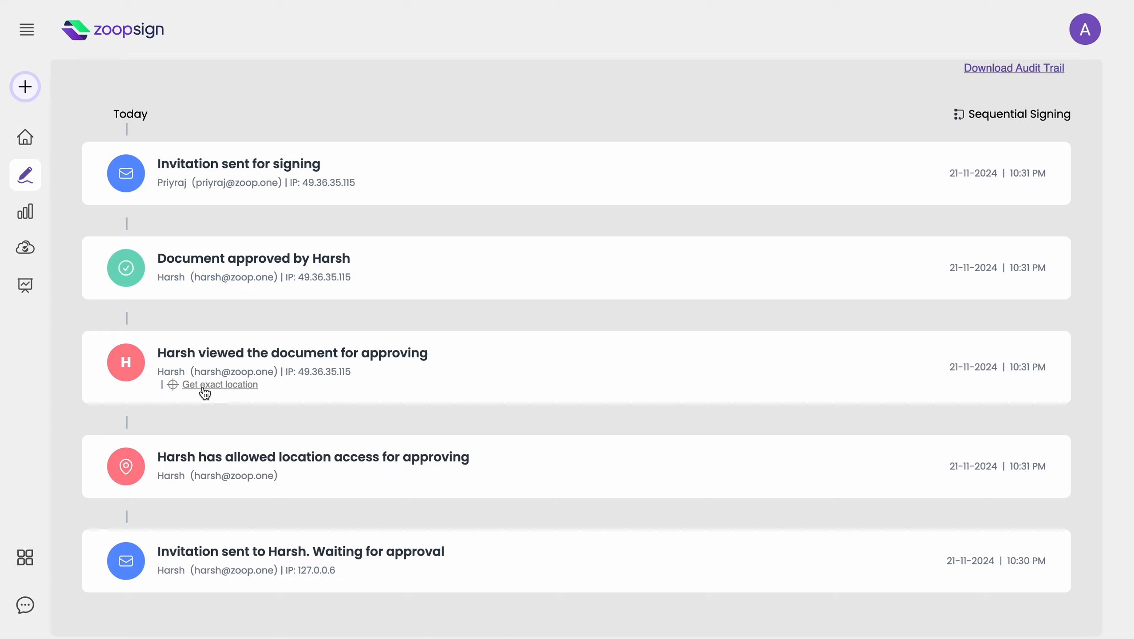
{"action": "scroll", "coordinate": [425, 370], "scroll_direction": "up", "scroll_amount": 5}
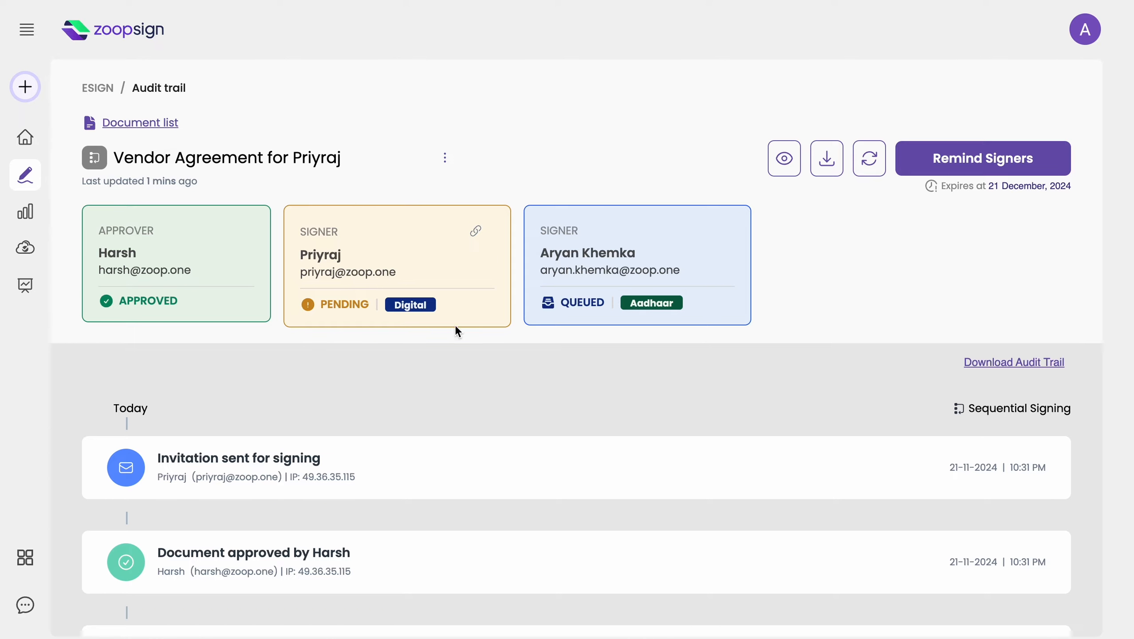
{"action": "left_click", "coordinate": [475, 231]}
Load the copied Digital signer link in a new browser tab
{"action": "key", "text": "ctrl+t"}
{"action": "key", "text": "ctrl+v"}
{"action": "key", "text": "Return"}
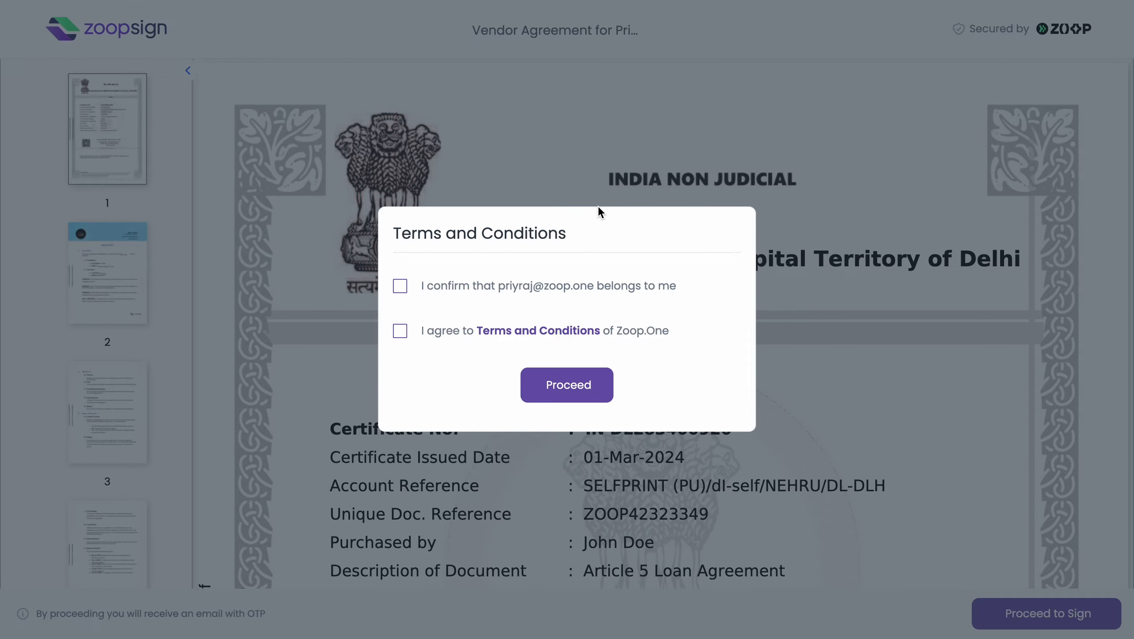
Accept both terms, scroll through the agreement, and proceed to sign so the OTP is sent
{"action": "left_click", "coordinate": [400, 285]}
{"action": "left_click", "coordinate": [400, 331]}
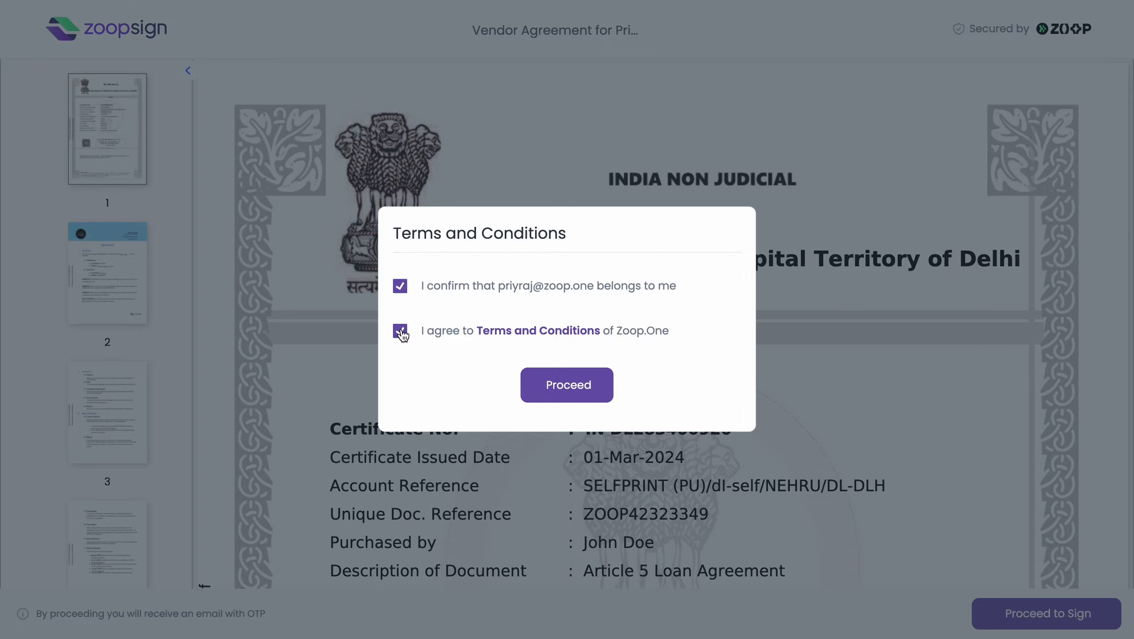
{"action": "left_click", "coordinate": [557, 386]}
{"action": "scroll", "coordinate": [556, 382], "scroll_direction": "down", "scroll_amount": 15}
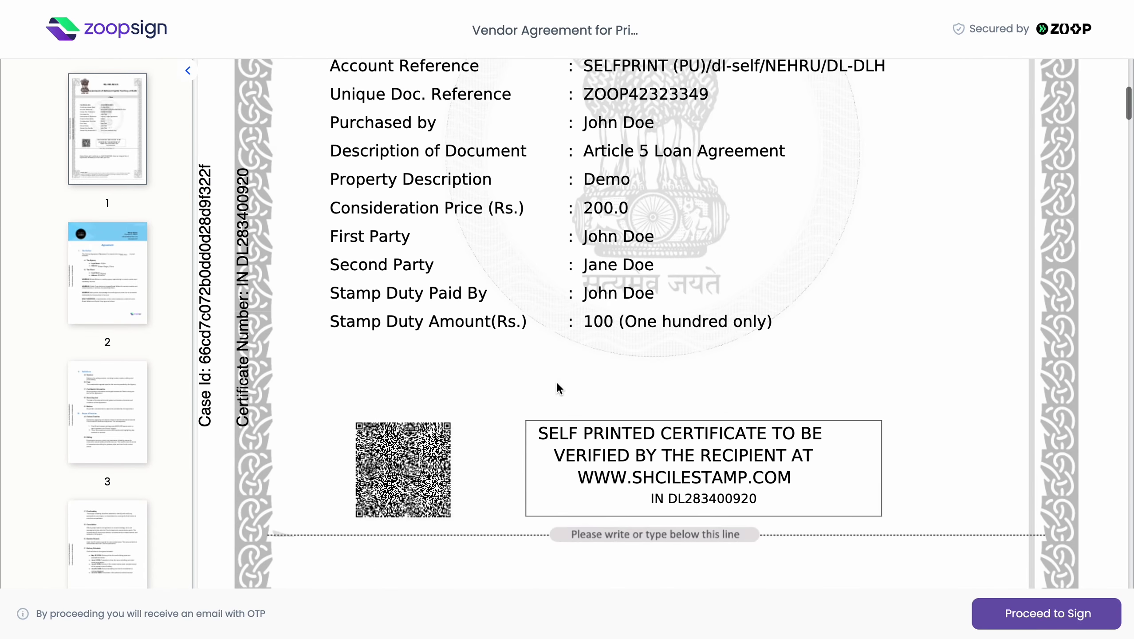
{"action": "scroll", "coordinate": [557, 383], "scroll_direction": "down", "scroll_amount": 10}
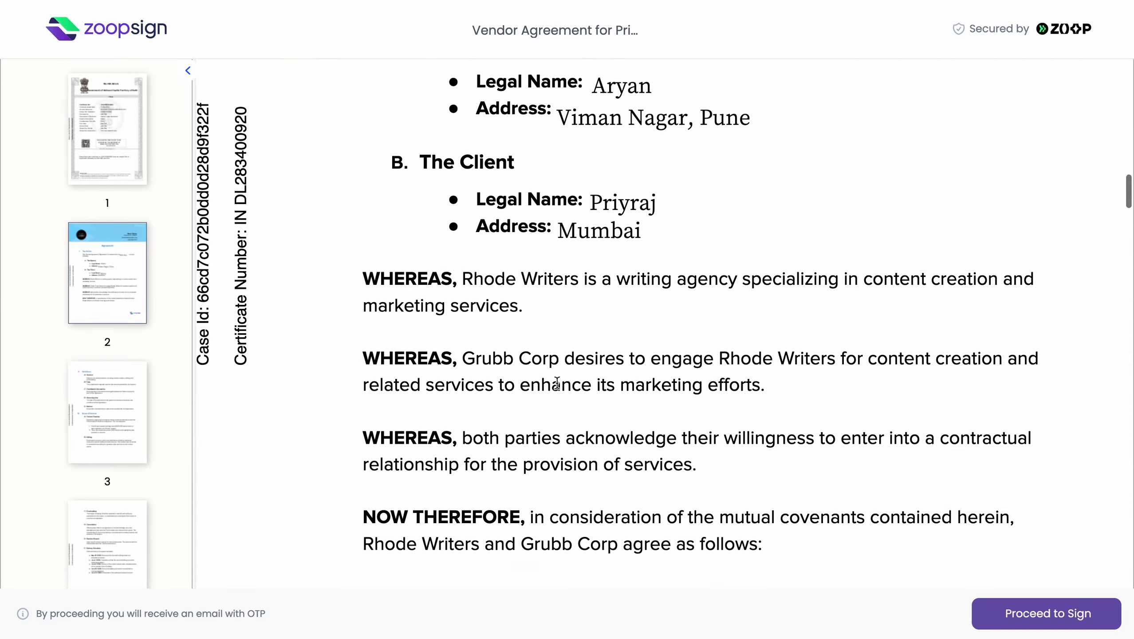
{"action": "scroll", "coordinate": [557, 384], "scroll_direction": "up", "scroll_amount": 15}
{"action": "scroll", "coordinate": [558, 387], "scroll_direction": "up", "scroll_amount": 5}
{"action": "scroll", "coordinate": [558, 387], "scroll_direction": "down", "scroll_amount": 15}
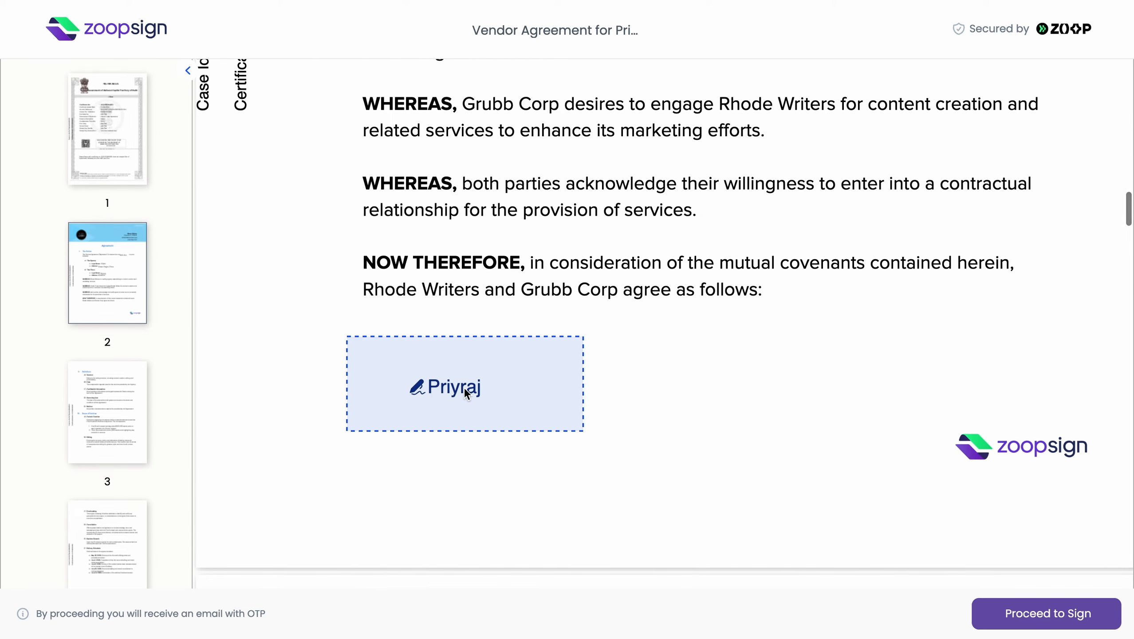
{"action": "scroll", "coordinate": [746, 338], "scroll_direction": "down", "scroll_amount": 15}
{"action": "scroll", "coordinate": [746, 336], "scroll_direction": "down", "scroll_amount": 5}
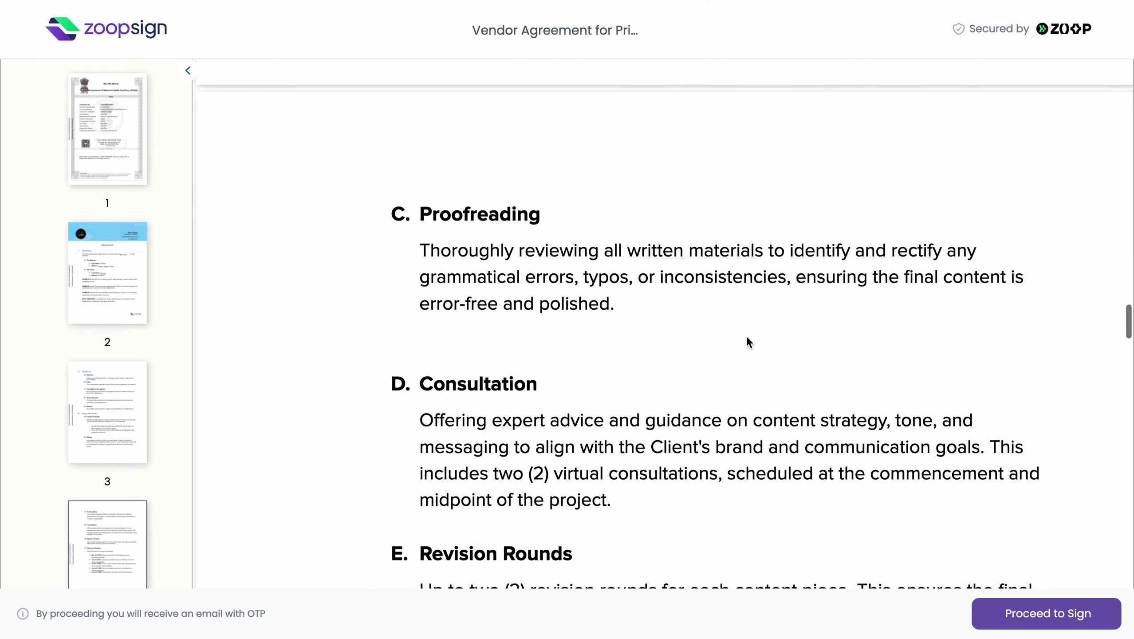
{"action": "scroll", "coordinate": [746, 337], "scroll_direction": "up", "scroll_amount": 15}
{"action": "left_click", "coordinate": [998, 611]}
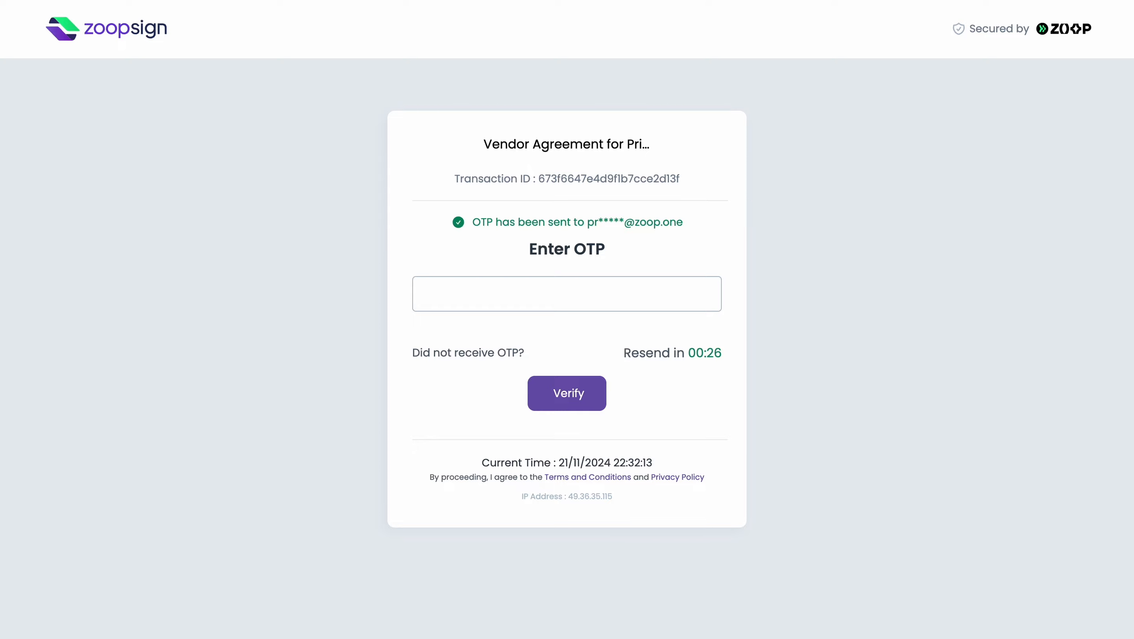
Enter the e-mailed one-time code and verify it
{"action": "left_click", "coordinate": [637, 286]}
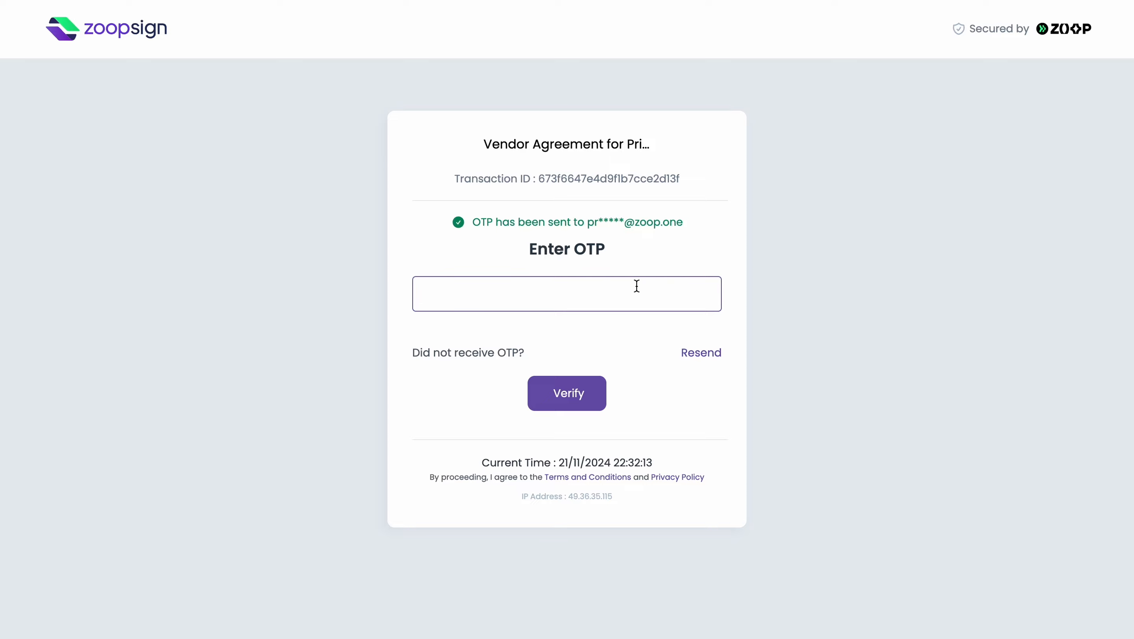
{"action": "left_click", "coordinate": [560, 394]}
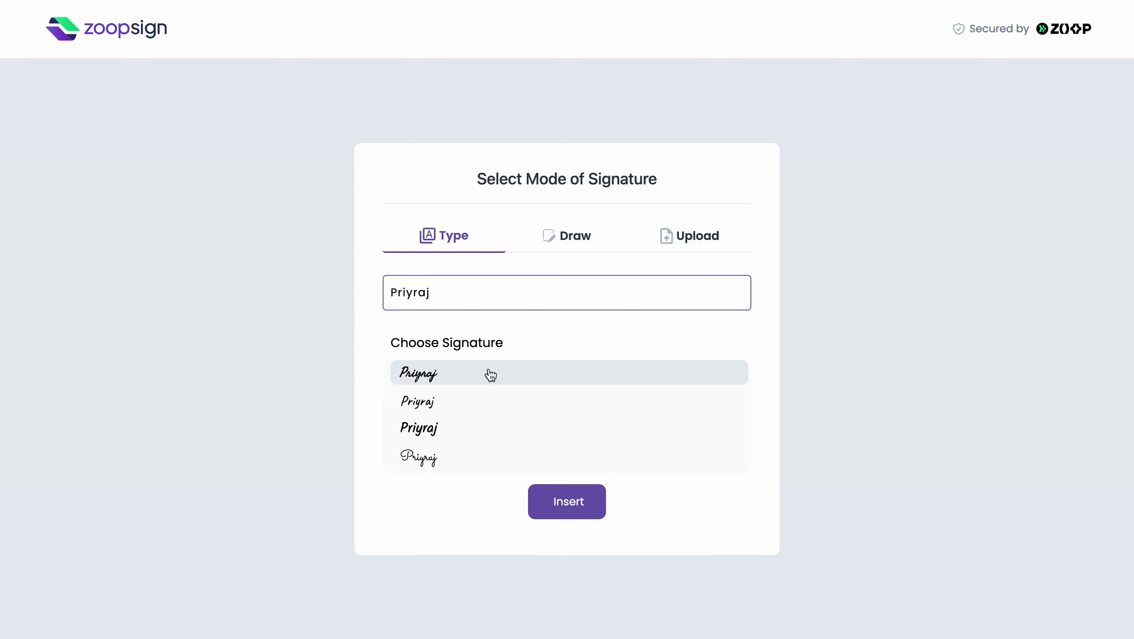
Try the Draw and Upload signature modes, then insert a typed-name signature style
{"action": "left_click", "coordinate": [574, 249]}
{"action": "mouse_move", "coordinate": [529, 358]}
{"action": "left_mouse_down"}
{"action": "mouse_move", "coordinate": [550, 375]}
{"action": "mouse_move", "coordinate": [667, 328]}
{"action": "left_mouse_up"}
{"action": "left_click", "coordinate": [695, 221]}
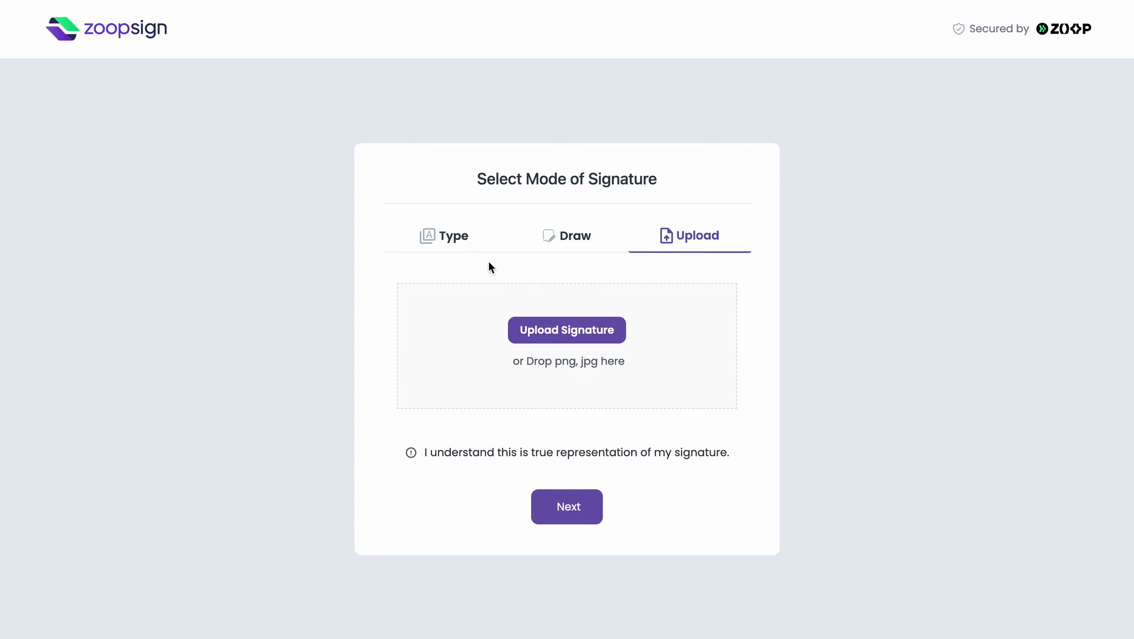
{"action": "left_click", "coordinate": [449, 237]}
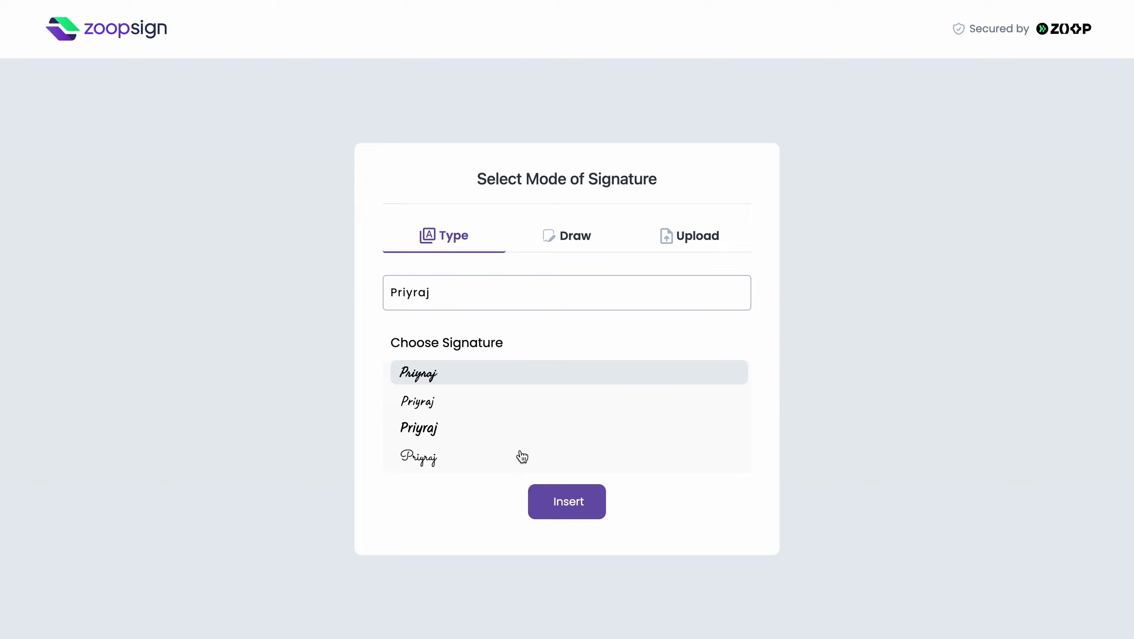
{"action": "left_click", "coordinate": [556, 501]}
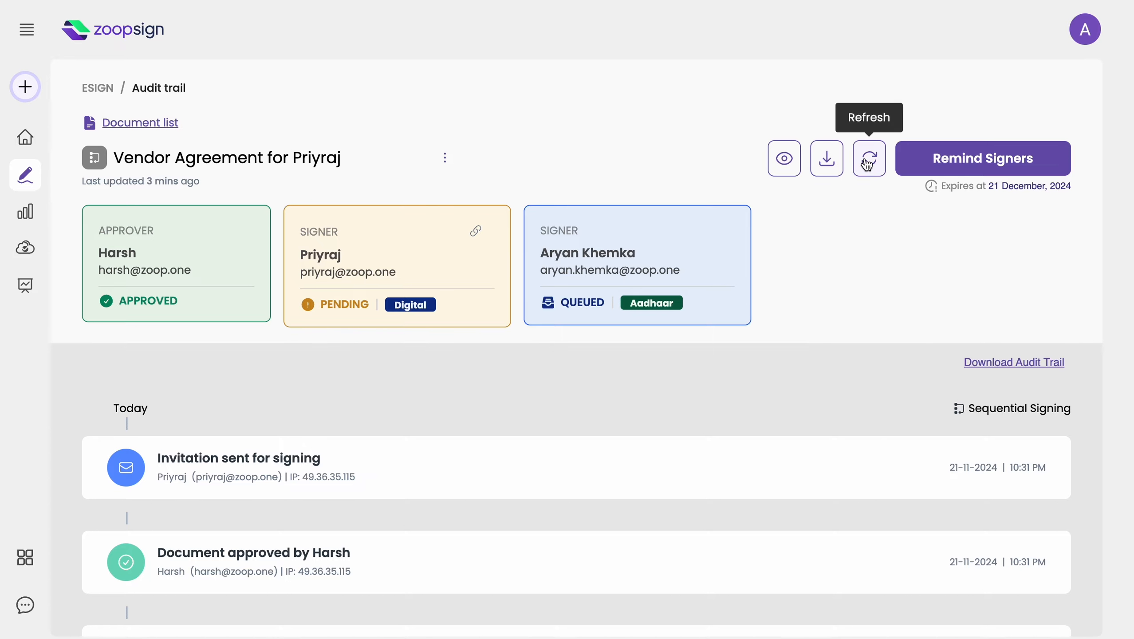
{"action": "left_click", "coordinate": [868, 158]}
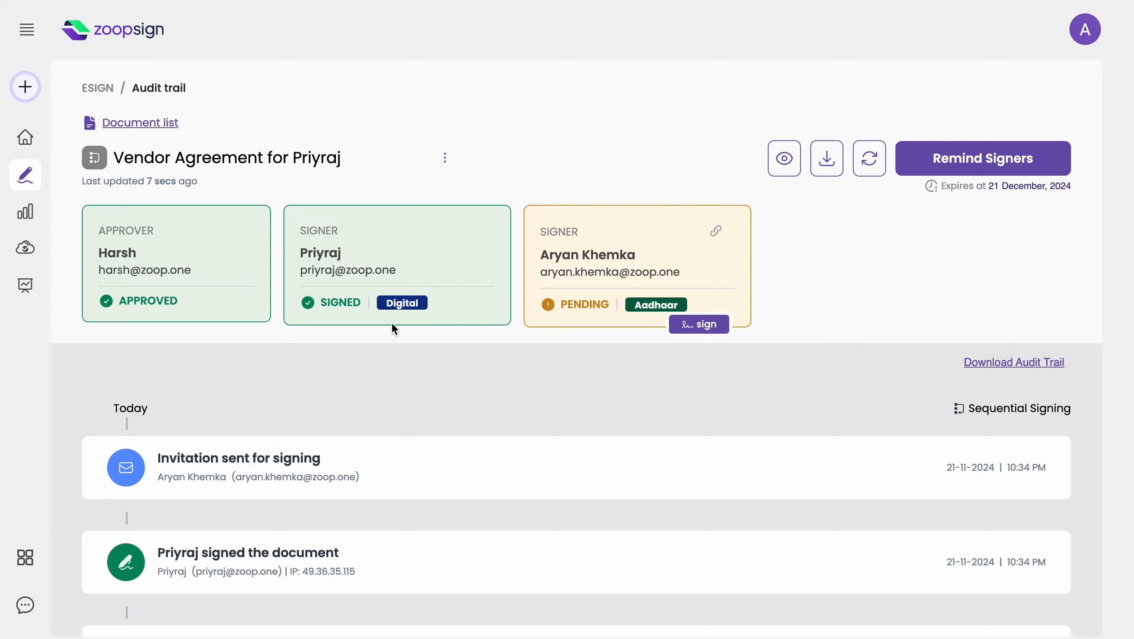
{"action": "scroll", "coordinate": [410, 443], "scroll_direction": "down", "scroll_amount": 5}
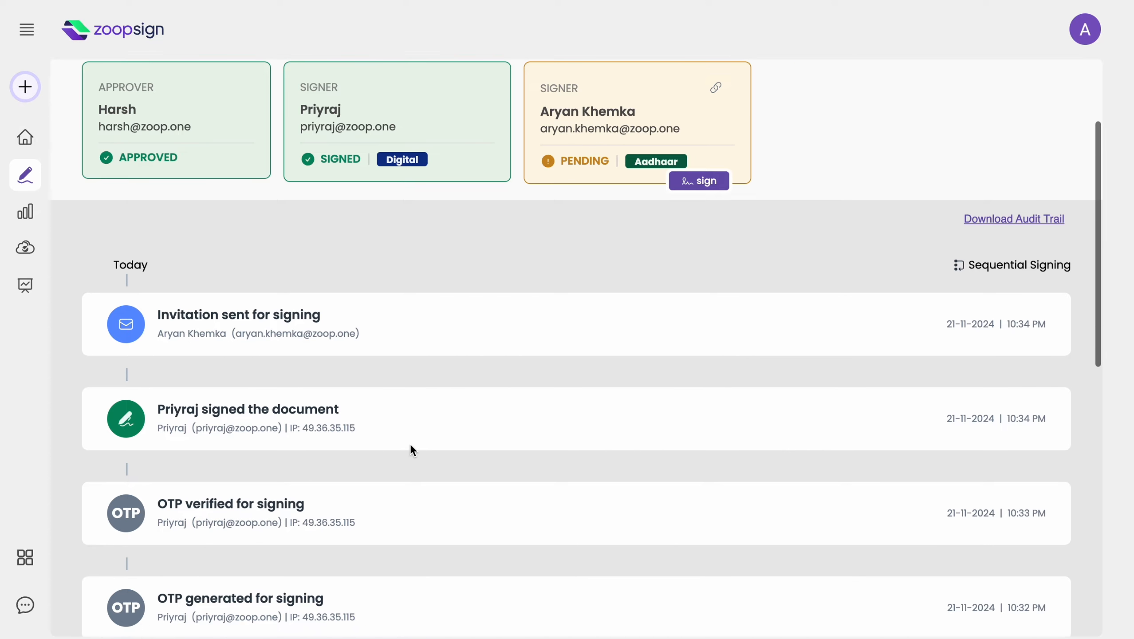
{"action": "scroll", "coordinate": [410, 443], "scroll_direction": "down", "scroll_amount": 2}
{"action": "scroll", "coordinate": [410, 443], "scroll_direction": "up", "scroll_amount": 6}
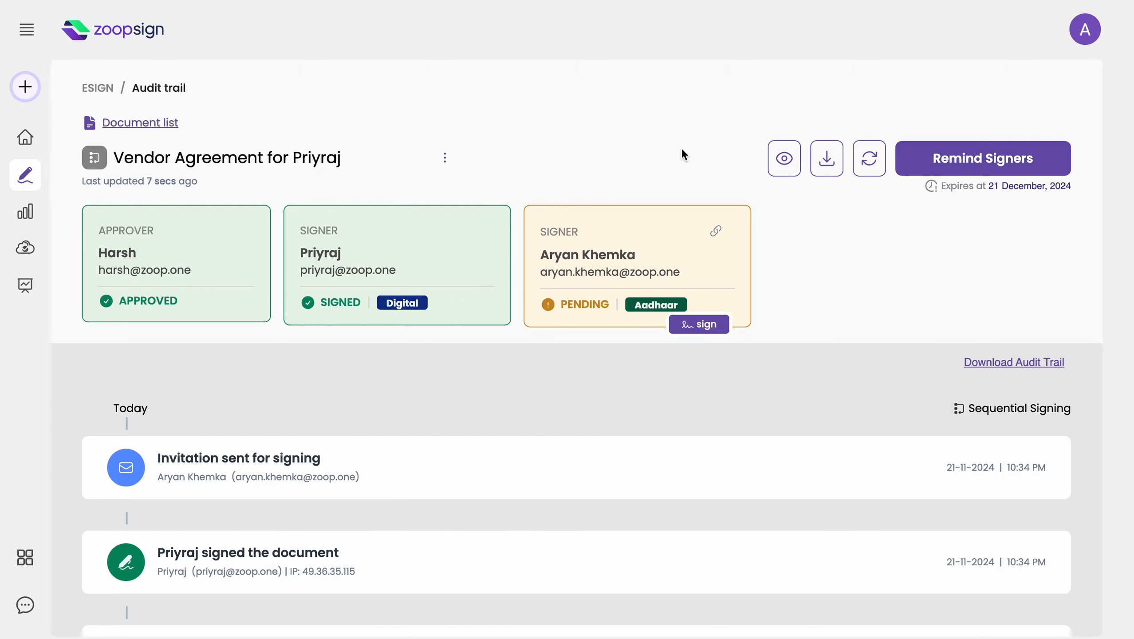
Start signing as the Aadhaar signer, accept both terms, review the document, and continue to Protean
{"action": "left_click", "coordinate": [698, 325]}
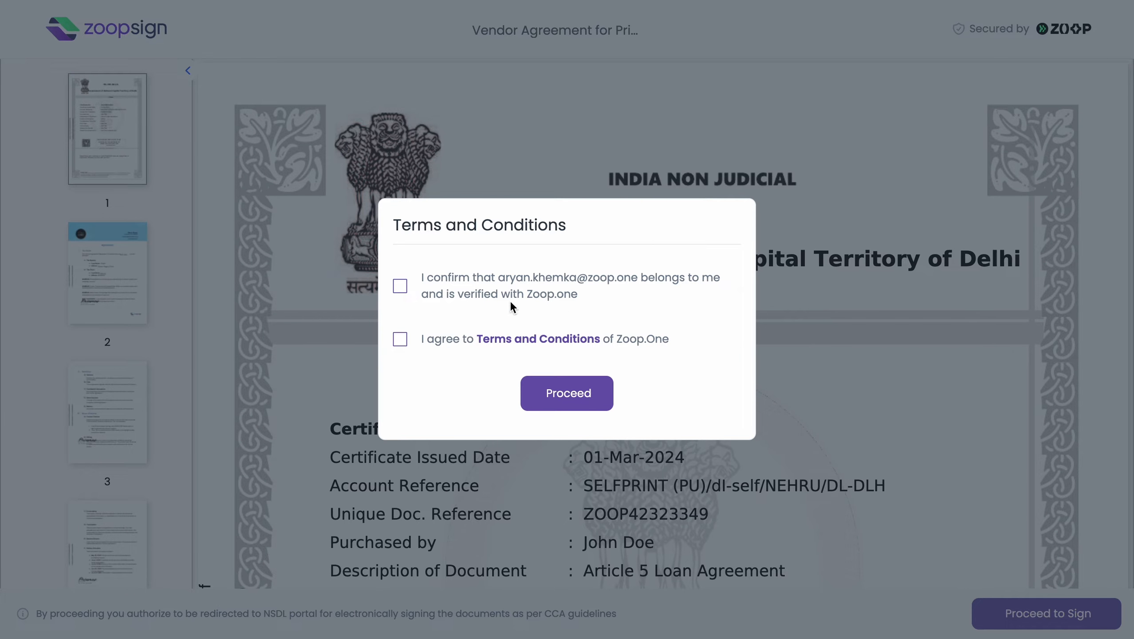
{"action": "left_click", "coordinate": [400, 285]}
{"action": "left_click", "coordinate": [401, 341]}
{"action": "left_click", "coordinate": [569, 403]}
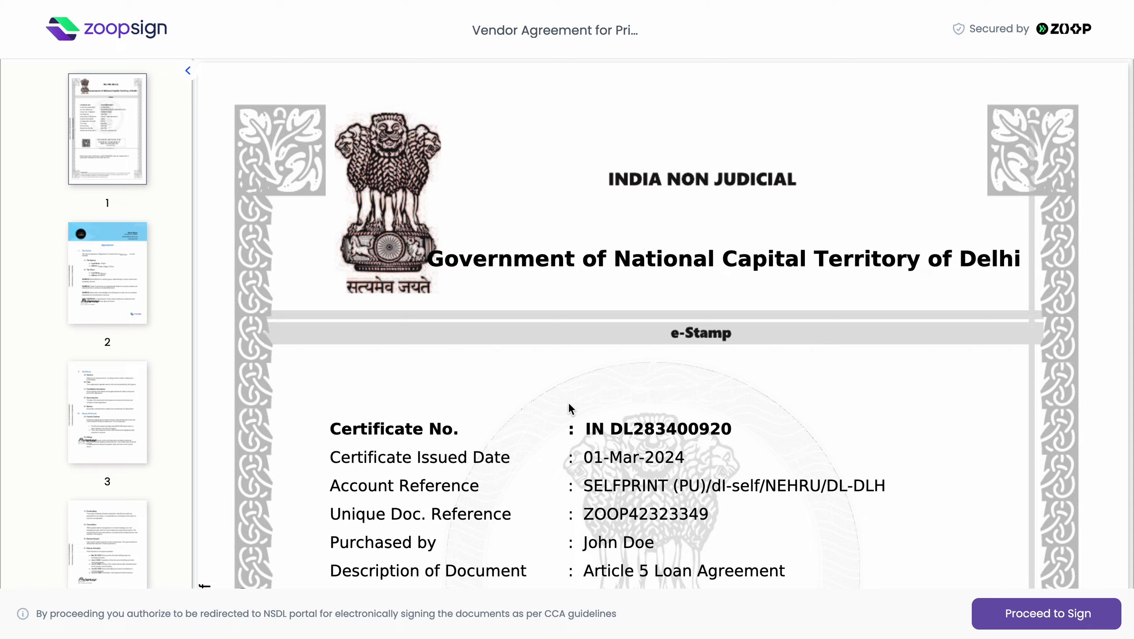
{"action": "scroll", "coordinate": [569, 402], "scroll_direction": "down", "scroll_amount": 15}
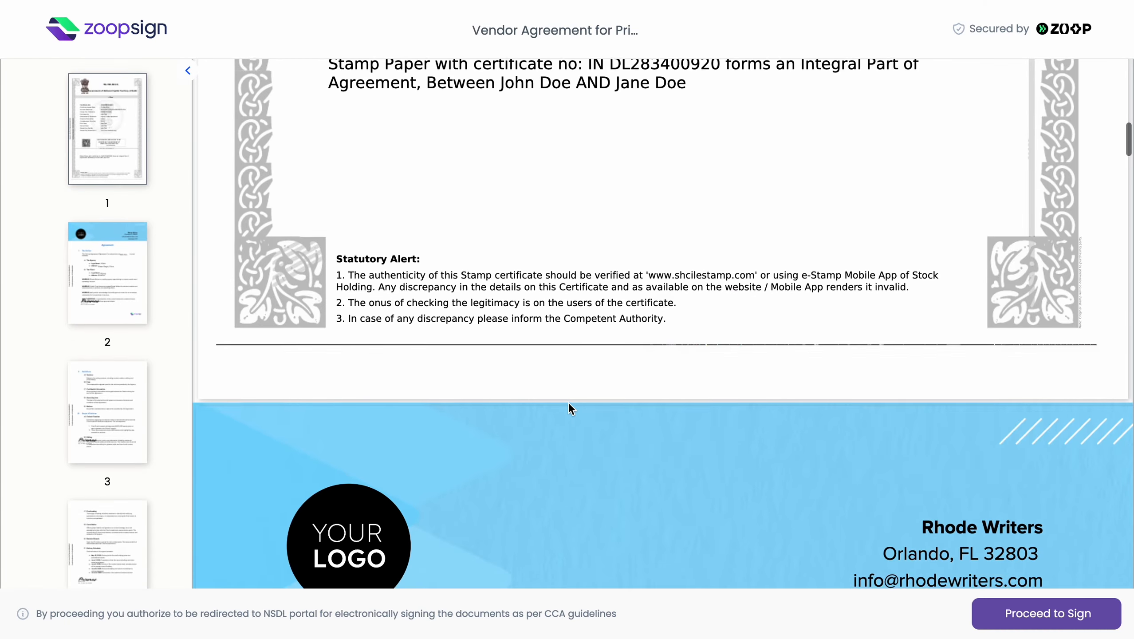
{"action": "scroll", "coordinate": [569, 403], "scroll_direction": "down", "scroll_amount": 15}
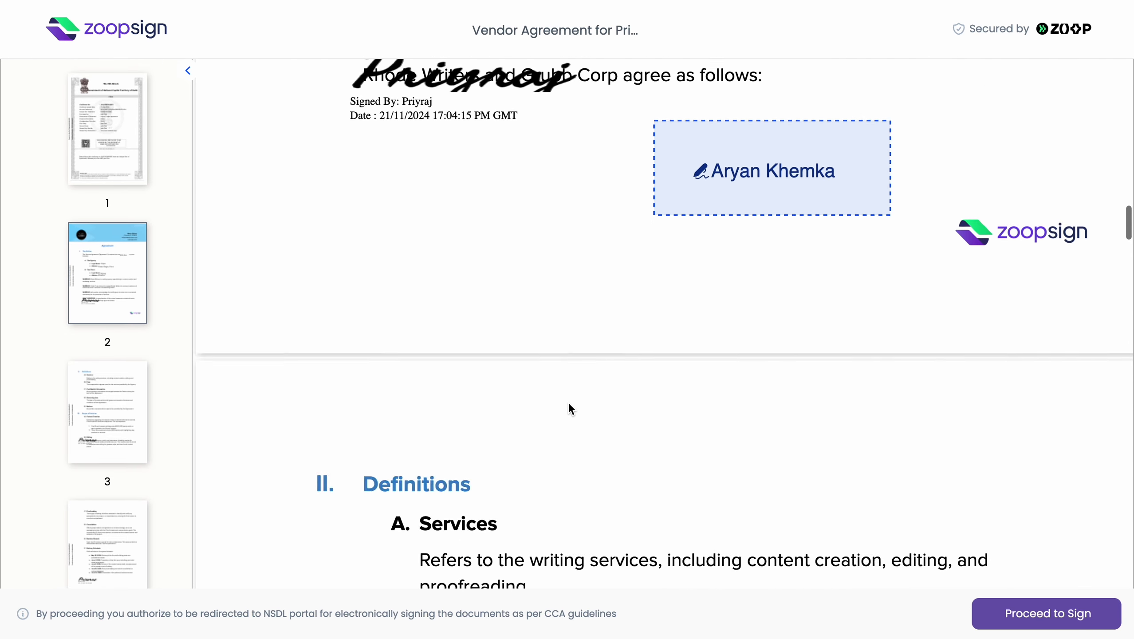
{"action": "scroll", "coordinate": [569, 402], "scroll_direction": "down", "scroll_amount": 10}
{"action": "scroll", "coordinate": [569, 402], "scroll_direction": "up", "scroll_amount": 13}
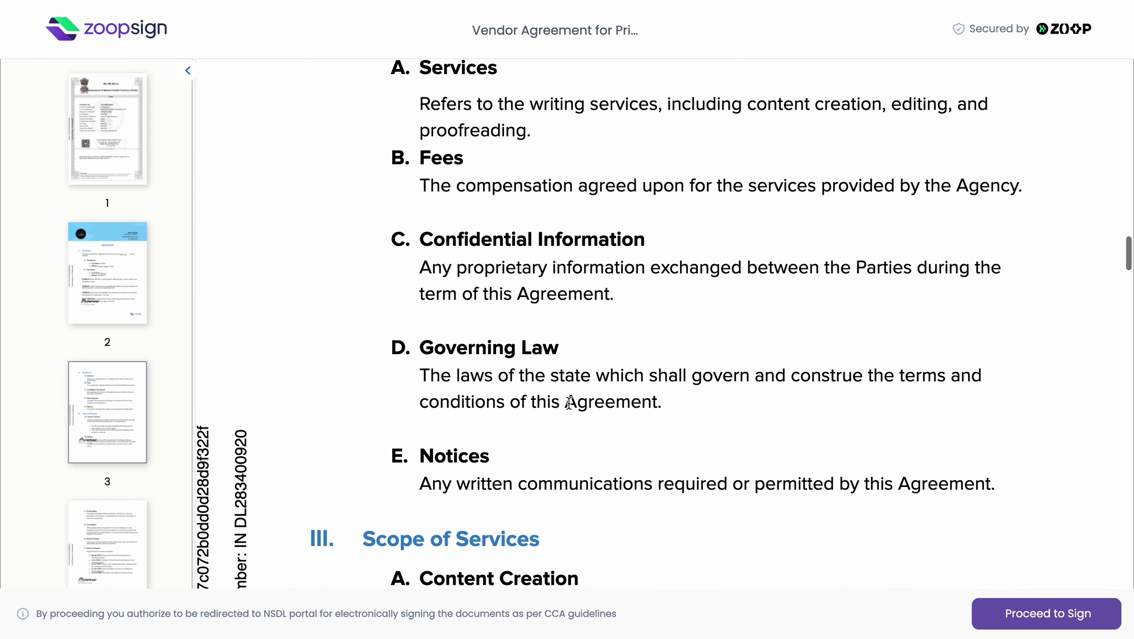
{"action": "left_click", "coordinate": [1041, 613]}
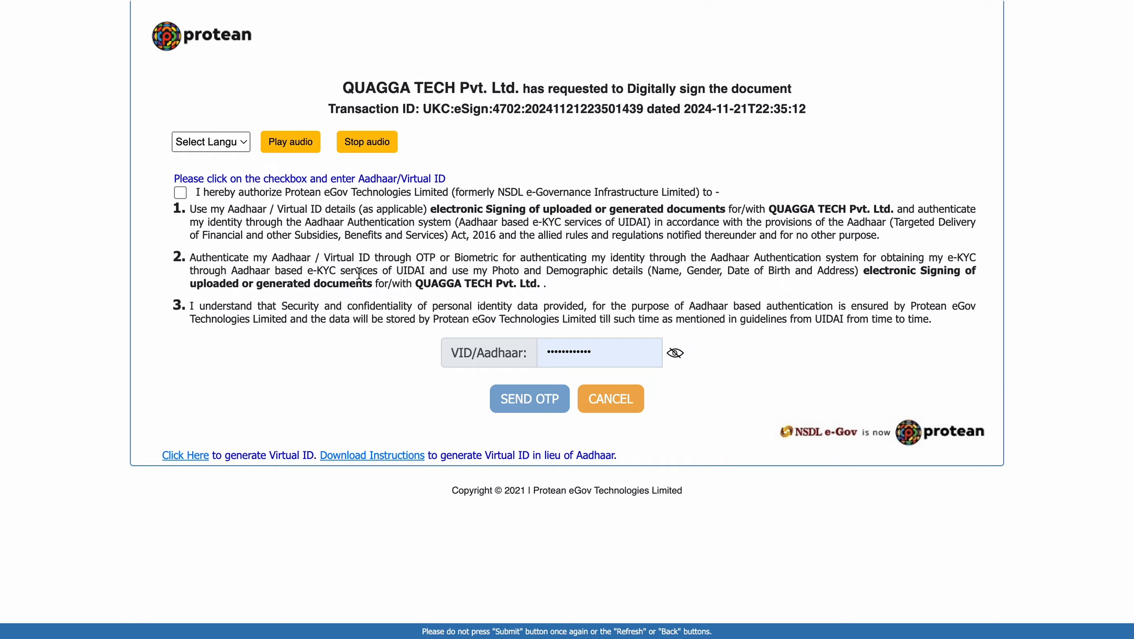
Authorize Aadhaar signing on Protean, request the OTP, then enter and verify the received code
{"action": "left_click", "coordinate": [181, 193]}
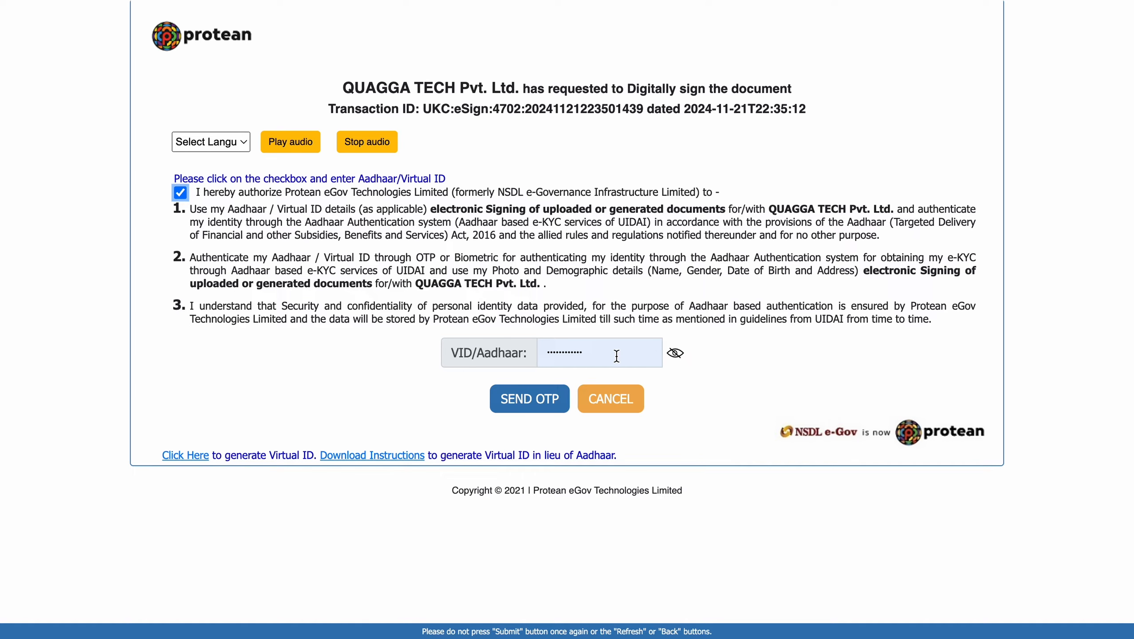
{"action": "left_click", "coordinate": [534, 398]}
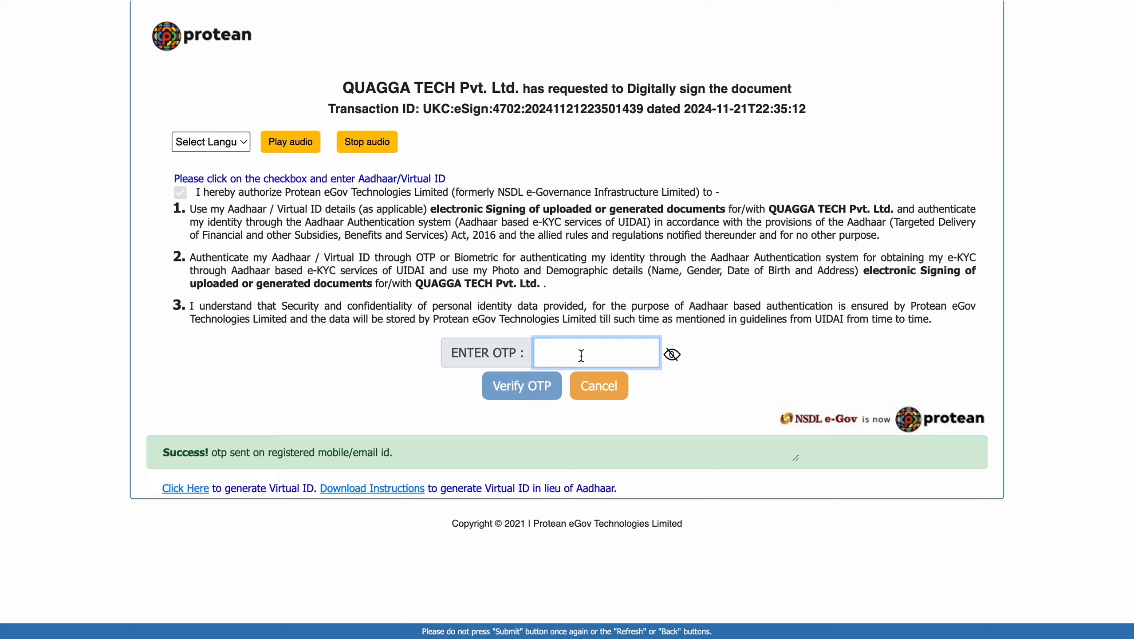
{"action": "type", "text": "1"}
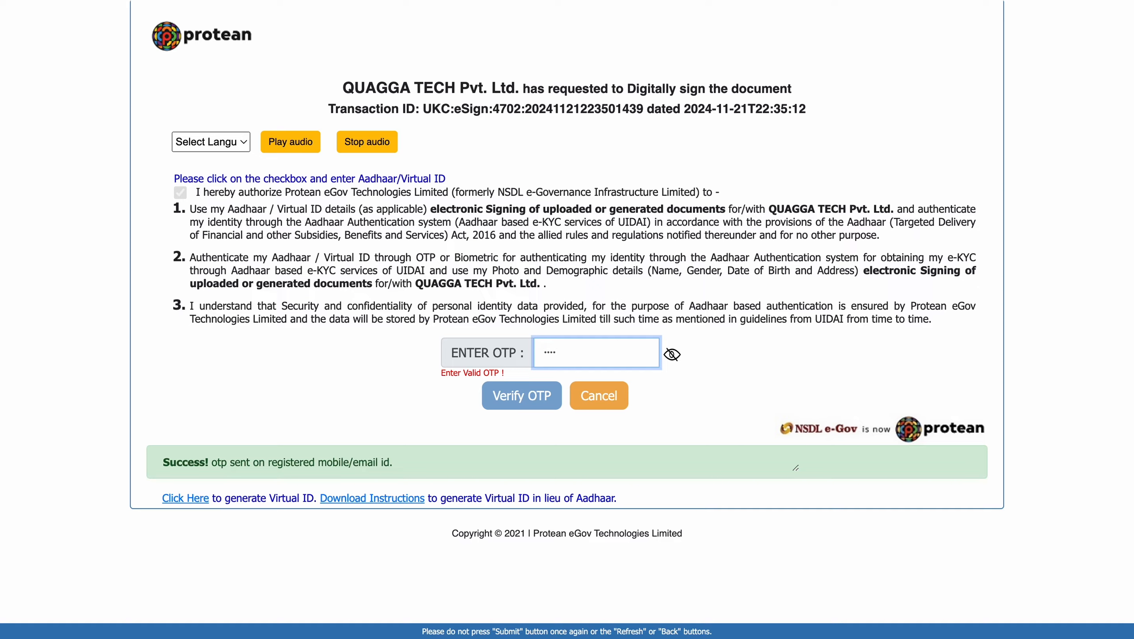
{"action": "type", "text": "••"}
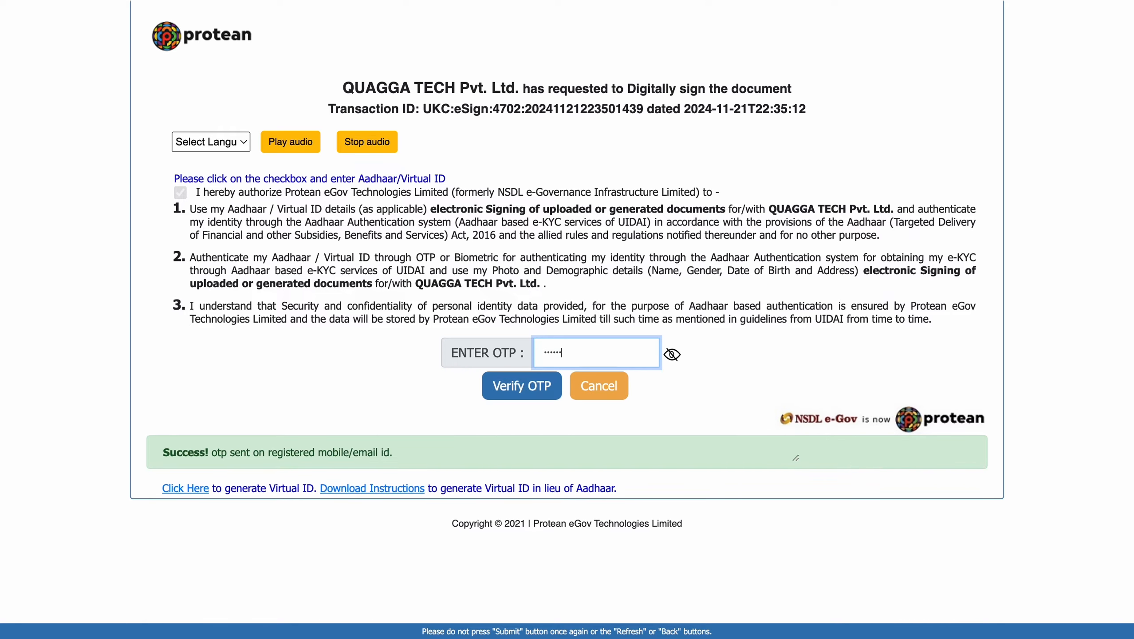
{"action": "left_click", "coordinate": [523, 391]}
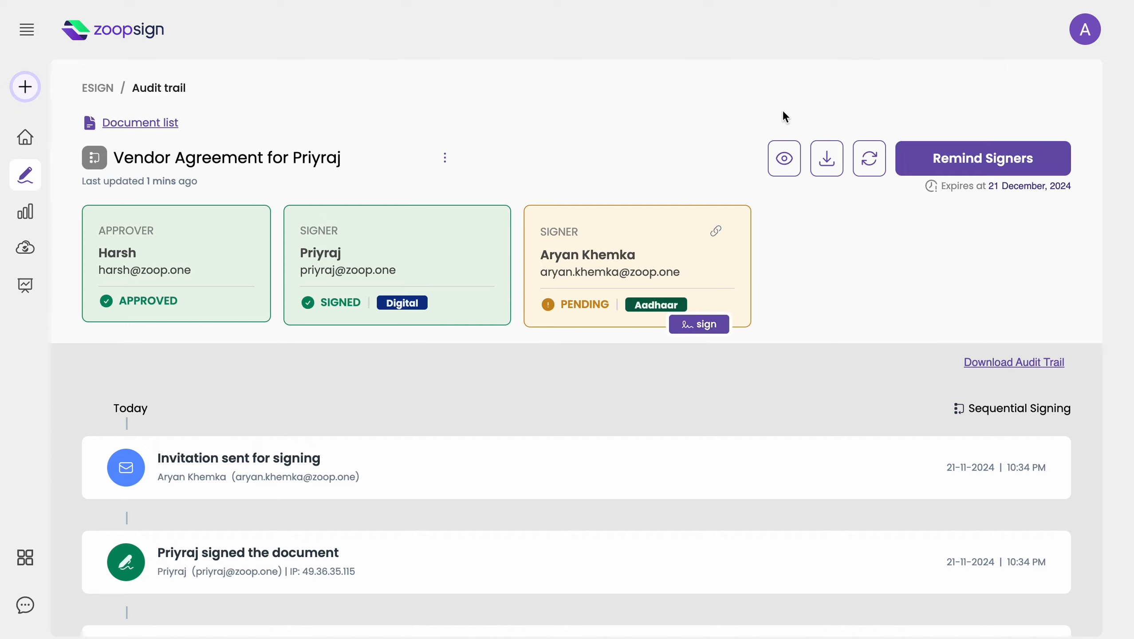
Refresh the Vendor Agreement to confirm it shows Signed, then go back to the eSign list
{"action": "left_click", "coordinate": [859, 157]}
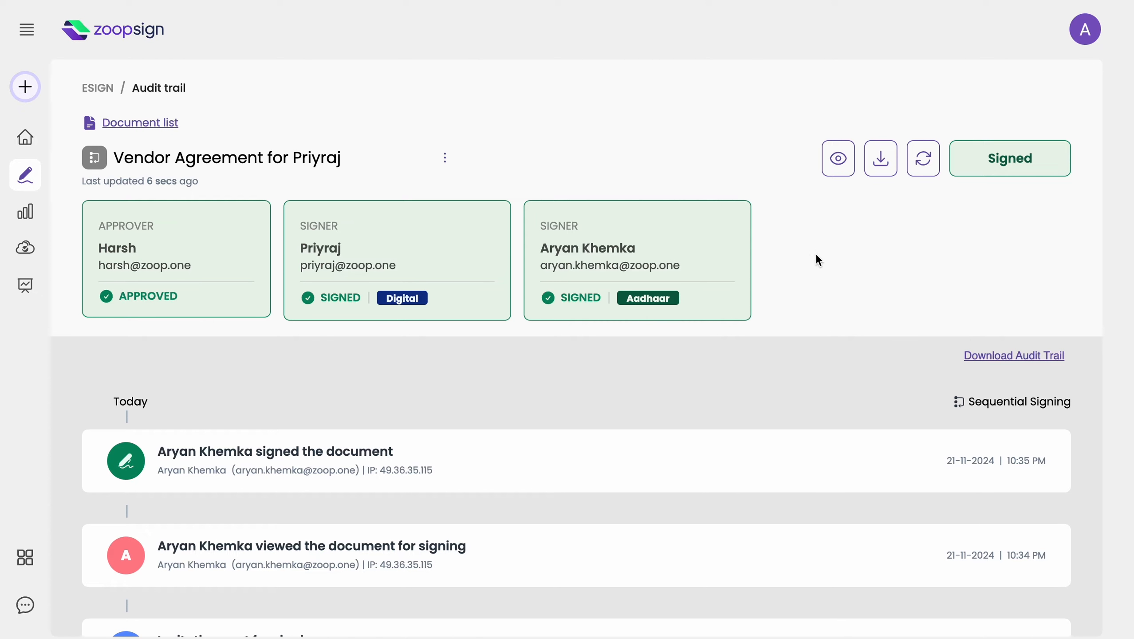
{"action": "left_click", "coordinate": [97, 88]}
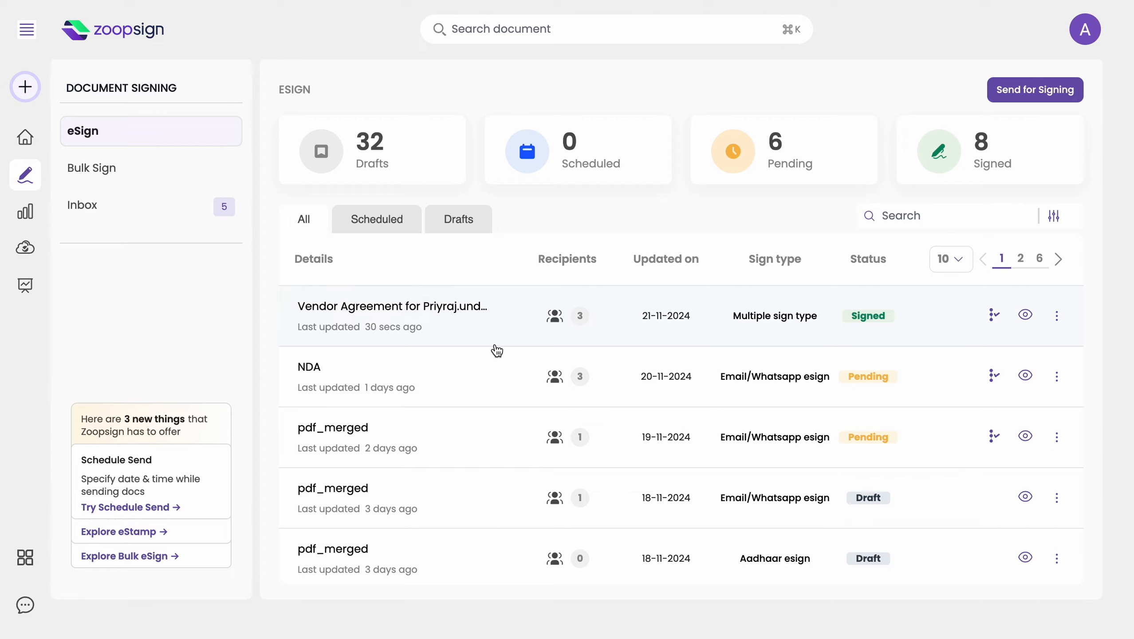
Check the Send for Signing and create-new menus briefly, then go to the Bulk Sign transactions list
{"action": "scroll", "coordinate": [567, 441], "scroll_direction": "down", "scroll_amount": 1}
{"action": "scroll", "coordinate": [567, 441], "scroll_direction": "up", "scroll_amount": 1}
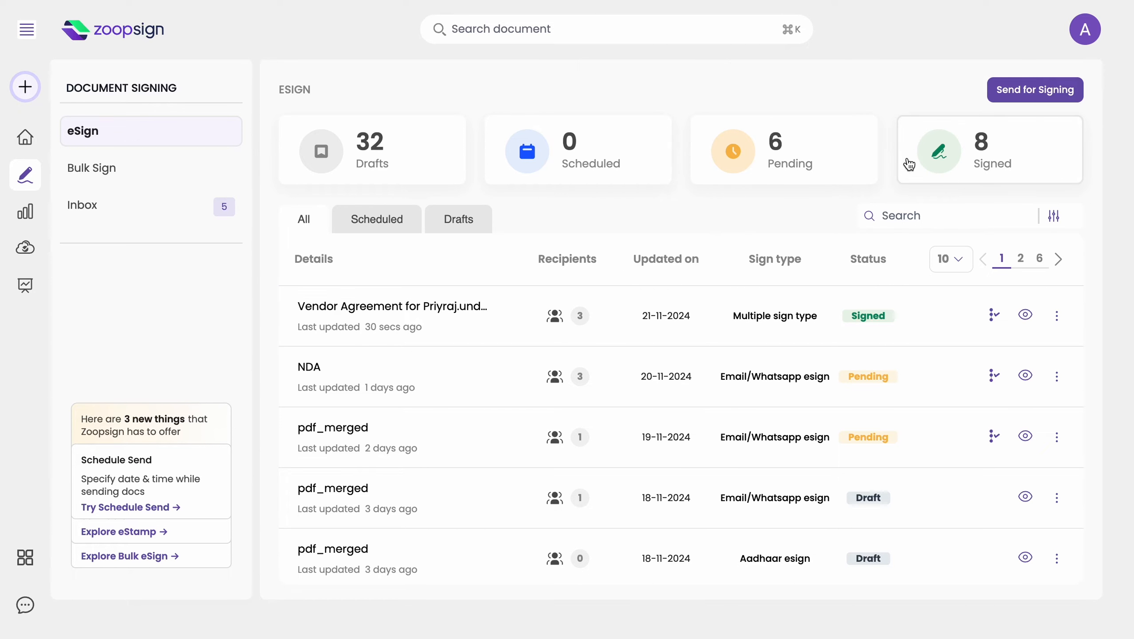
{"action": "left_click", "coordinate": [1041, 101]}
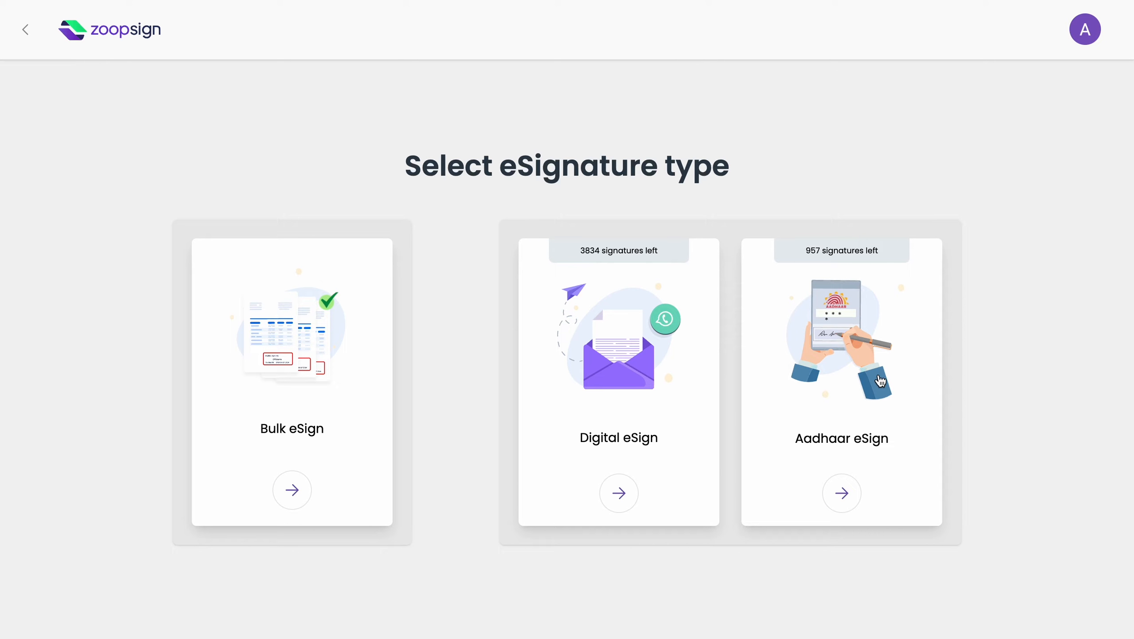
{"action": "left_click", "coordinate": [35, 28]}
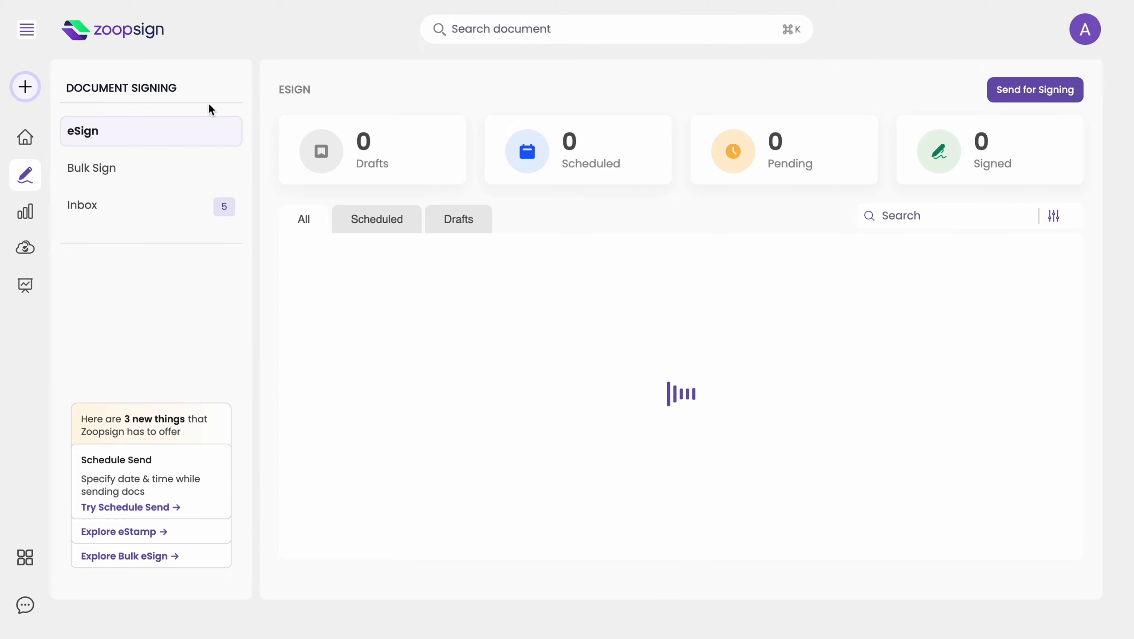
{"action": "left_click", "coordinate": [19, 87]}
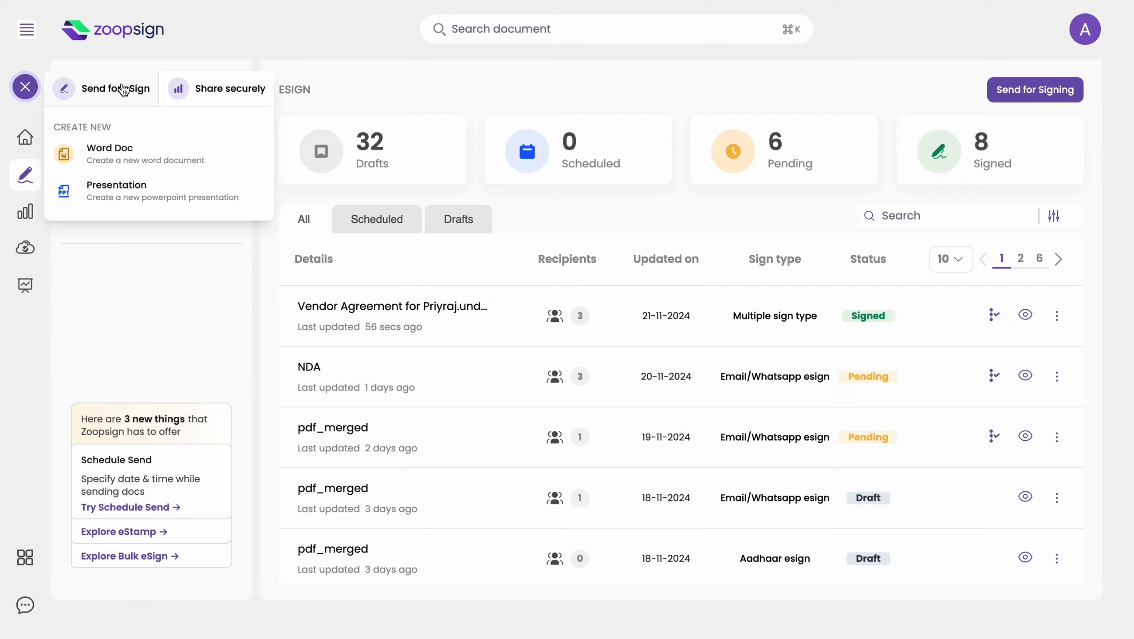
{"action": "left_click", "coordinate": [216, 274]}
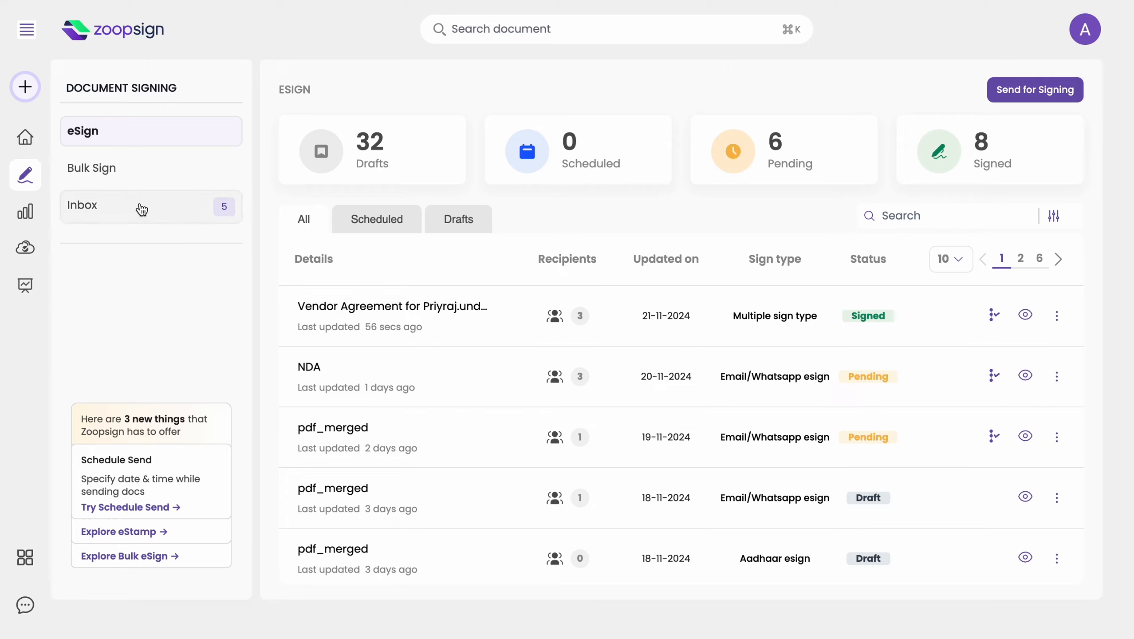
{"action": "left_click", "coordinate": [110, 179]}
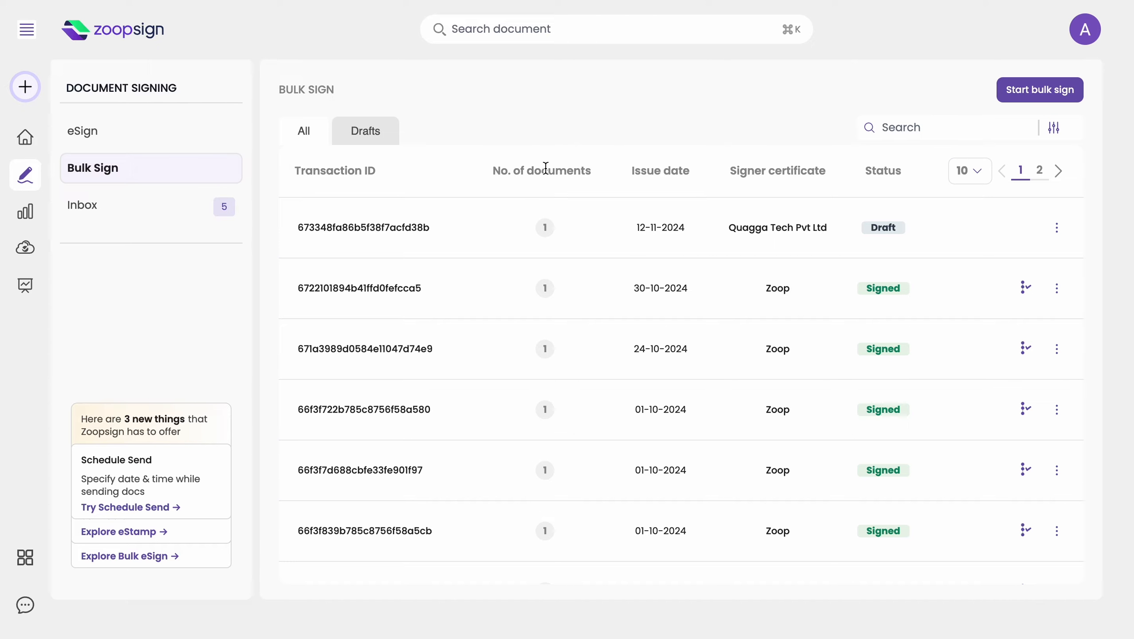
Start a bulk-sign batch of four PDFs using the Quagga Tech Pvt Ltd certificate, set to Self Sign
{"action": "left_click", "coordinate": [1040, 91]}
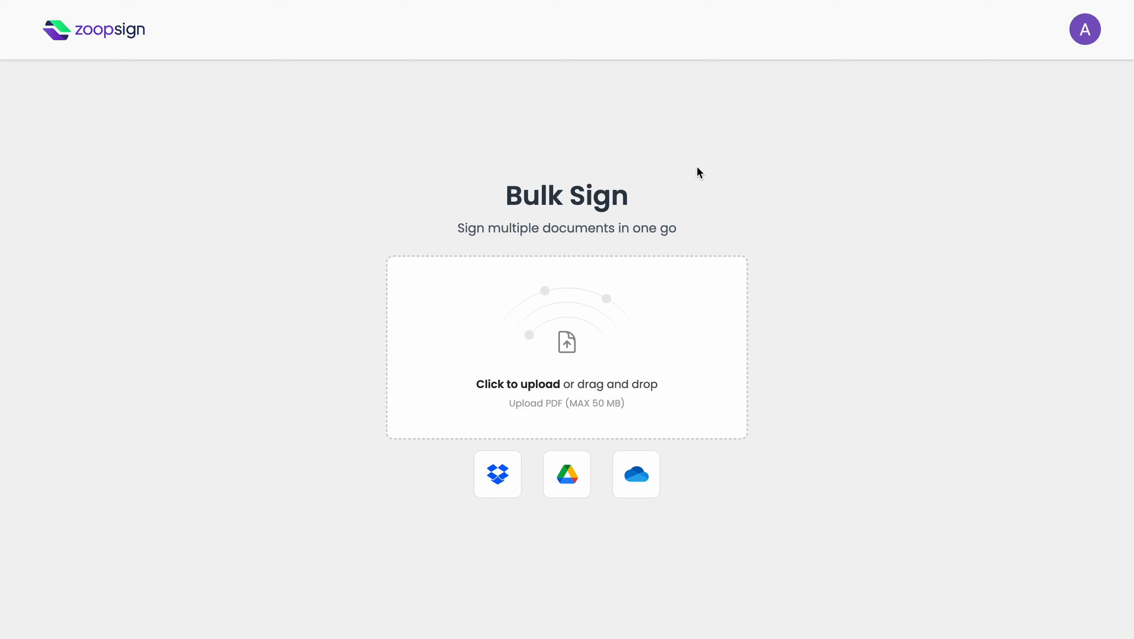
{"action": "left_click", "coordinate": [622, 301]}
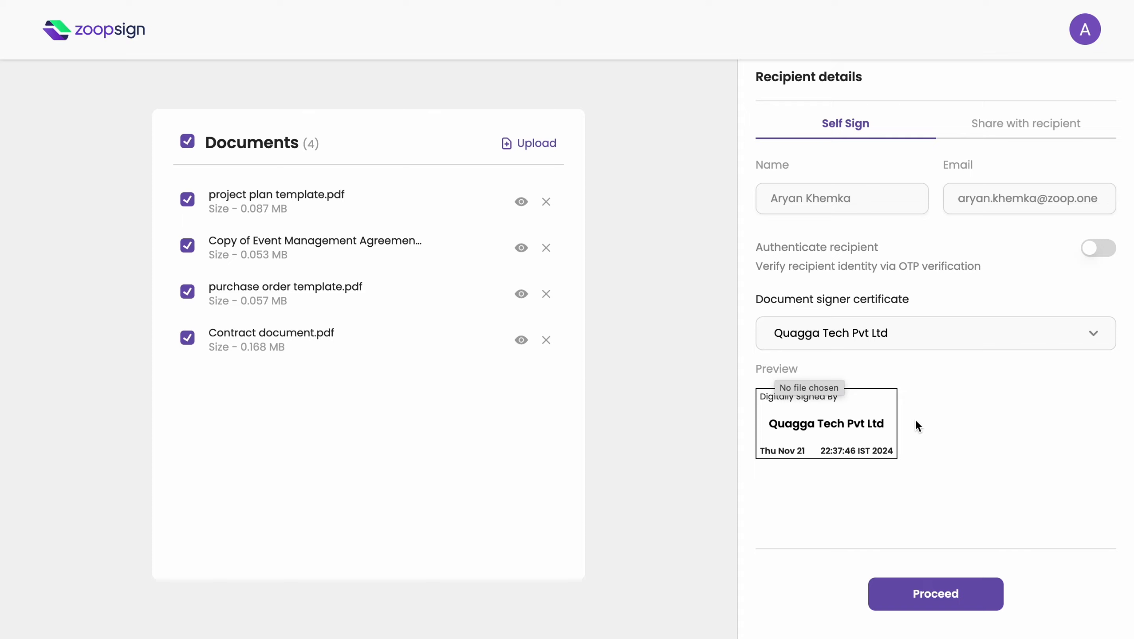
{"action": "left_click", "coordinate": [854, 338]}
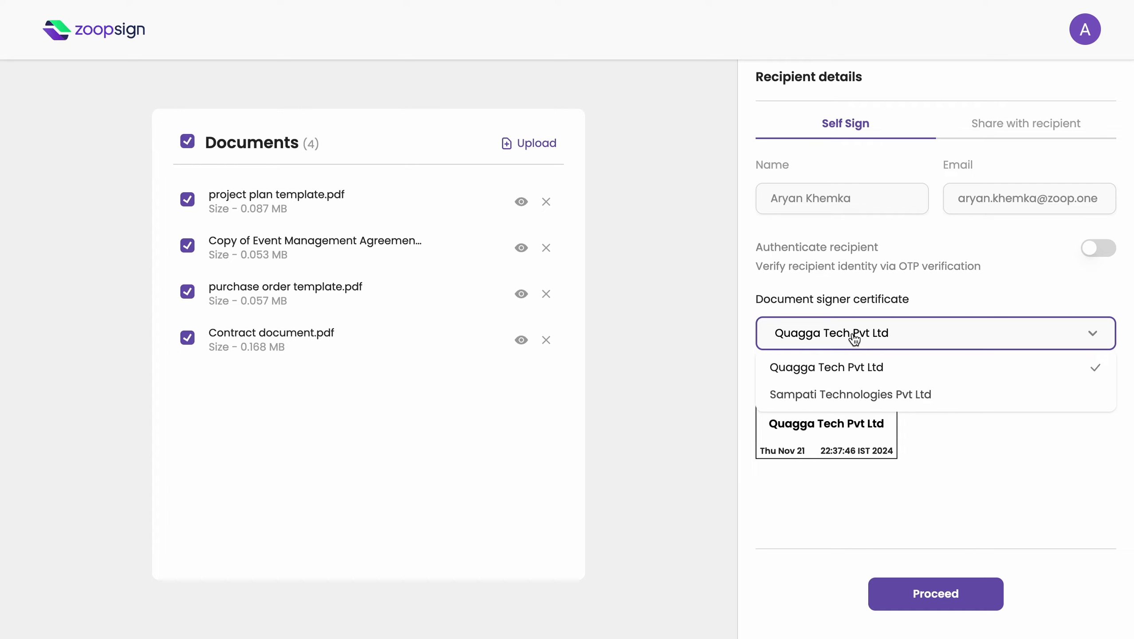
{"action": "left_click", "coordinate": [861, 374]}
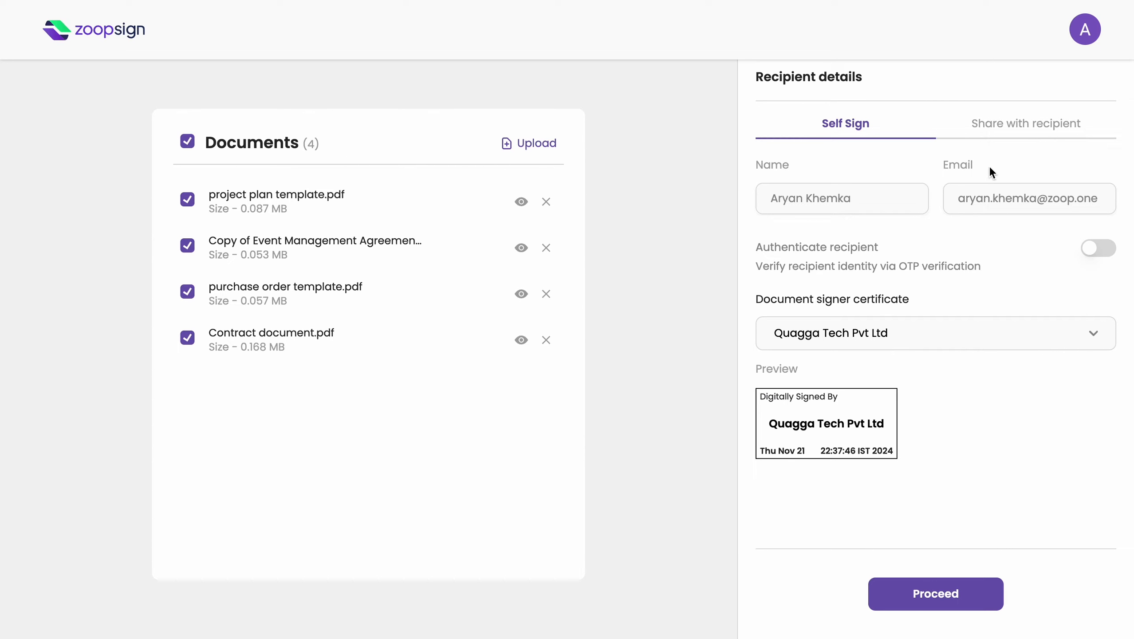
{"action": "left_click", "coordinate": [1022, 134]}
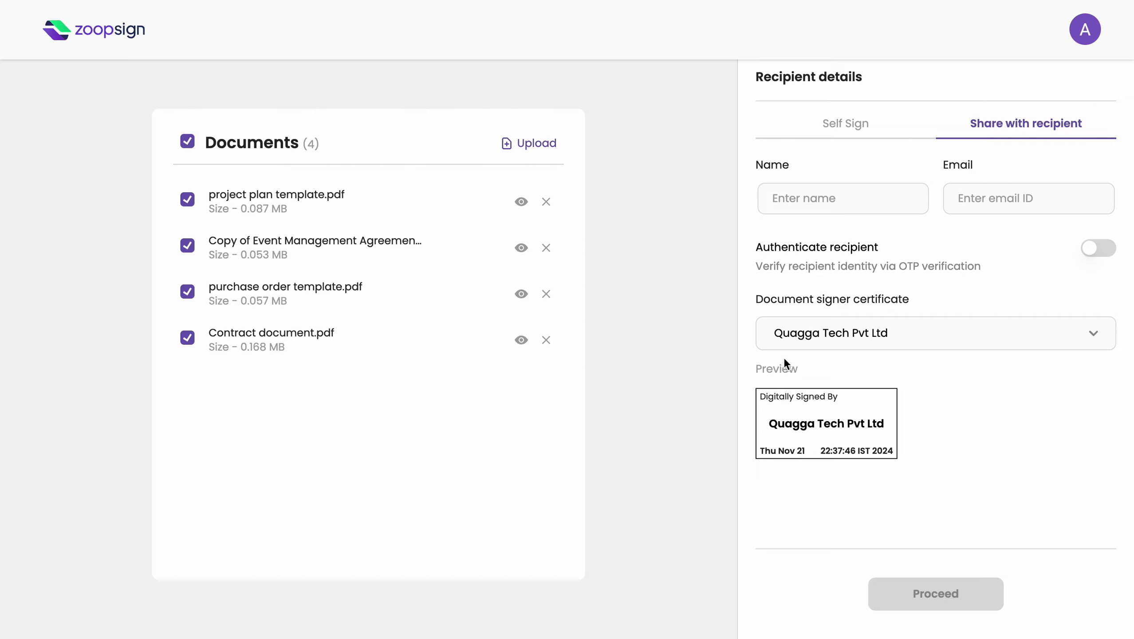
{"action": "left_click", "coordinate": [845, 142]}
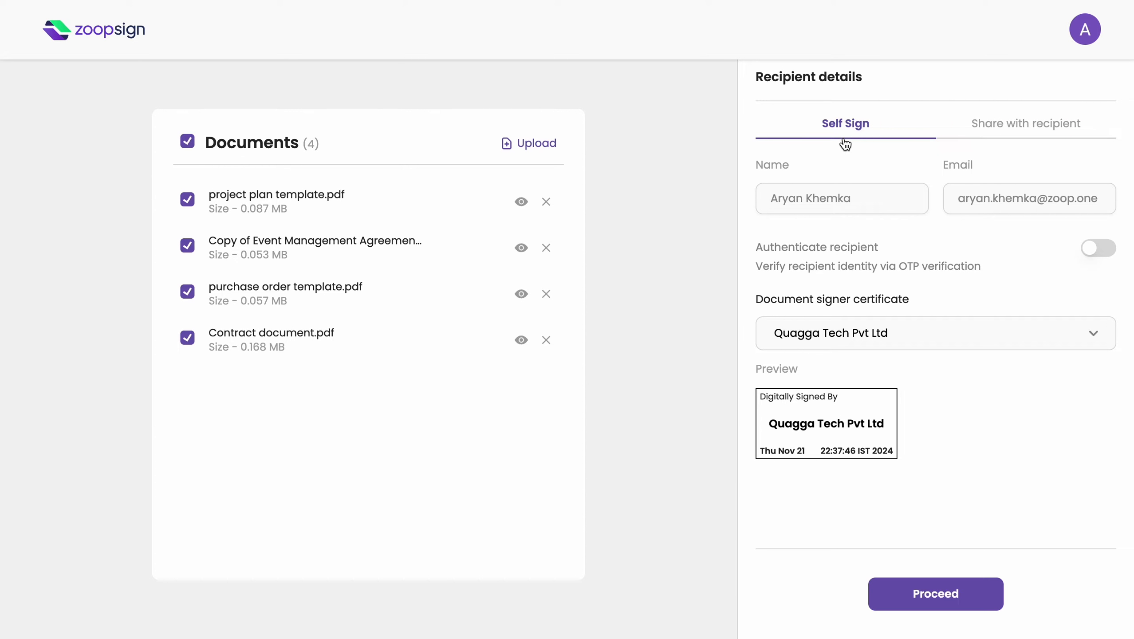
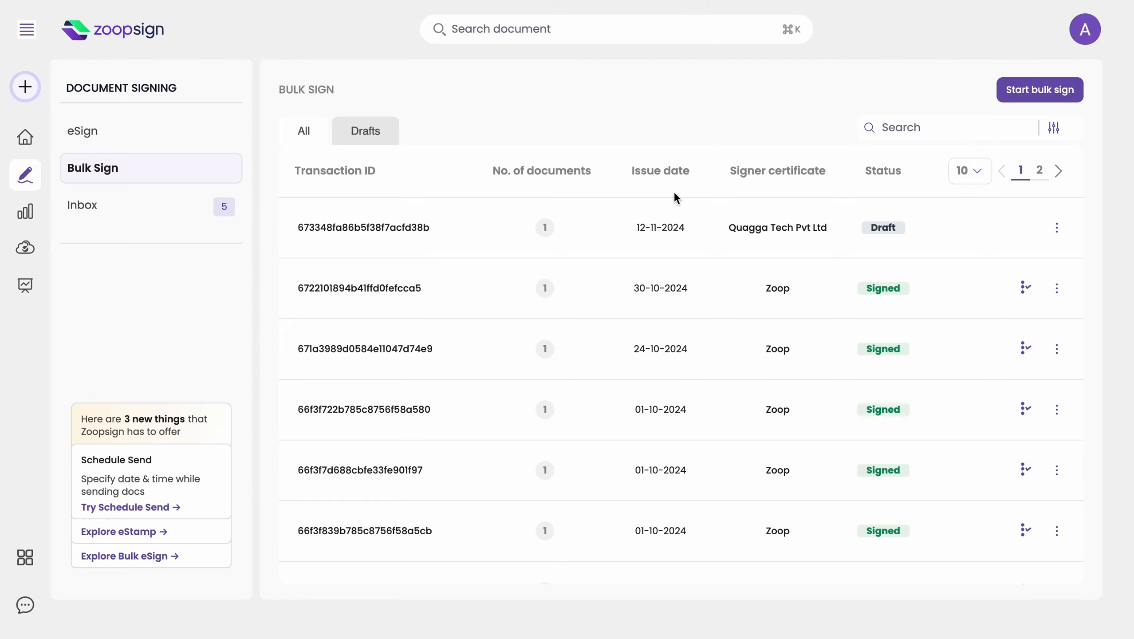
Leave Bulk Sign for the Secure Sharing Document Tracking page listing 10 expired documents
{"action": "scroll", "coordinate": [672, 246], "scroll_direction": "down", "scroll_amount": 2}
{"action": "scroll", "coordinate": [672, 249], "scroll_direction": "down", "scroll_amount": 2}
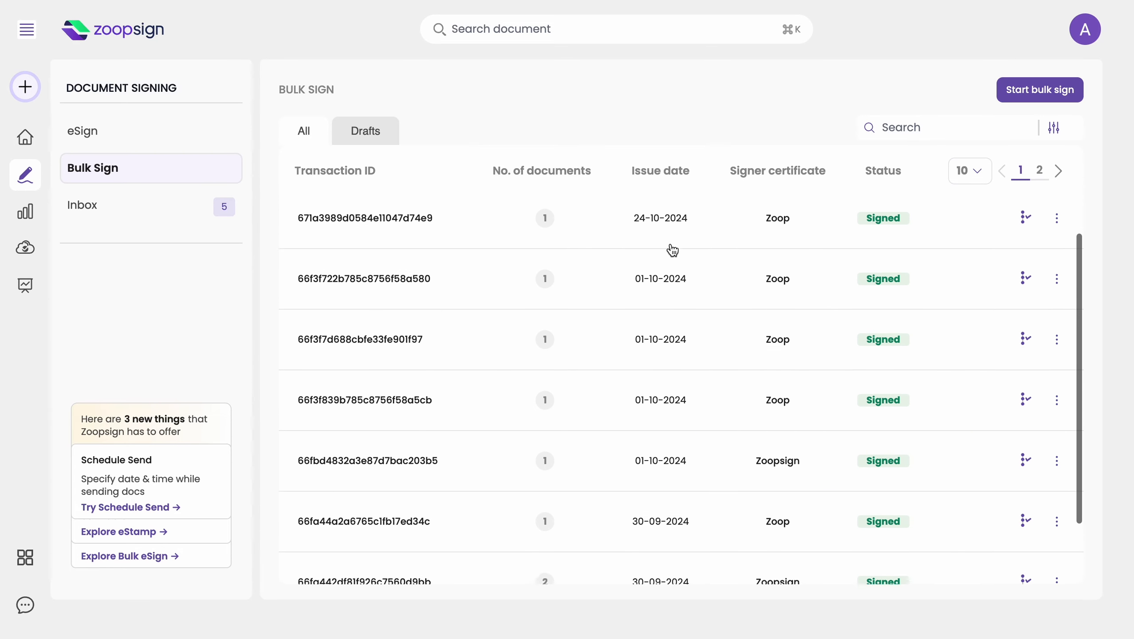
{"action": "scroll", "coordinate": [672, 249], "scroll_direction": "up", "scroll_amount": 4}
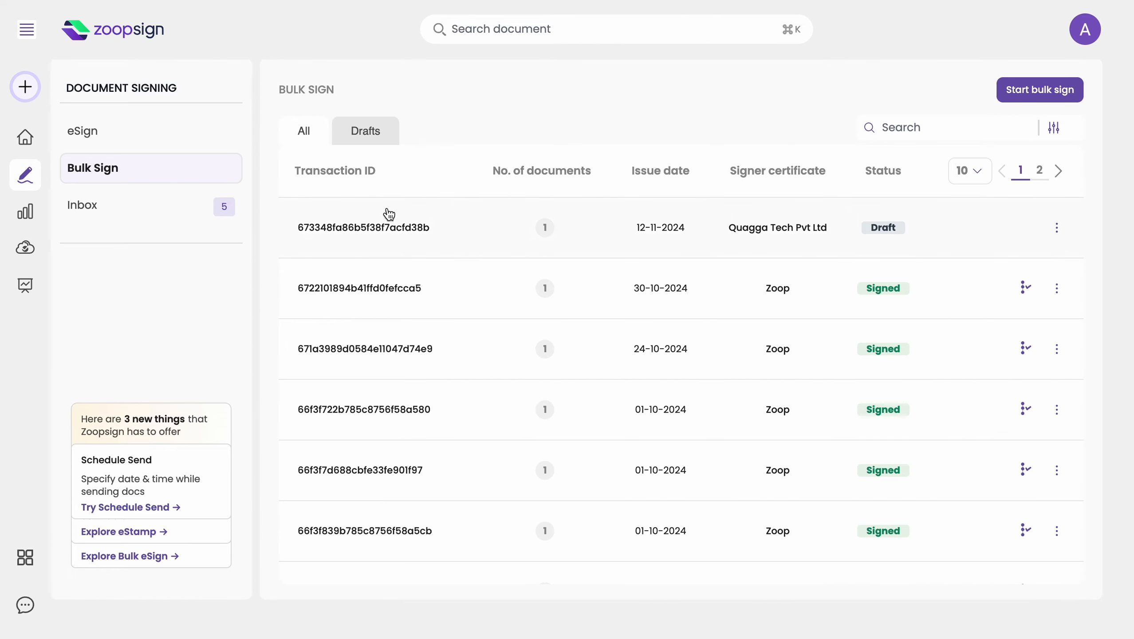
{"action": "left_click", "coordinate": [26, 212]}
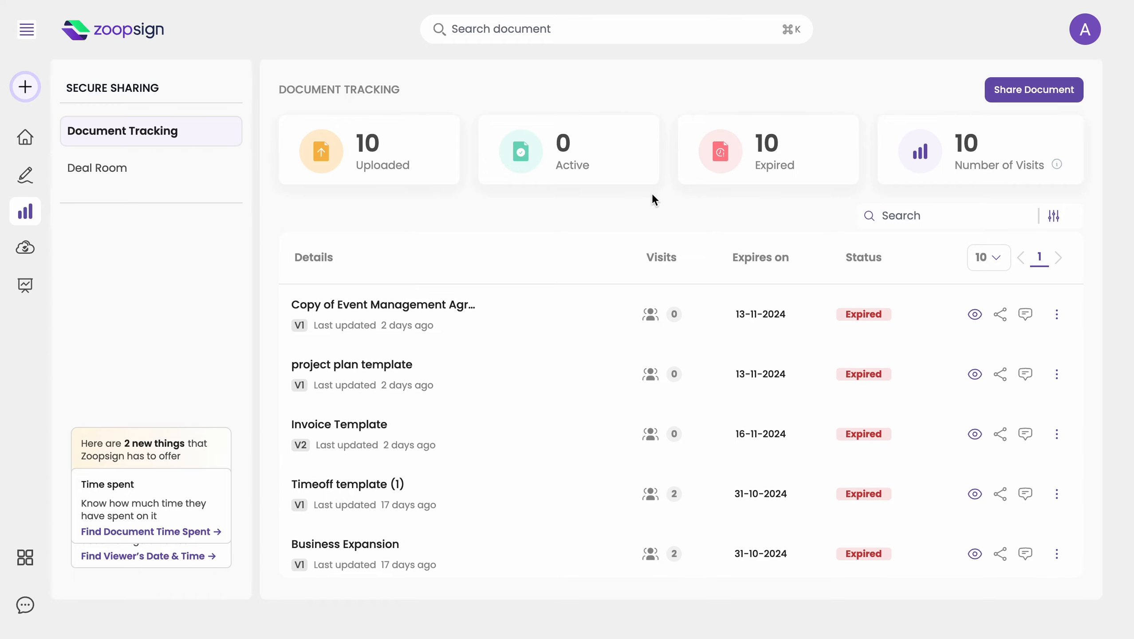
Begin sharing a new document from Document Tracking with Share Document
{"action": "left_click", "coordinate": [1038, 91]}
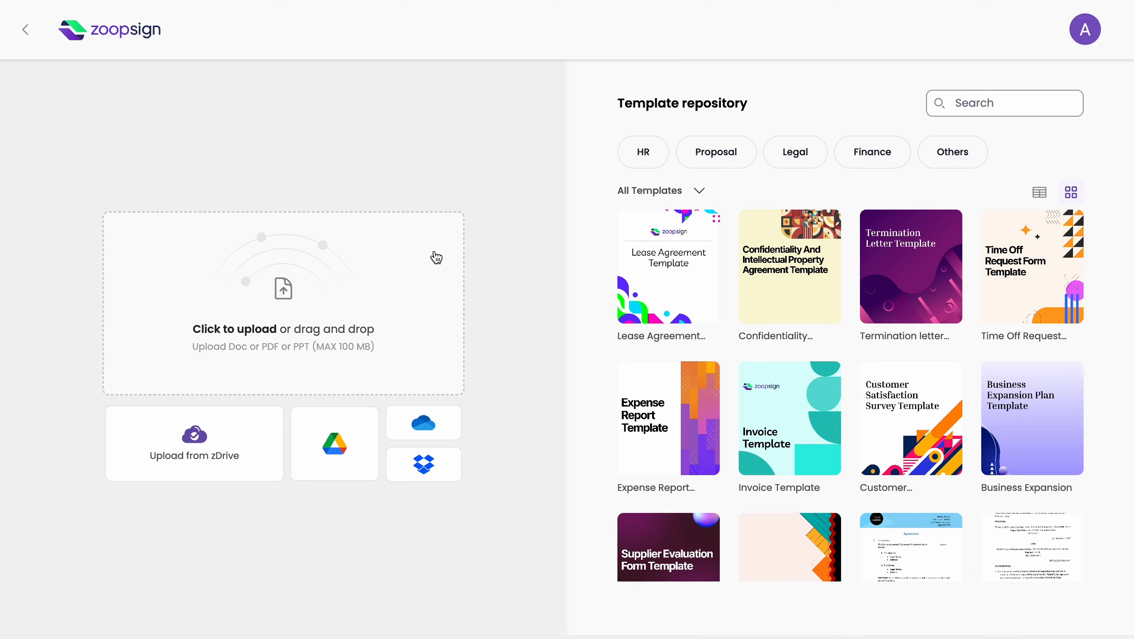
Upload project plan template.pdf from the computer for sharing
{"action": "left_click", "coordinate": [420, 266]}
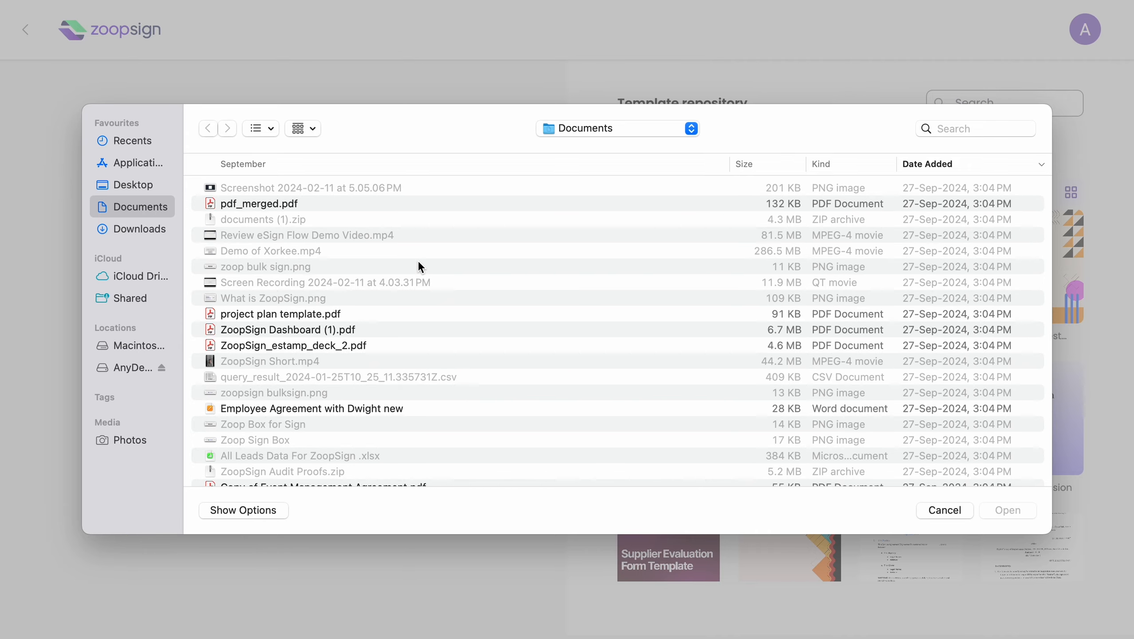
{"action": "scroll", "coordinate": [401, 296], "scroll_direction": "down", "scroll_amount": 1}
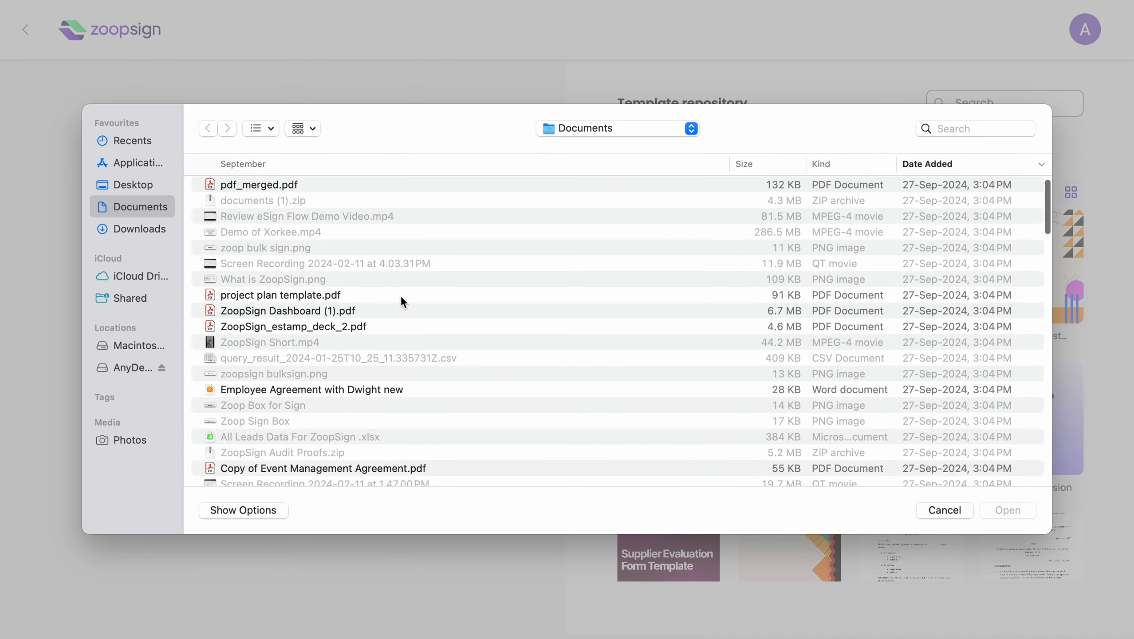
{"action": "left_click", "coordinate": [369, 295]}
{"action": "double_click", "coordinate": [369, 296]}
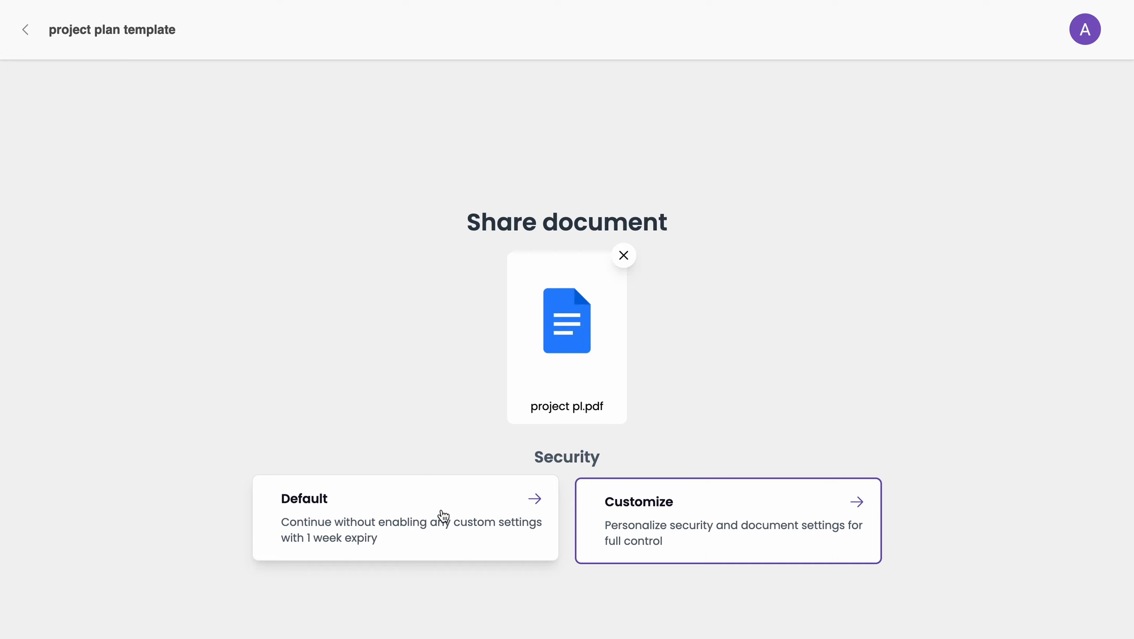
Choose Customize, create the sharing link, copy it, and close the Share document dialog
{"action": "left_click", "coordinate": [645, 515]}
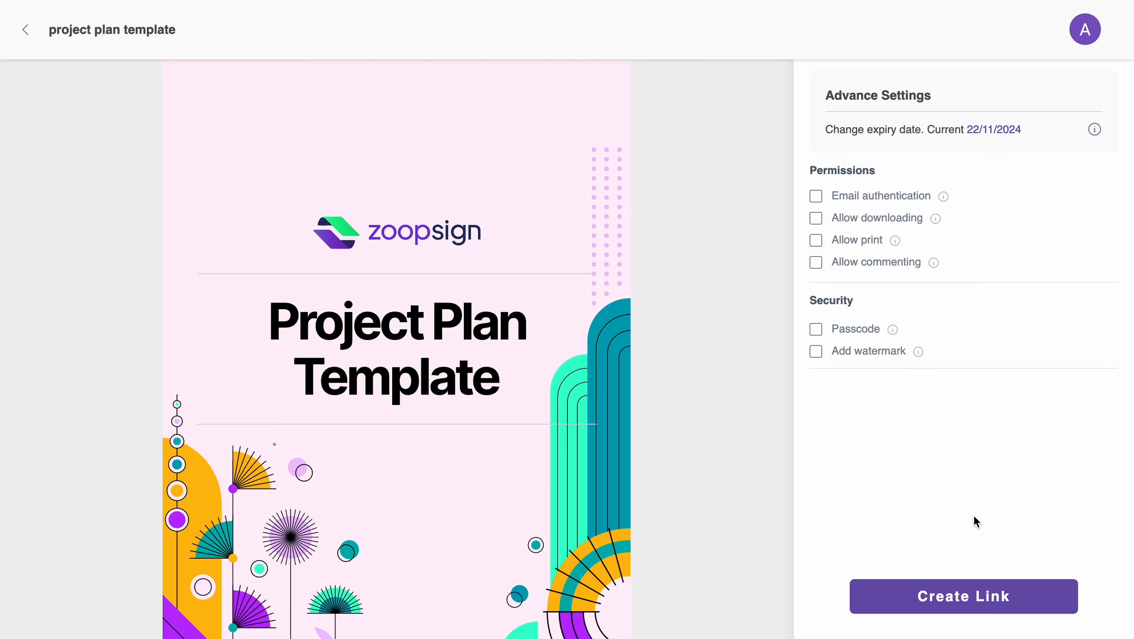
{"action": "left_click", "coordinate": [952, 600]}
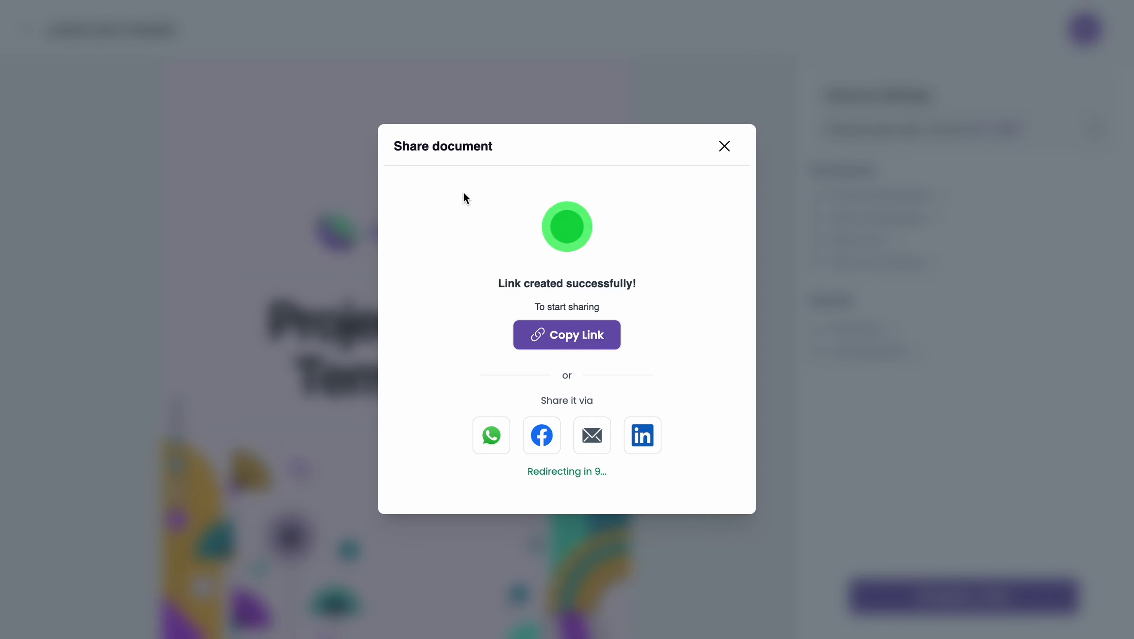
{"action": "left_click", "coordinate": [576, 341]}
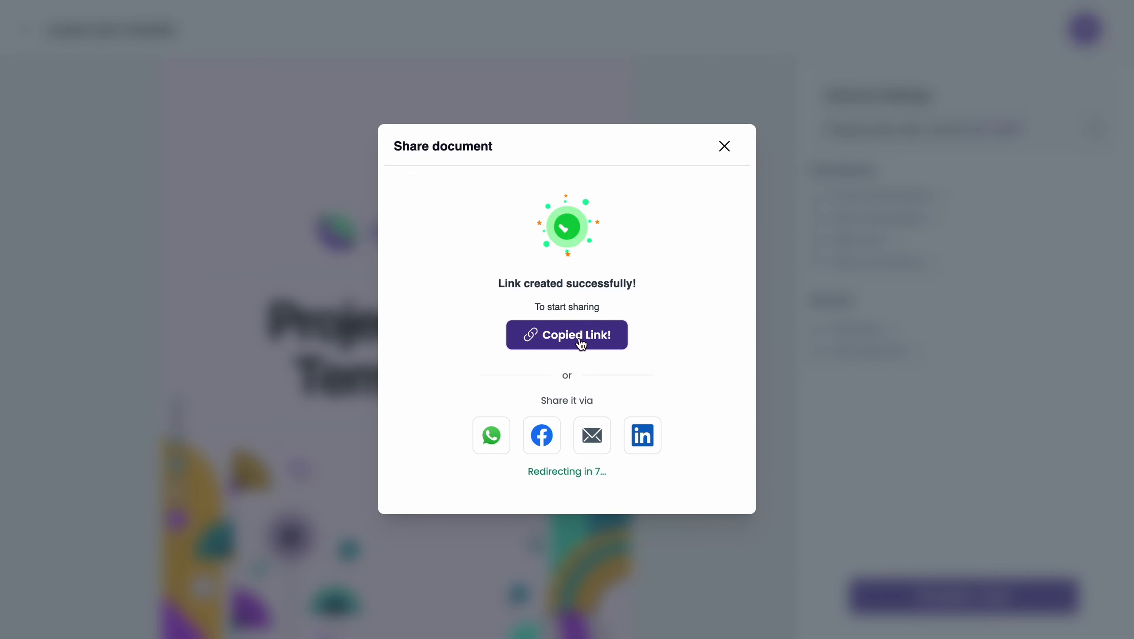
{"action": "left_click", "coordinate": [724, 146]}
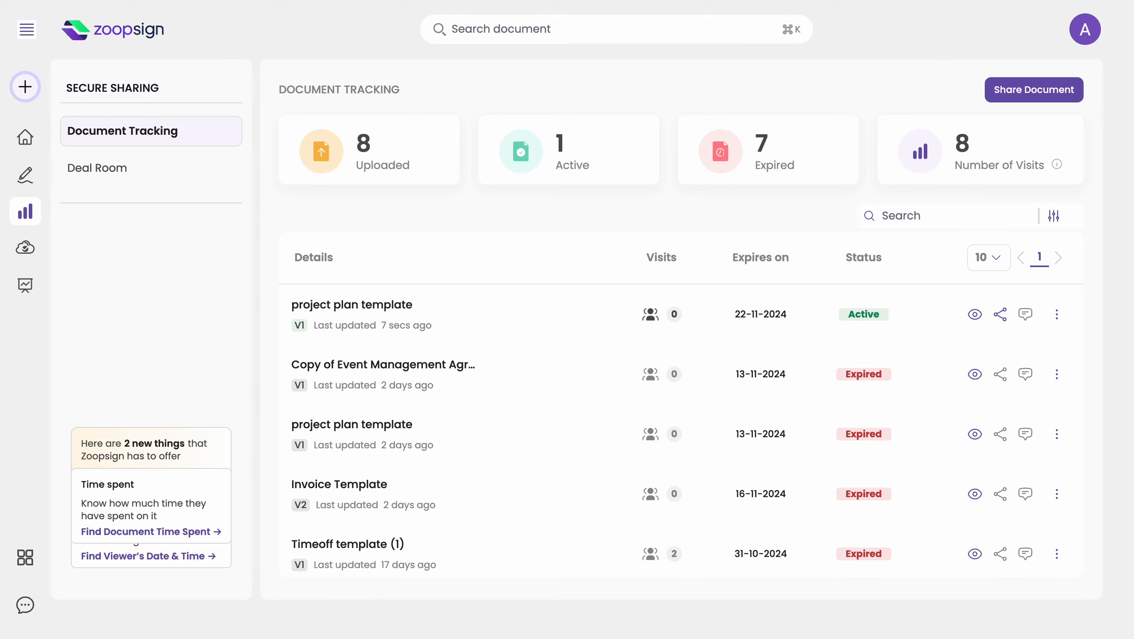
Open the copied link in a new tab and enter a viewer name to access it
{"action": "key", "text": "super+t"}
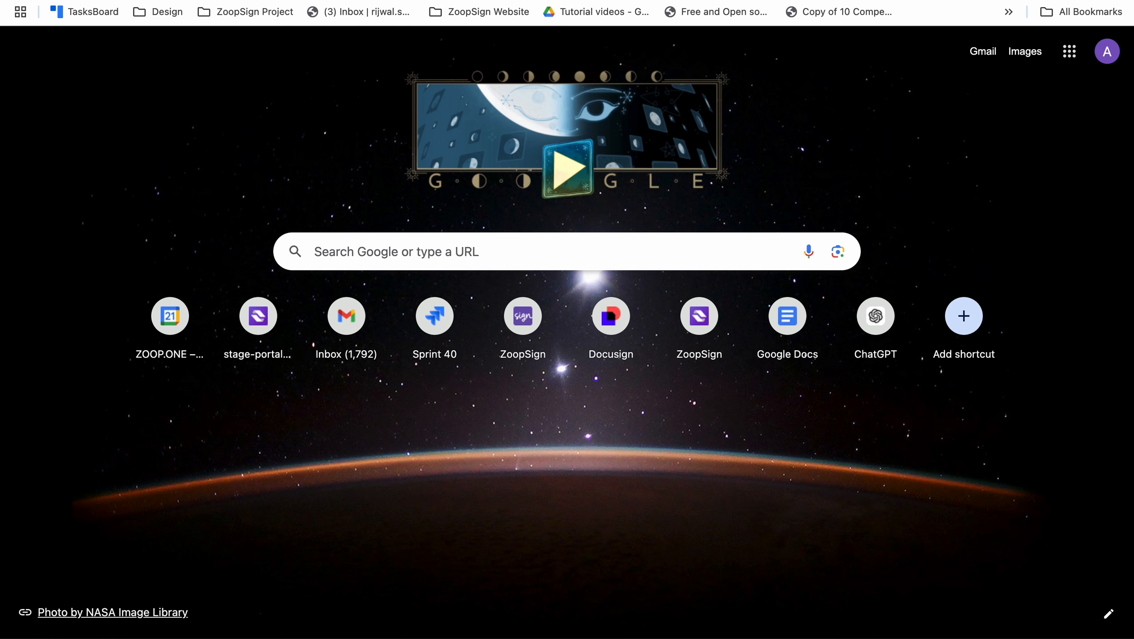
{"action": "key", "text": "super+l"}
{"action": "key", "text": "super+v"}
{"action": "key", "text": "Return"}
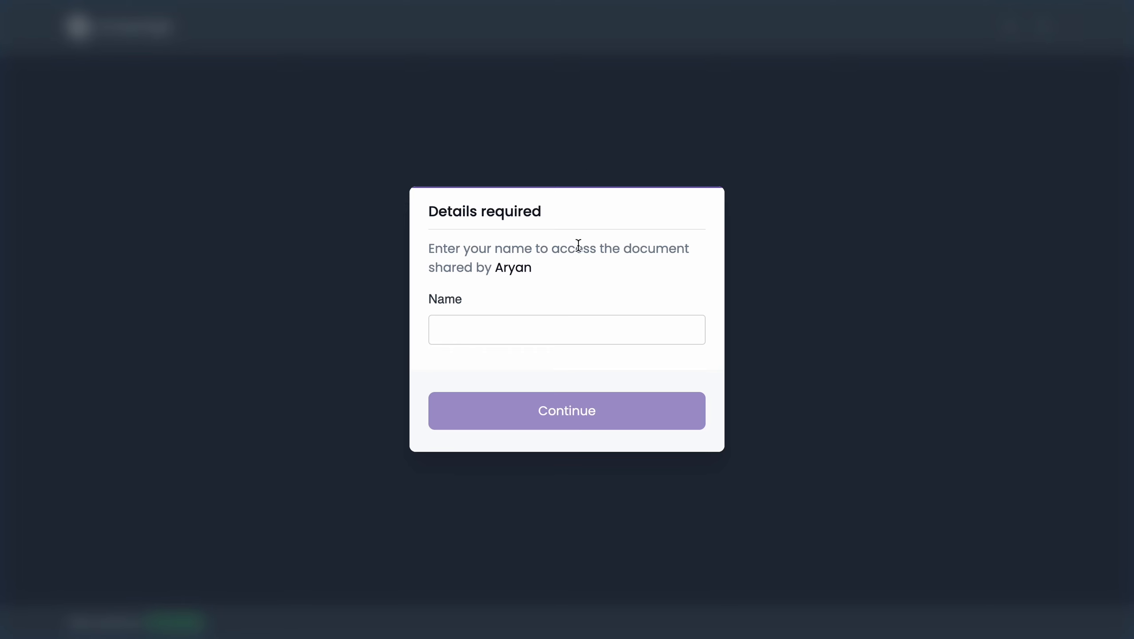
{"action": "left_click", "coordinate": [553, 326]}
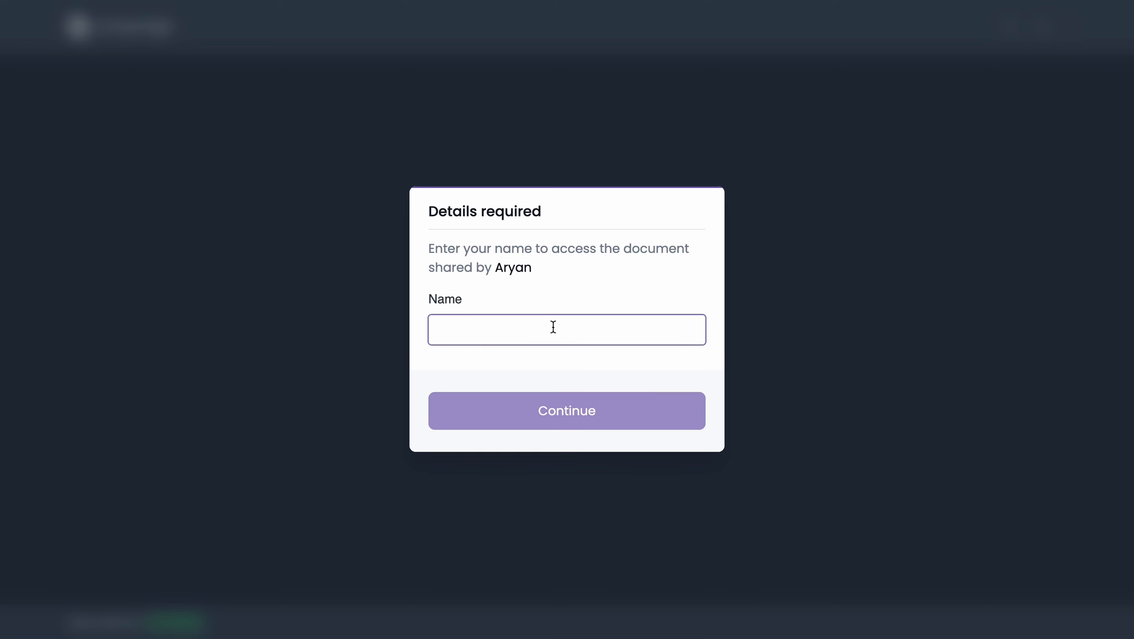
{"action": "type", "text": "Aryan"}
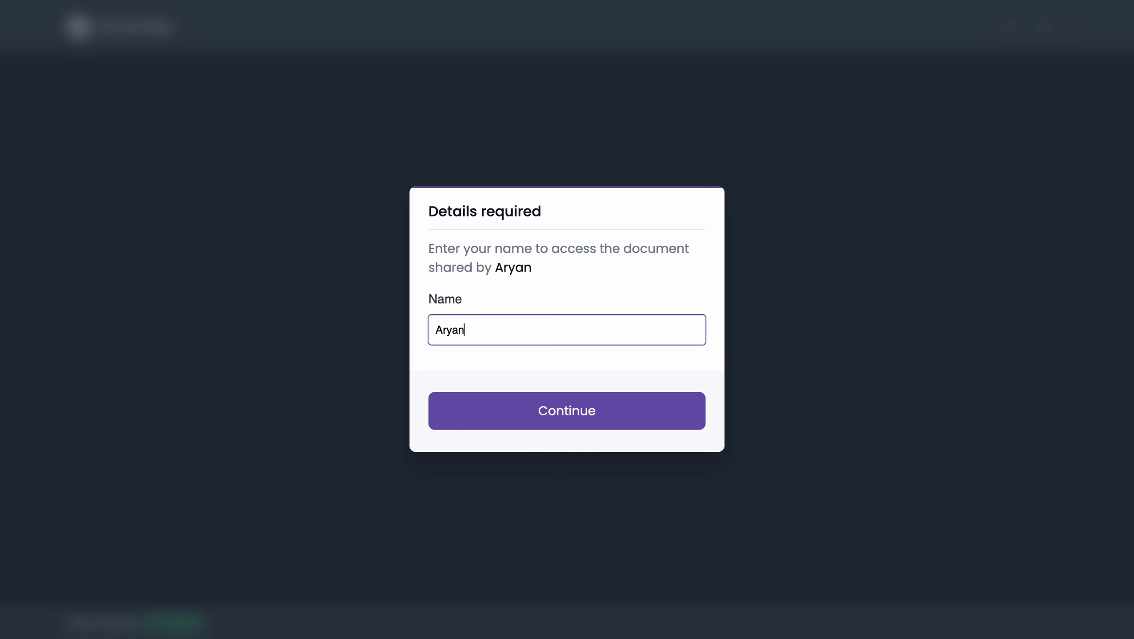
{"action": "left_click", "coordinate": [594, 422]}
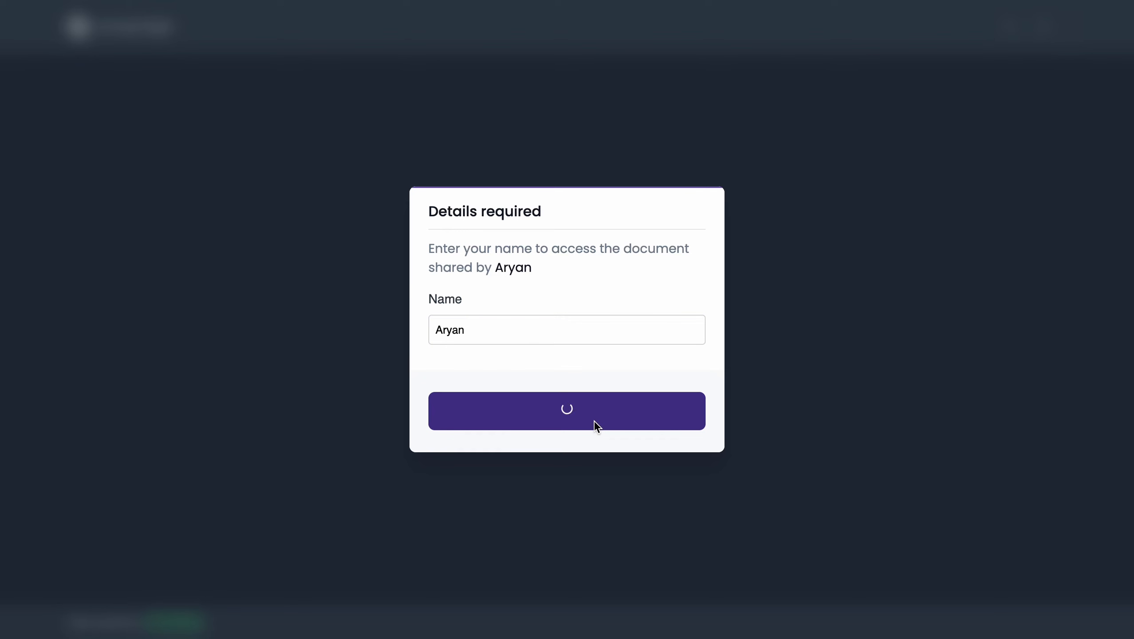
Scroll through the pages of the shared project plan PDF
{"action": "scroll", "coordinate": [594, 423], "scroll_direction": "down", "scroll_amount": 5}
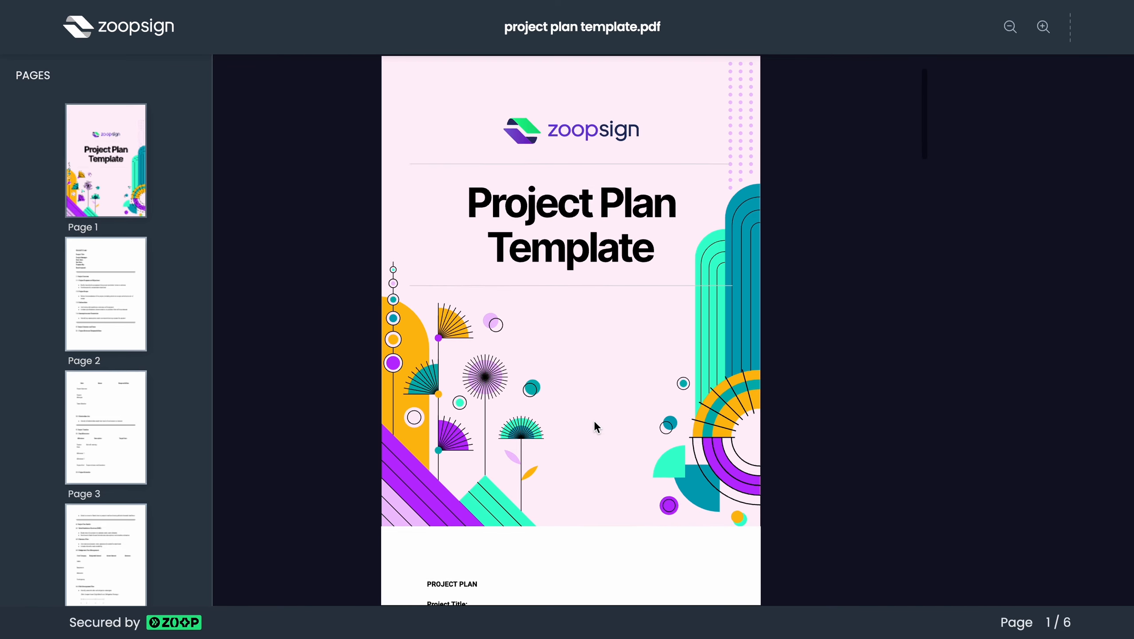
{"action": "scroll", "coordinate": [595, 423], "scroll_direction": "up", "scroll_amount": 5}
{"action": "scroll", "coordinate": [595, 423], "scroll_direction": "down", "scroll_amount": 7}
{"action": "scroll", "coordinate": [594, 422], "scroll_direction": "down", "scroll_amount": 15}
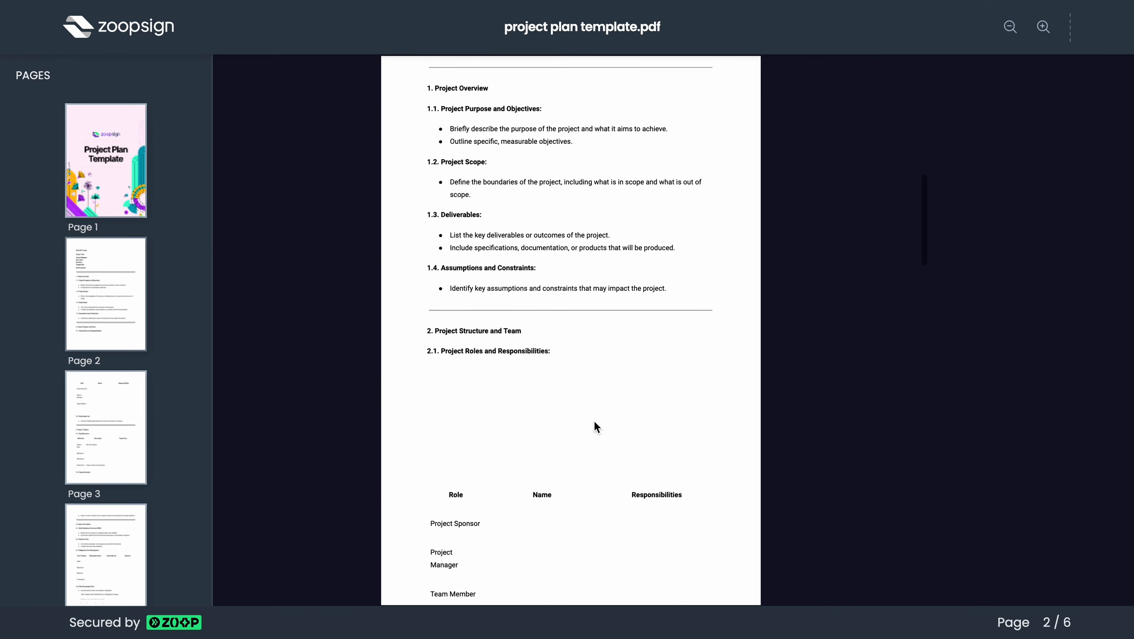
{"action": "scroll", "coordinate": [594, 421], "scroll_direction": "down", "scroll_amount": 5}
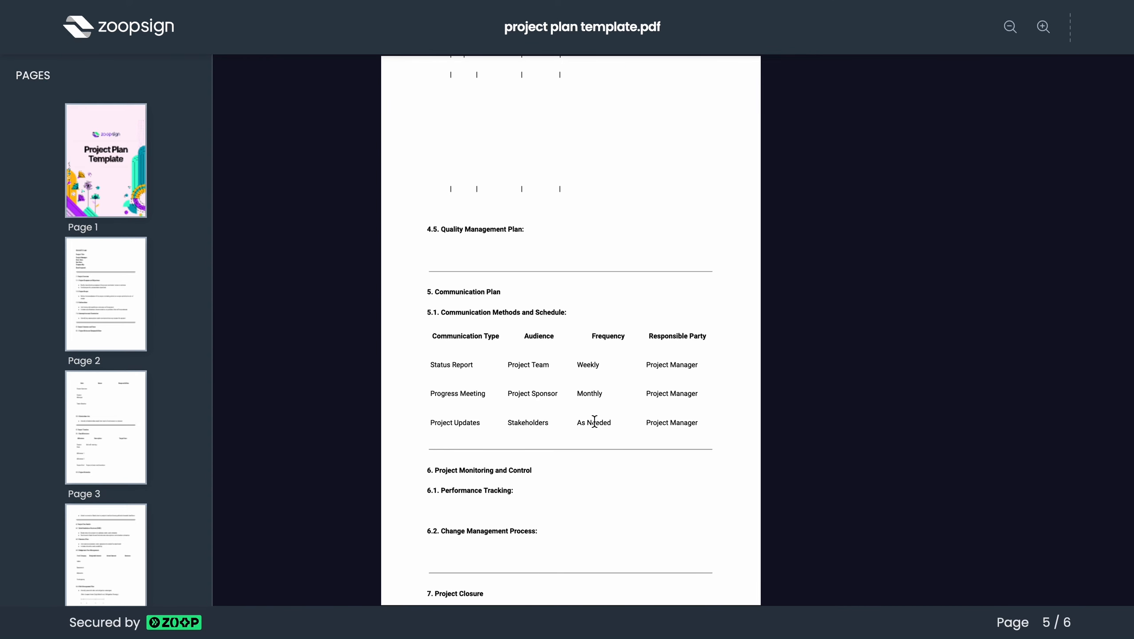
{"action": "scroll", "coordinate": [593, 422], "scroll_direction": "down", "scroll_amount": 1}
{"action": "scroll", "coordinate": [594, 423], "scroll_direction": "up", "scroll_amount": 8}
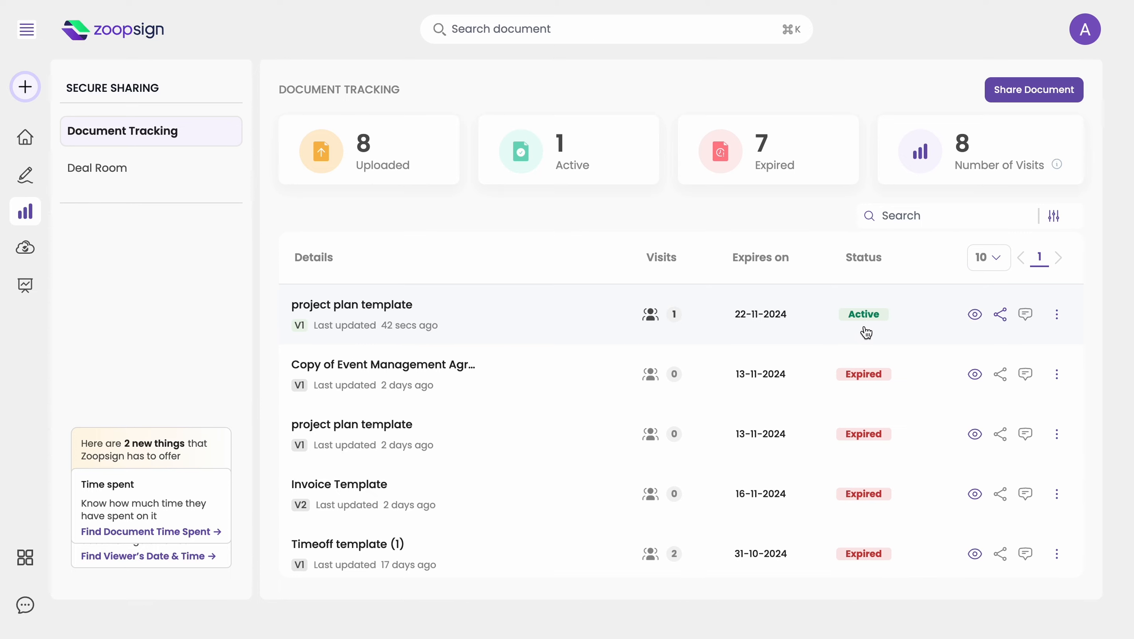
Check the project plan template's visitor report and per-page time chart, then return to Document Tracking
{"action": "left_click", "coordinate": [527, 324]}
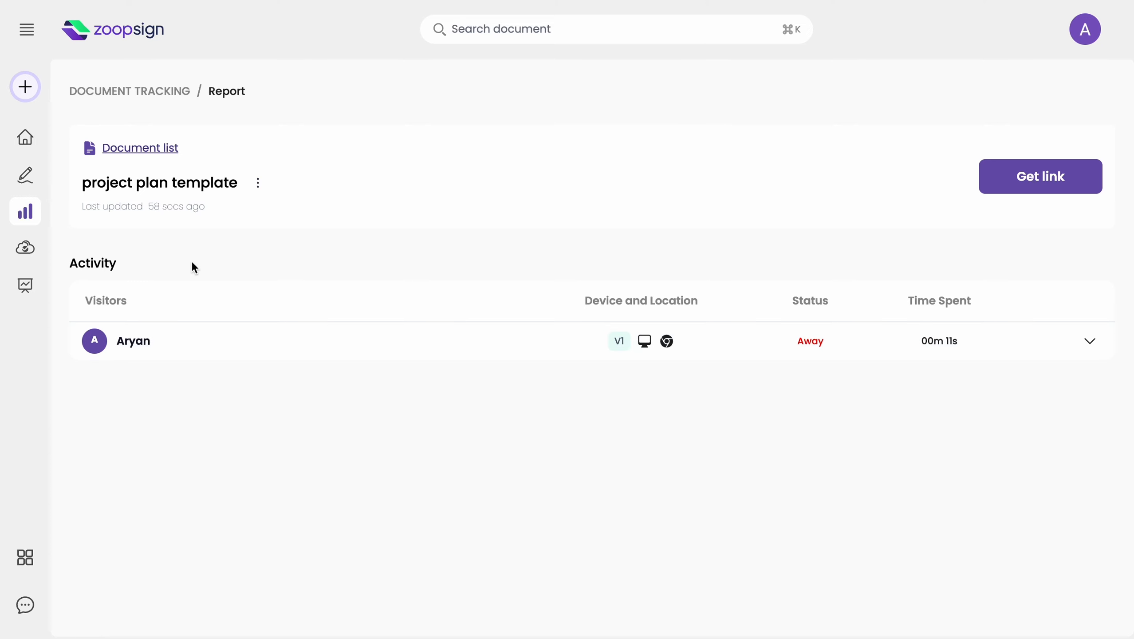
{"action": "left_click", "coordinate": [951, 354]}
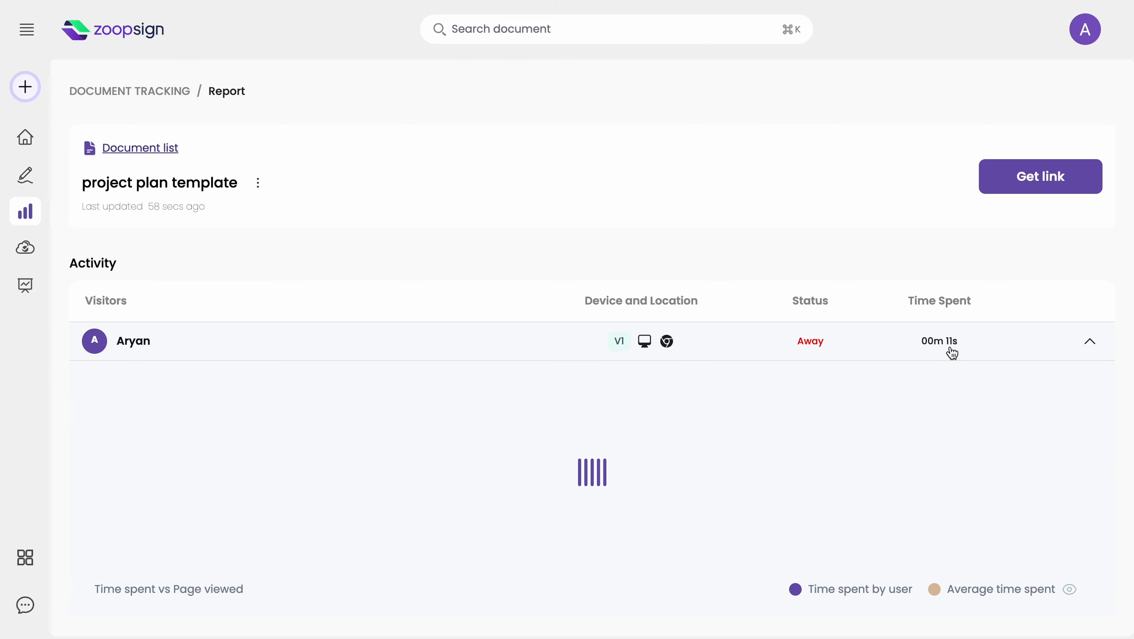
{"action": "mouse_move", "coordinate": [752, 417]}
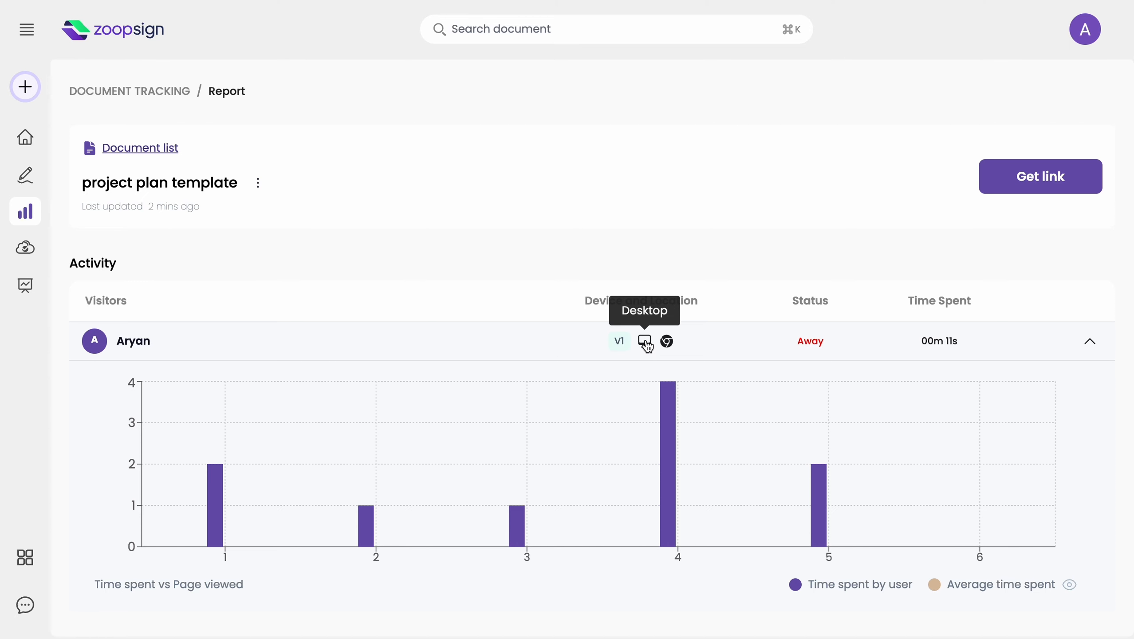
{"action": "mouse_move", "coordinate": [642, 369]}
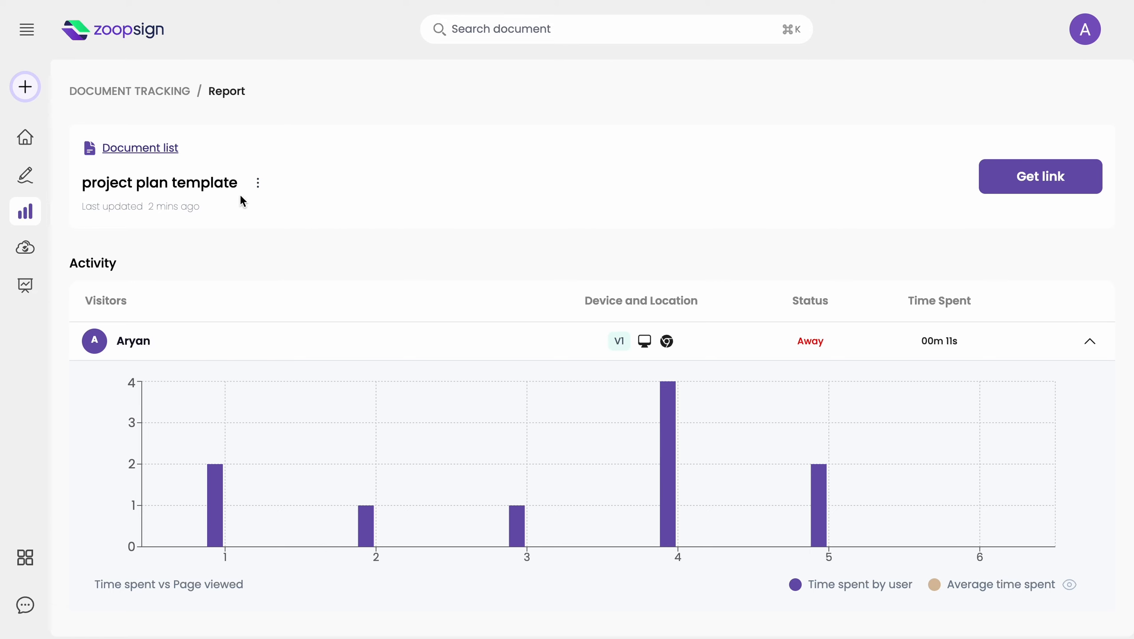
{"action": "left_click", "coordinate": [132, 98]}
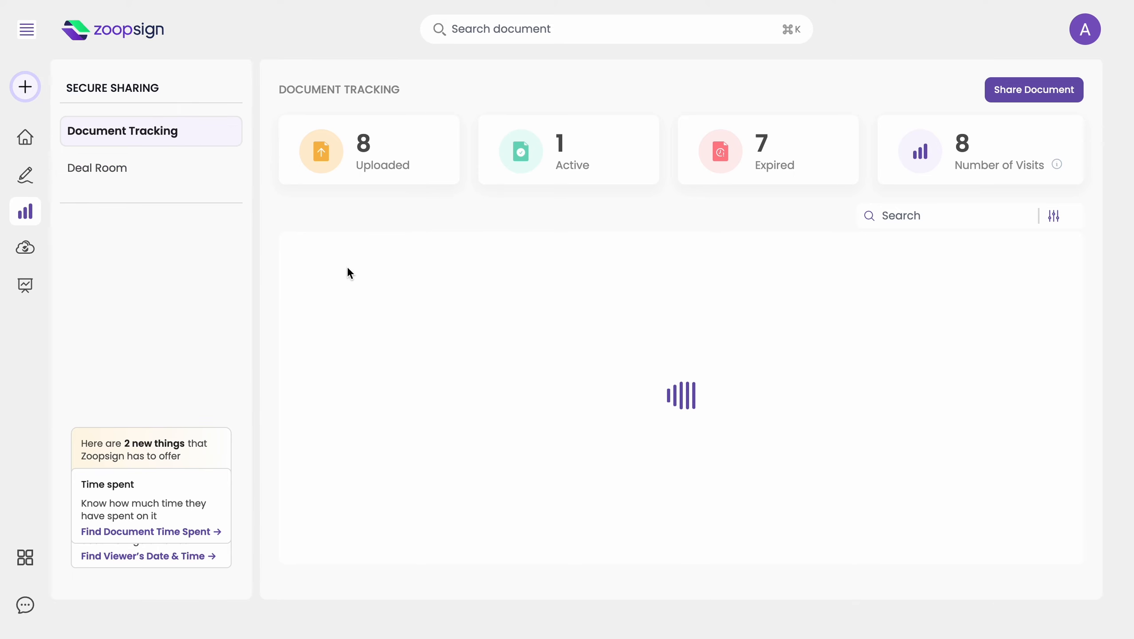
Show the Deal Room overview with Legal Docs, Proposal, HR documents and Business Docs
{"action": "left_click", "coordinate": [127, 169]}
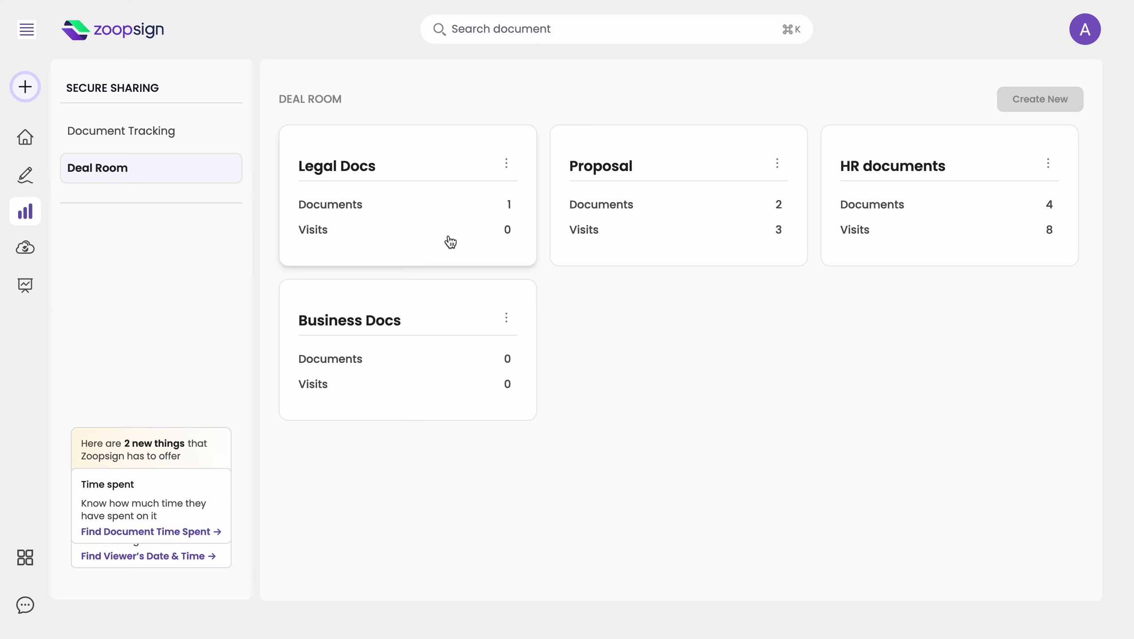
Upload project plan template.pdf into the Legal Docs deal room via Add File
{"action": "left_click", "coordinate": [398, 167]}
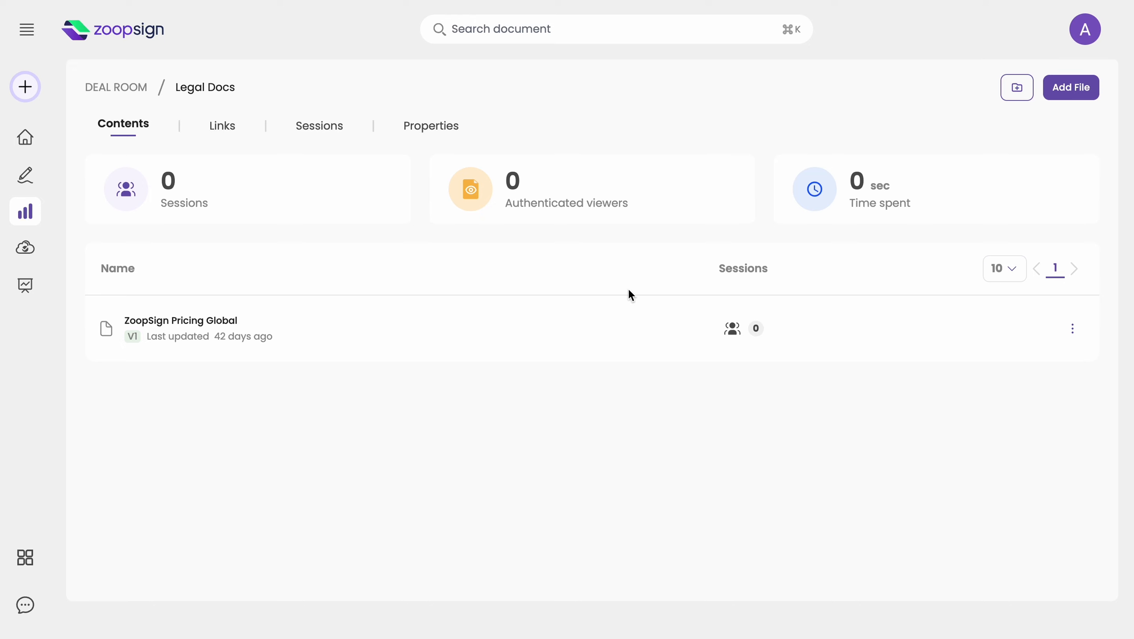
{"action": "left_click", "coordinate": [1063, 92]}
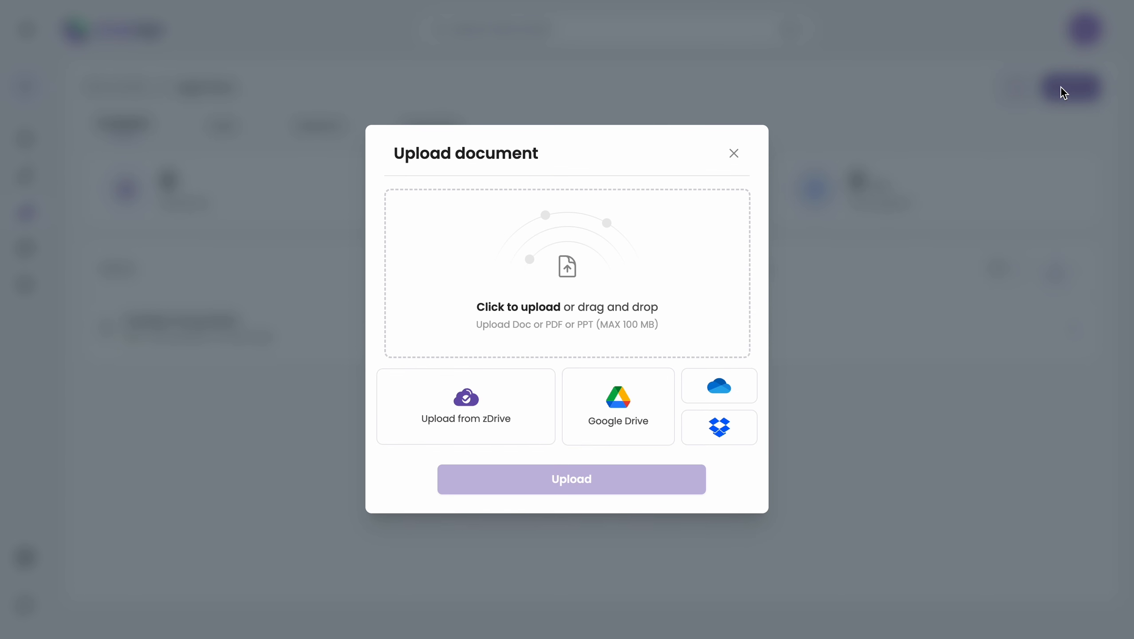
{"action": "left_click", "coordinate": [615, 247]}
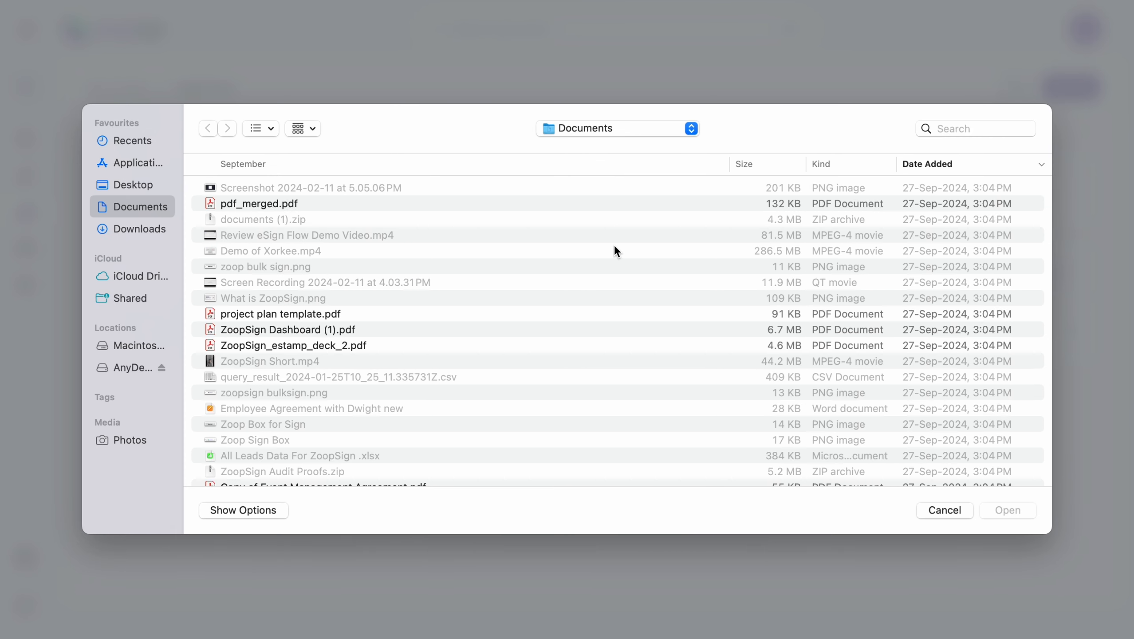
{"action": "scroll", "coordinate": [366, 299], "scroll_direction": "down", "scroll_amount": 2}
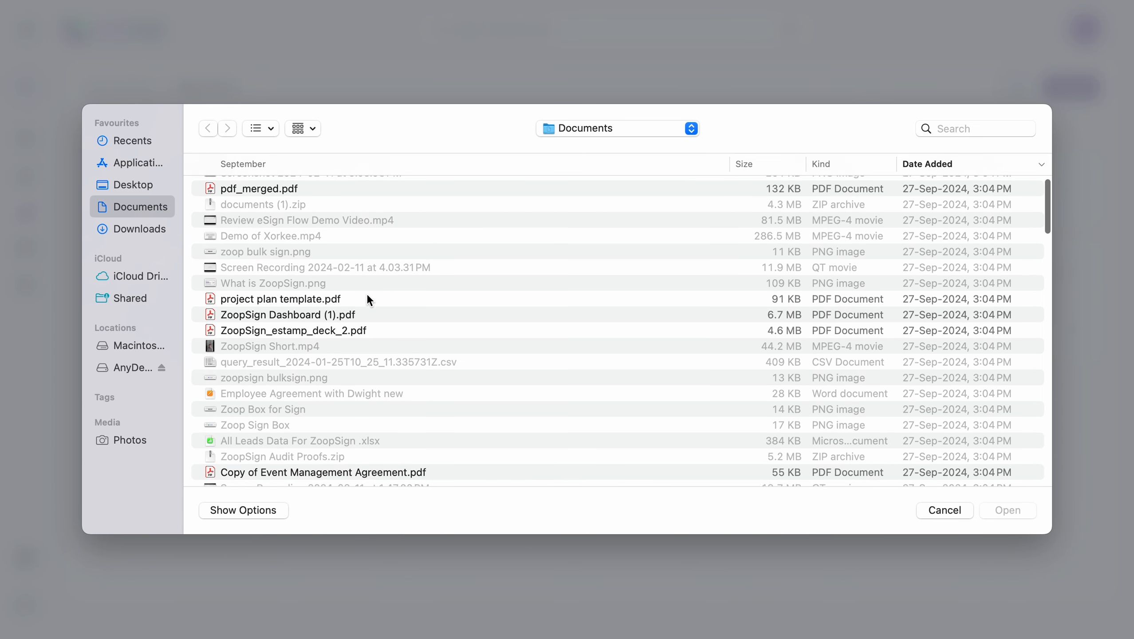
{"action": "double_click", "coordinate": [347, 297]}
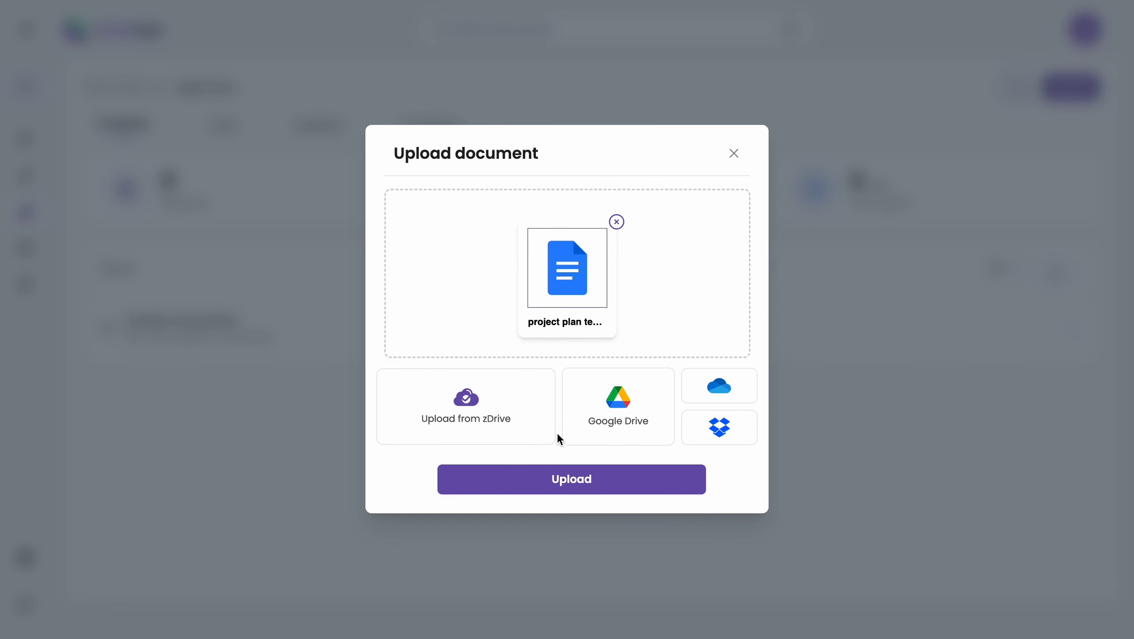
{"action": "left_click", "coordinate": [577, 478]}
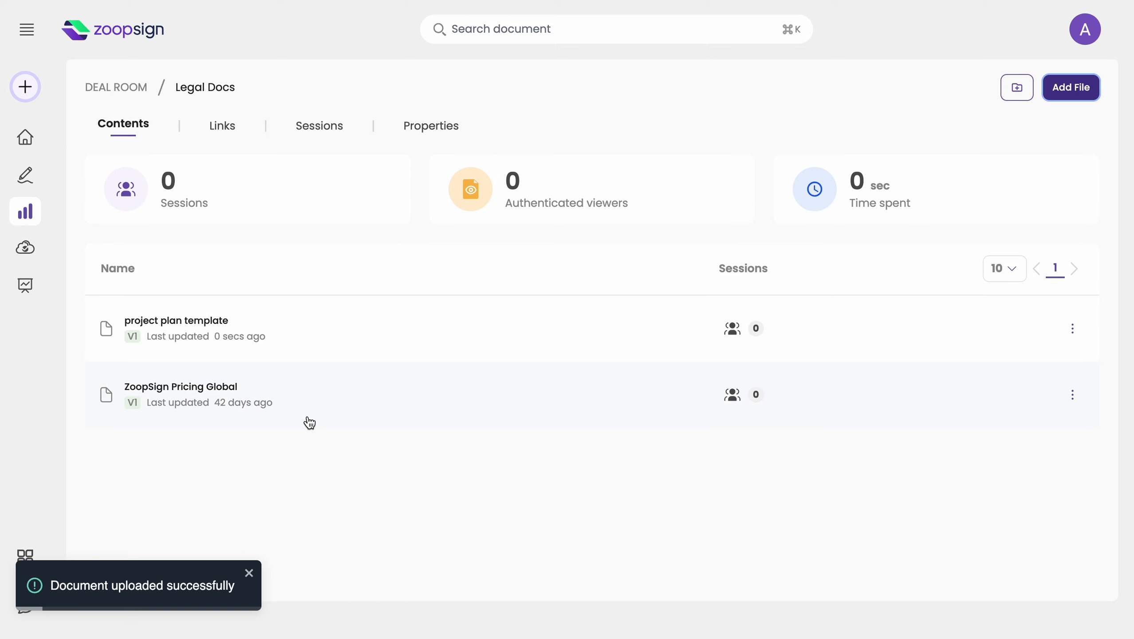
{"action": "left_click", "coordinate": [1016, 88]}
Create an 'Employee legal docs' folder in Legal Docs, check it, then view the room's Links
{"action": "left_click", "coordinate": [667, 316]}
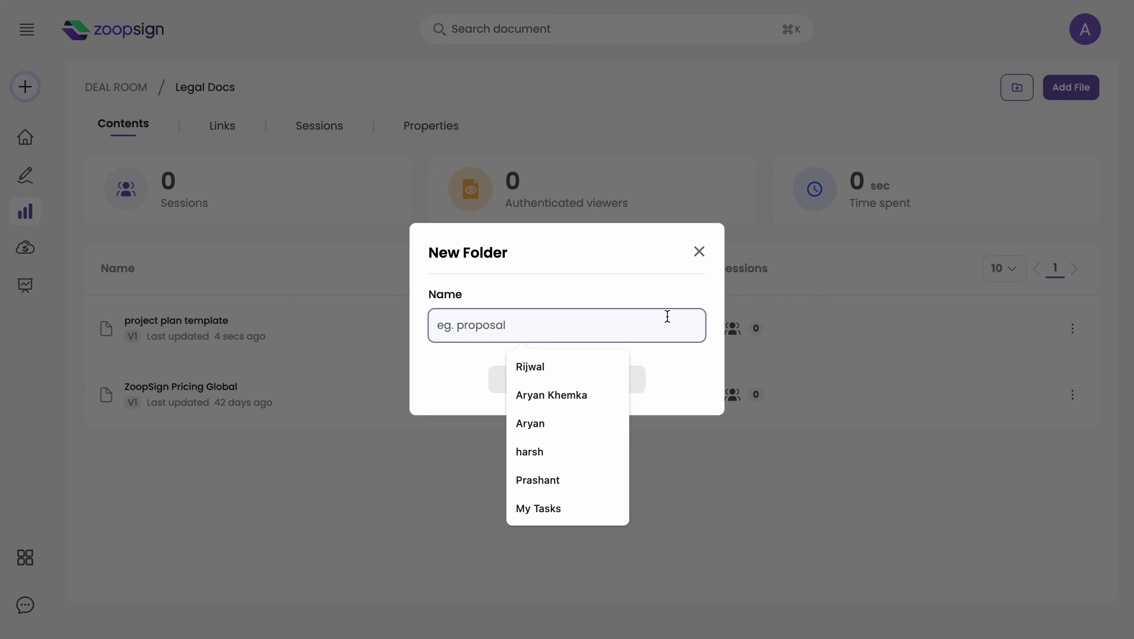
{"action": "type", "text": "Empl"}
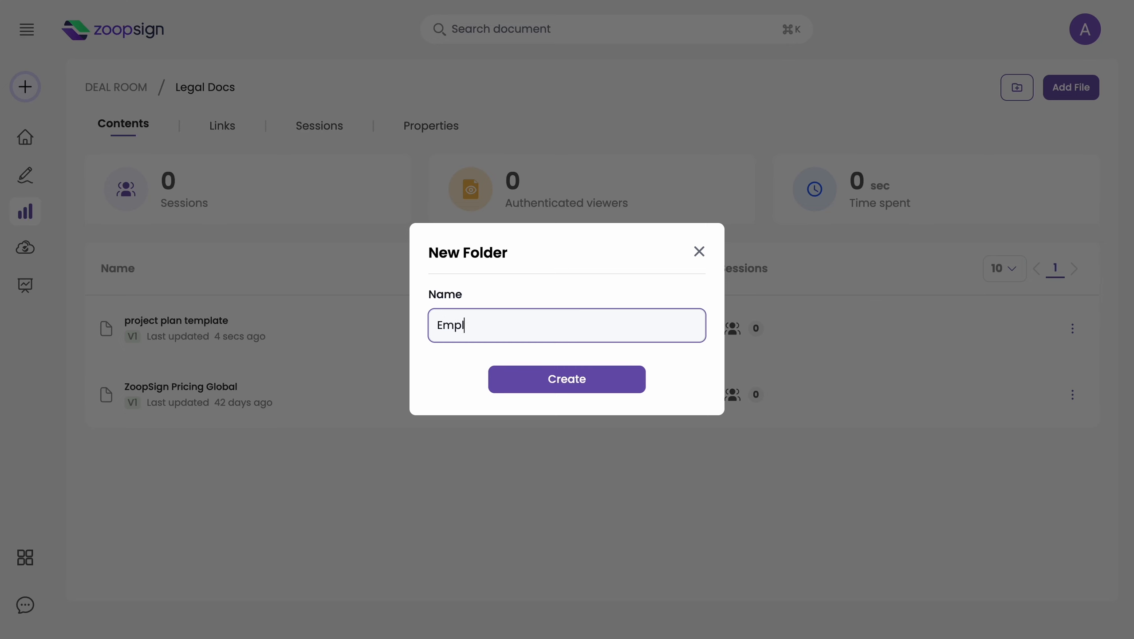
{"action": "type", "text": "oyee legal docs"}
{"action": "left_click", "coordinate": [591, 373]}
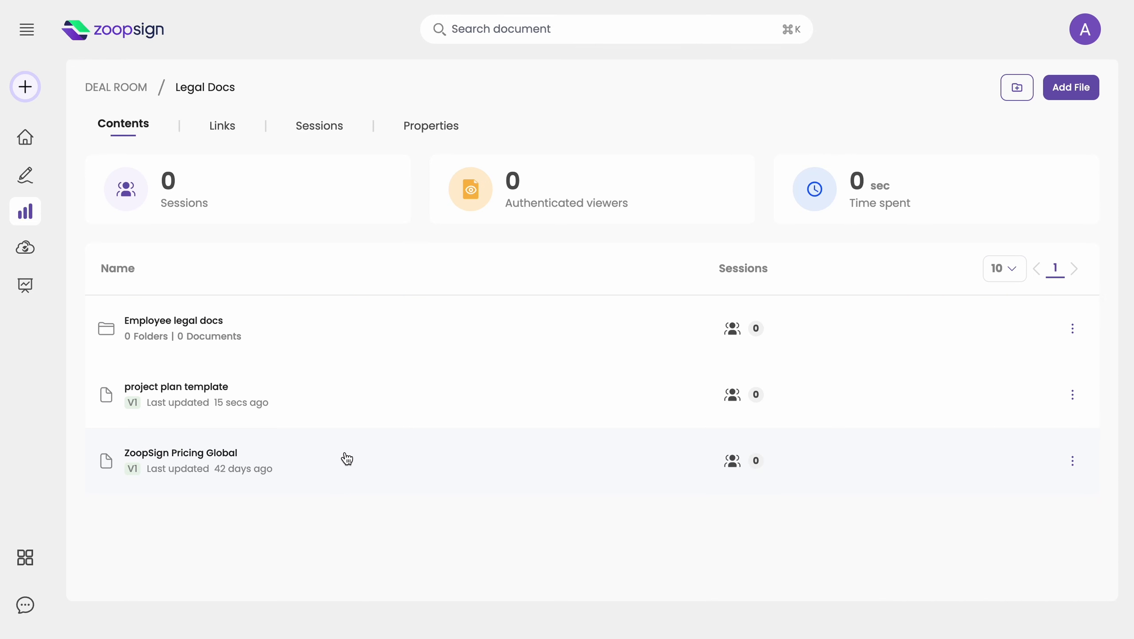
{"action": "left_click", "coordinate": [415, 332]}
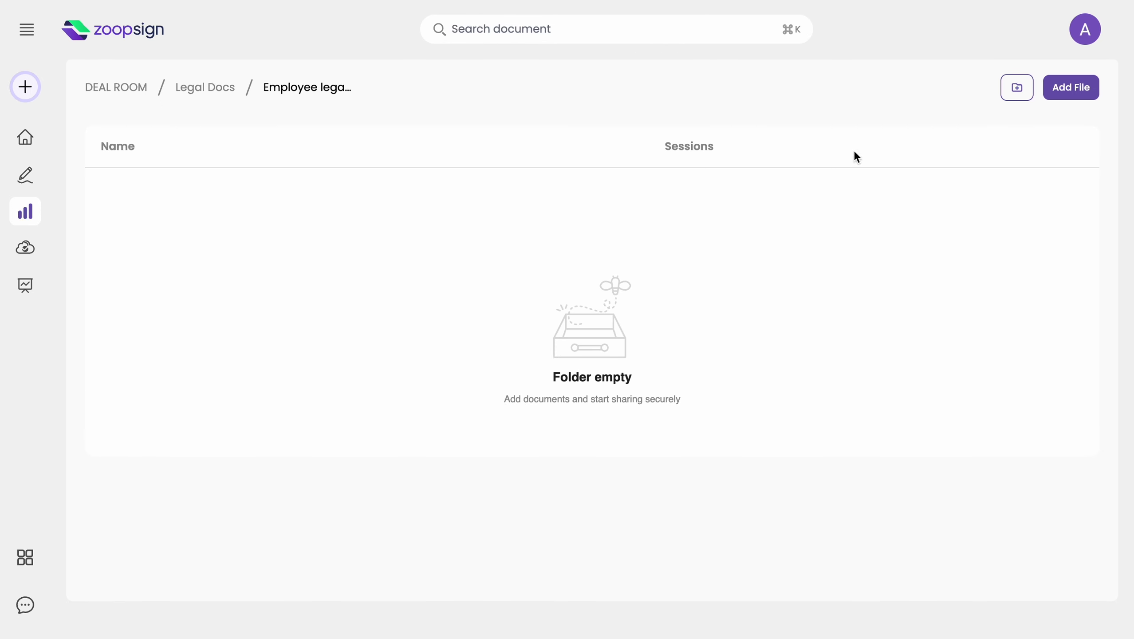
{"action": "left_click", "coordinate": [196, 91]}
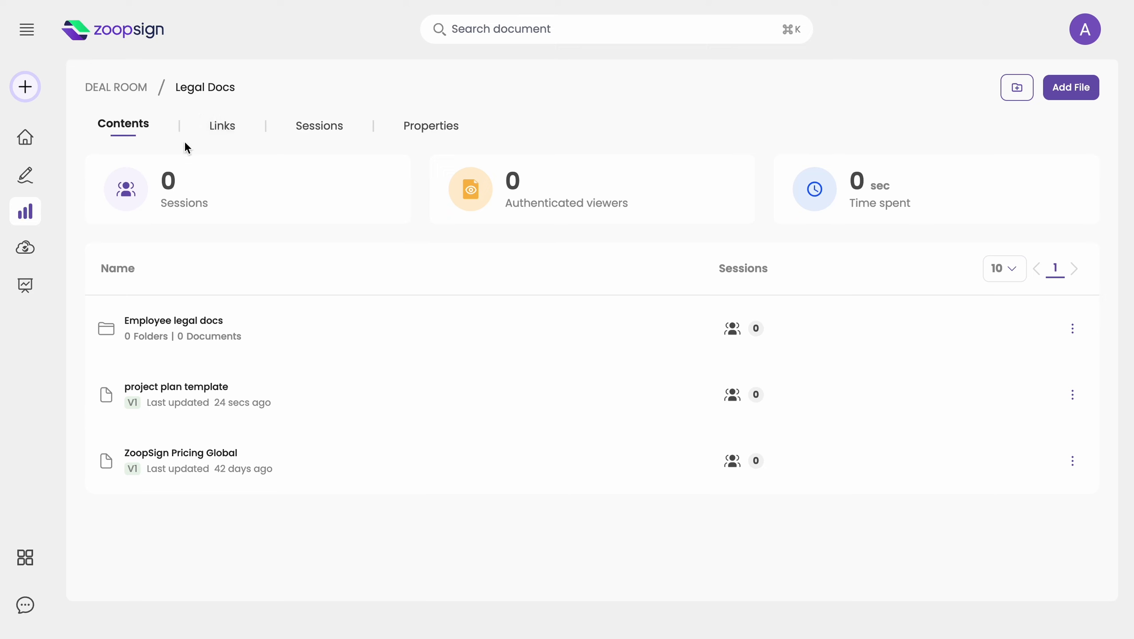
{"action": "left_click", "coordinate": [222, 132]}
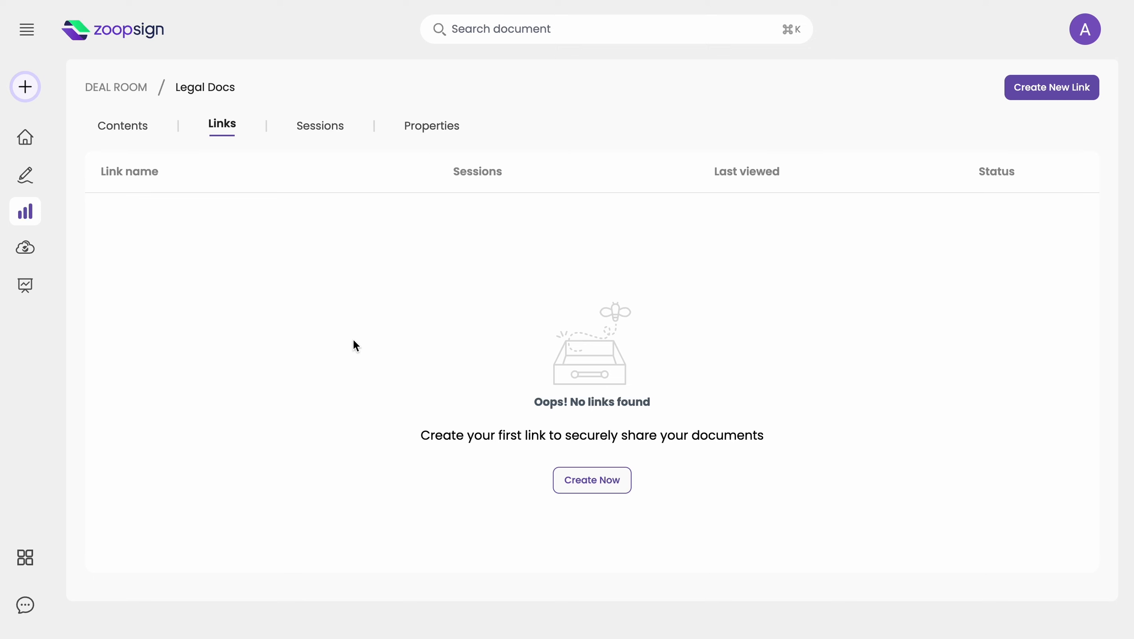
Start a new link named 'Secure Link' that requires email authentication
{"action": "left_click", "coordinate": [573, 475]}
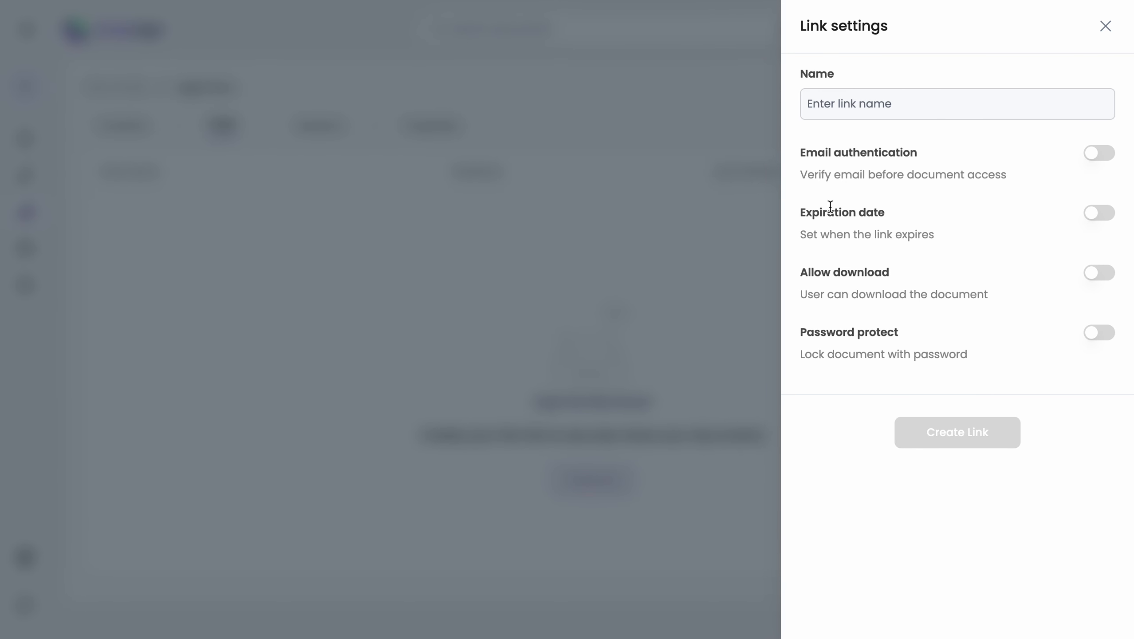
{"action": "left_click", "coordinate": [897, 108]}
{"action": "type", "text": "TEM"}
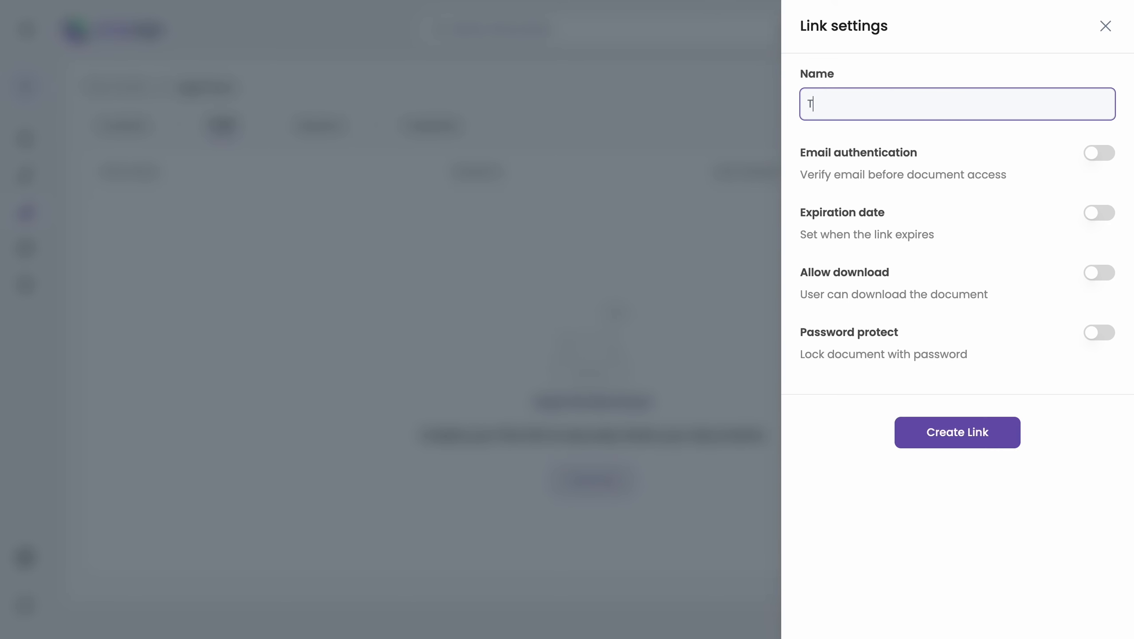
{"action": "key", "text": "BackSpace"}
{"action": "key", "text": "BackSpace"}
{"action": "key", "text": "BackSpace"}
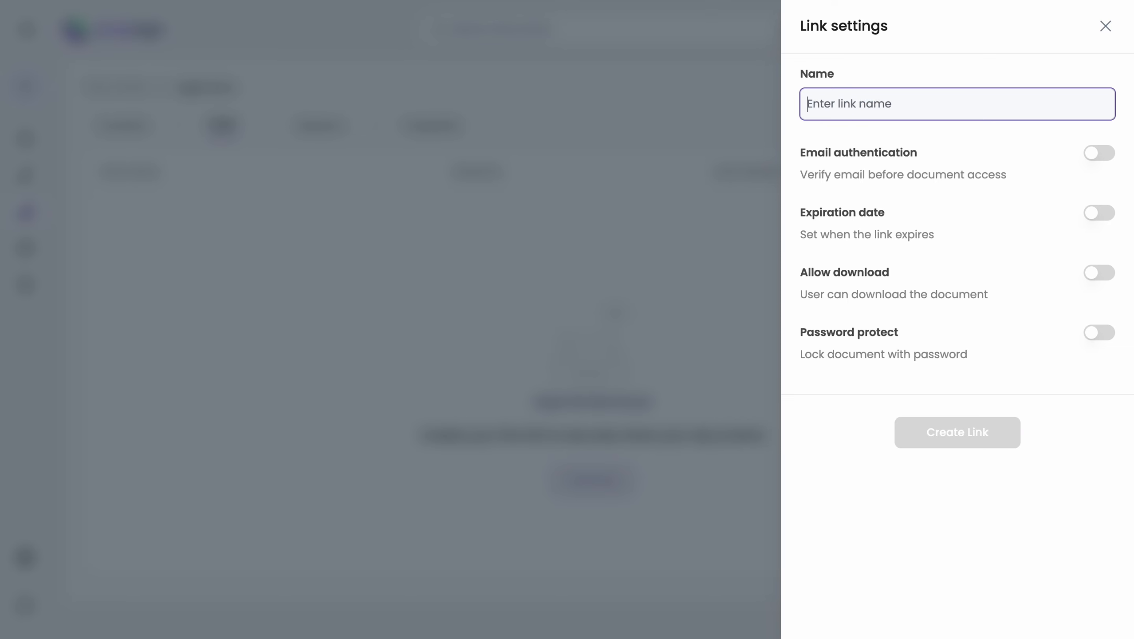
{"action": "type", "text": "Secur"}
{"action": "key", "text": "BackSpace"}
{"action": "key", "text": "BackSpace"}
{"action": "type", "text": "ure Link"}
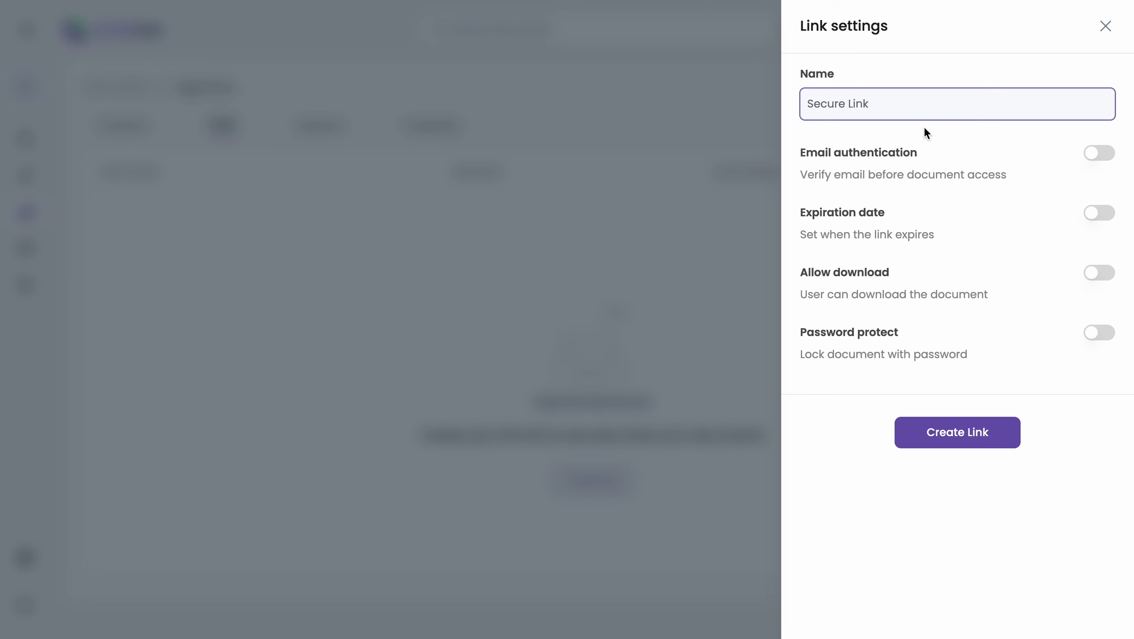
{"action": "left_click", "coordinate": [1098, 153]}
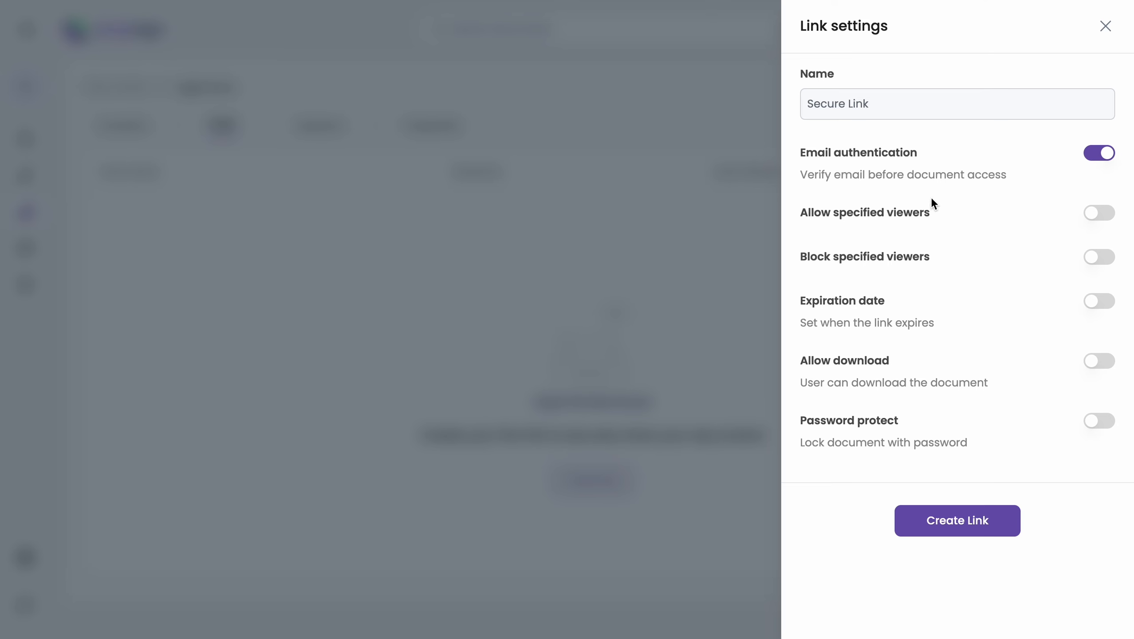
{"action": "left_click", "coordinate": [1091, 214]}
{"action": "left_click", "coordinate": [958, 264]}
{"action": "type", "text": "@zoop.one"}
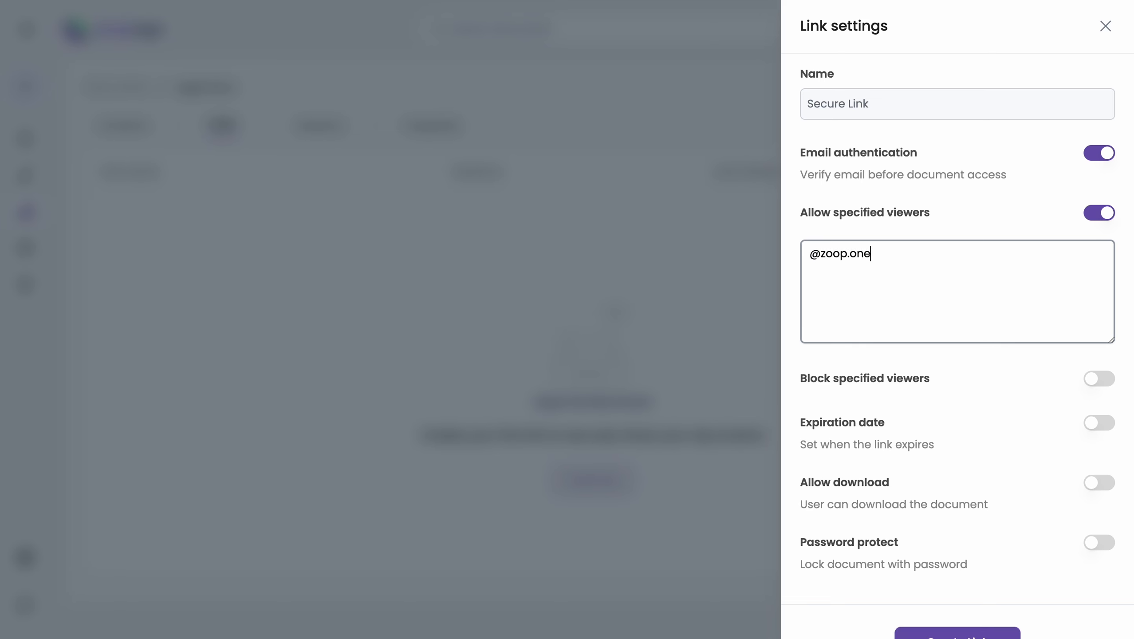
{"action": "type", "text": ","}
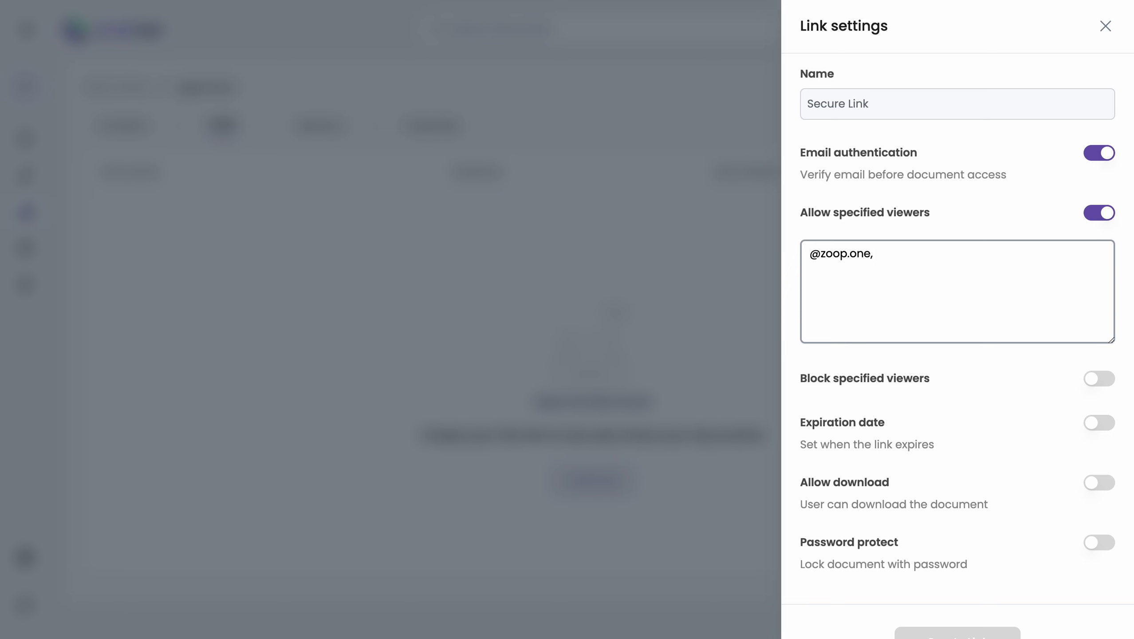
{"action": "key", "text": "BackSpace"}
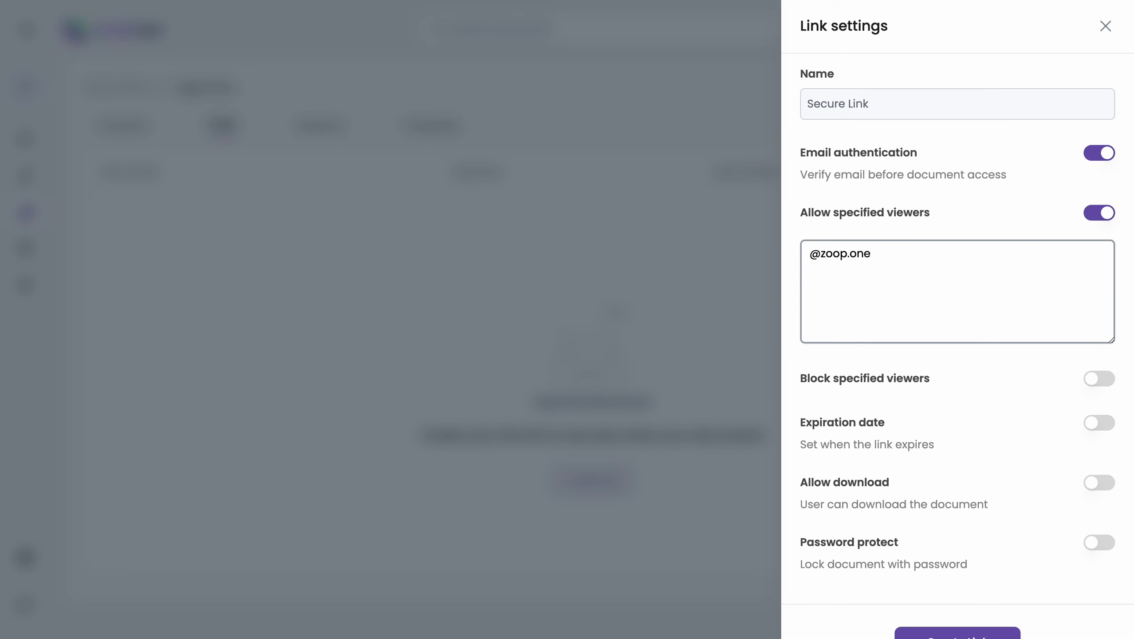
{"action": "scroll", "coordinate": [967, 293], "scroll_direction": "down", "scroll_amount": 2}
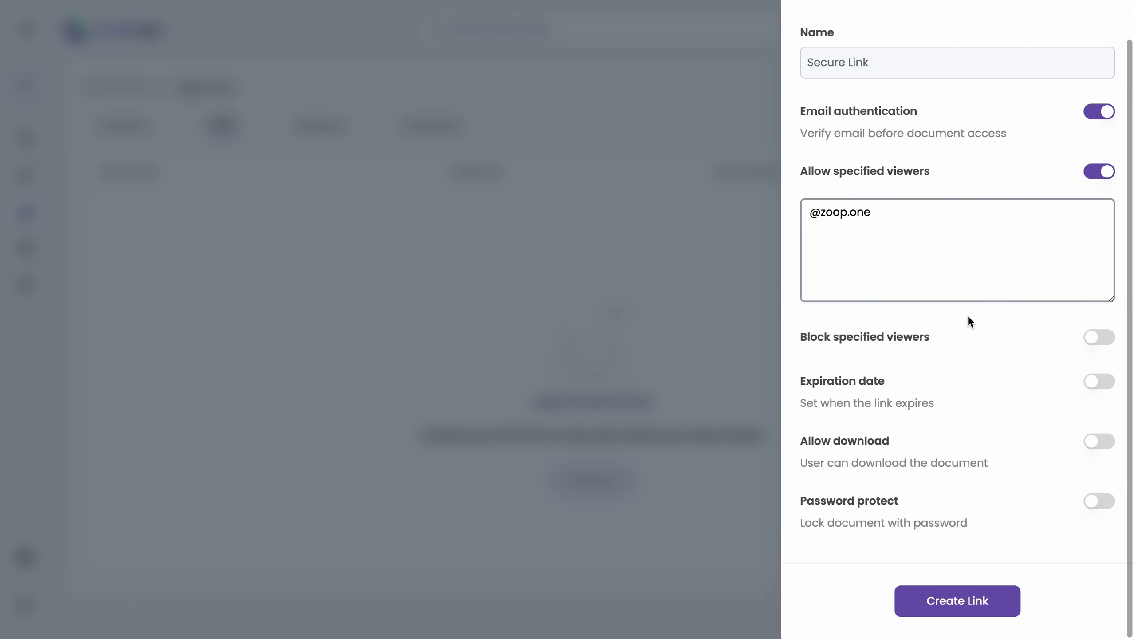
{"action": "left_click", "coordinate": [1102, 339]}
{"action": "left_click", "coordinate": [974, 379]}
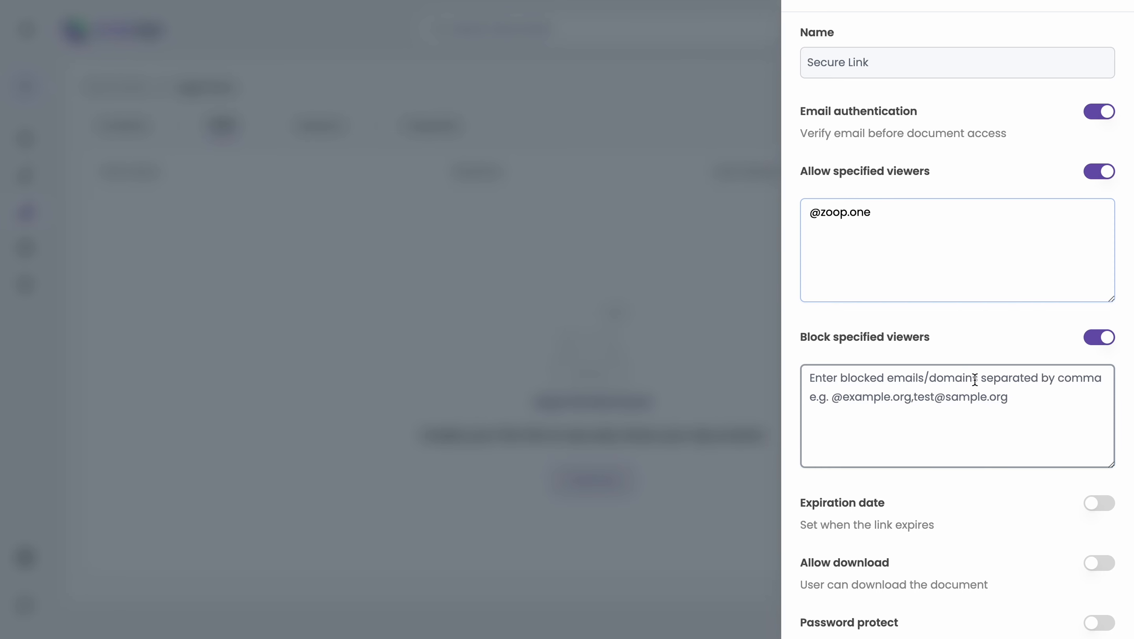
{"action": "type", "text": "@abc.com"}
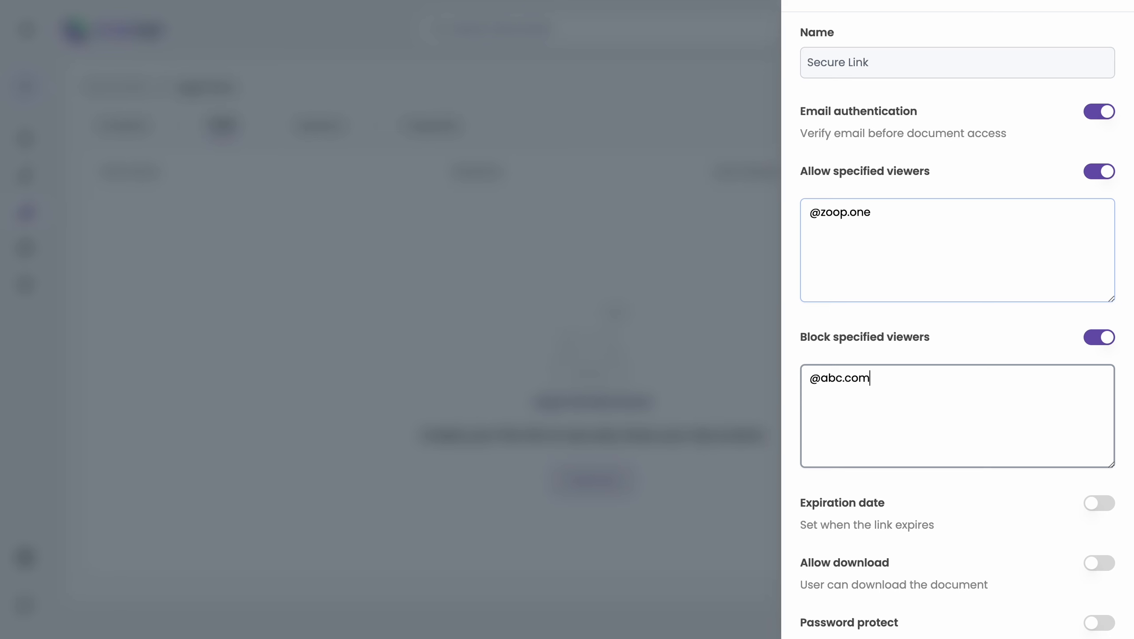
Enable the 22/11/2024 expiration date, leave password protection off, and create the link
{"action": "scroll", "coordinate": [1027, 461], "scroll_direction": "down", "scroll_amount": 1}
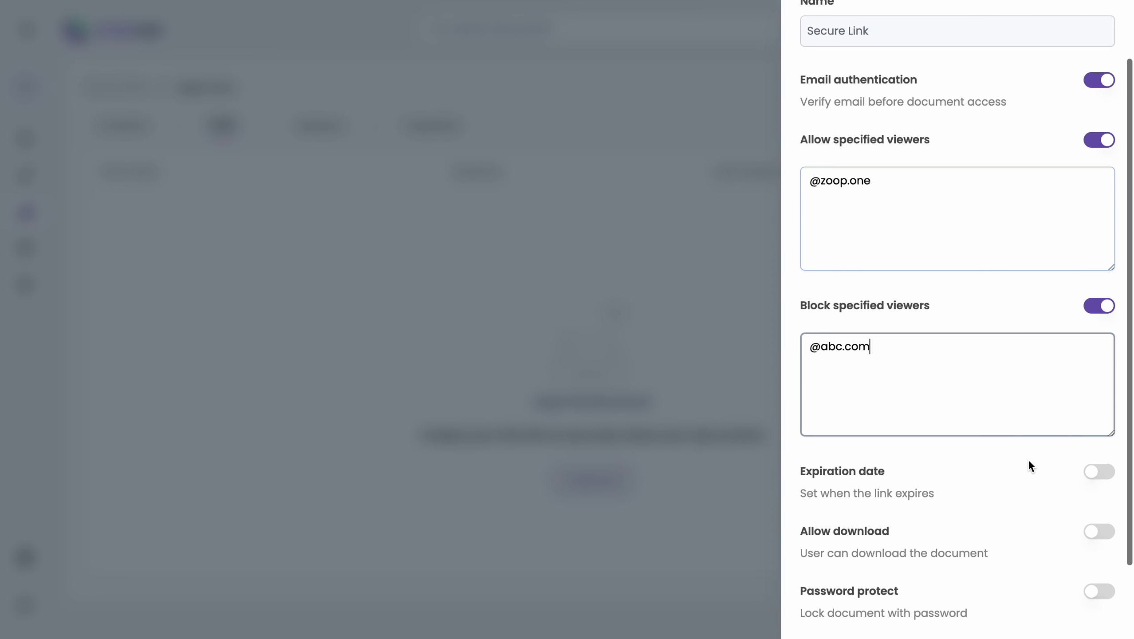
{"action": "left_click", "coordinate": [1101, 473]}
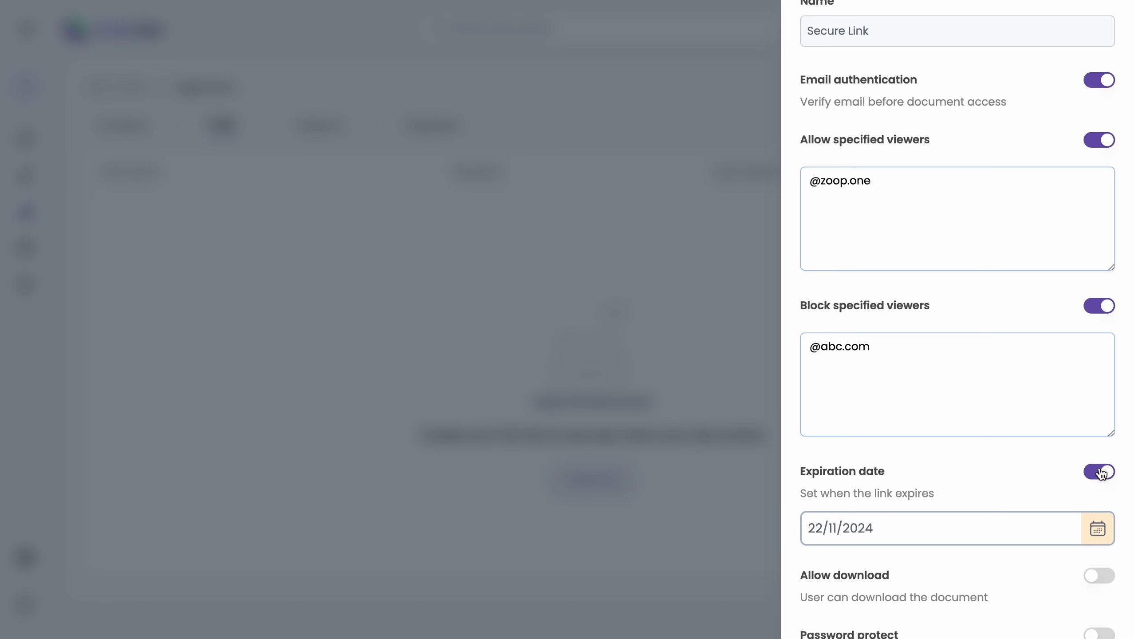
{"action": "left_click", "coordinate": [1101, 472]}
{"action": "scroll", "coordinate": [1100, 472], "scroll_direction": "down", "scroll_amount": 2}
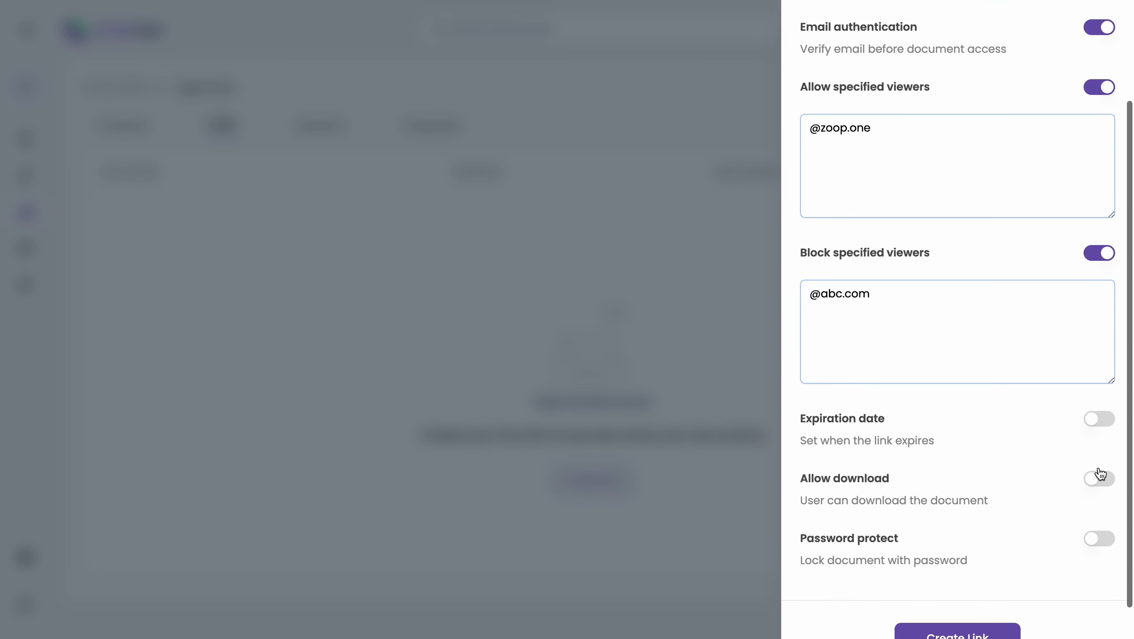
{"action": "scroll", "coordinate": [1064, 480], "scroll_direction": "down", "scroll_amount": 1}
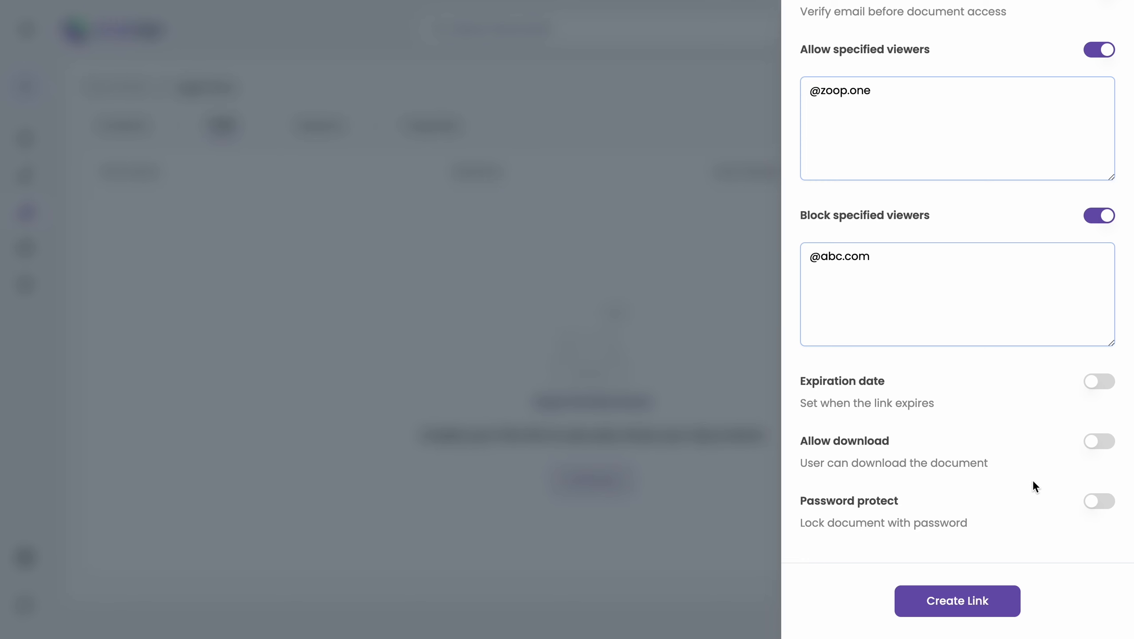
{"action": "left_click", "coordinate": [1098, 500]}
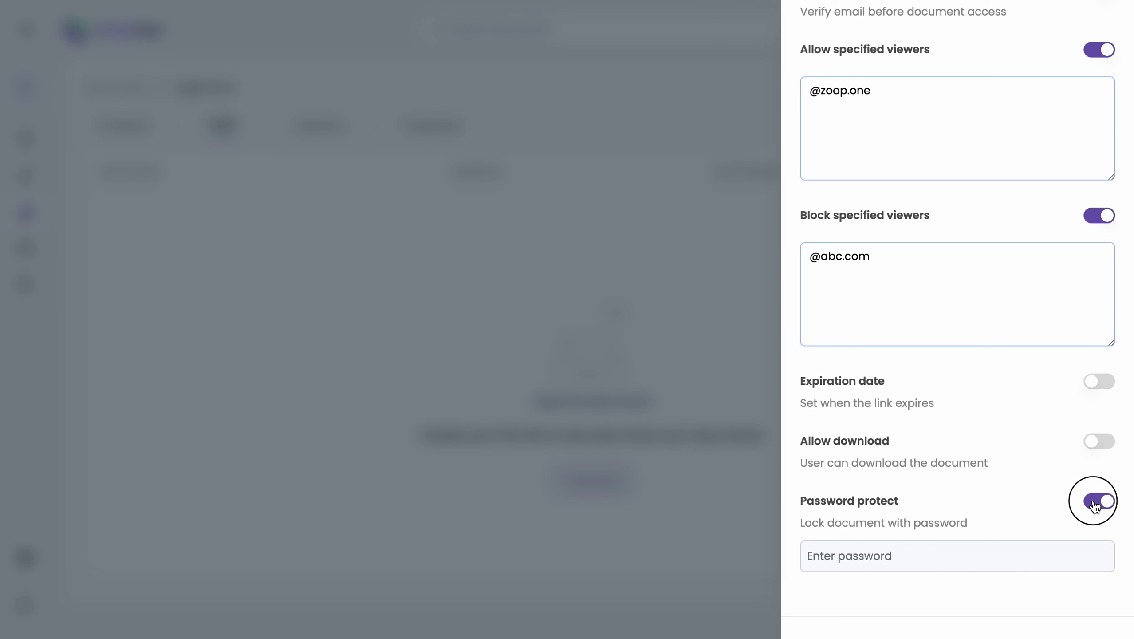
{"action": "left_click", "coordinate": [1098, 500]}
{"action": "scroll", "coordinate": [1068, 478], "scroll_direction": "up", "scroll_amount": 3}
{"action": "scroll", "coordinate": [1068, 476], "scroll_direction": "down", "scroll_amount": 3}
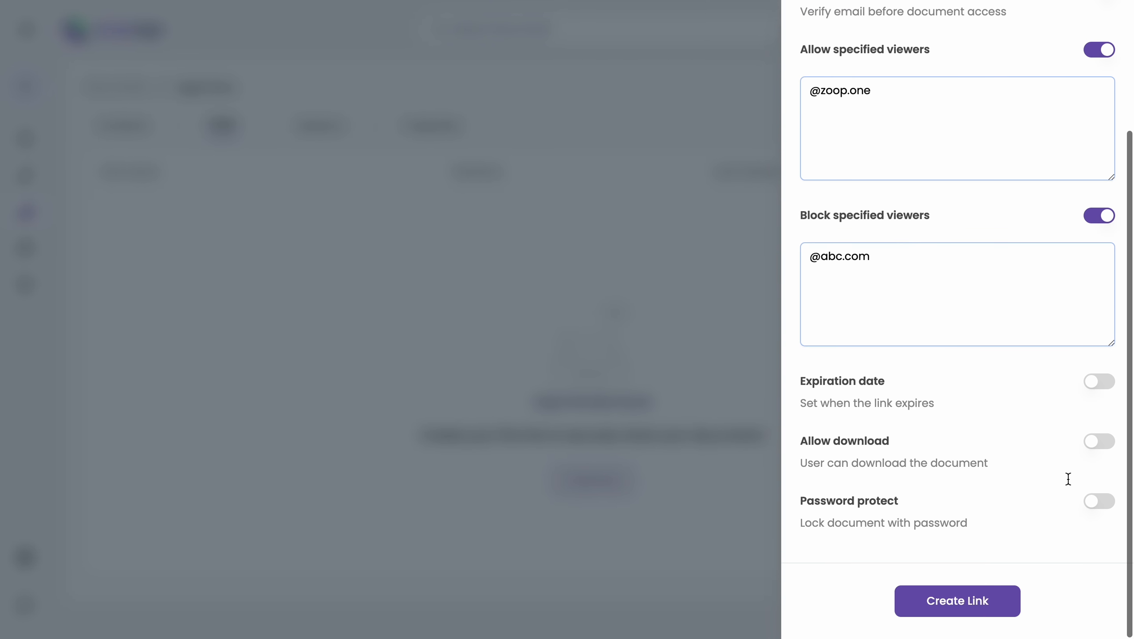
{"action": "left_click", "coordinate": [1103, 381]}
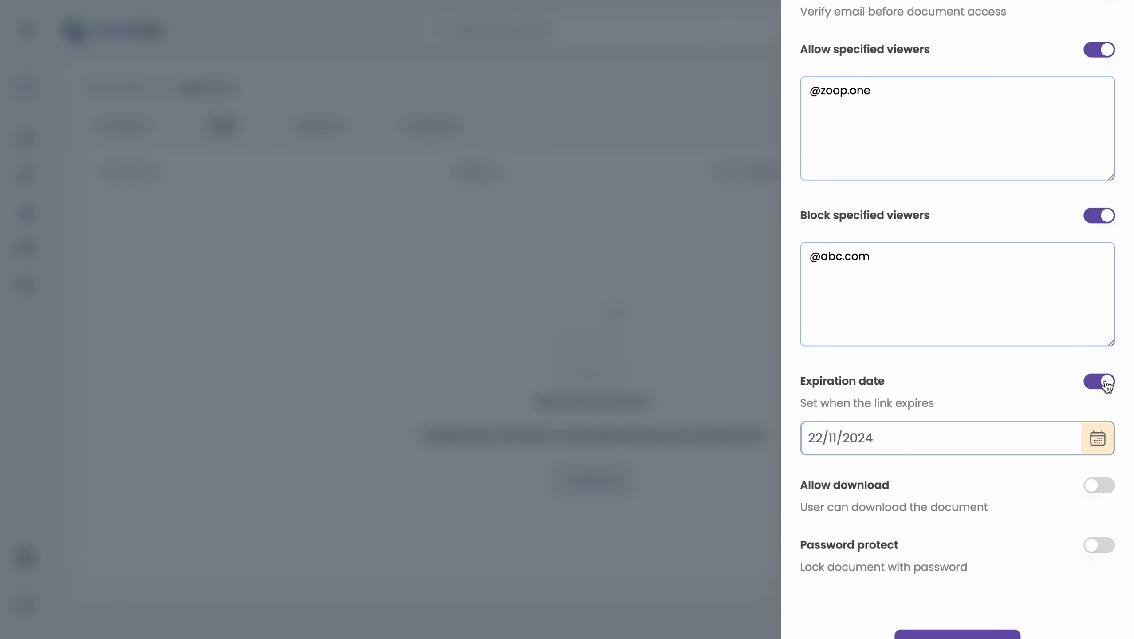
{"action": "scroll", "coordinate": [1077, 485], "scroll_direction": "down", "scroll_amount": 1}
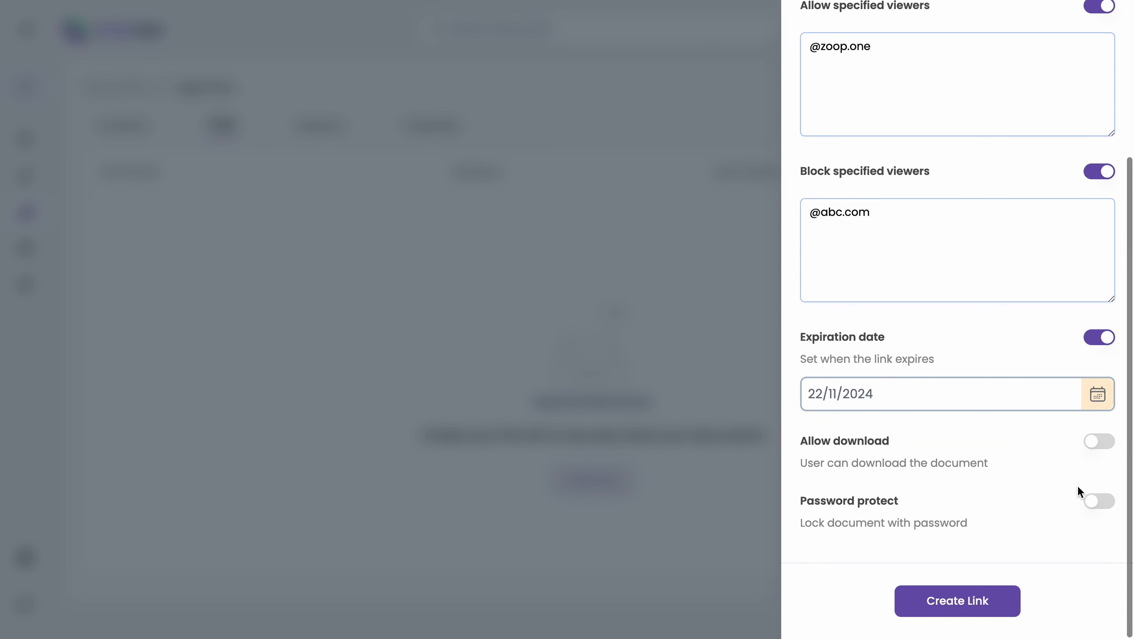
{"action": "scroll", "coordinate": [1035, 448], "scroll_direction": "up", "scroll_amount": 5}
{"action": "scroll", "coordinate": [1035, 451], "scroll_direction": "down", "scroll_amount": 5}
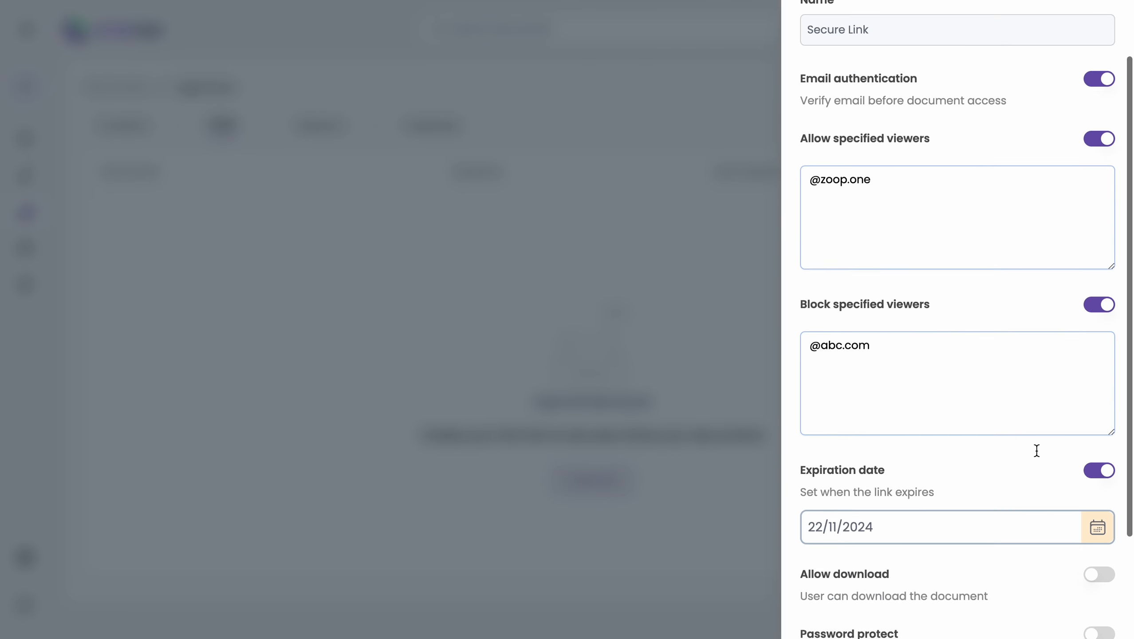
{"action": "left_click", "coordinate": [982, 601]}
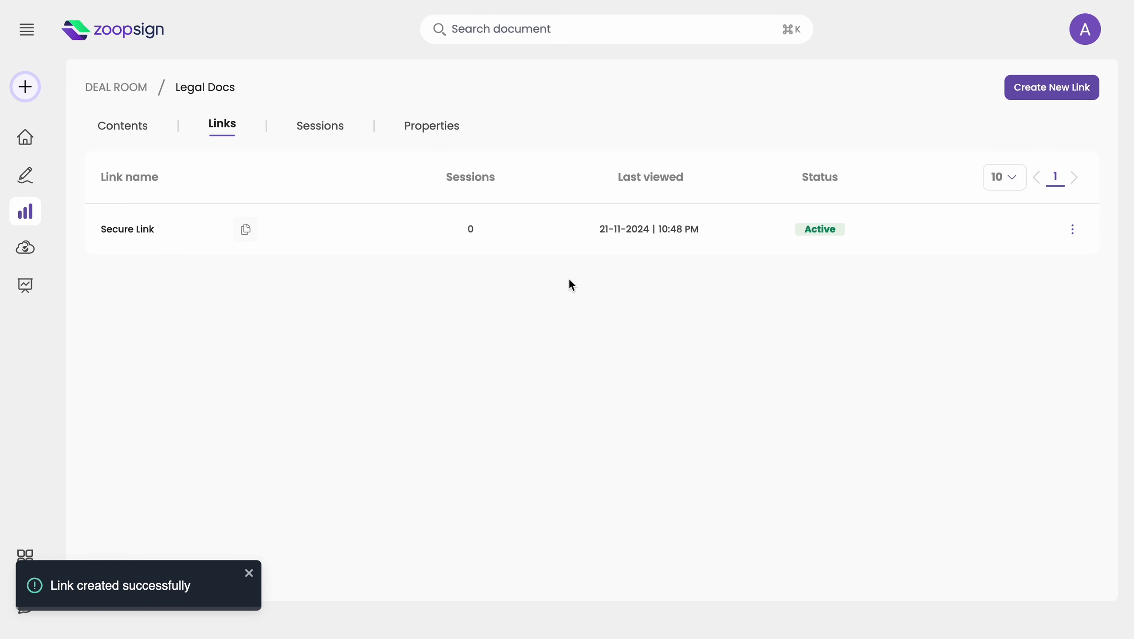
Copy the Secure Link address and load it in a new browser tab
{"action": "left_click", "coordinate": [247, 229]}
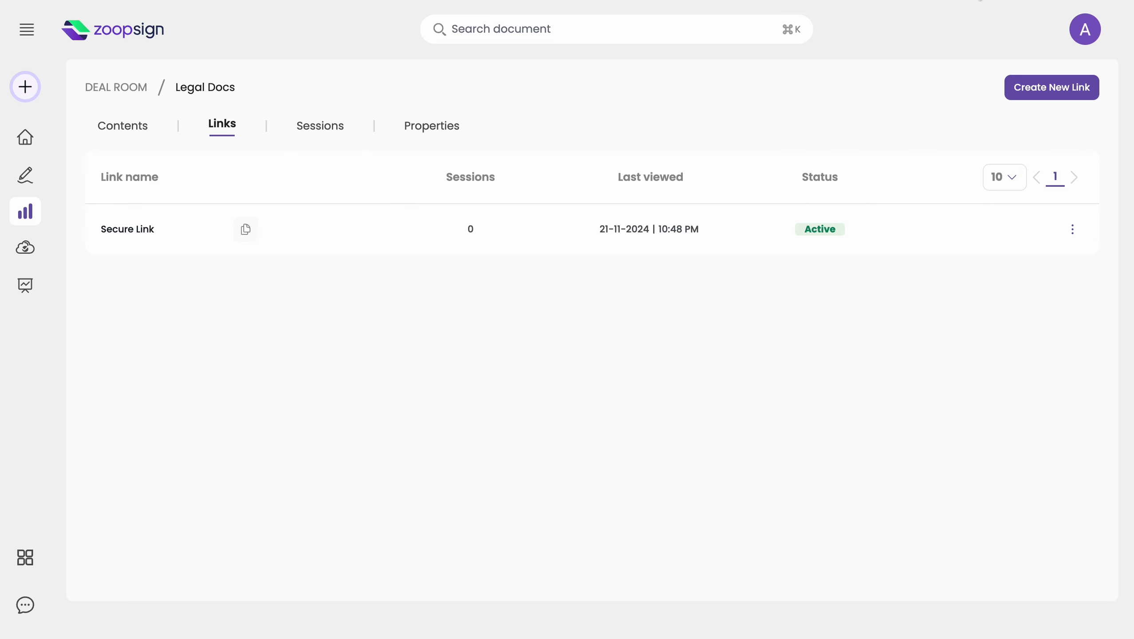
{"action": "key", "text": "super+t"}
{"action": "key", "text": "super+v"}
{"action": "key", "text": "Return"}
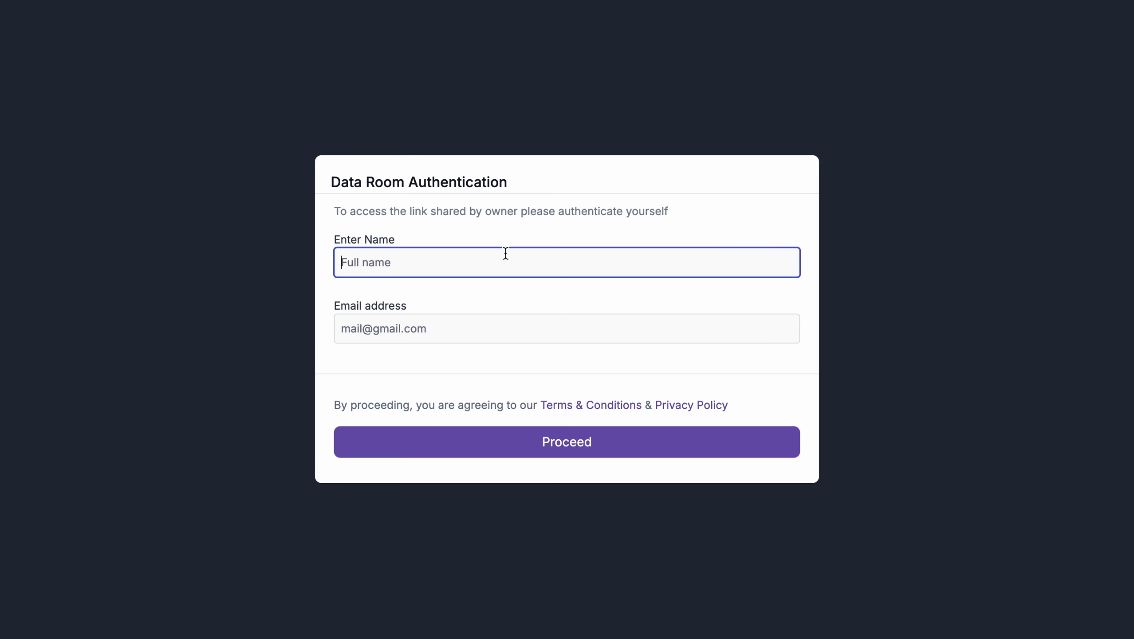
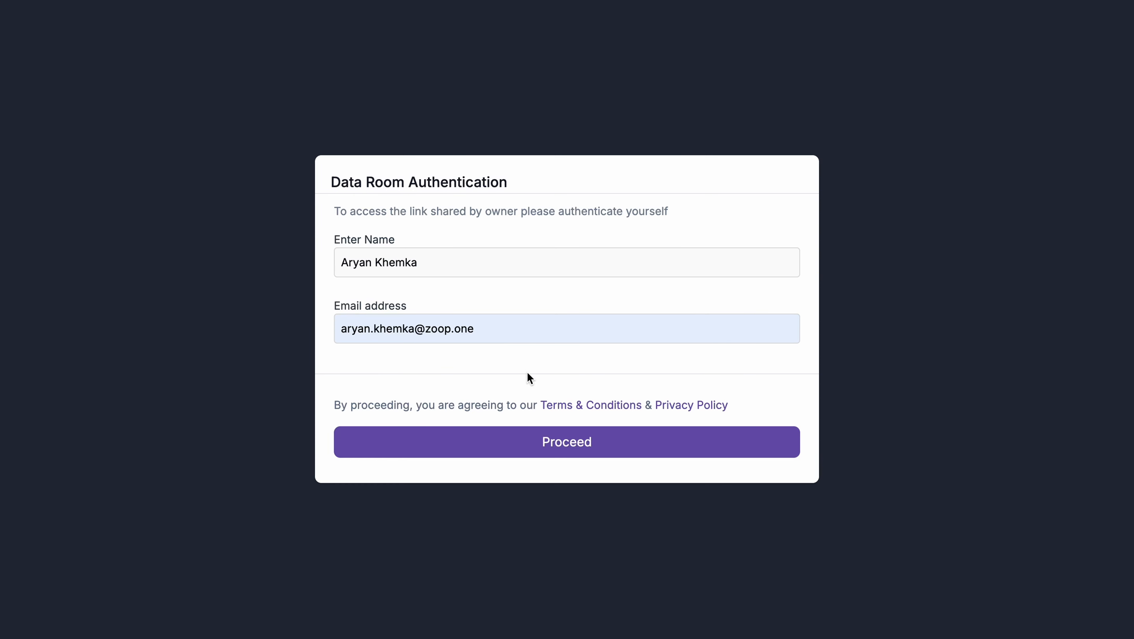
Submit the viewer's name and e-mail, then verify the emailed 4-digit one-time code
{"action": "left_click", "coordinate": [563, 440]}
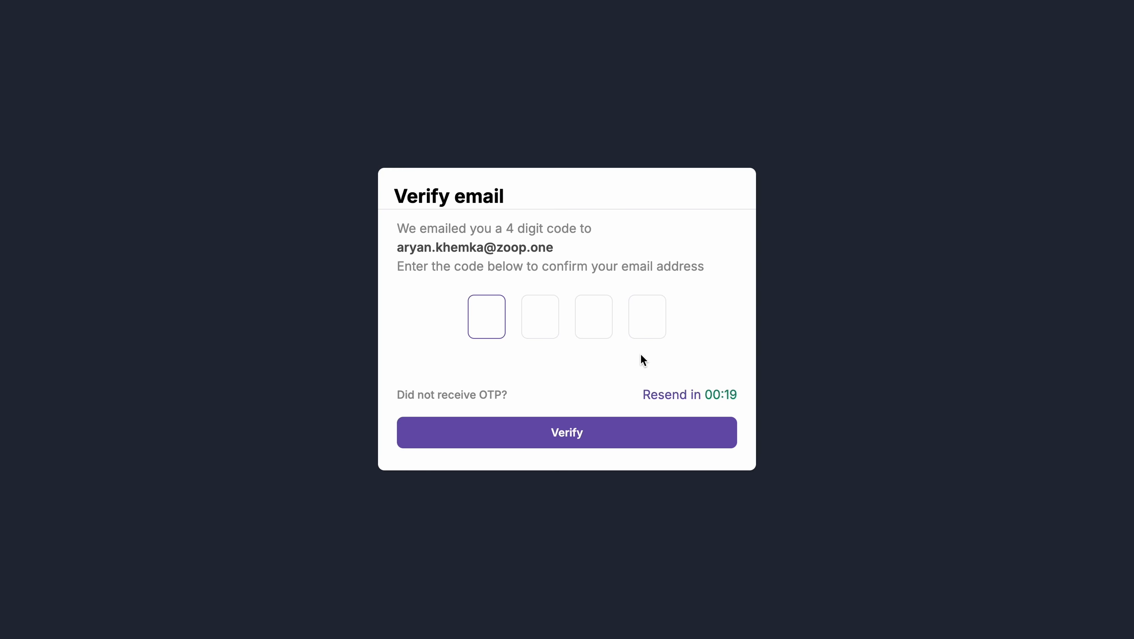
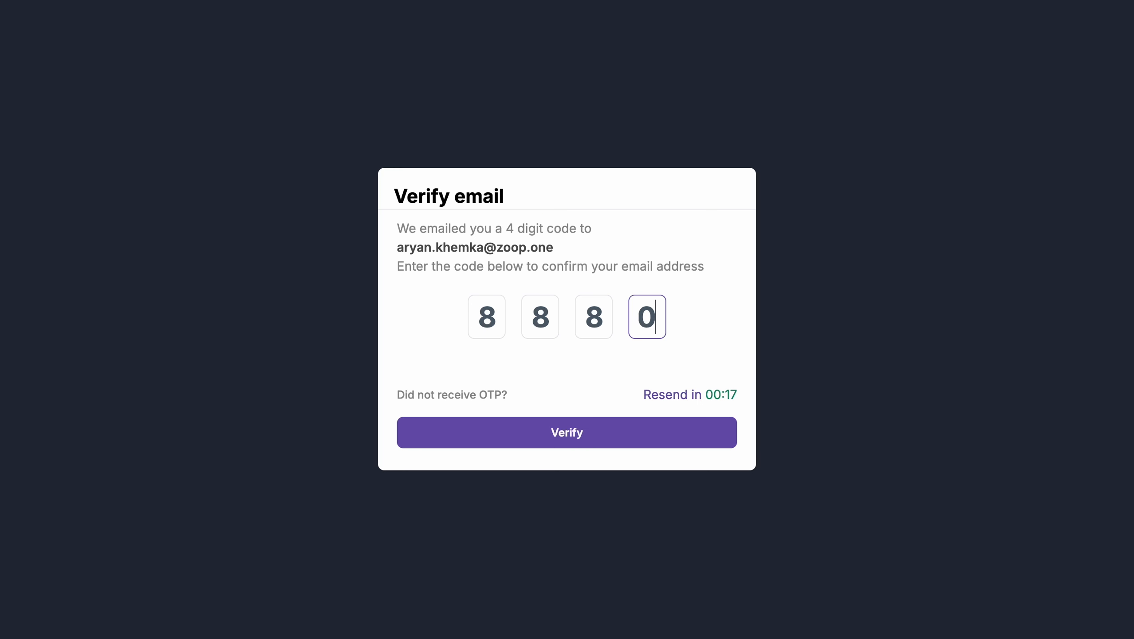
{"action": "left_click", "coordinate": [570, 427]}
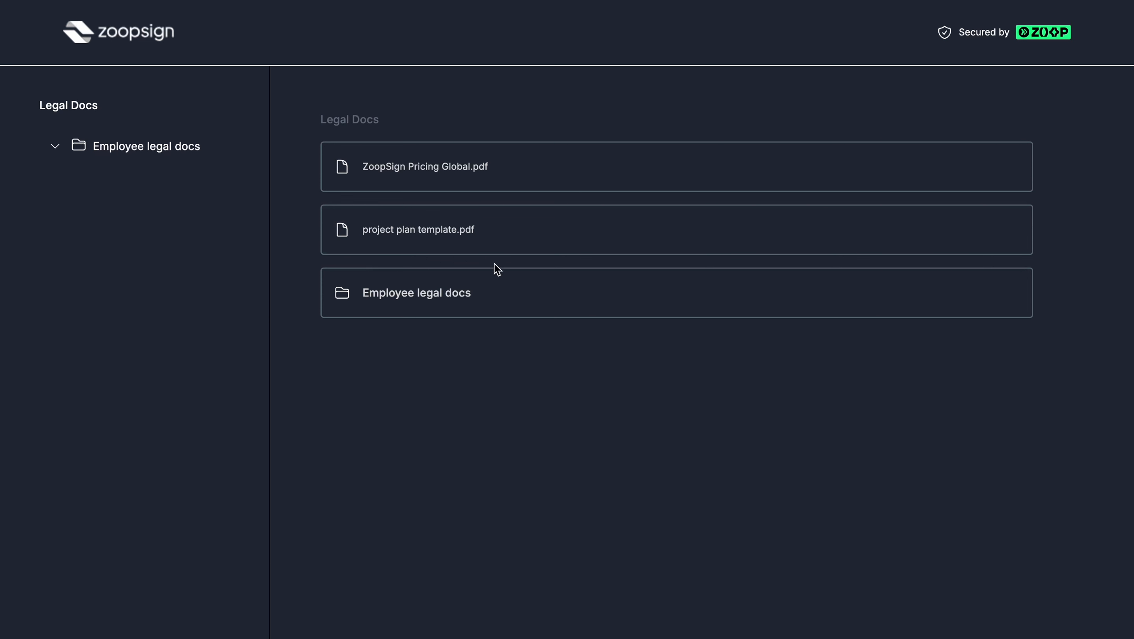
Page through pages 1–7 of ZoopSign Pricing Global.pdf, then exit the viewer to Legal Docs
{"action": "left_click", "coordinate": [541, 173]}
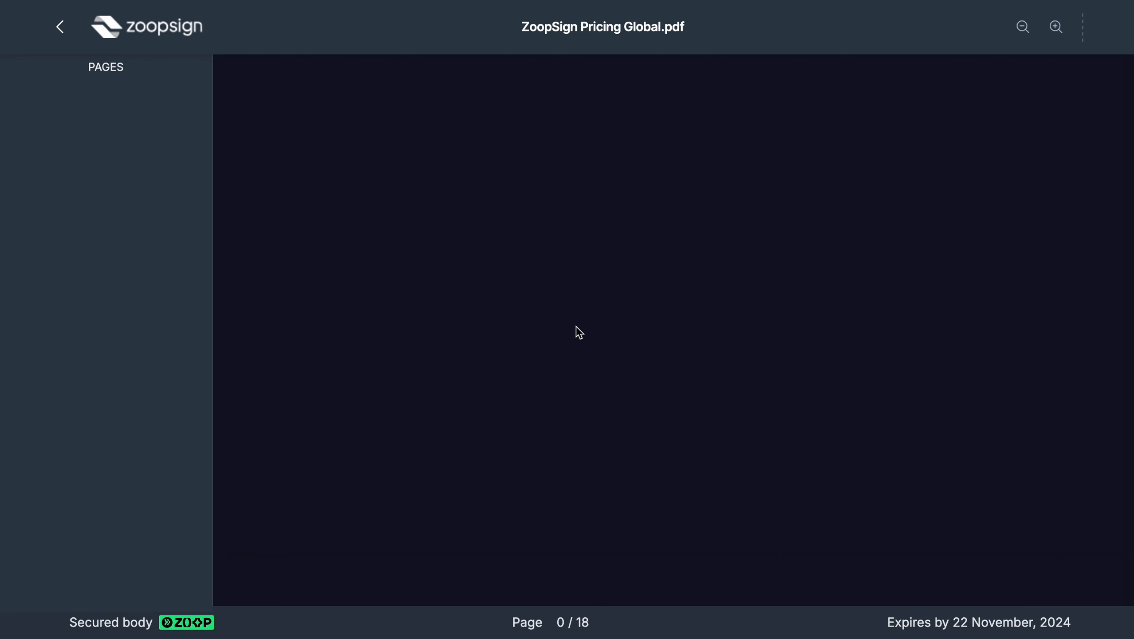
{"action": "scroll", "coordinate": [525, 323], "scroll_direction": "down", "scroll_amount": 15}
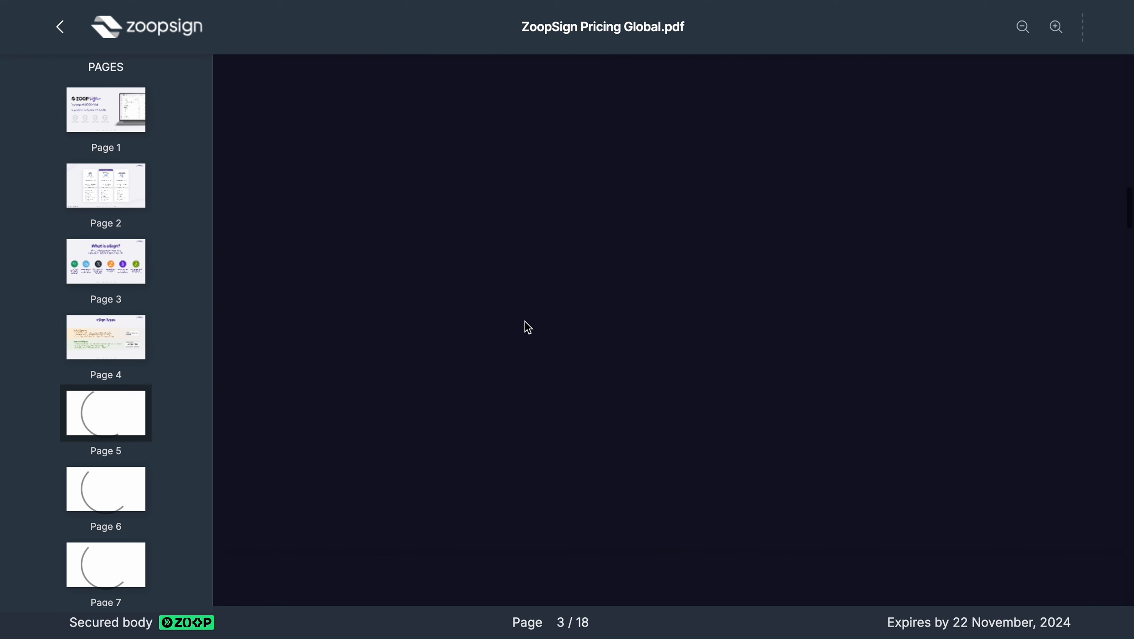
{"action": "scroll", "coordinate": [525, 322], "scroll_direction": "up", "scroll_amount": 8}
{"action": "scroll", "coordinate": [525, 321], "scroll_direction": "down", "scroll_amount": 1}
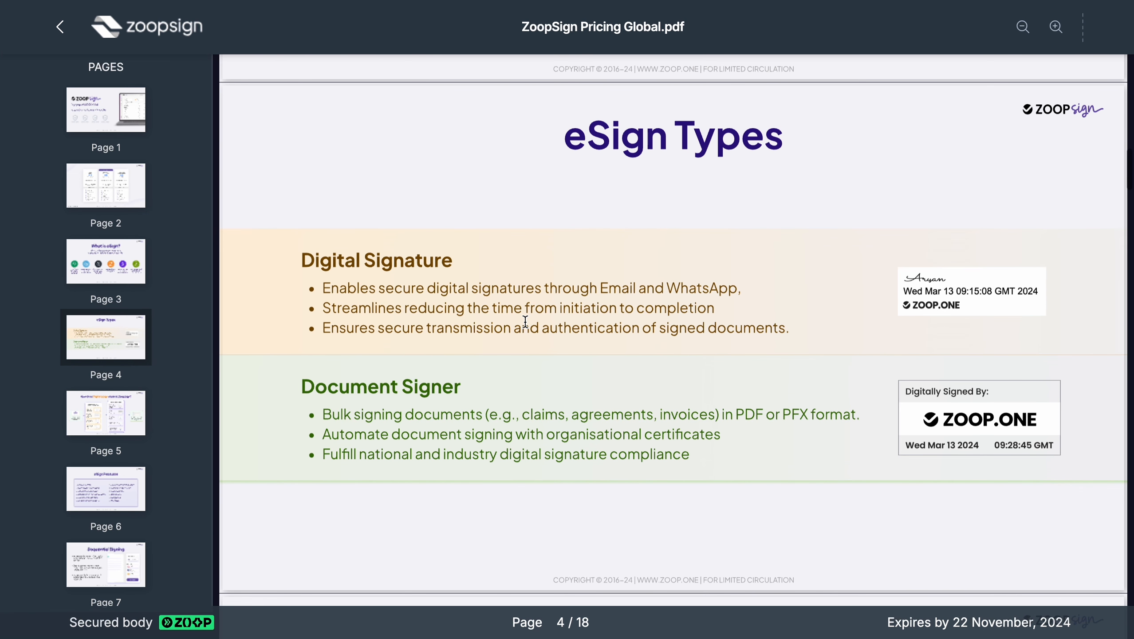
{"action": "scroll", "coordinate": [635, 314], "scroll_direction": "down", "scroll_amount": 8}
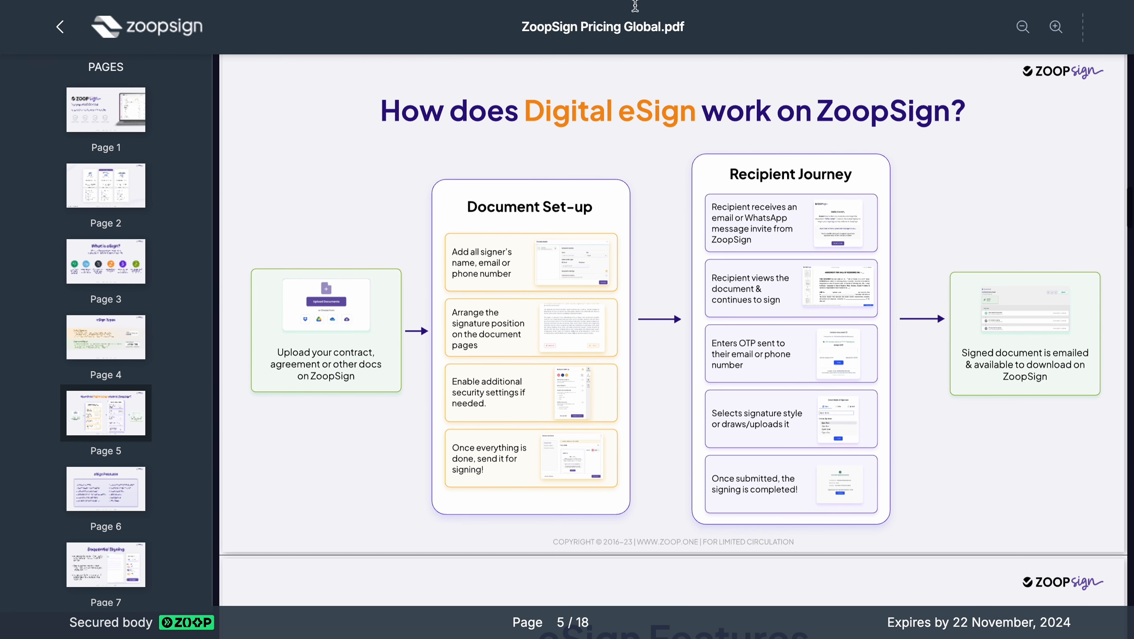
{"action": "scroll", "coordinate": [565, 432], "scroll_direction": "down", "scroll_amount": 1}
{"action": "scroll", "coordinate": [565, 431], "scroll_direction": "down", "scroll_amount": 10}
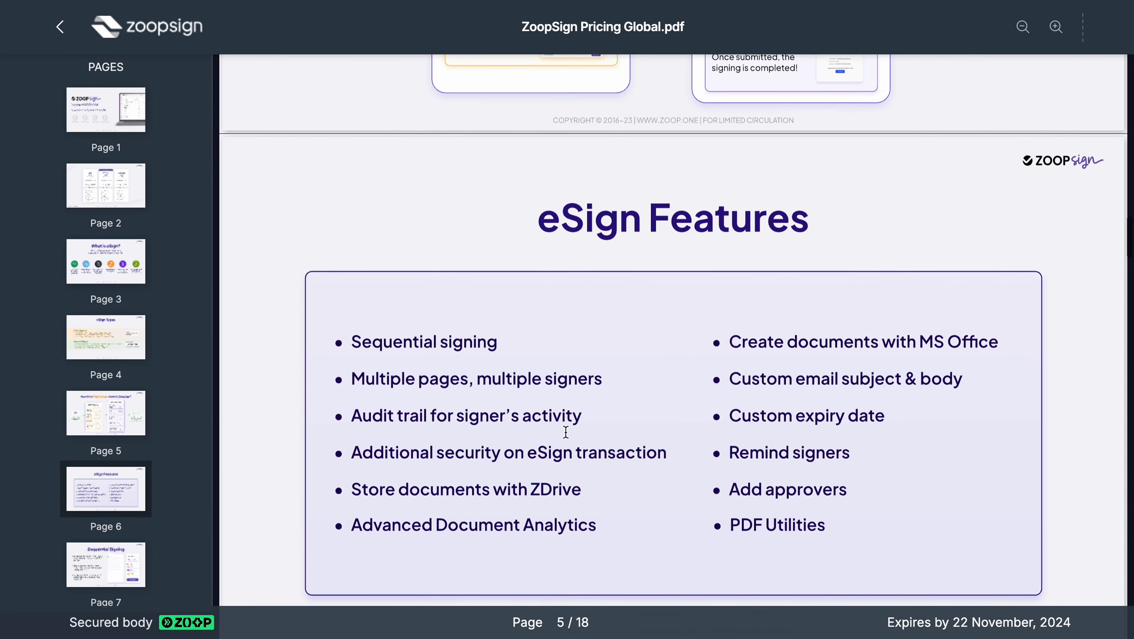
{"action": "scroll", "coordinate": [565, 431], "scroll_direction": "up", "scroll_amount": 13}
{"action": "scroll", "coordinate": [565, 431], "scroll_direction": "down", "scroll_amount": 14}
{"action": "scroll", "coordinate": [565, 430], "scroll_direction": "down", "scroll_amount": 2}
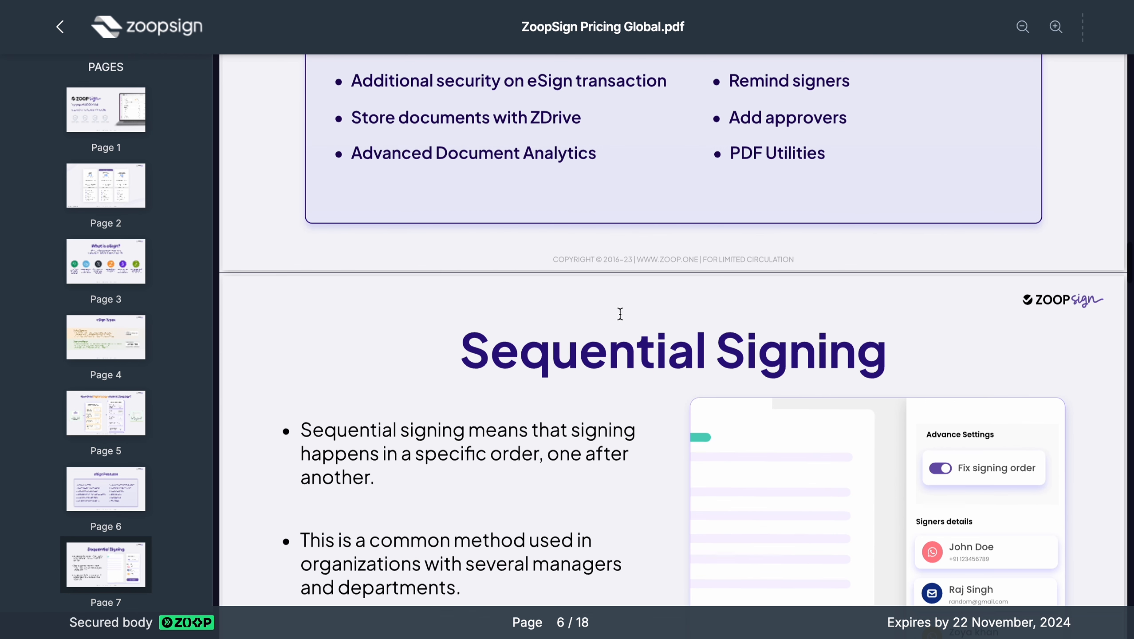
{"action": "left_click", "coordinate": [60, 27]}
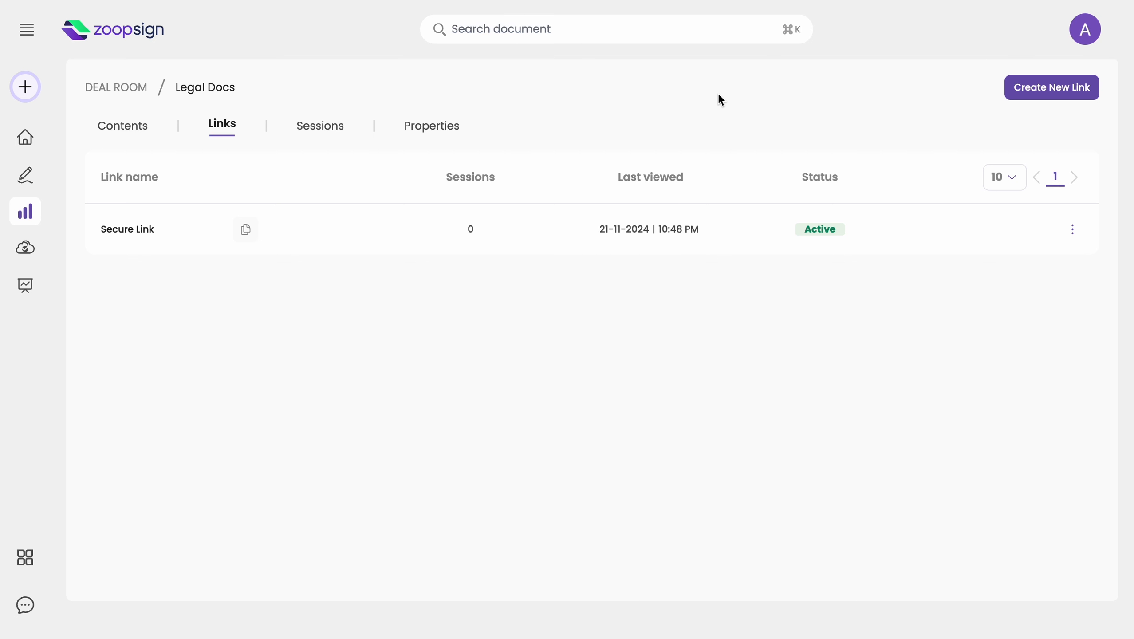
Expand the visitor's activity timeline in Legal Docs Sessions and open the ZoopSign Pricing Global report
{"action": "left_click", "coordinate": [321, 127]}
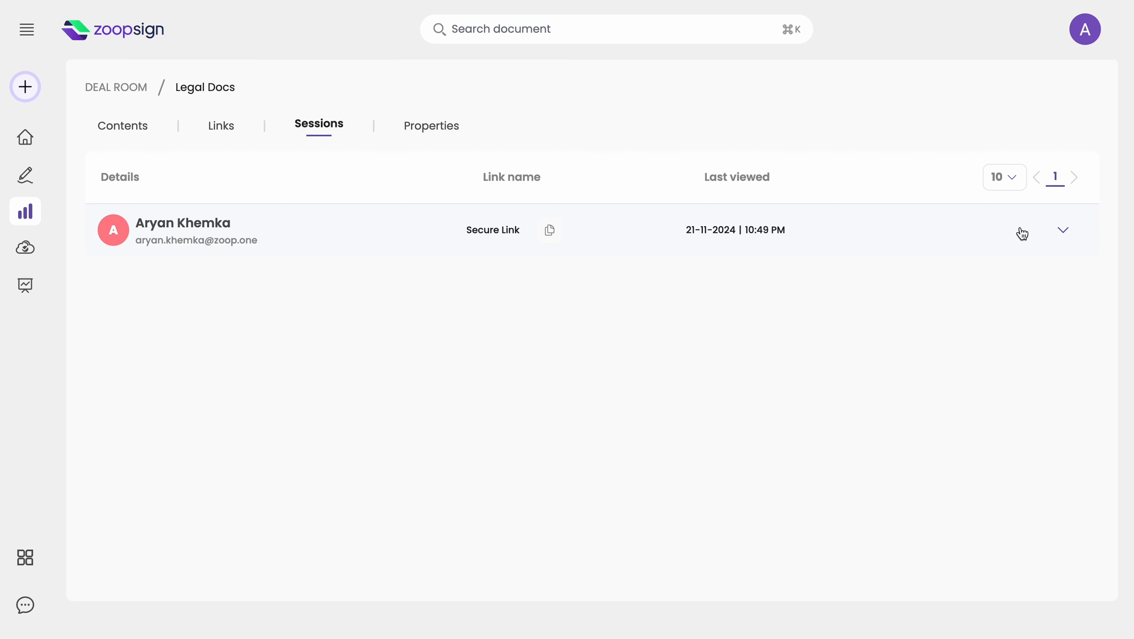
{"action": "left_click", "coordinate": [1060, 230]}
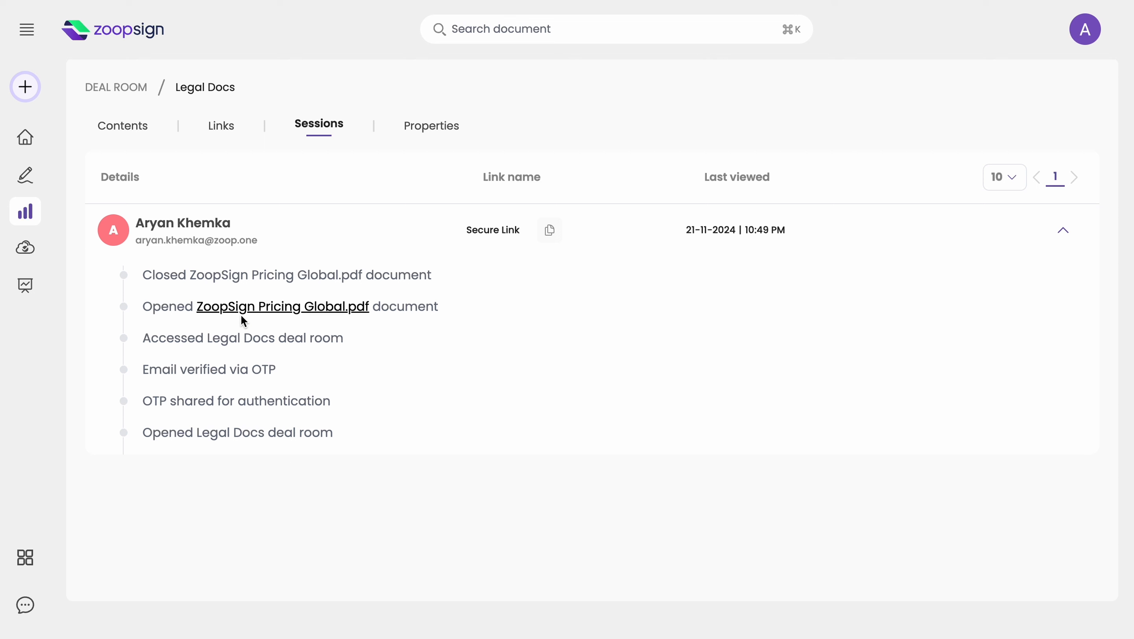
{"action": "left_click", "coordinate": [297, 312]}
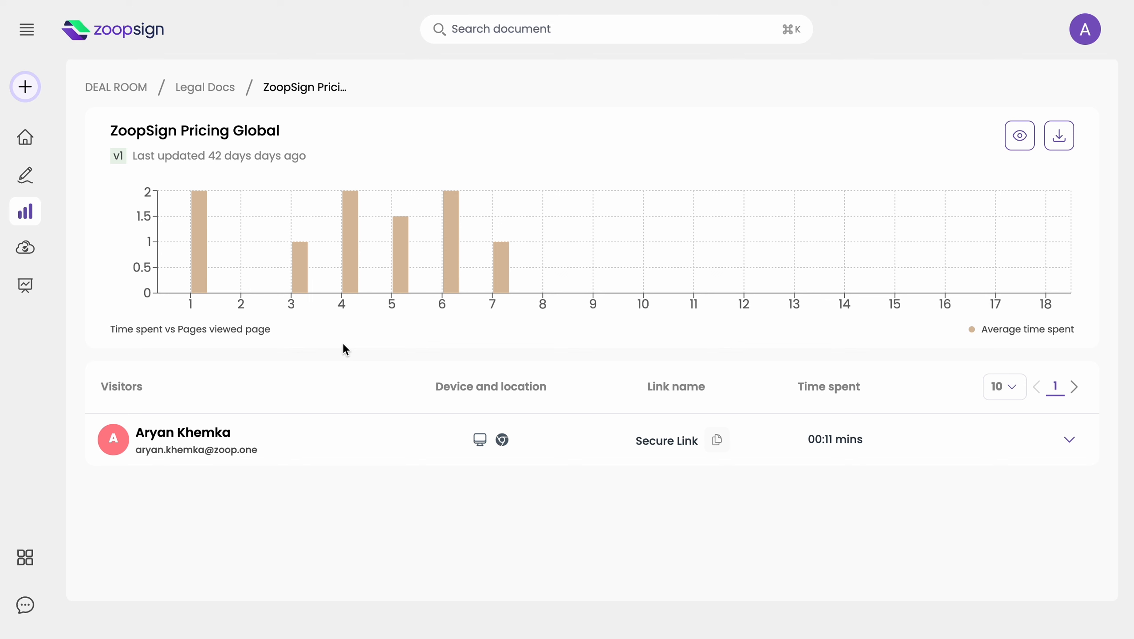
Inspect the Secure Link visitor's per-page time chart, then go back to the Deal Room overview
{"action": "mouse_move", "coordinate": [274, 270]}
{"action": "left_click", "coordinate": [1062, 436]}
{"action": "scroll", "coordinate": [908, 410], "scroll_direction": "down", "scroll_amount": 3}
{"action": "mouse_move", "coordinate": [424, 504]}
{"action": "mouse_move", "coordinate": [170, 286]}
{"action": "mouse_move", "coordinate": [499, 252]}
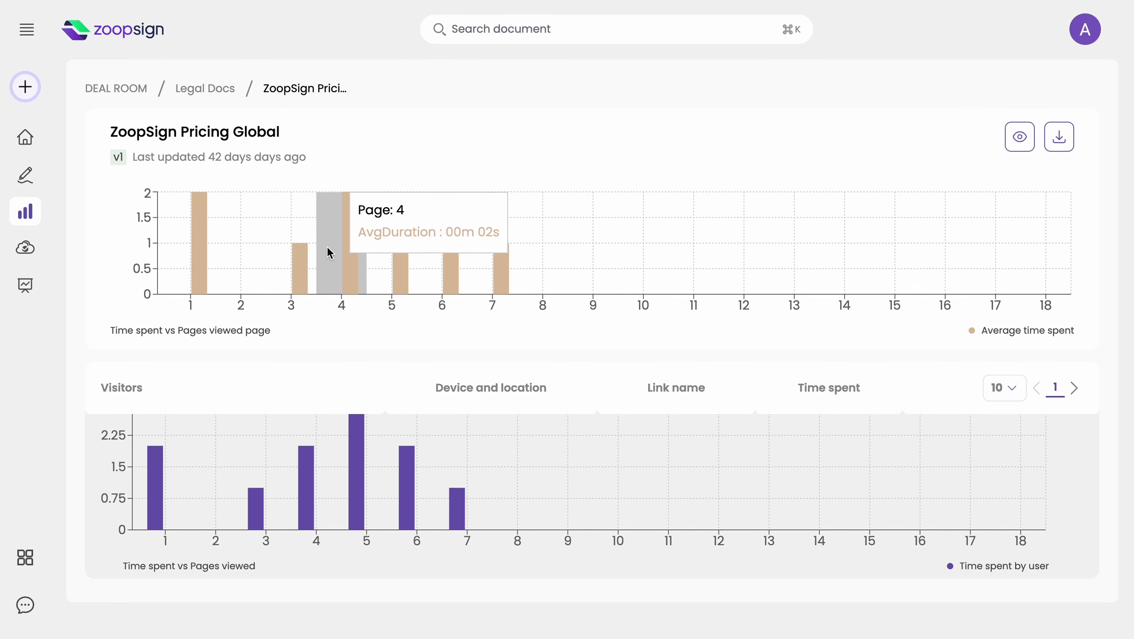
{"action": "mouse_move", "coordinate": [463, 259]}
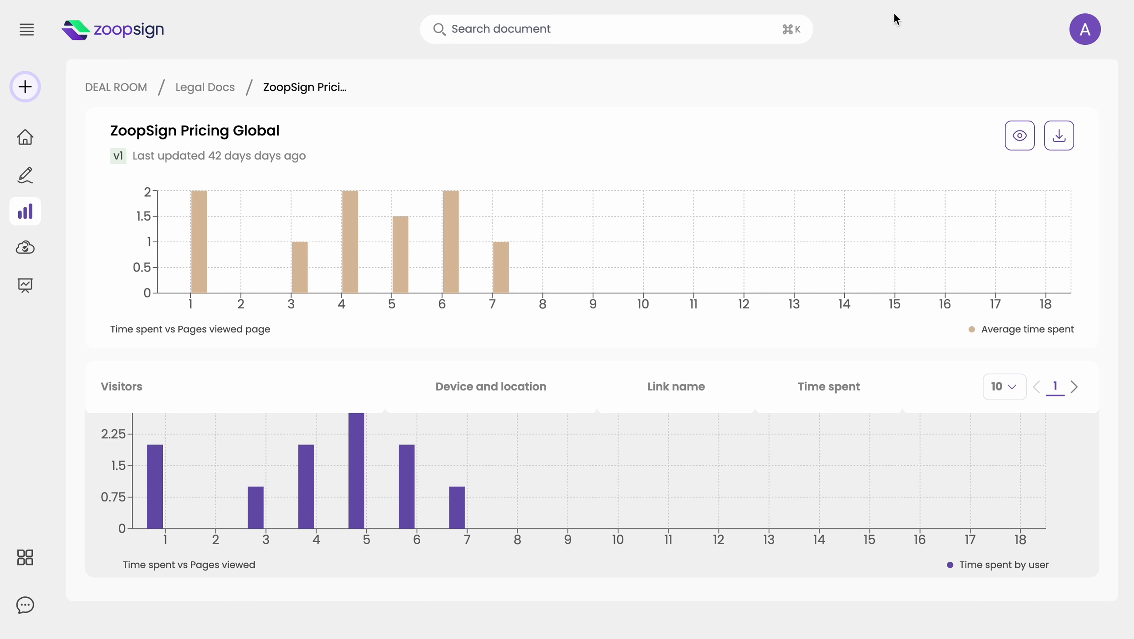
{"action": "left_click", "coordinate": [136, 88]}
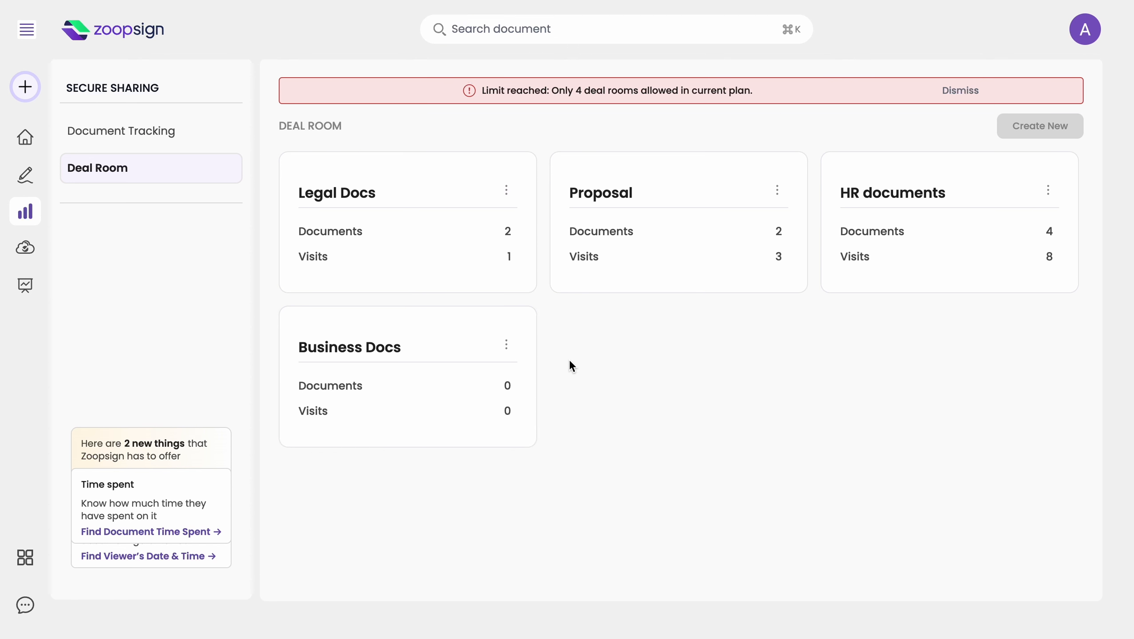
Browse the ZDrive folders, then switch to the Reports dashboard filtered to Last Week
{"action": "left_click", "coordinate": [26, 247]}
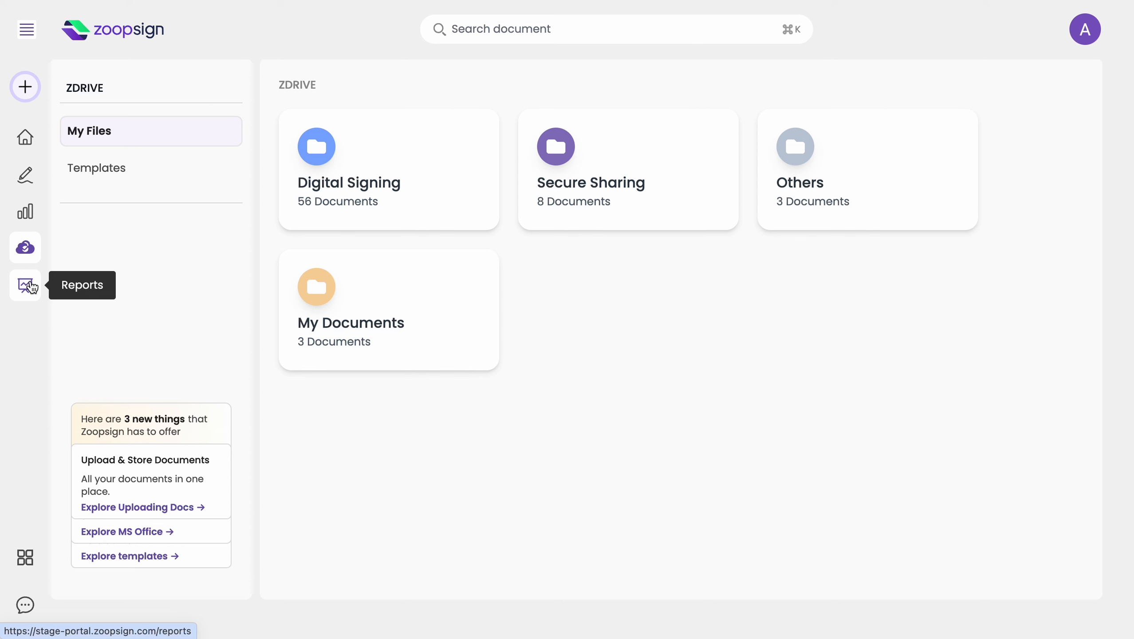
{"action": "left_click", "coordinate": [28, 286]}
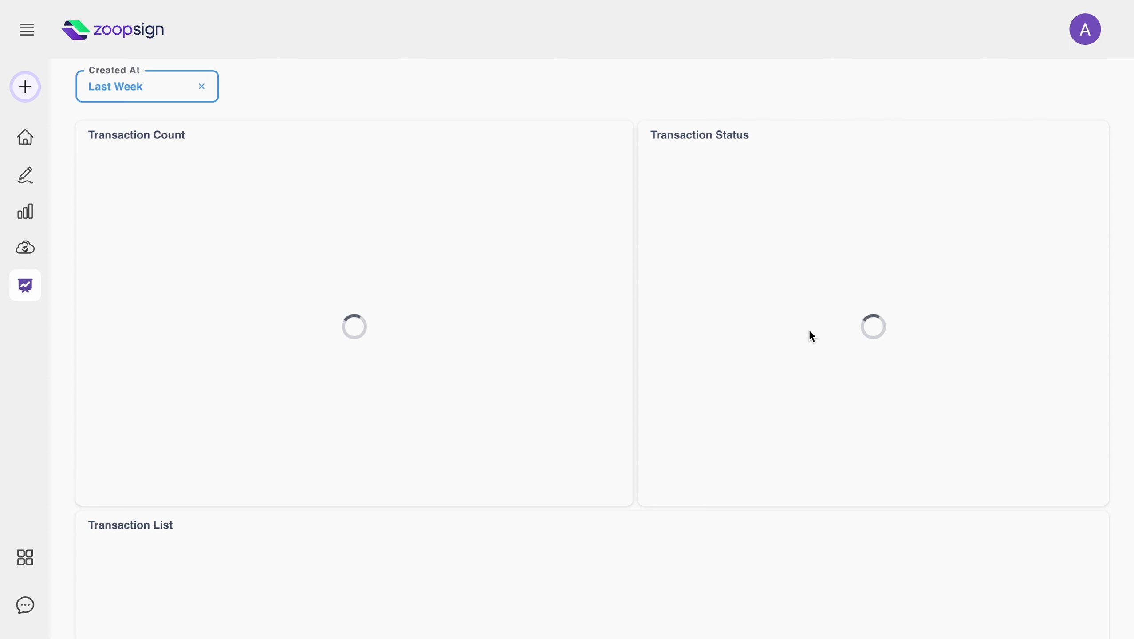
Filter reports by Created At to Past 30 days, check the status pie chart, then go home
{"action": "scroll", "coordinate": [484, 344], "scroll_direction": "down", "scroll_amount": 10}
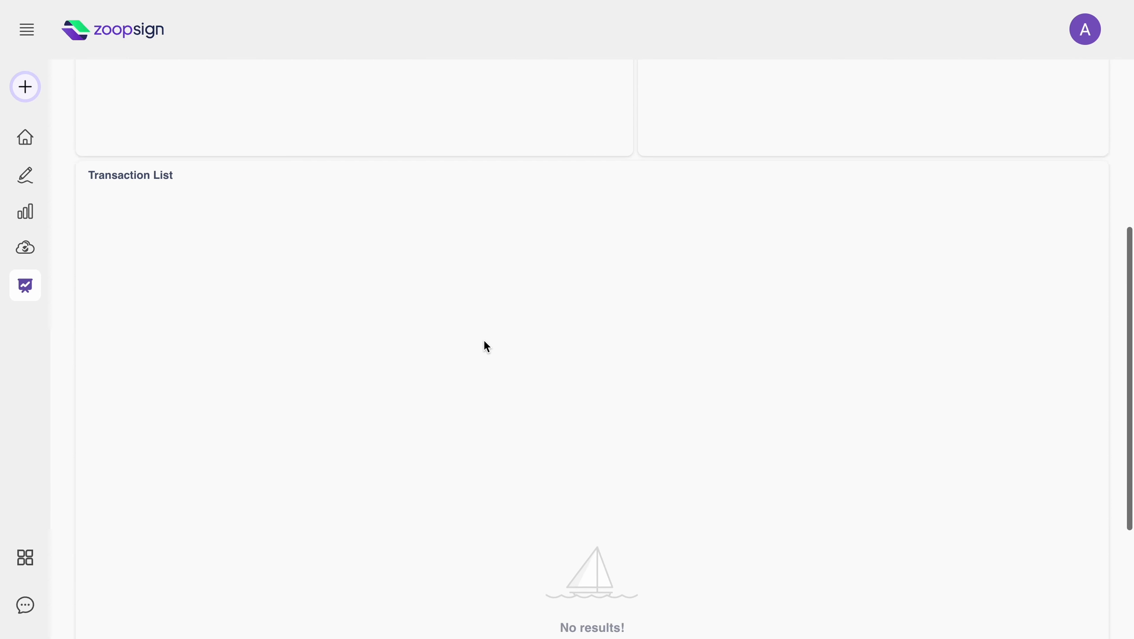
{"action": "scroll", "coordinate": [484, 353], "scroll_direction": "up", "scroll_amount": 10}
{"action": "left_click", "coordinate": [144, 96]}
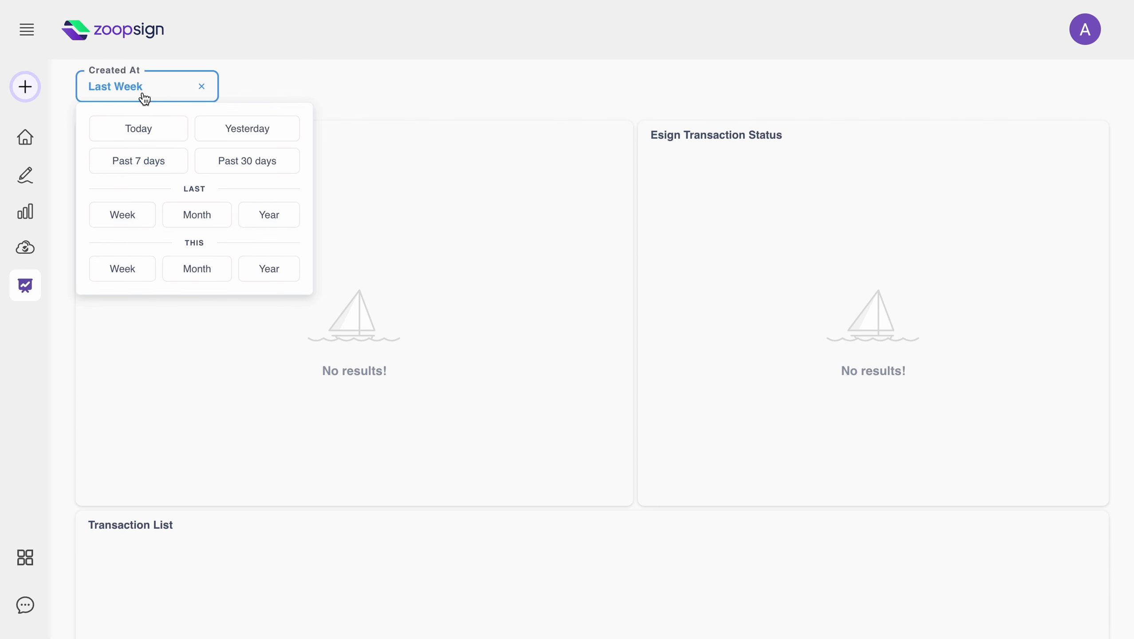
{"action": "left_click", "coordinate": [226, 161]}
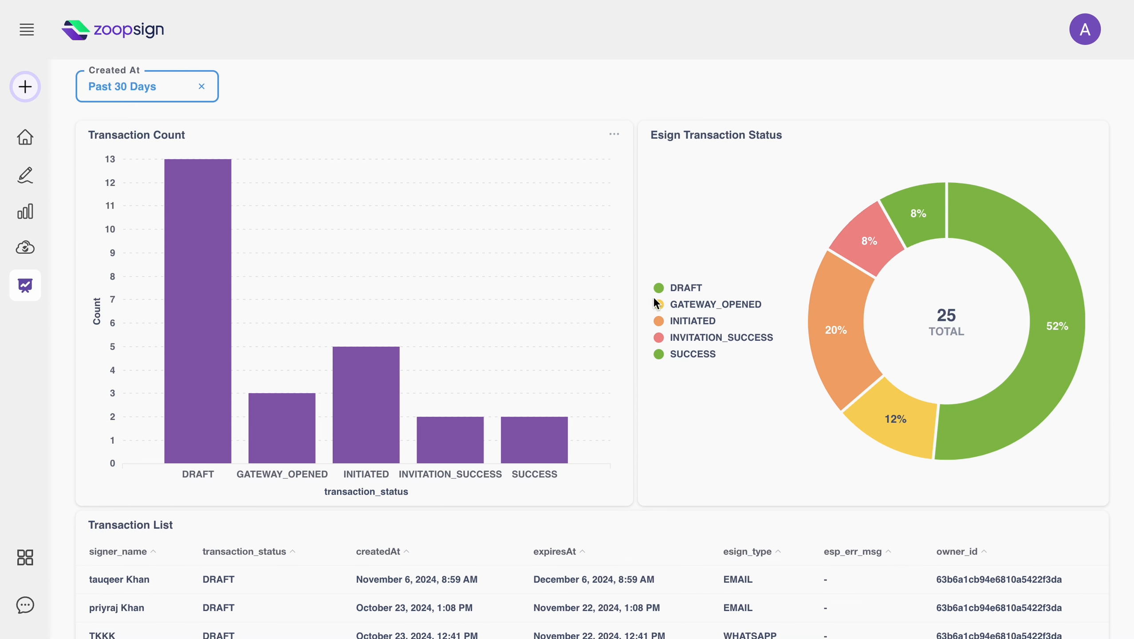
{"action": "mouse_move", "coordinate": [859, 434]}
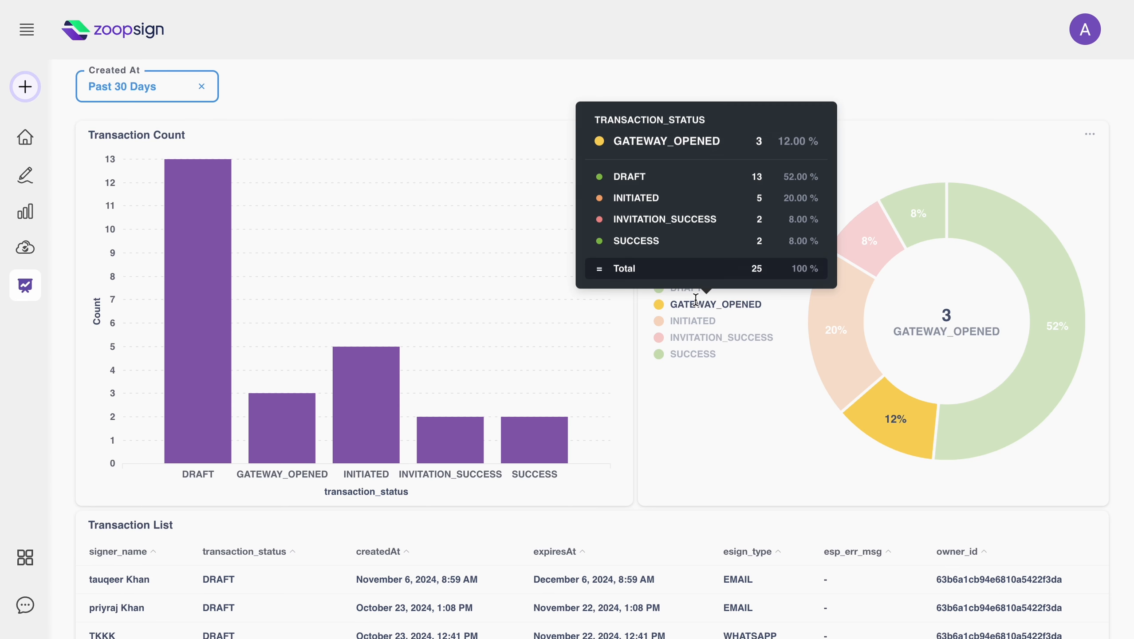
{"action": "left_click", "coordinate": [134, 36]}
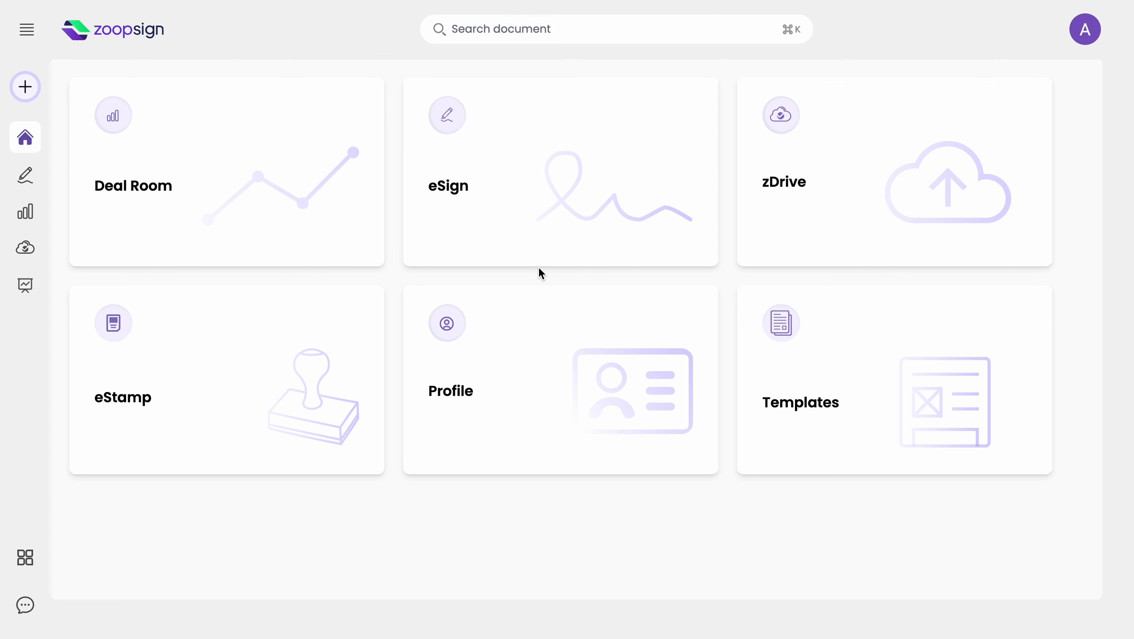
Open the Credits page from the account menu, showing the 39.19 credit balance
{"action": "left_click", "coordinate": [1081, 37]}
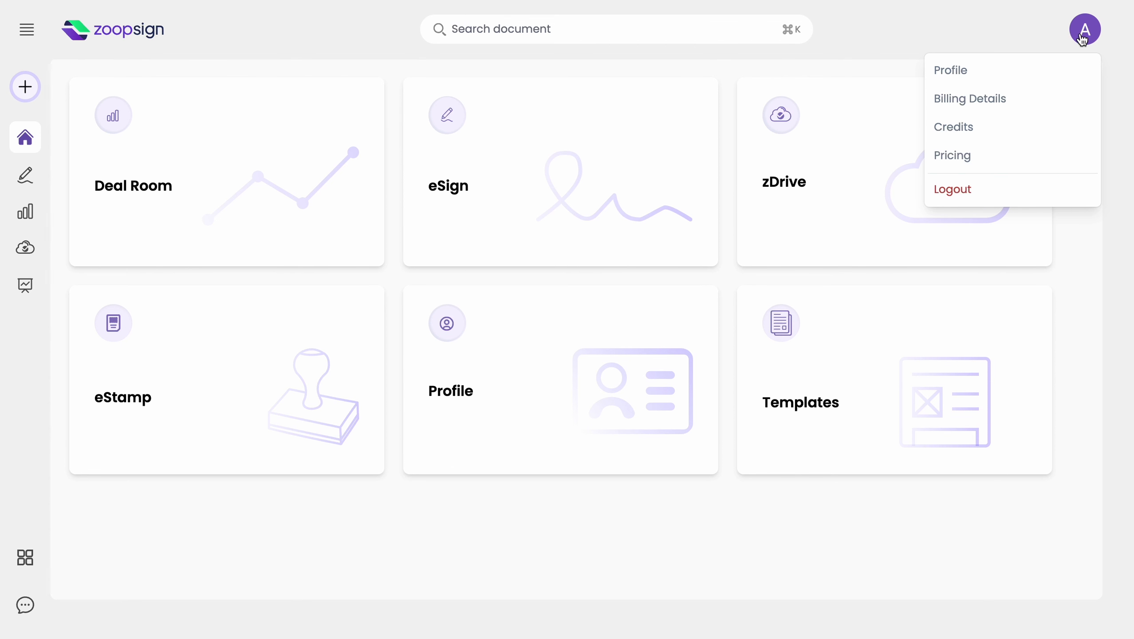
{"action": "left_click", "coordinate": [961, 128]}
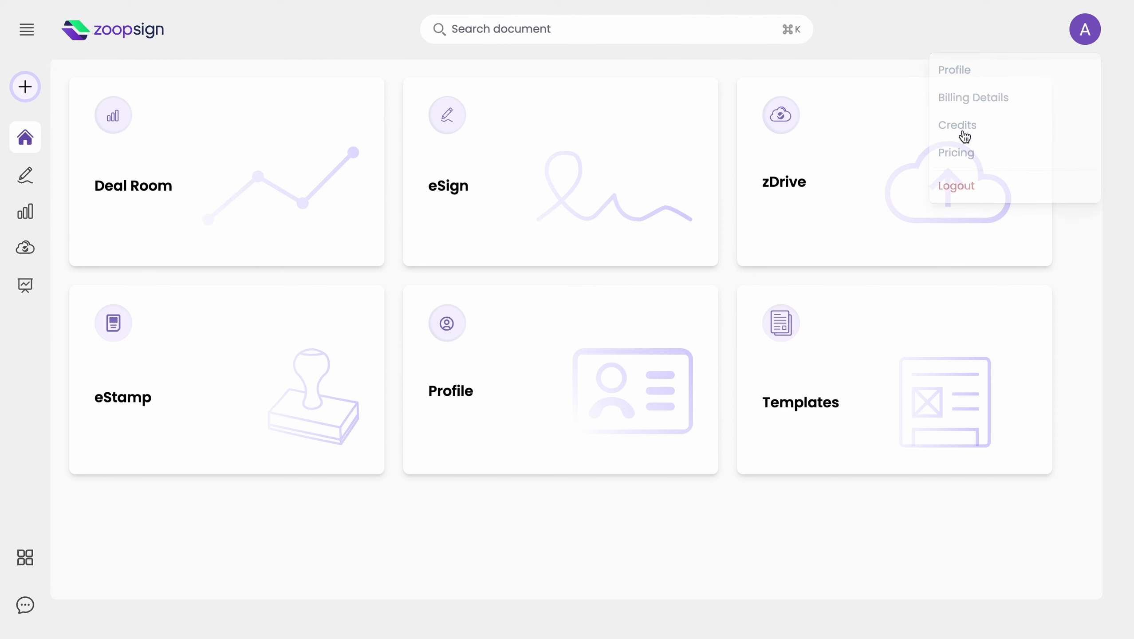
{"action": "scroll", "coordinate": [798, 246], "scroll_direction": "down", "scroll_amount": 3}
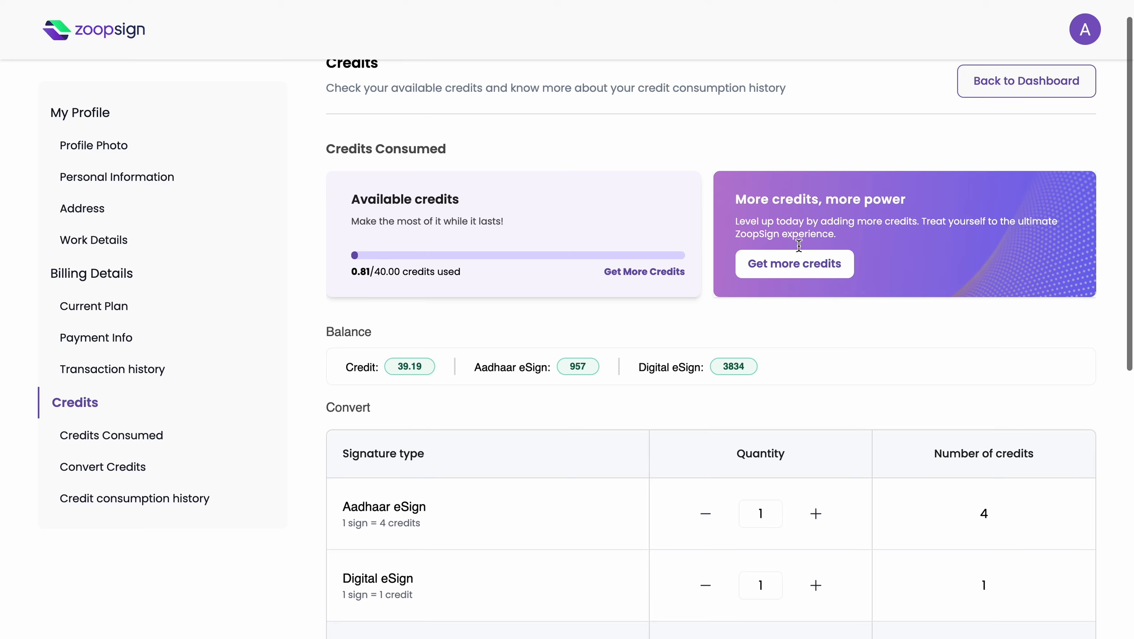
{"action": "scroll", "coordinate": [651, 289], "scroll_direction": "down", "scroll_amount": 1}
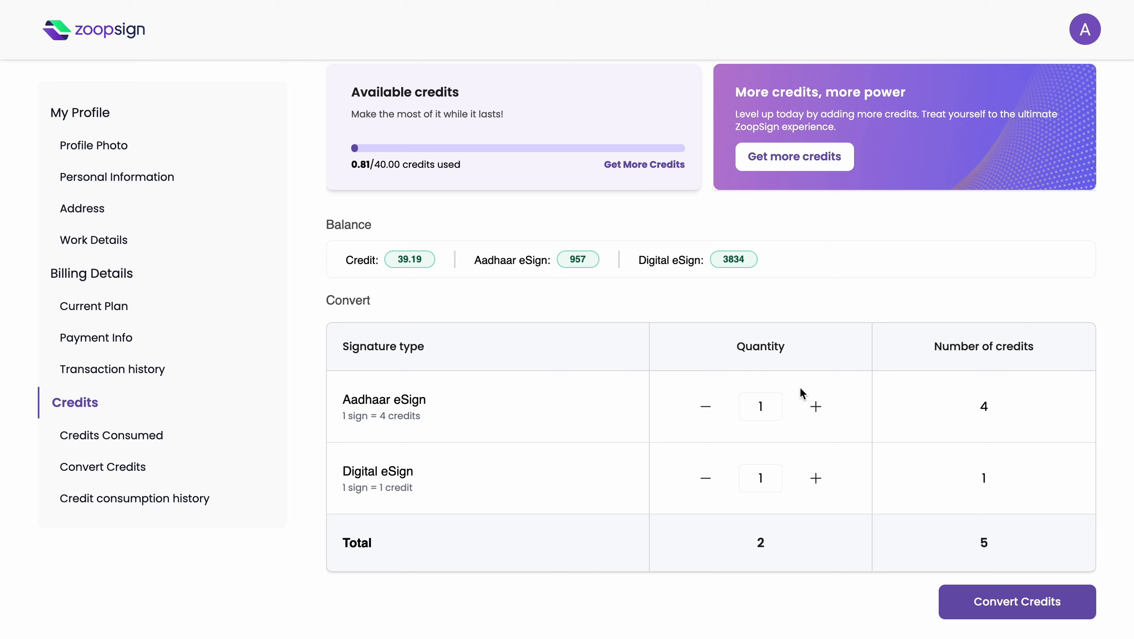
Raise the Aadhaar eSign conversion quantity to 5 (20 credits, total 21), then return home
{"action": "left_click", "coordinate": [815, 406]}
{"action": "left_click", "coordinate": [814, 406]}
{"action": "left_click", "coordinate": [815, 406]}
{"action": "left_click", "coordinate": [814, 406]}
{"action": "left_click", "coordinate": [695, 389]}
{"action": "left_click", "coordinate": [775, 398]}
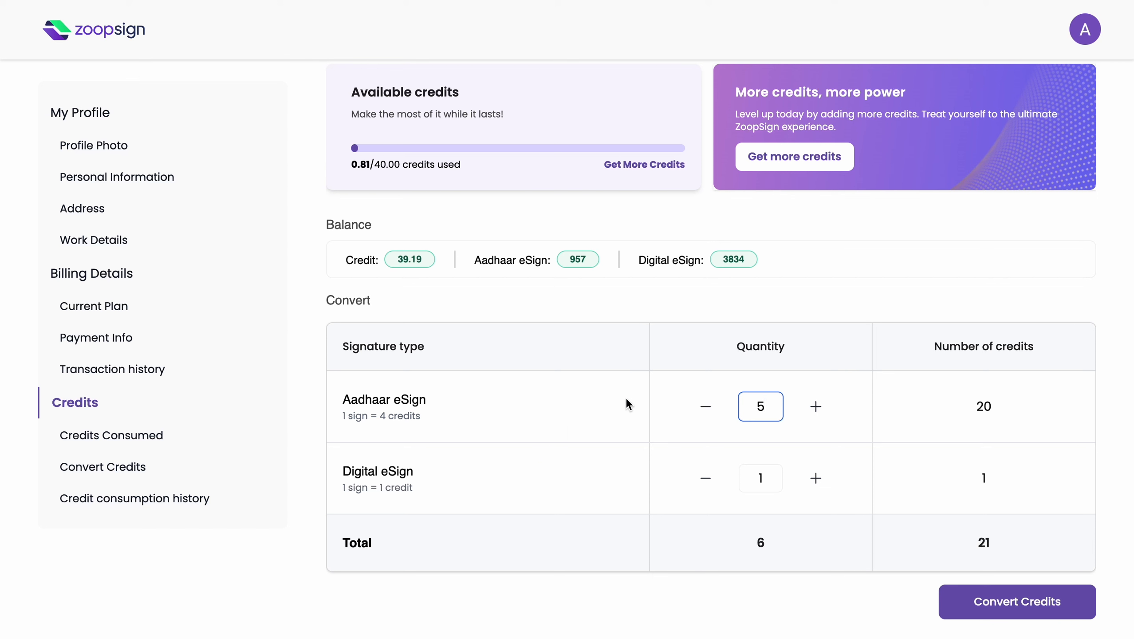
{"action": "scroll", "coordinate": [775, 506], "scroll_direction": "down", "scroll_amount": 3}
{"action": "scroll", "coordinate": [775, 505], "scroll_direction": "up", "scroll_amount": 6}
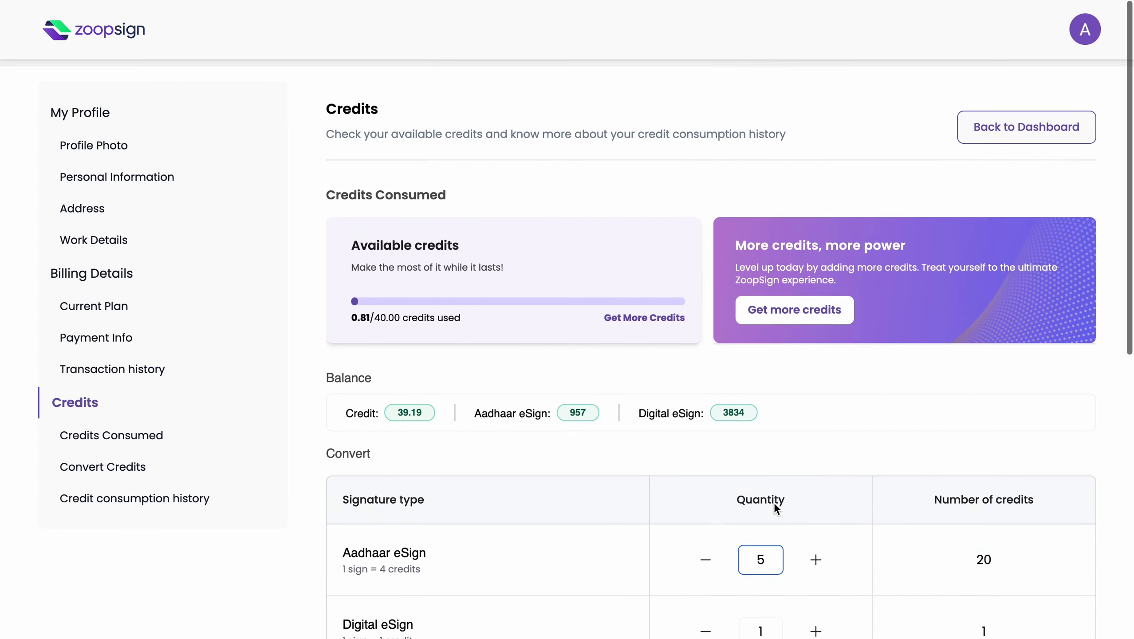
{"action": "left_click", "coordinate": [112, 31]}
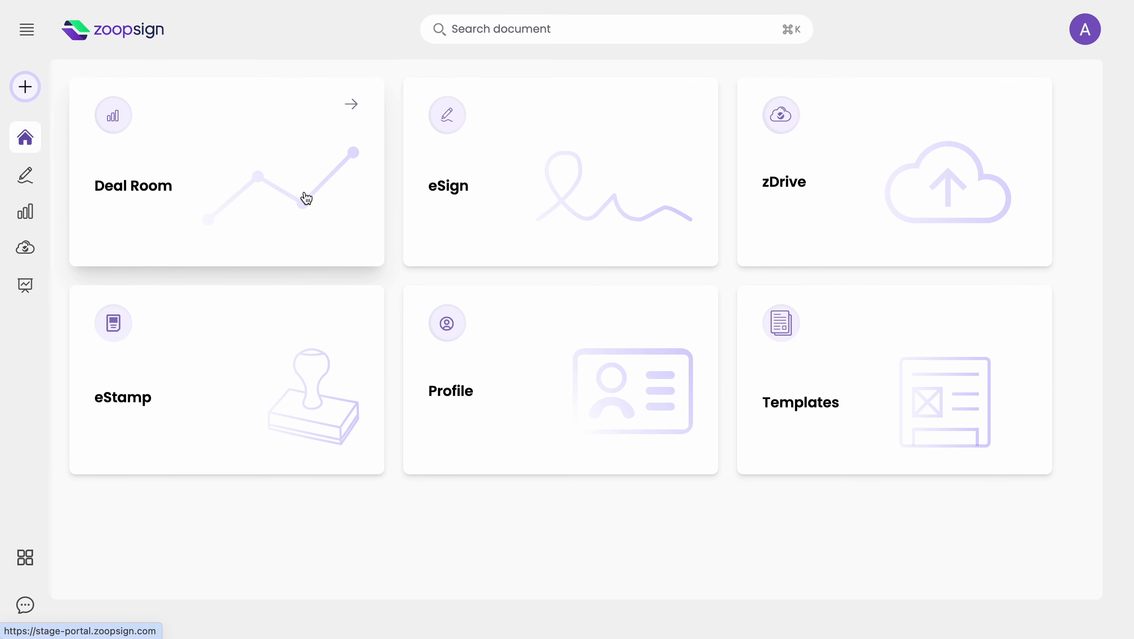